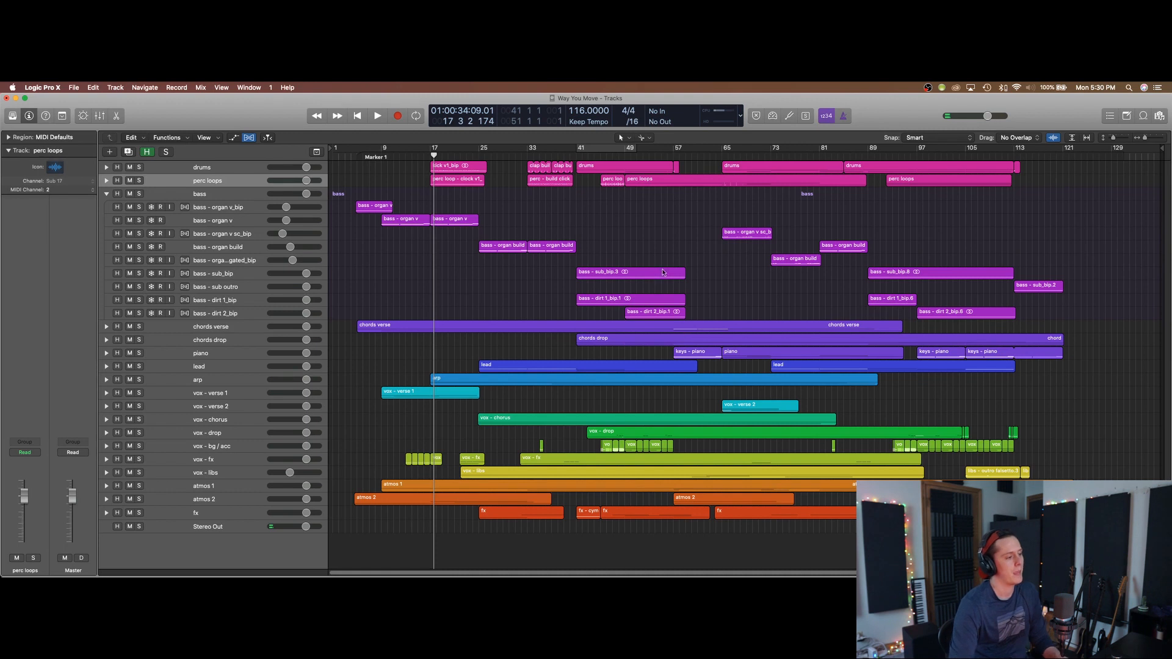
- Set a cycle range from bar 9 to bar 41 and play the verse from its start, turning cycling off during playback
key(cmd+Down)
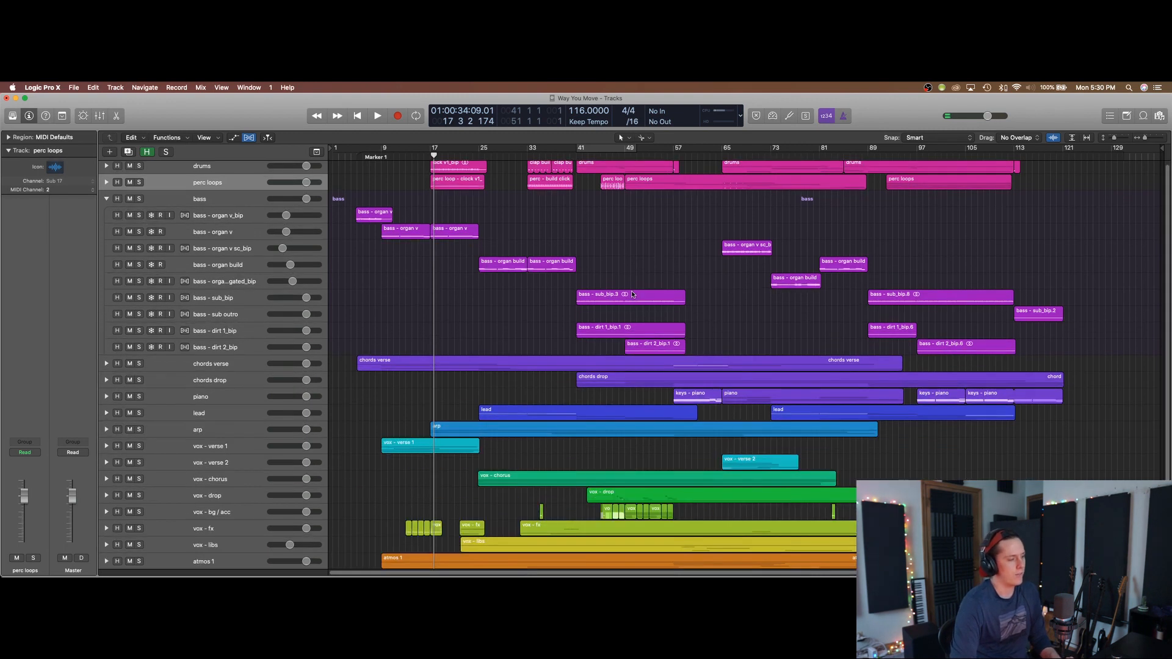
key(super+Up)
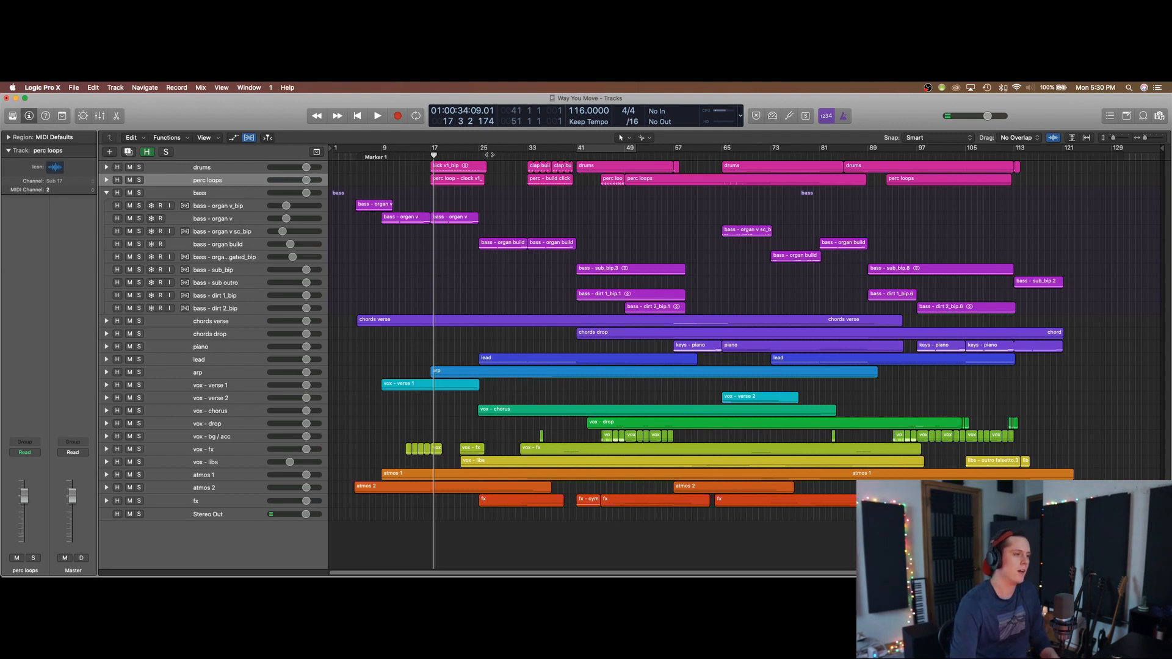
drag(381, 151, 575, 151)
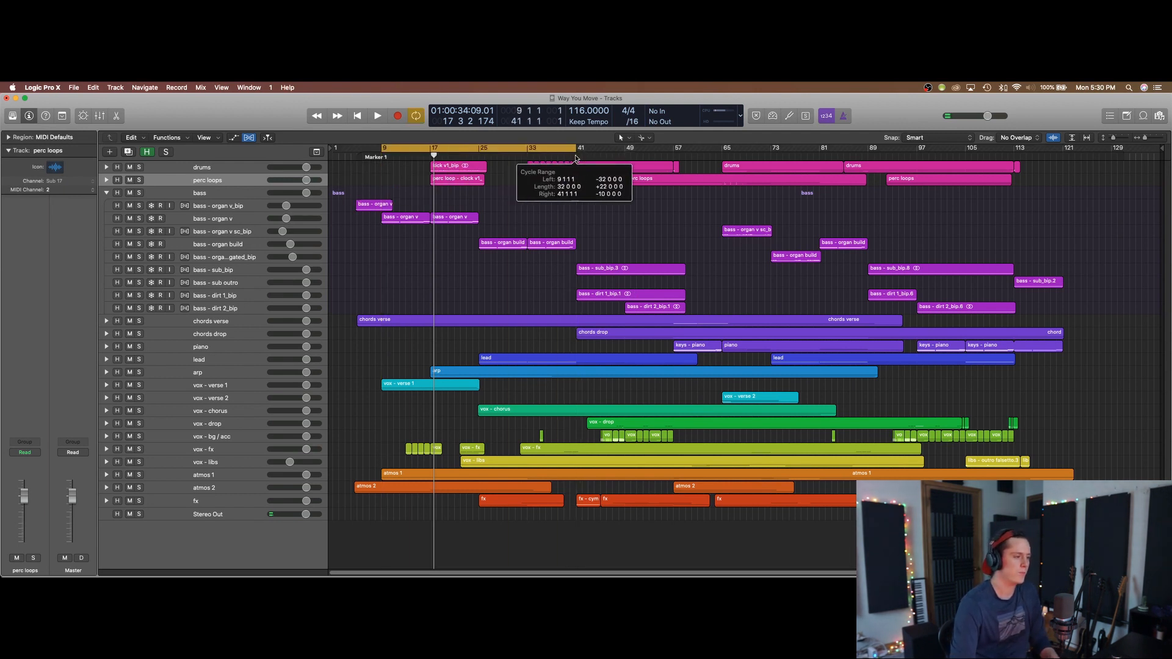
key(space)
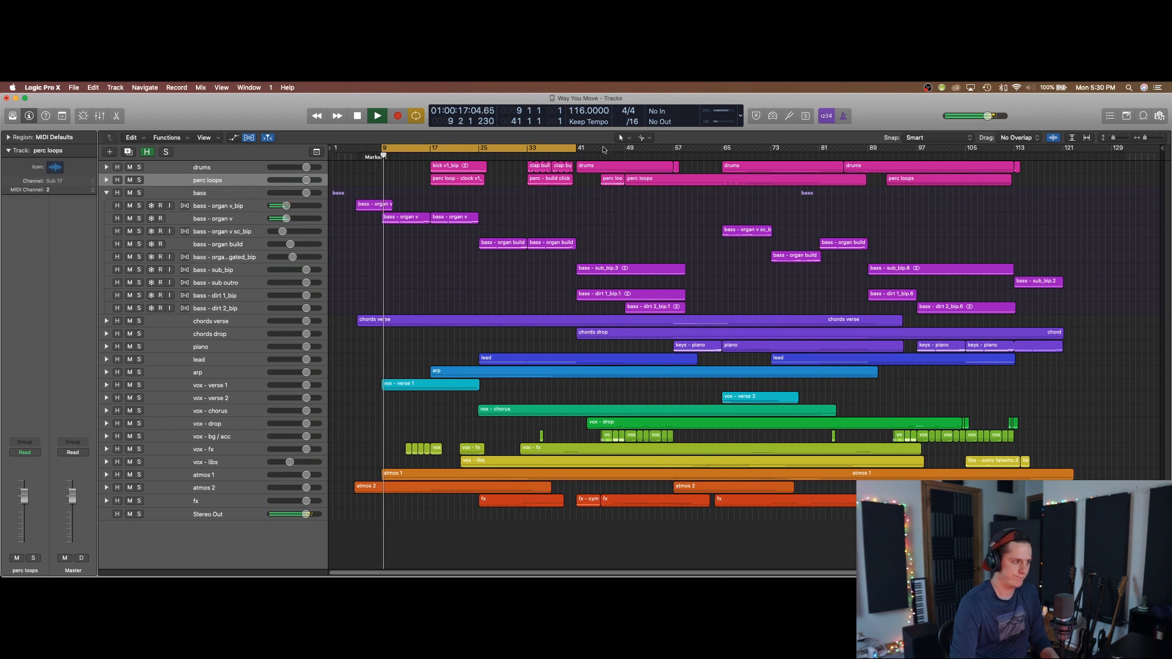
click(562, 149)
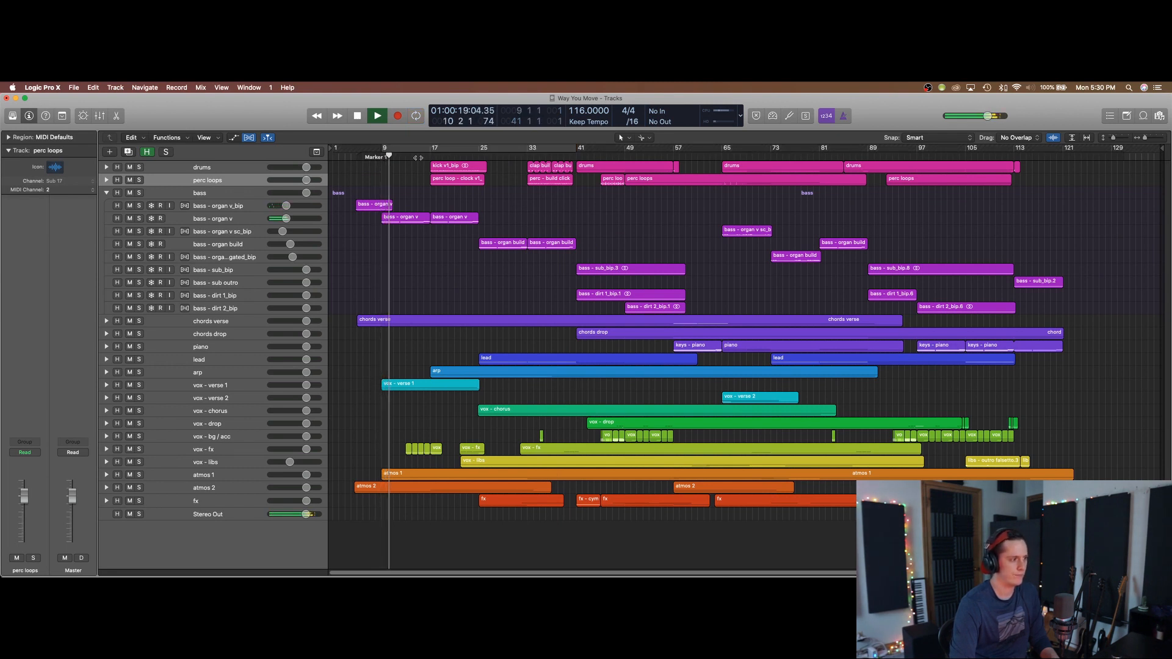
key(space)
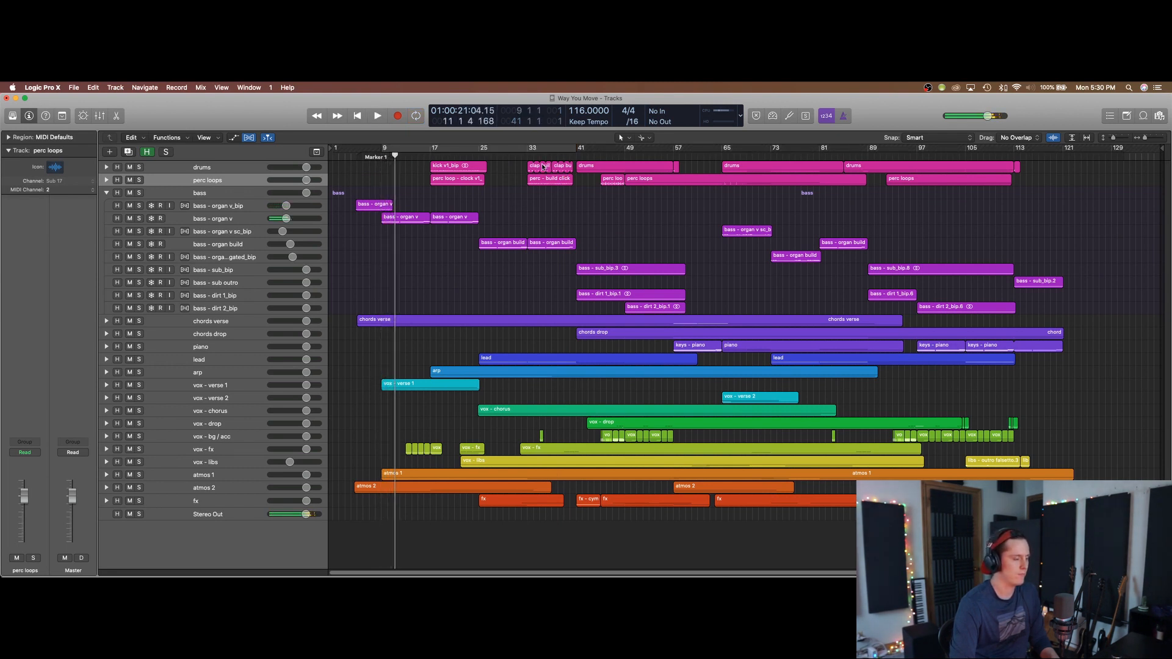
- Play back the build from about bar 35, then the chorus from about bar 25
click(543, 158)
key(space)
key(space)
click(484, 158)
key(space)
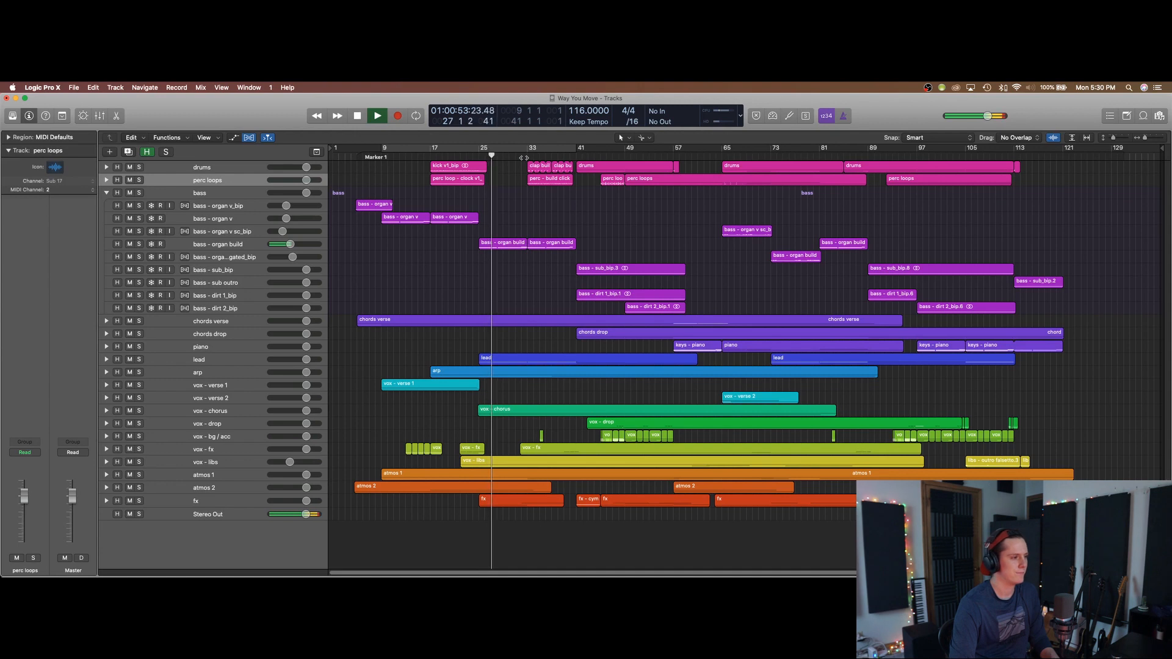
key(space)
- Mark bars 9 to 33 with the cycle range, then turn cycling off
drag(383, 150, 528, 157)
key(super+Up)
key(super+Up)
key(super+Down)
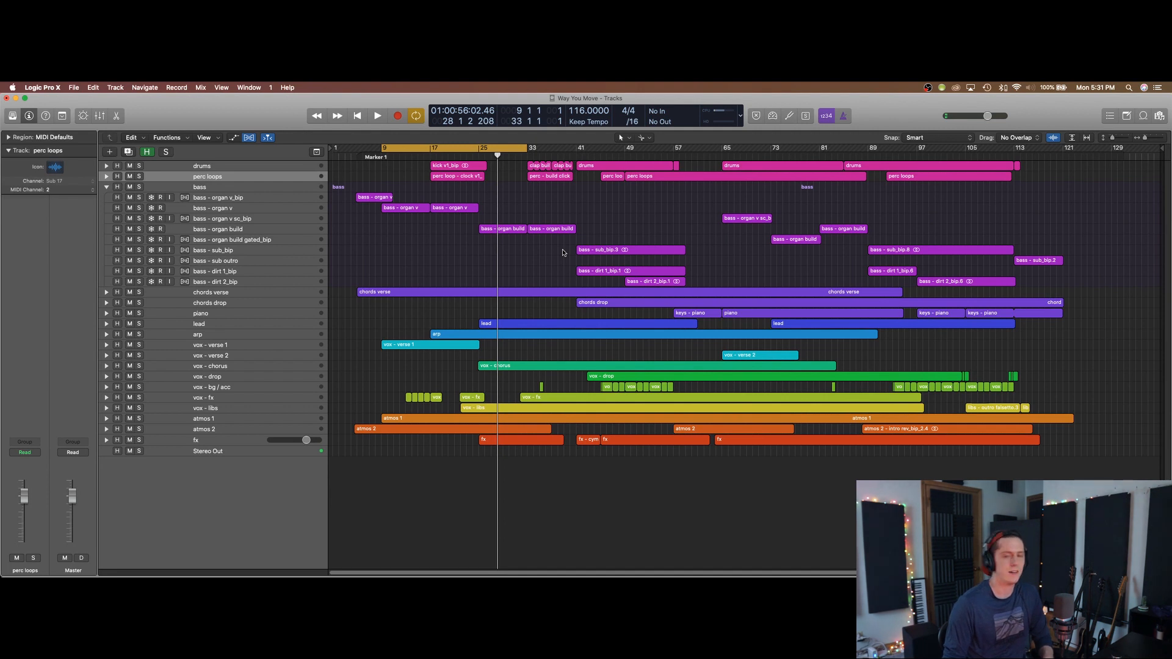
key(c)
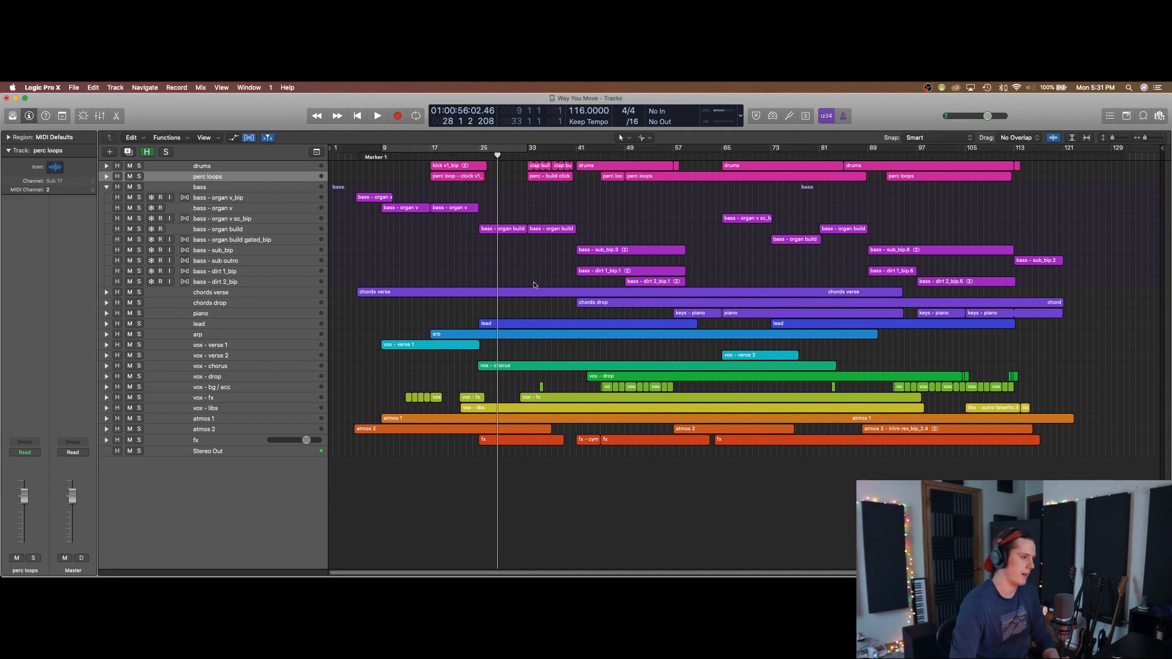
scroll(534, 285, up, 3)
scroll(547, 286, down, 3)
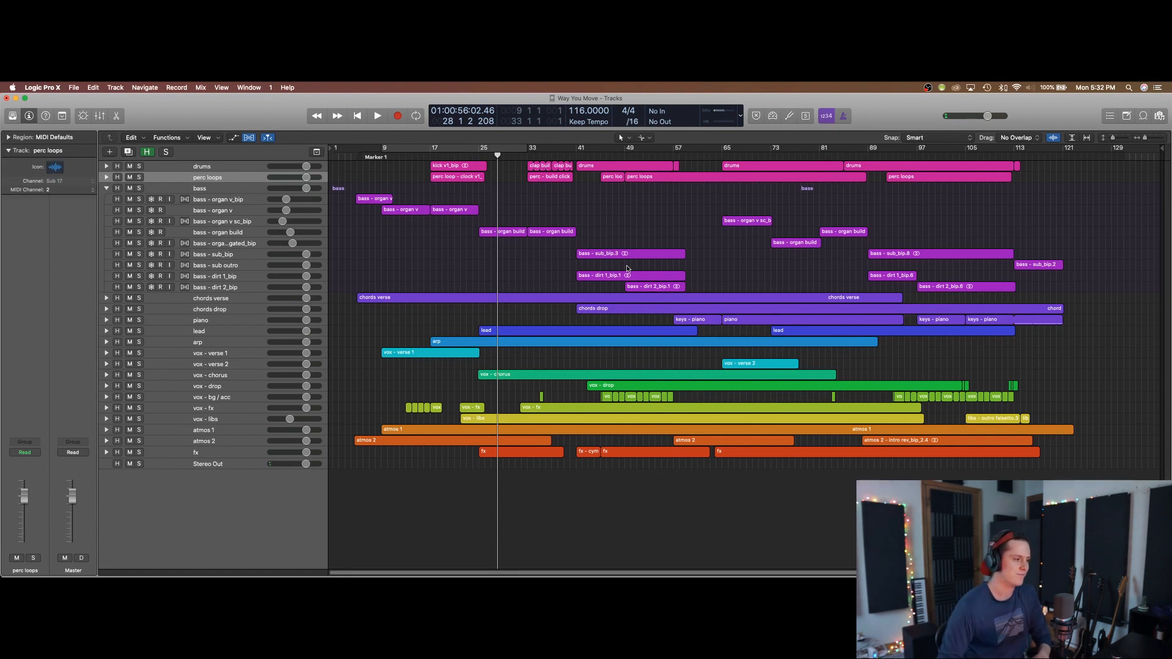
- Cycle bars 25 to 41, expand the lead track stack and select the lead - ch_bip track that holds lead - ch_bip_5
key(super+Down)
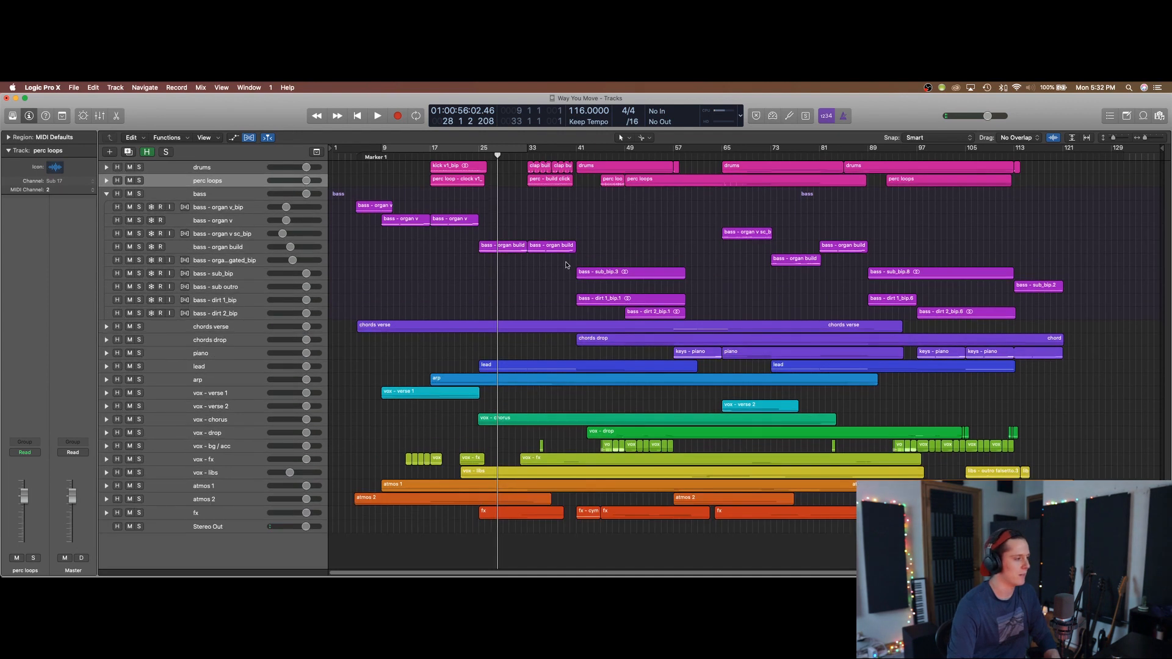
key(super+Up)
drag(479, 150, 578, 155)
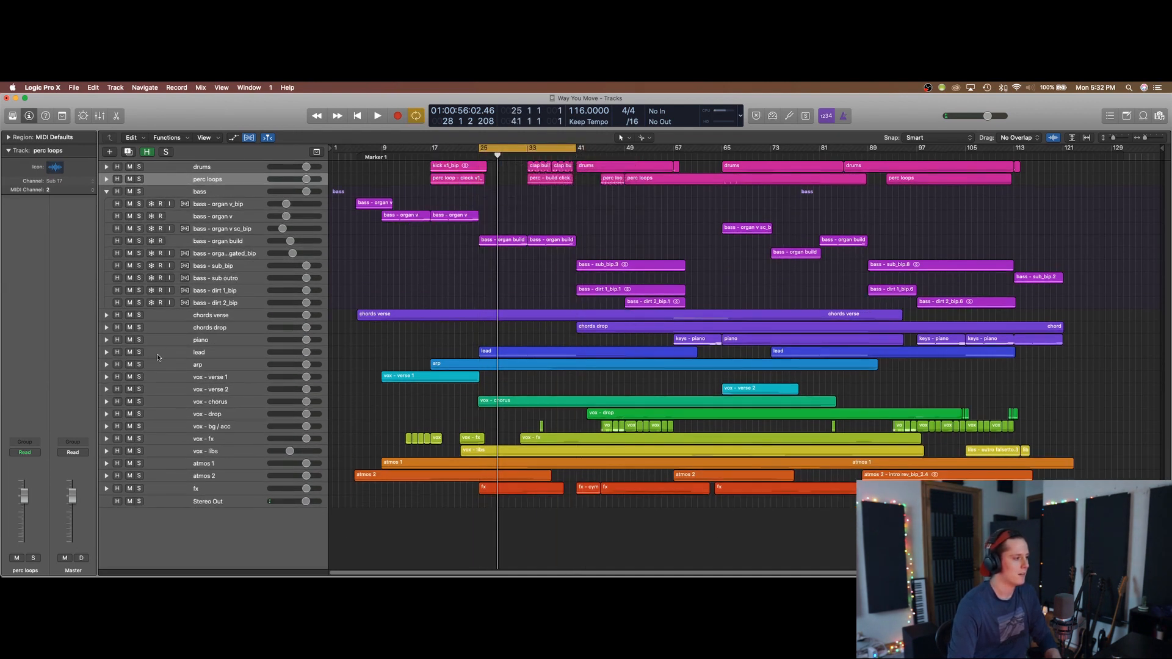
click(106, 353)
click(234, 390)
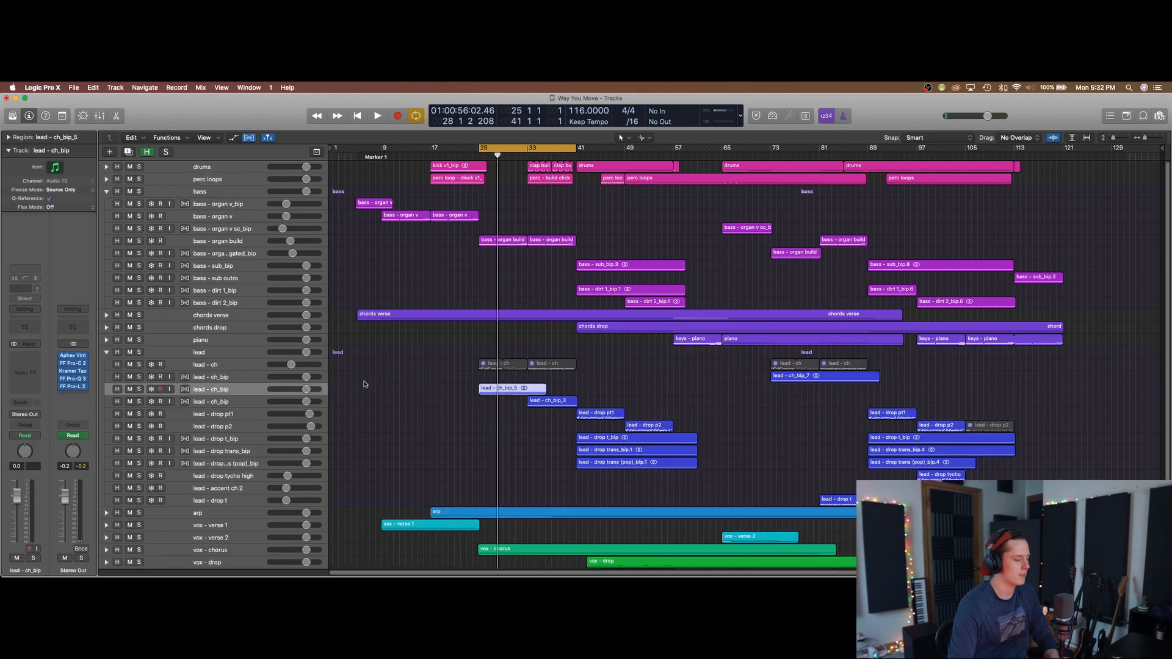
key(super+Up)
key(super+Up)
- Solo the selected lead - ch_bip track and the bass - organ build track and play them together from bar 25
click(139, 305)
key(space)
click(139, 211)
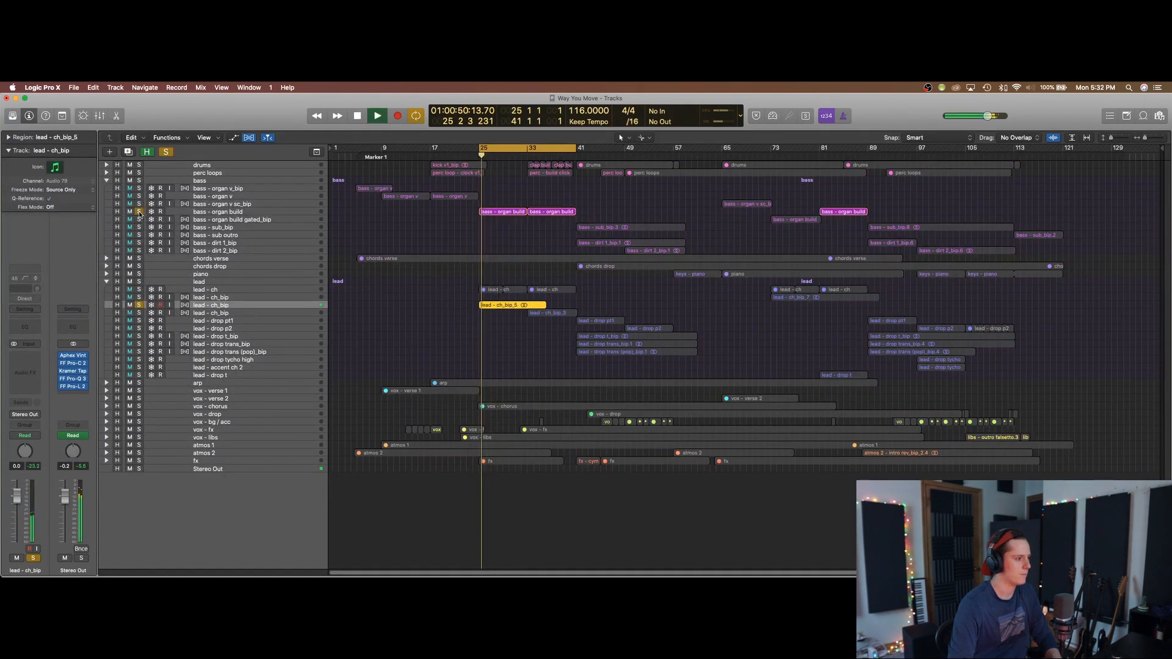
click(255, 215)
key(super+Down)
key(super+Down)
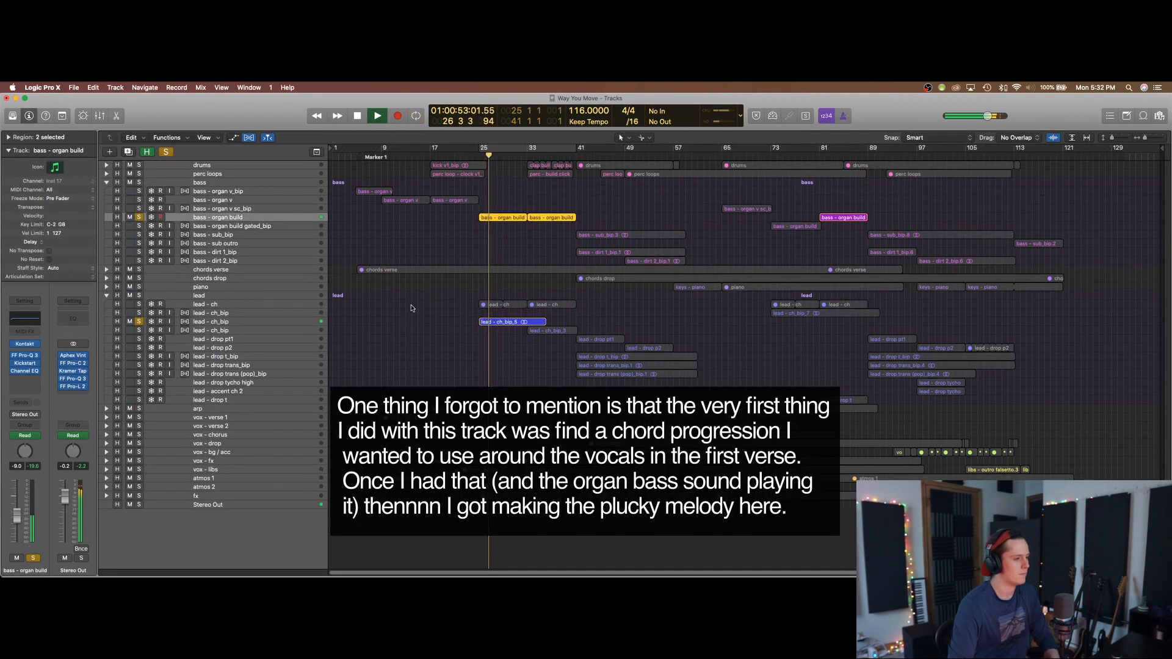
key(space)
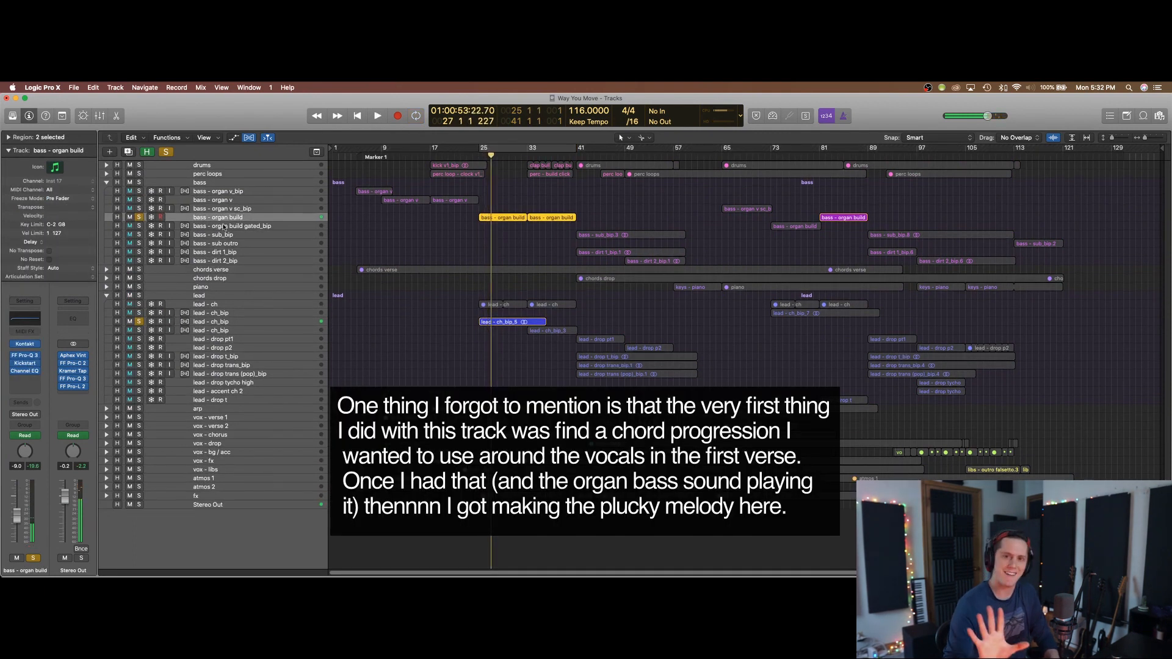
- Loop bars 33 to 41 with the lead - ch_bip track holding lead - ch_bip_3 soloed in place of the previous lead
drag(529, 149, 576, 162)
click(139, 330)
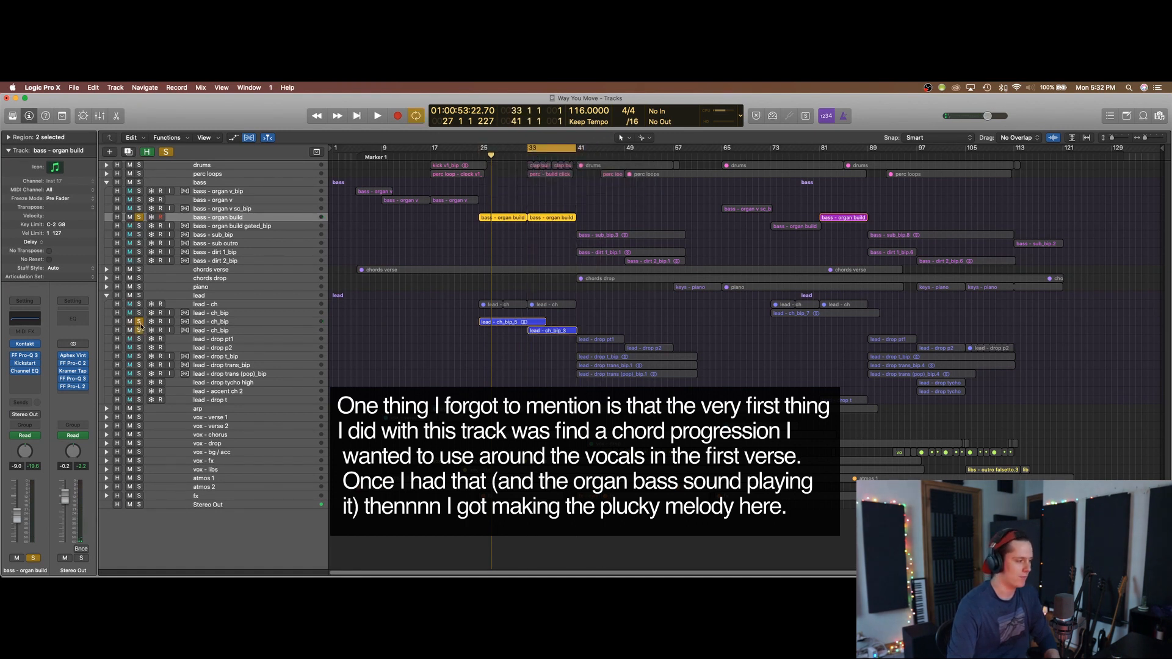
click(139, 322)
key(space)
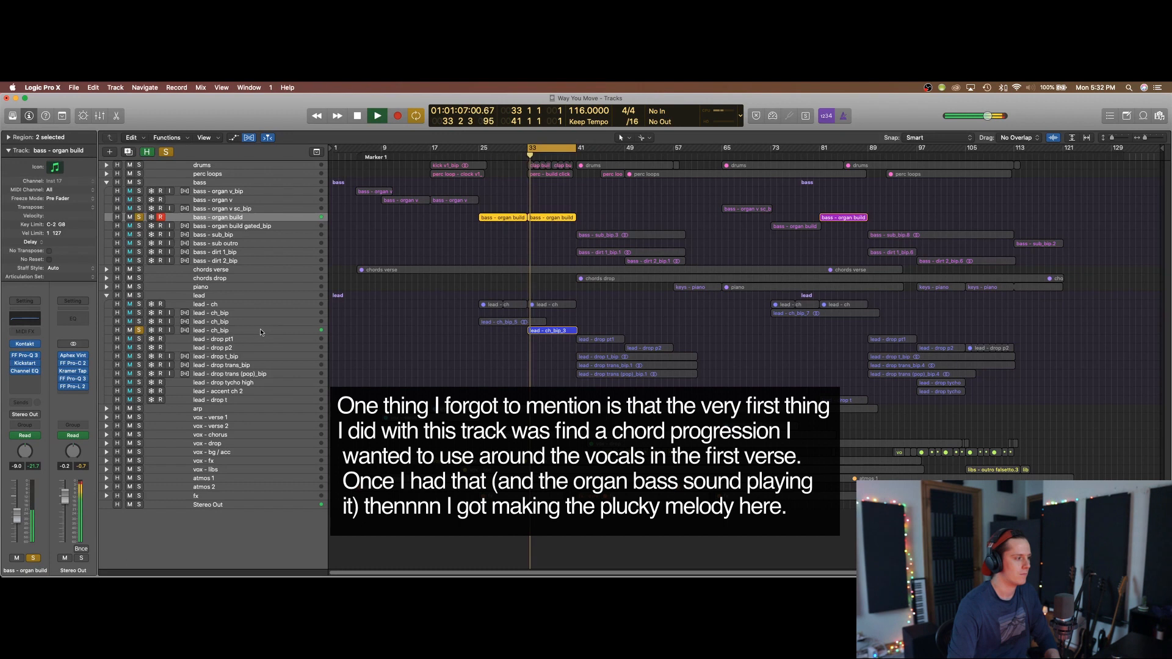
- Add the chords verse and chords drop stacks to the soloed playback, and select the lead - ch_bip_3 region
click(139, 270)
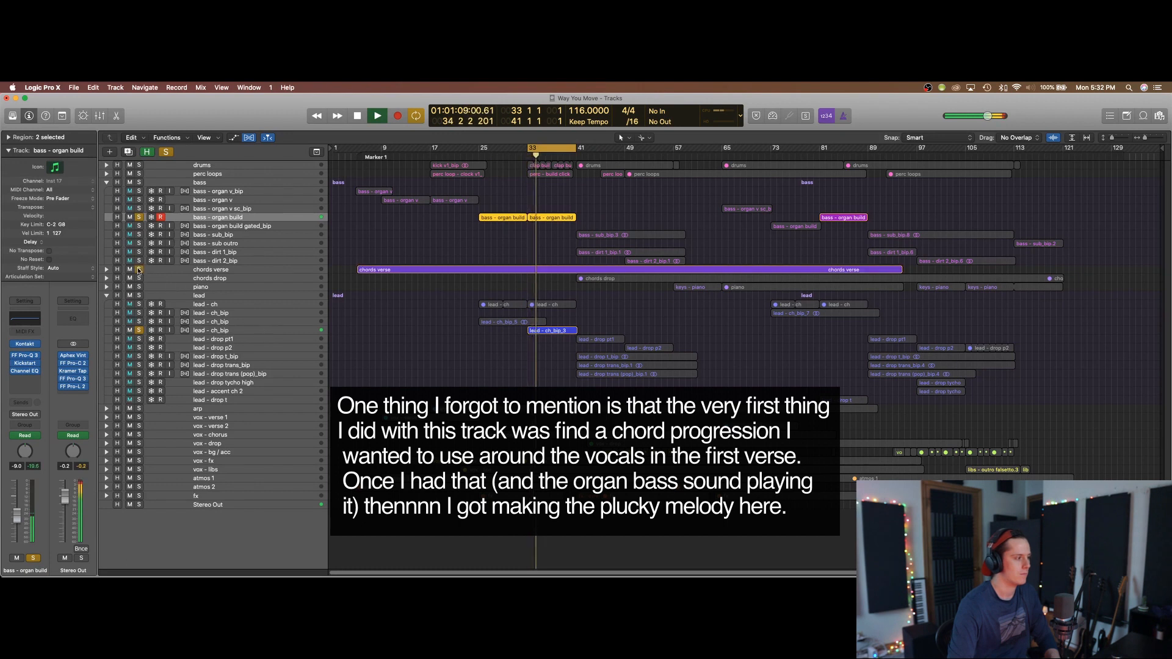
click(139, 278)
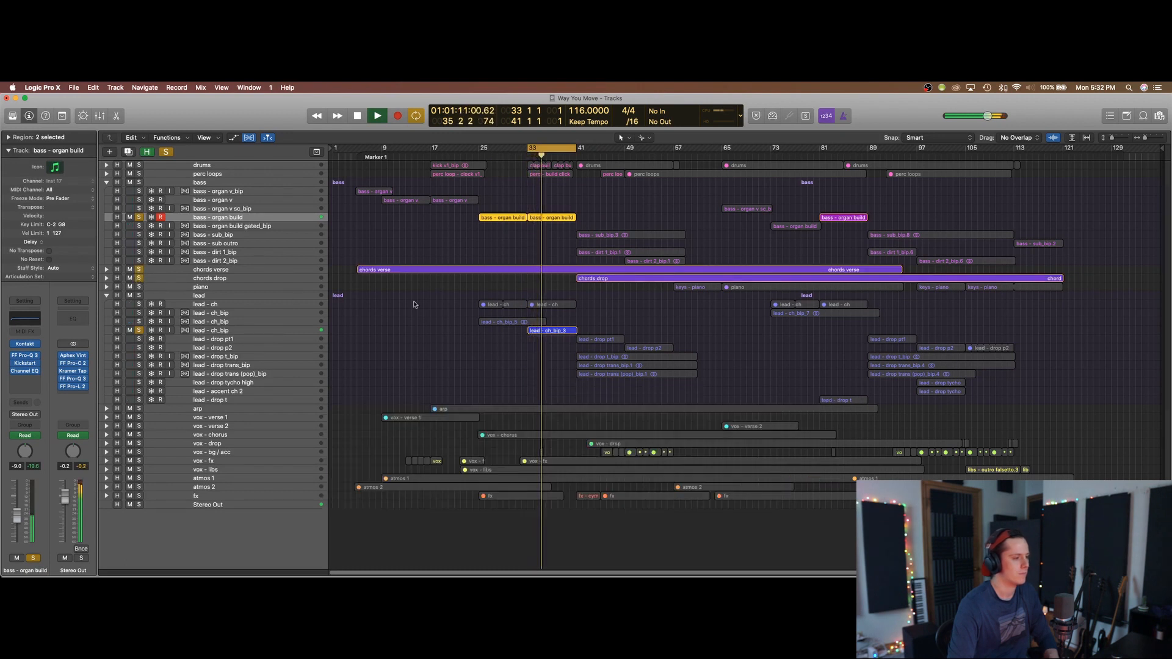
key(super+Up)
click(535, 294)
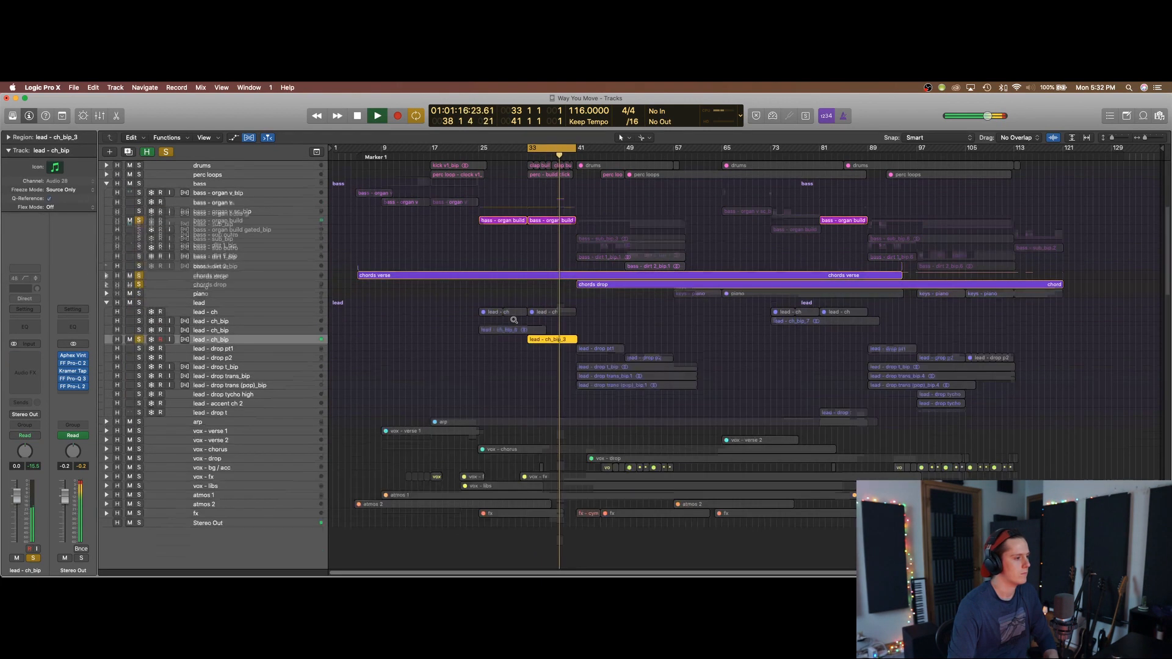
key(super+Down)
key(space)
- Turn off cycling and clear the solos on the bass, chords and lead tracks
key(c)
drag(139, 203, 139, 340)
key(super+Up)
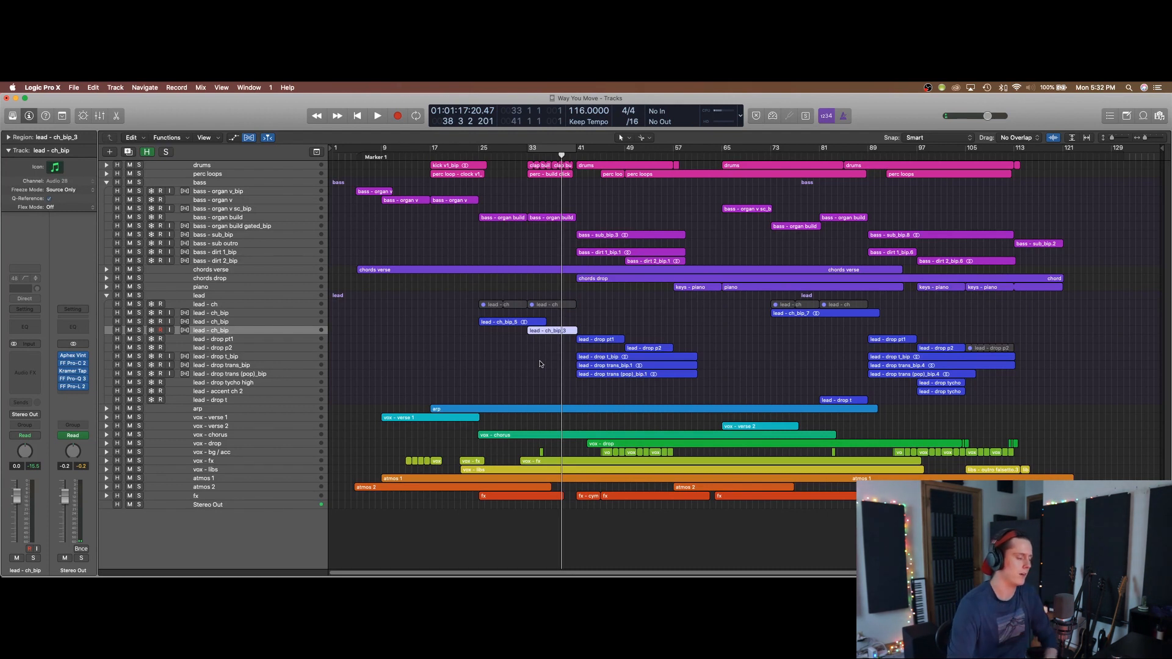
- Mark bars 25 to 33 with the cycle range, then turn cycling off
drag(481, 152, 527, 153)
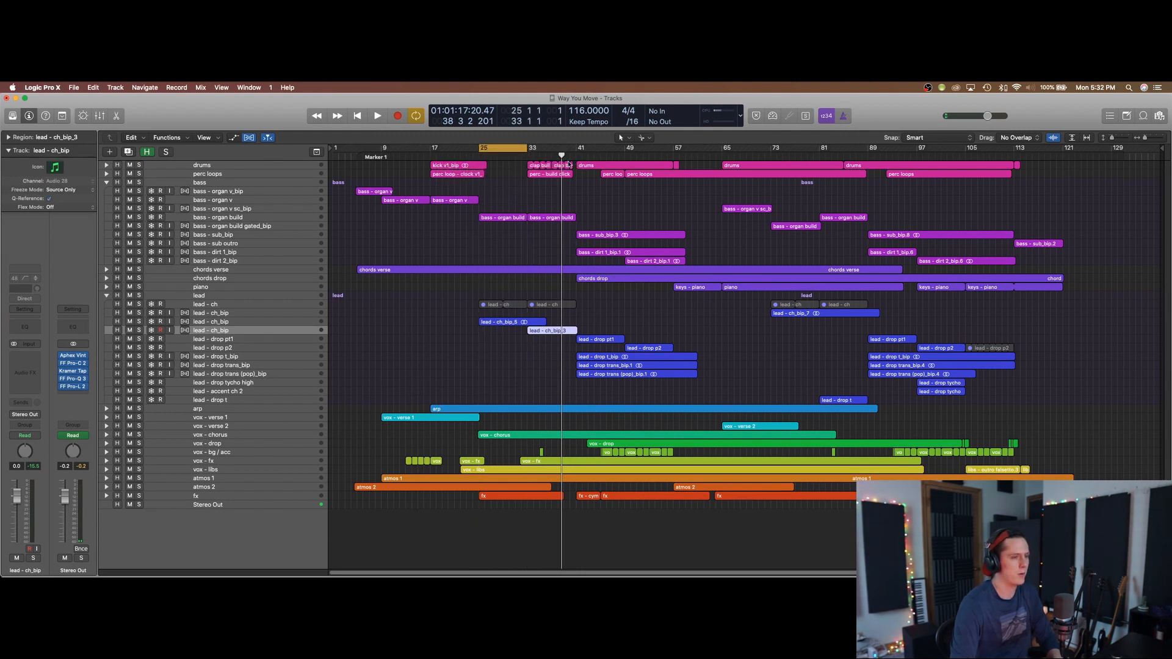
key(c)
key(super+Up)
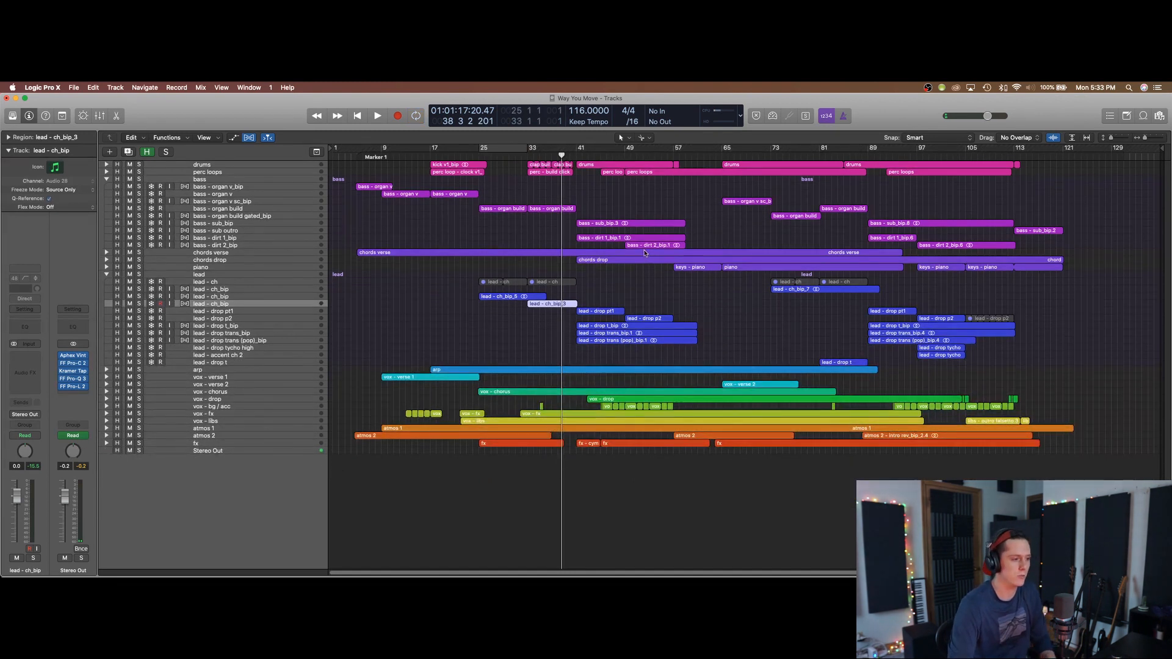
key(super+Down)
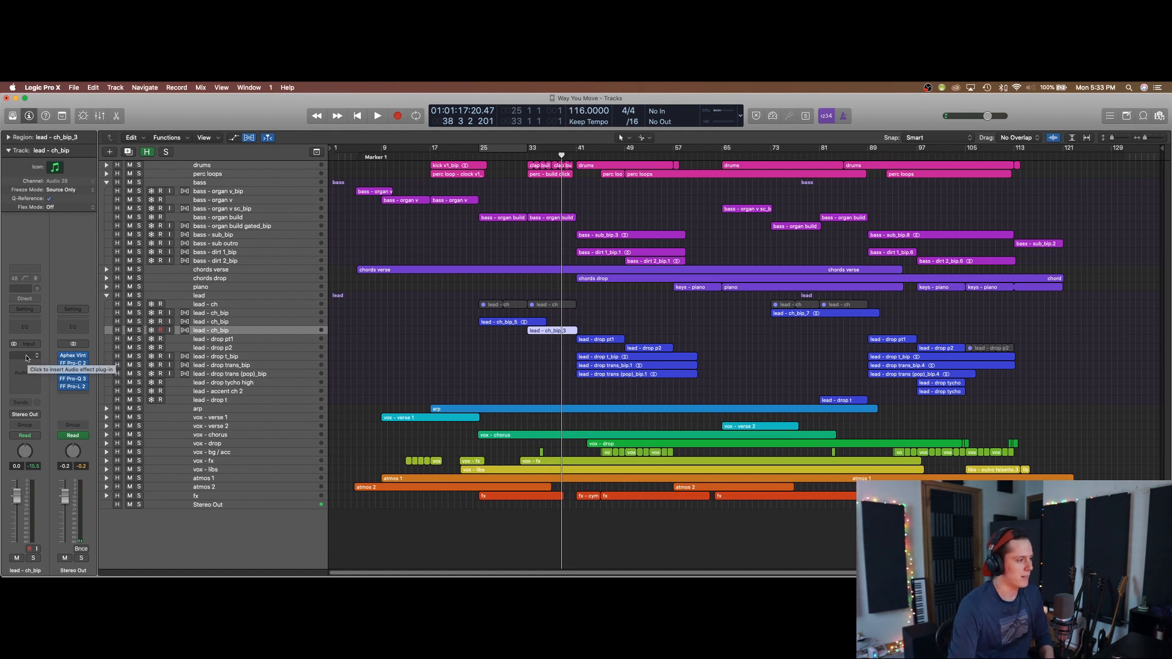
scroll(319, 321, down, 2)
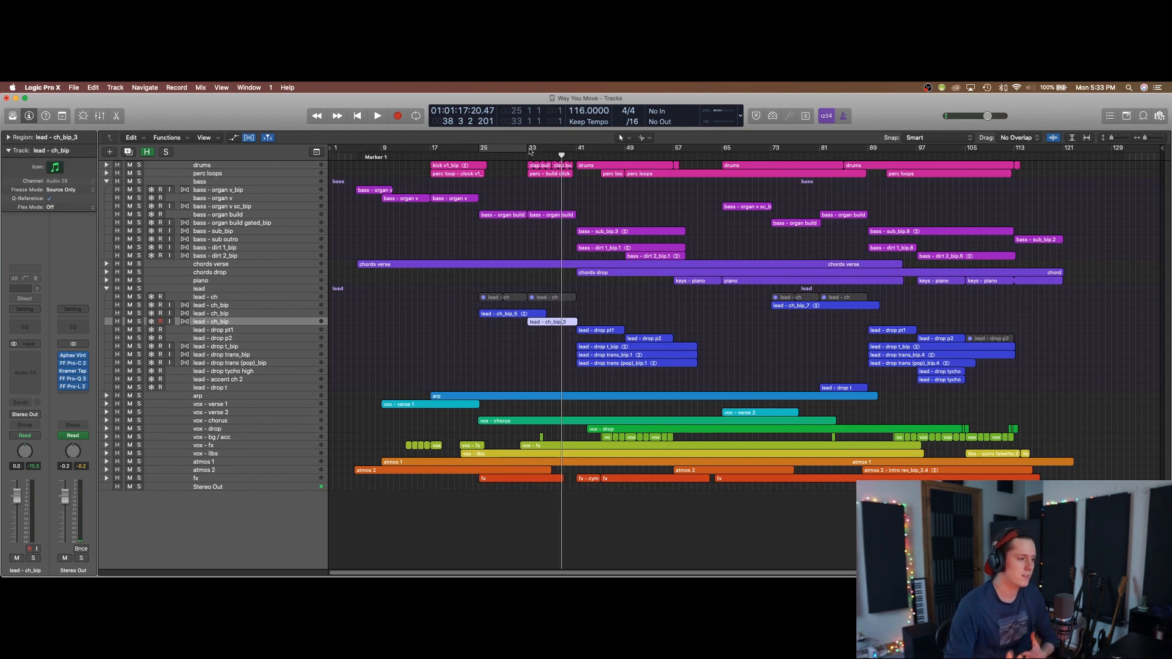
- Solo the lead - ch_bip track holding lead - ch_bip_3 and loop its playback over bars 33 to 41
click(140, 322)
drag(535, 147, 575, 148)
key(space)
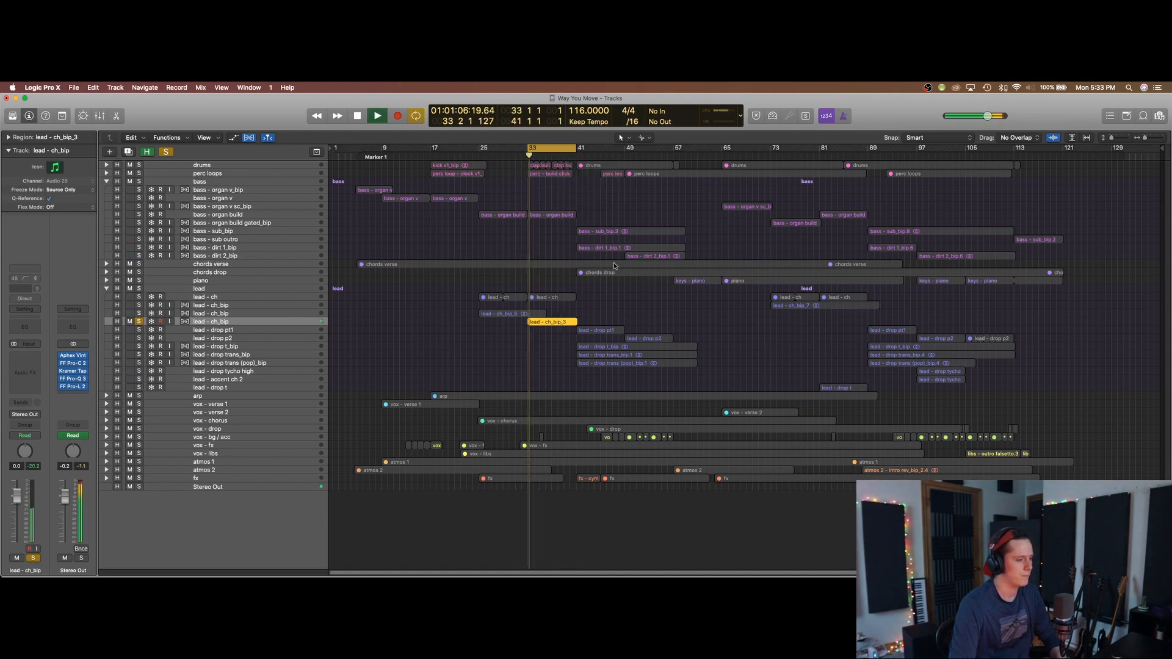
- Open the lead - drop pt1 region in the Piano Roll and end the soloed, cycled playback
double_click(598, 329)
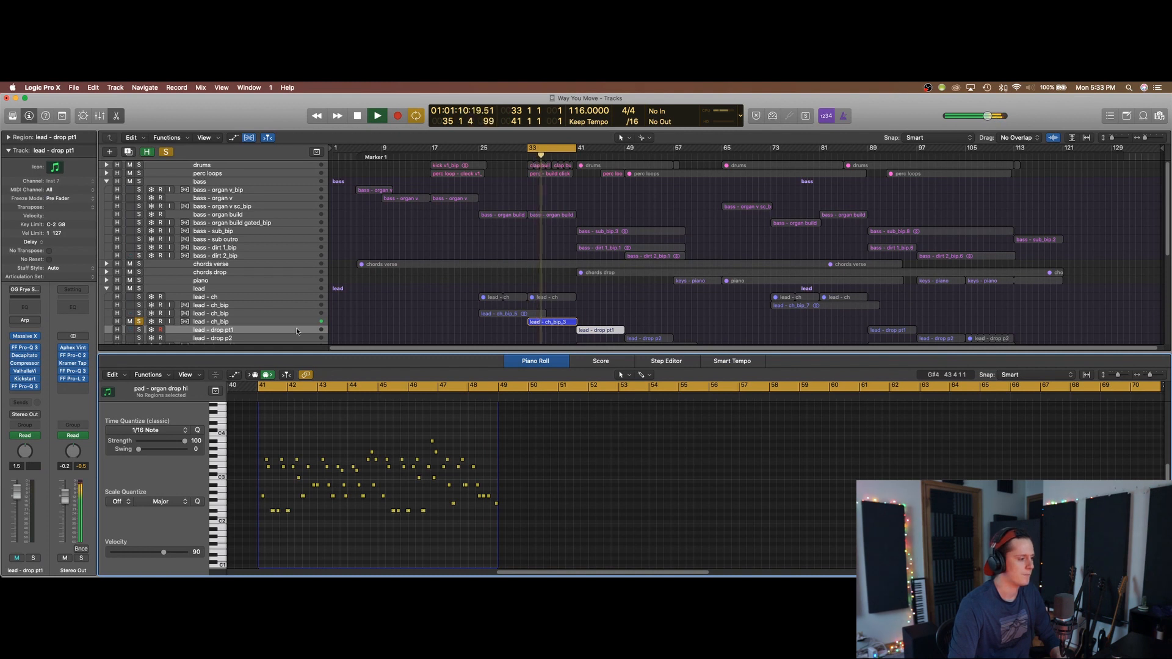
key(space)
click(139, 321)
key(c)
- Cycle bars 25 to 33, select the lead - ch_bip track holding lead - ch_bip_5 and play the full mix
drag(476, 149, 528, 149)
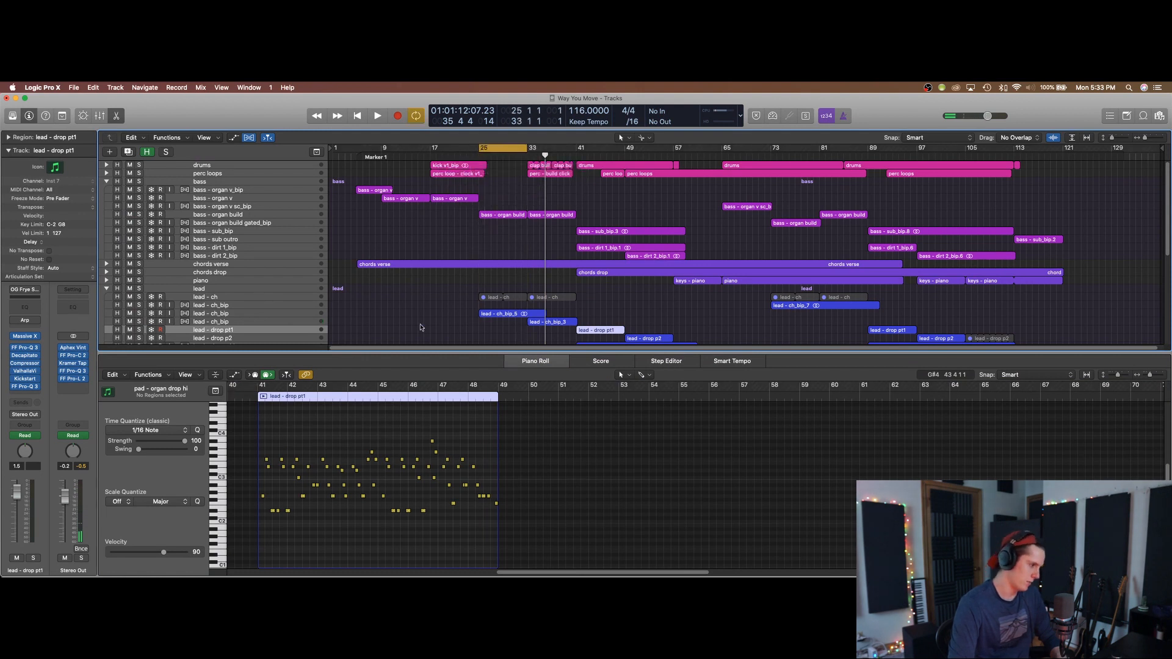
click(266, 315)
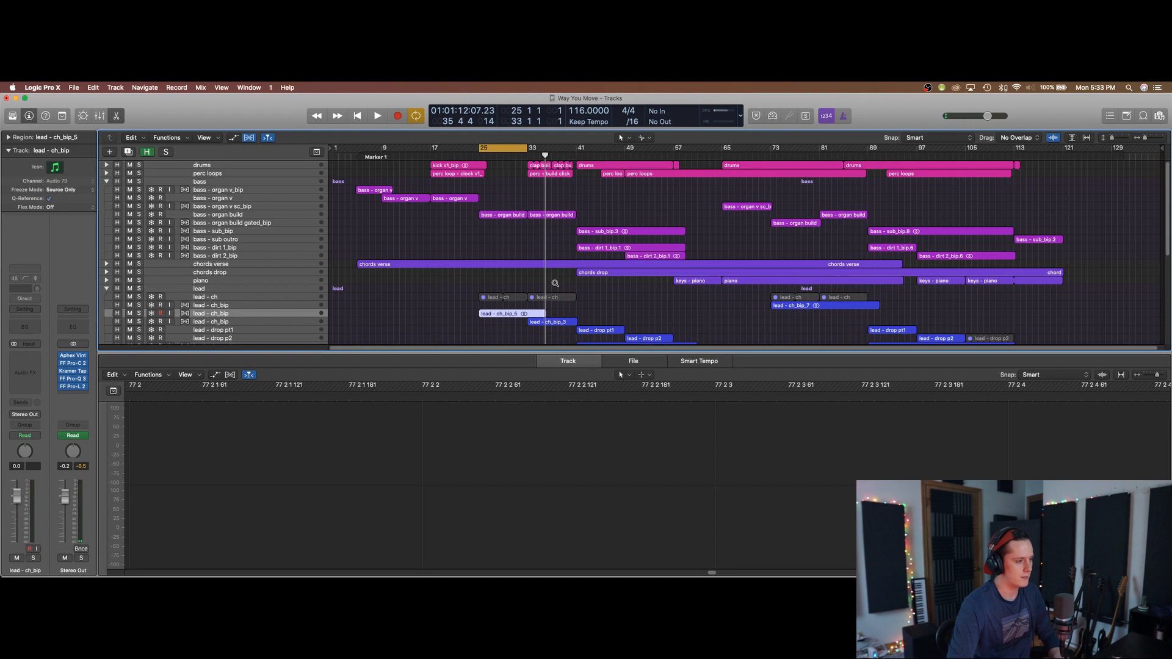
key(super+Down)
scroll(548, 310, down, 2)
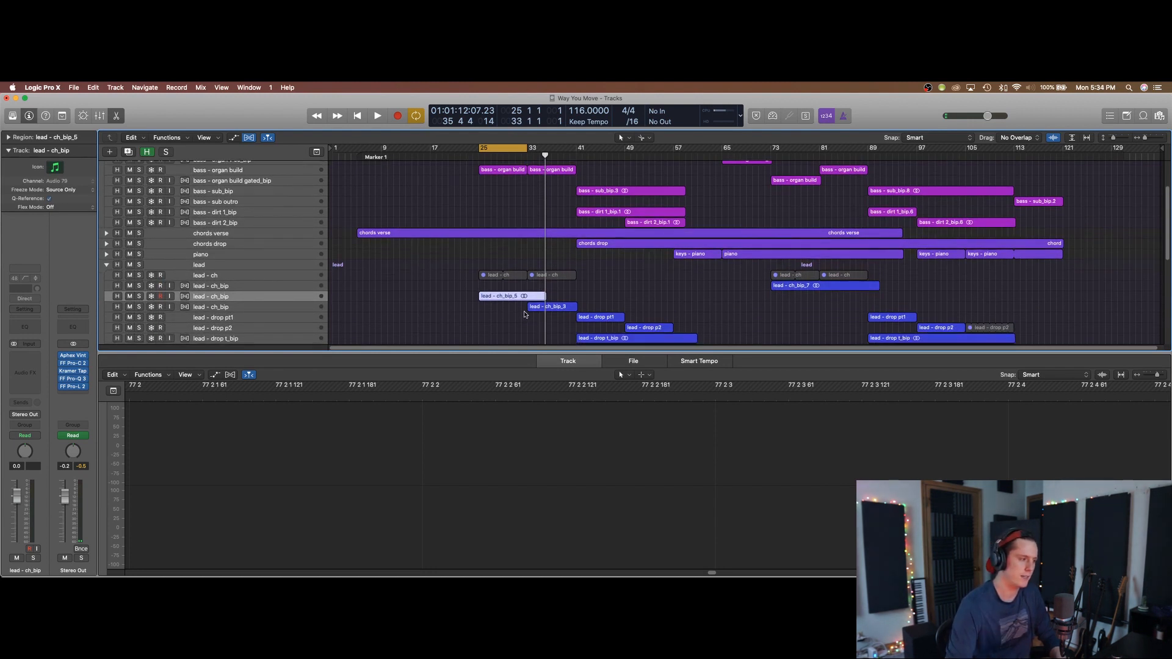
key(space)
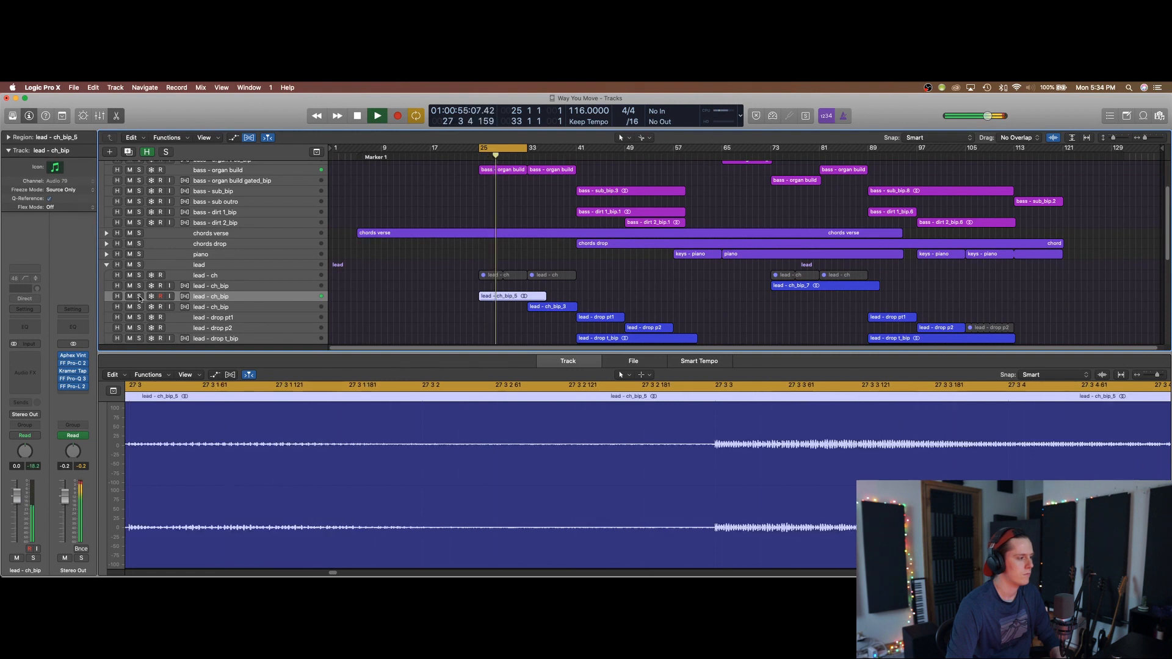
- Solo the lead - ch_bip tracks holding ch_bip_5 and ch_bip_3 with cycling off, and place the playhead at bar 31
click(139, 297)
key(c)
click(140, 307)
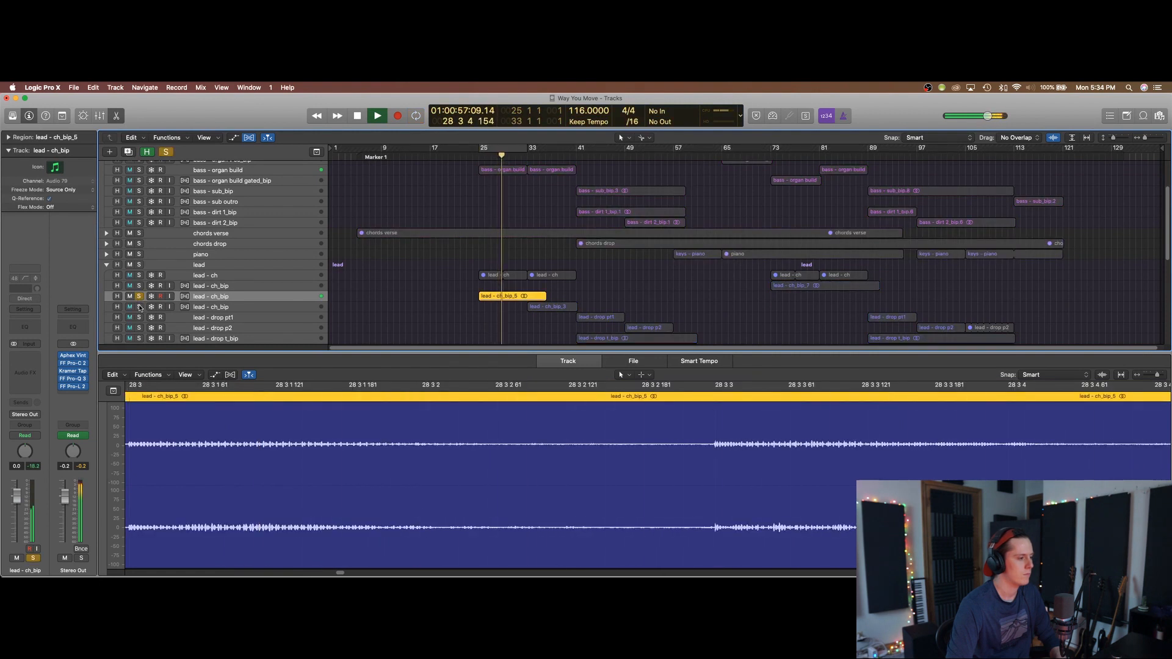
key(space)
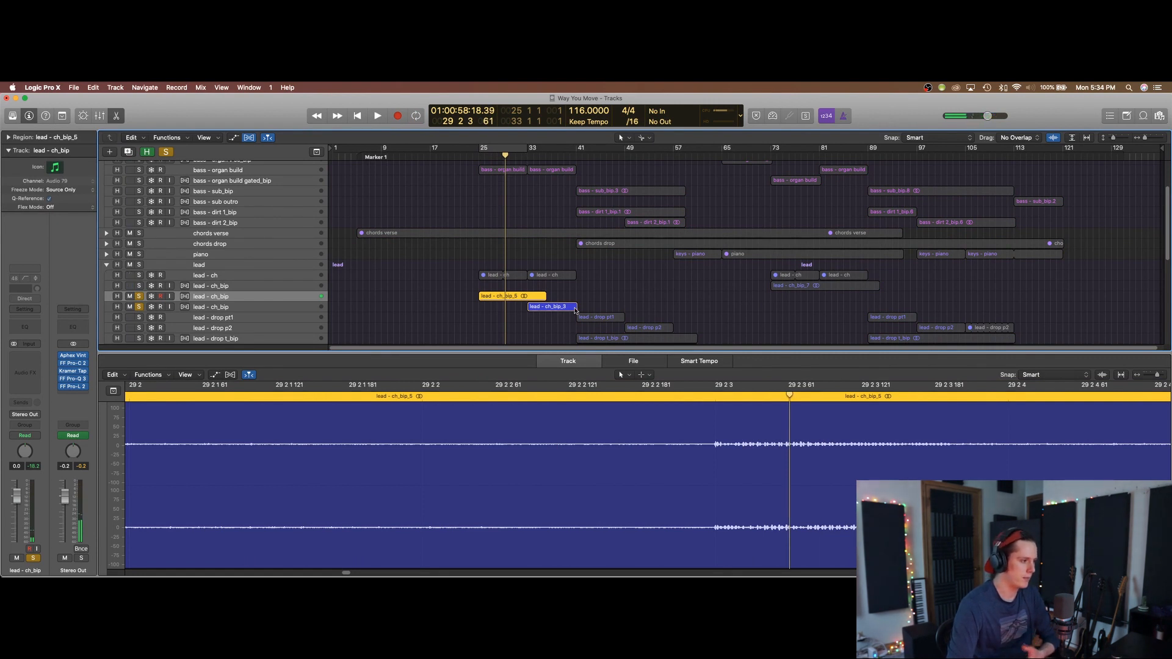
click(515, 156)
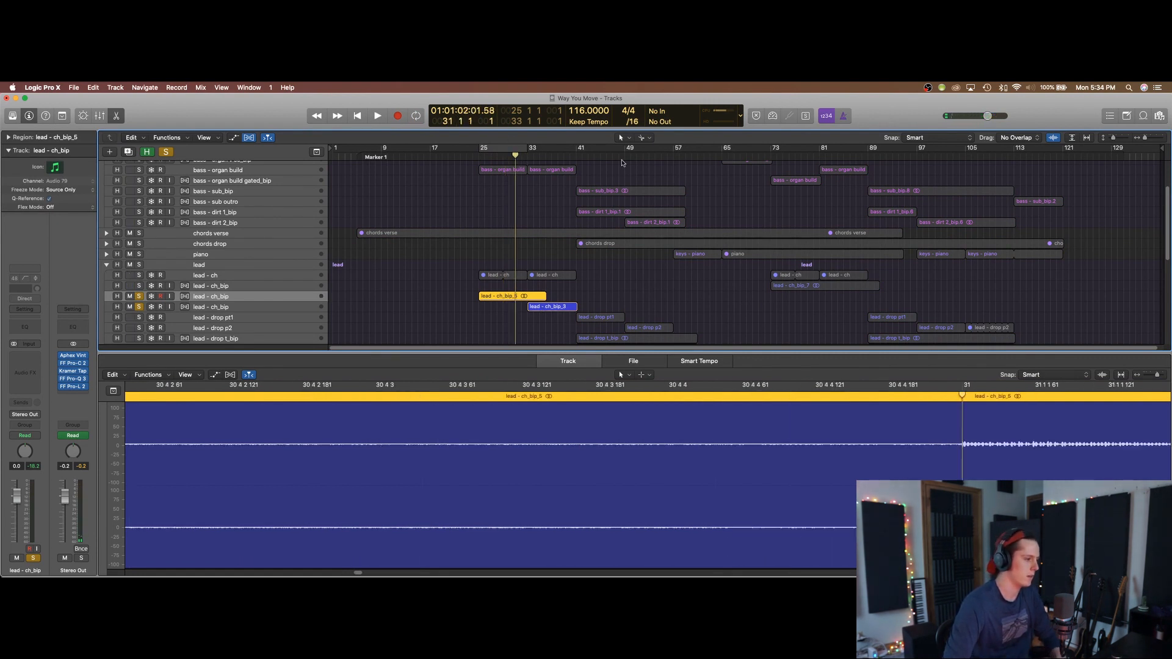
- Play the two soloed lead - ch_bip tracks from bar 31, stop playback and unsolo both tracks
key(space)
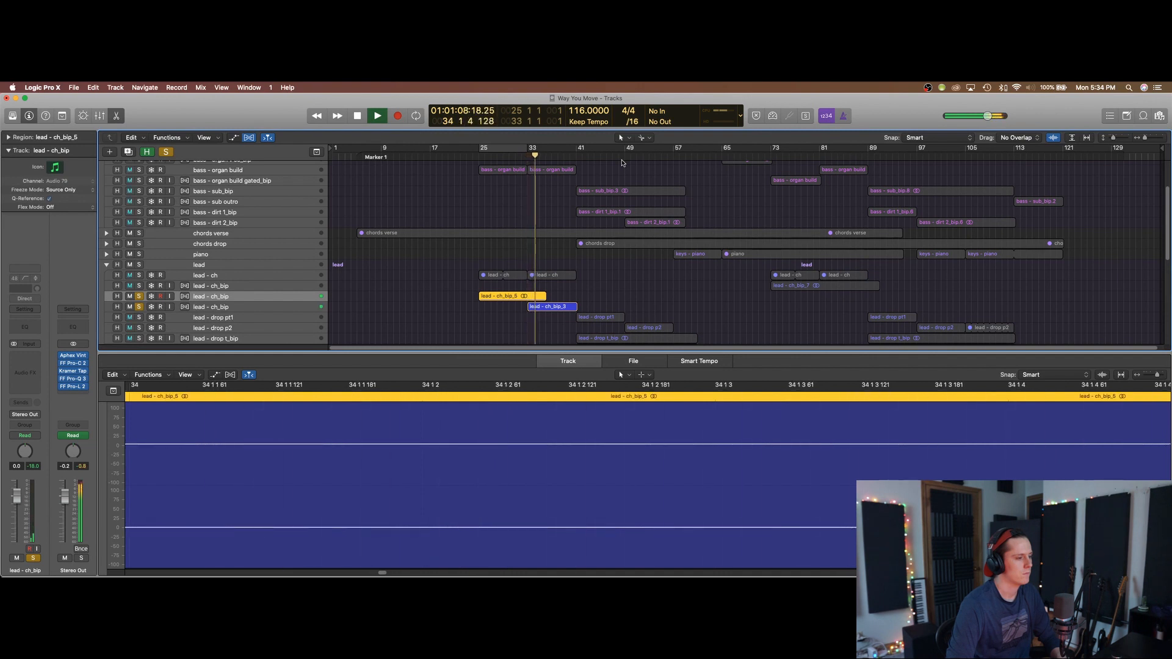
key(space)
drag(139, 297, 139, 307)
key(super+Up)
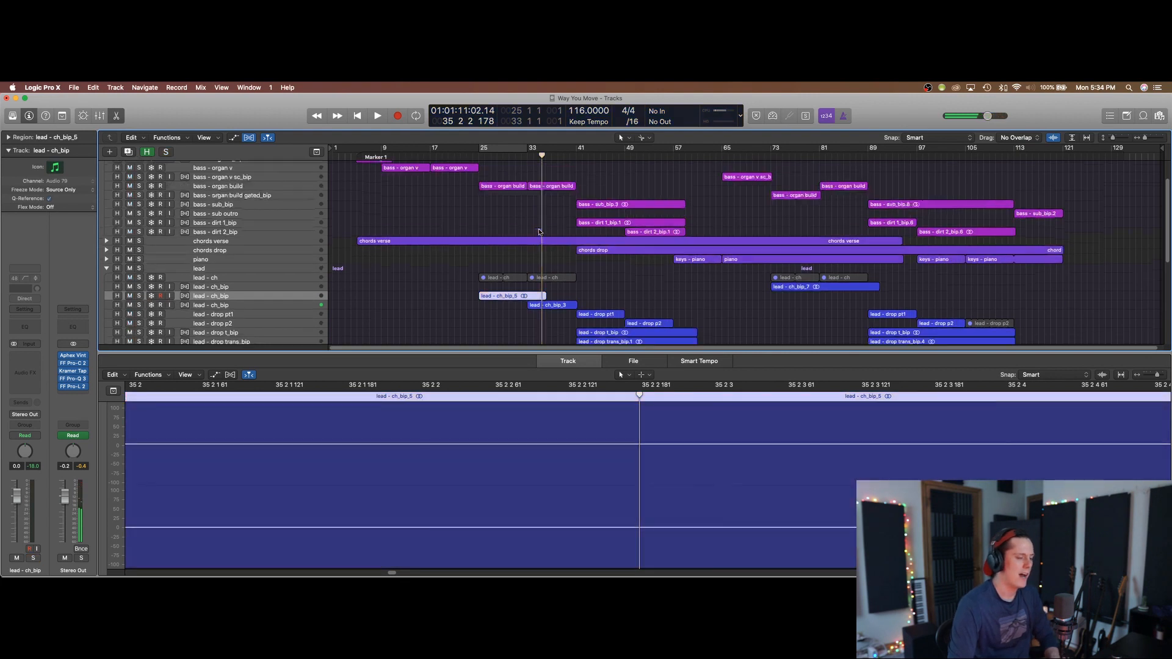
- Close the editor, cycle bars 41 to 49, and select and solo the lead - drop pt1 track
scroll(539, 232, up, 3)
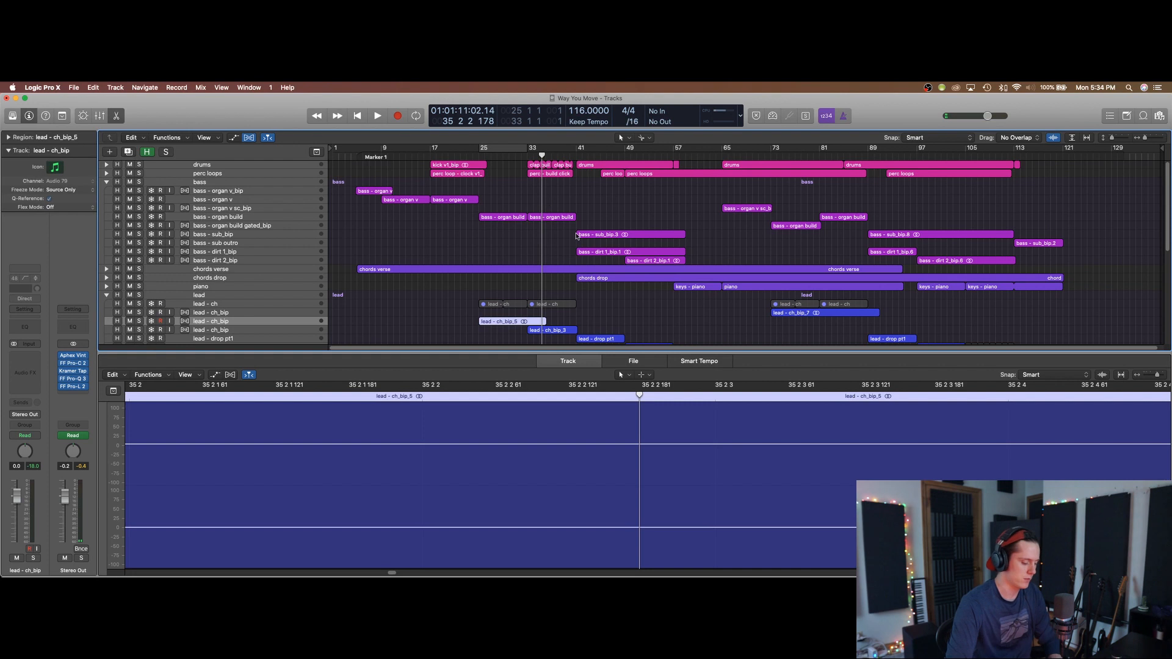
key(p)
key(p)
key(super+Up)
drag(578, 151, 626, 154)
click(273, 332)
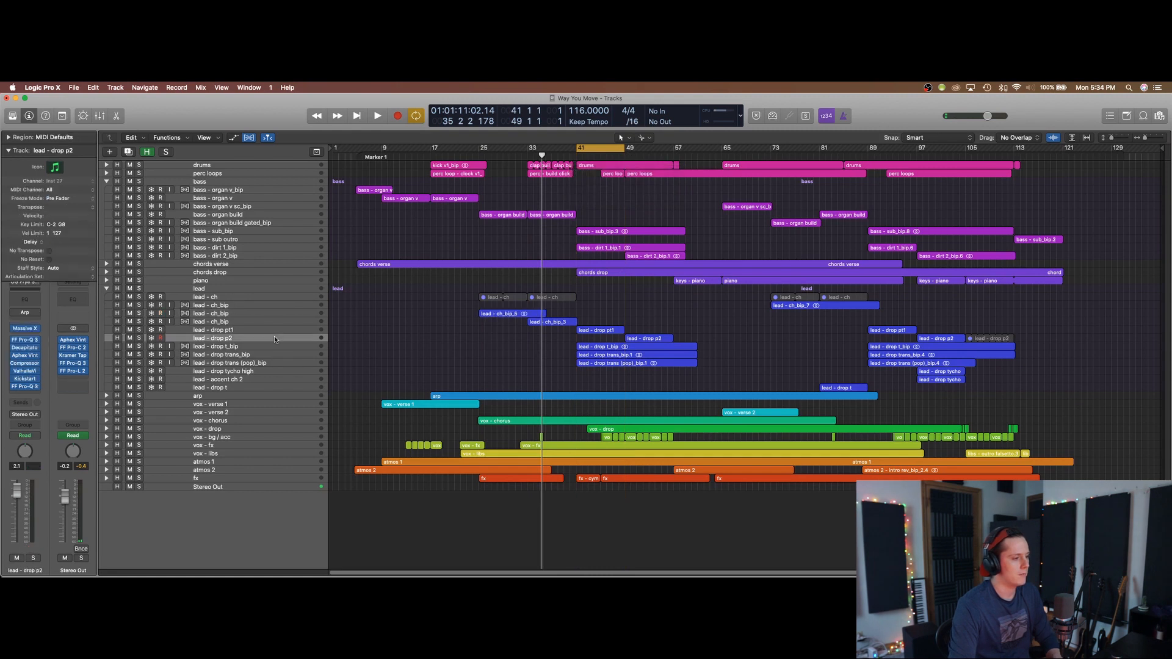
key(super+Down)
key(super+Down)
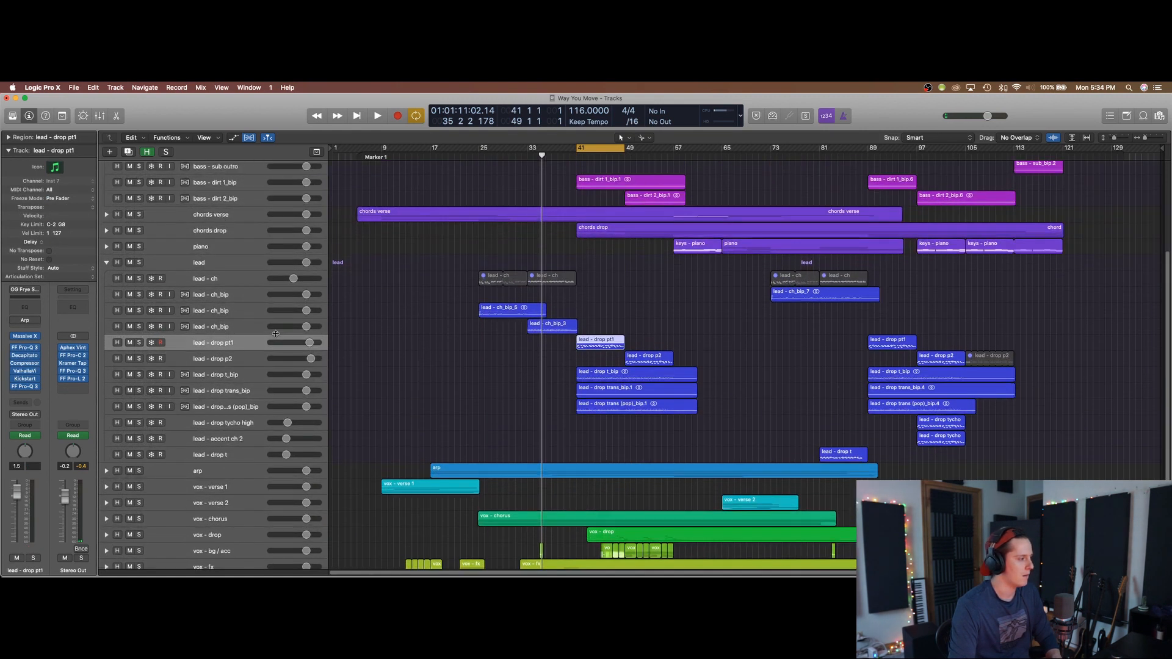
click(140, 343)
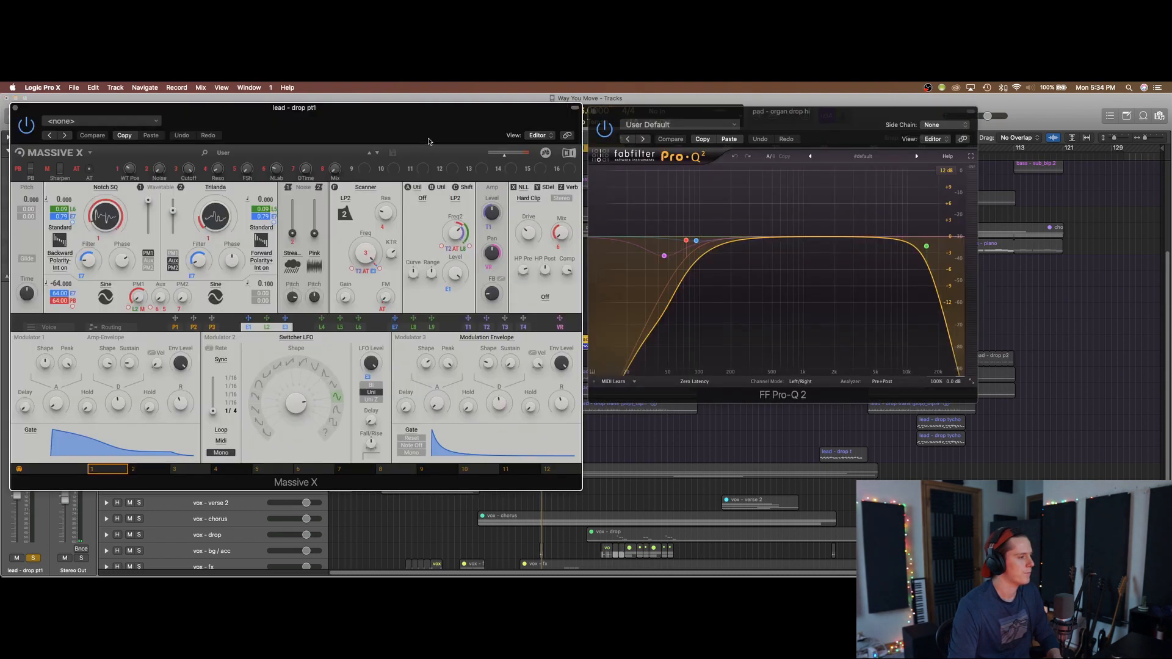
- Examine the Massive X synth on lead - drop pt1 during soloed playback, close the plug-in windows and stop playback
click(592, 111)
mouse_move(375, 115)
mouse_down()
mouse_move(929, 153)
mouse_move(360, 133)
mouse_up()
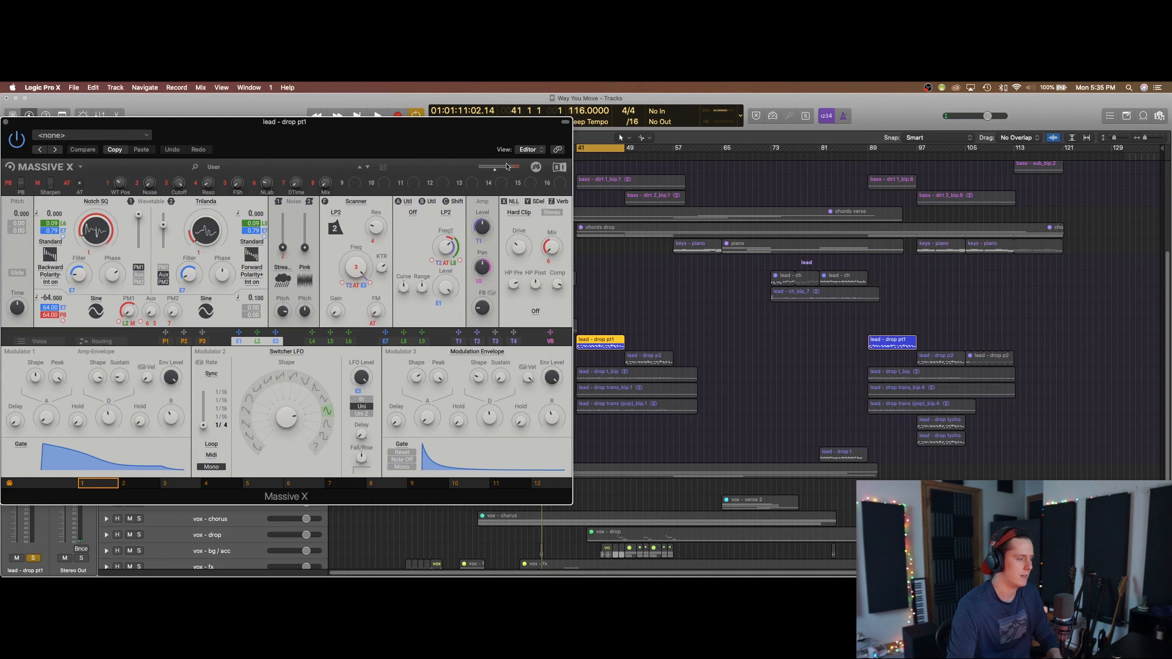
drag(410, 150, 431, 148)
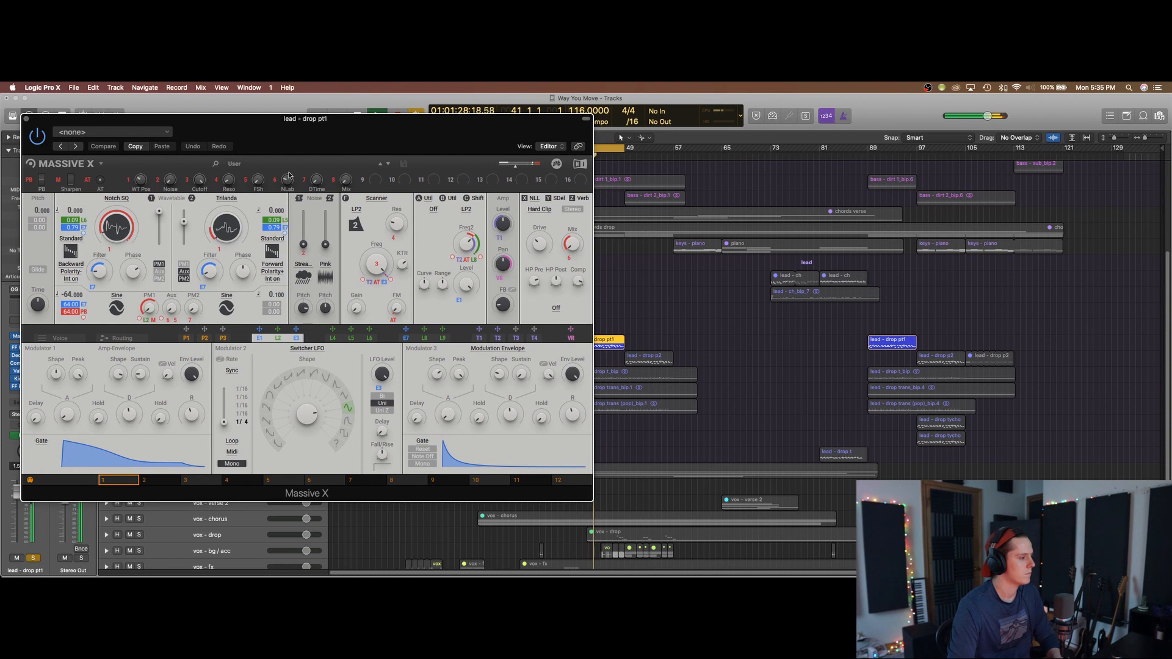
key(super+w)
key(super+Up)
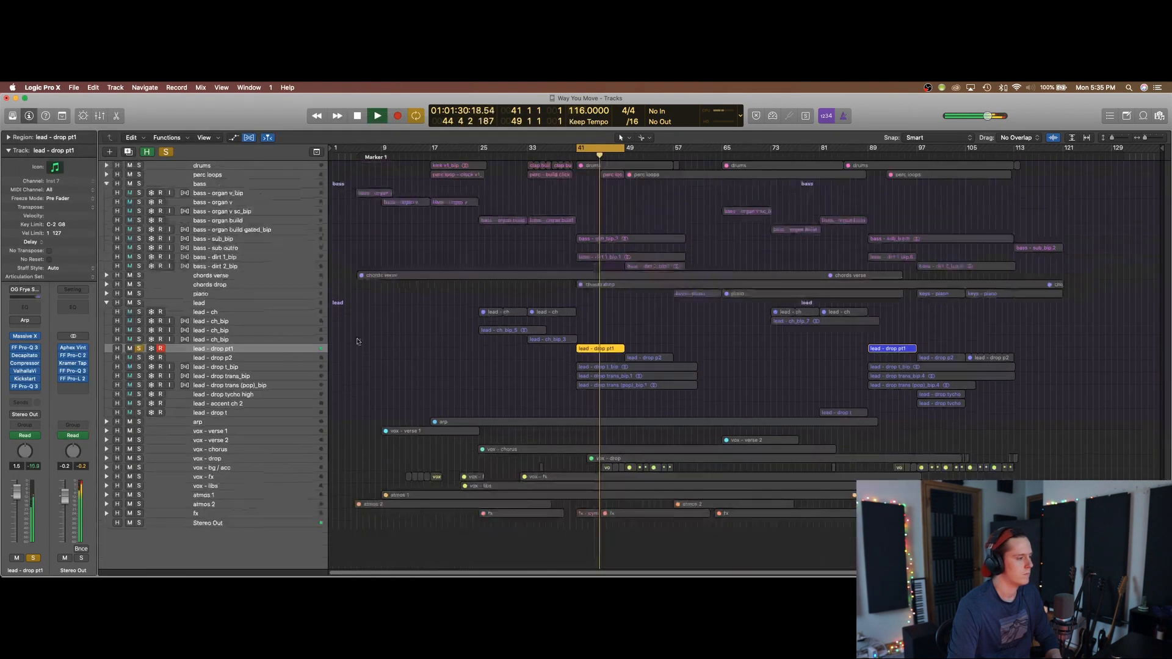
key(space)
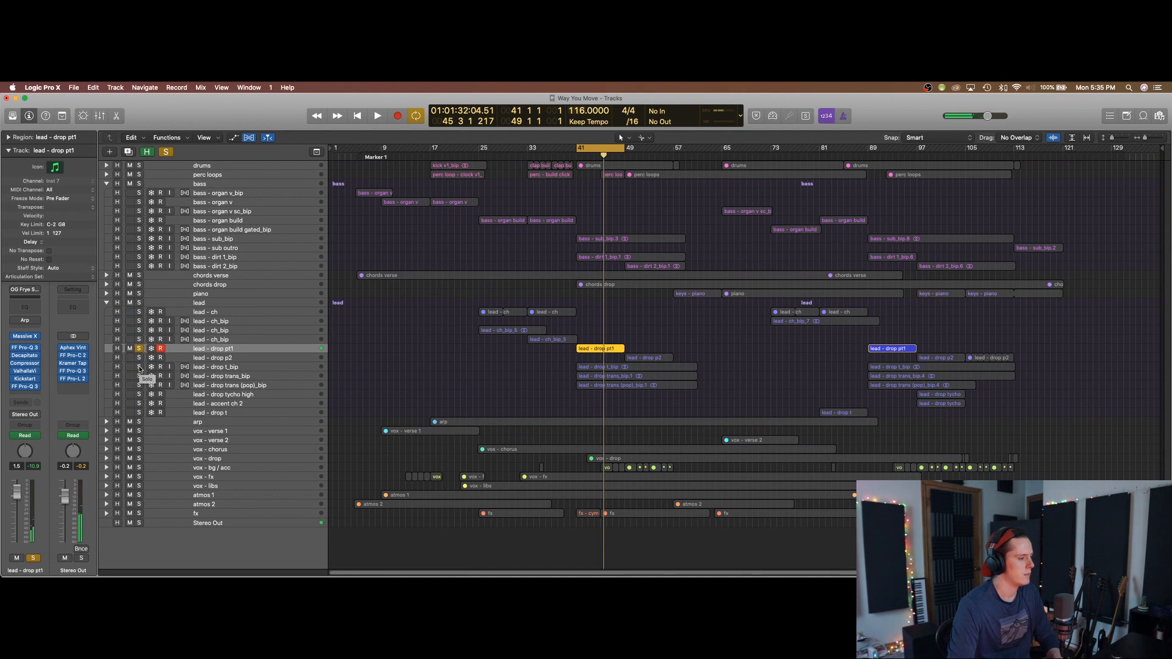
- Switch the solo from lead - drop pt1 to lead - drop t_bip, select that track and listen to it
click(140, 367)
click(140, 348)
click(289, 369)
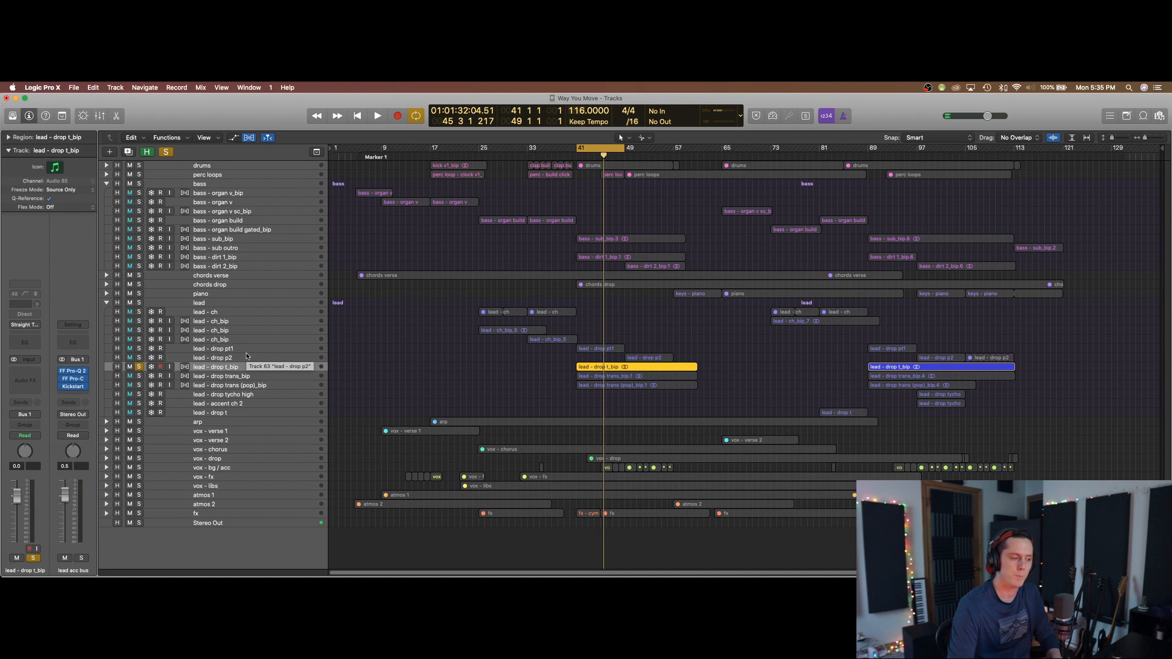
key(super+Down)
key(super+Down)
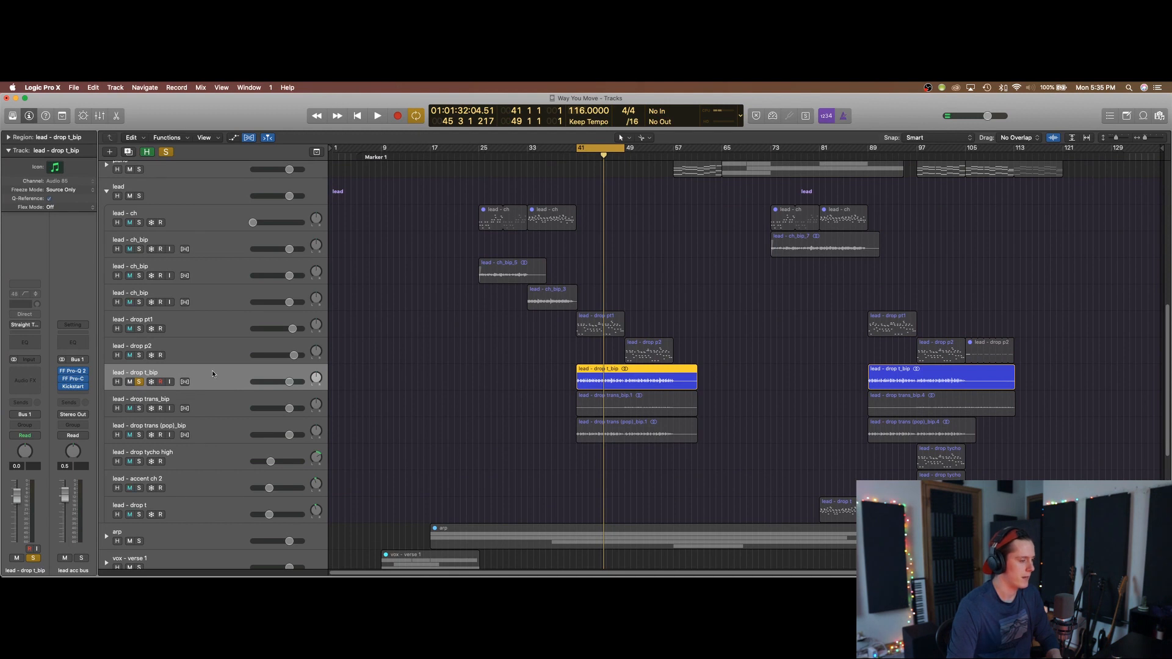
key(space)
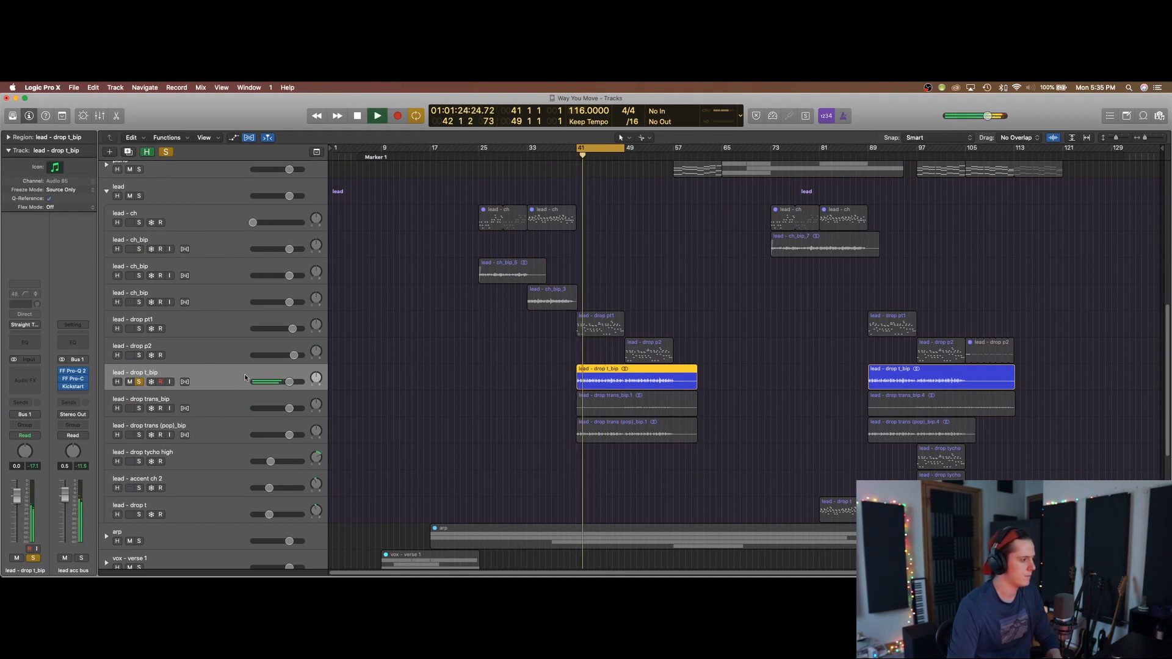
key(space)
- Switch the solo from lead - drop t_bip to lead - drop trans_bip and select that track
key(super+Up)
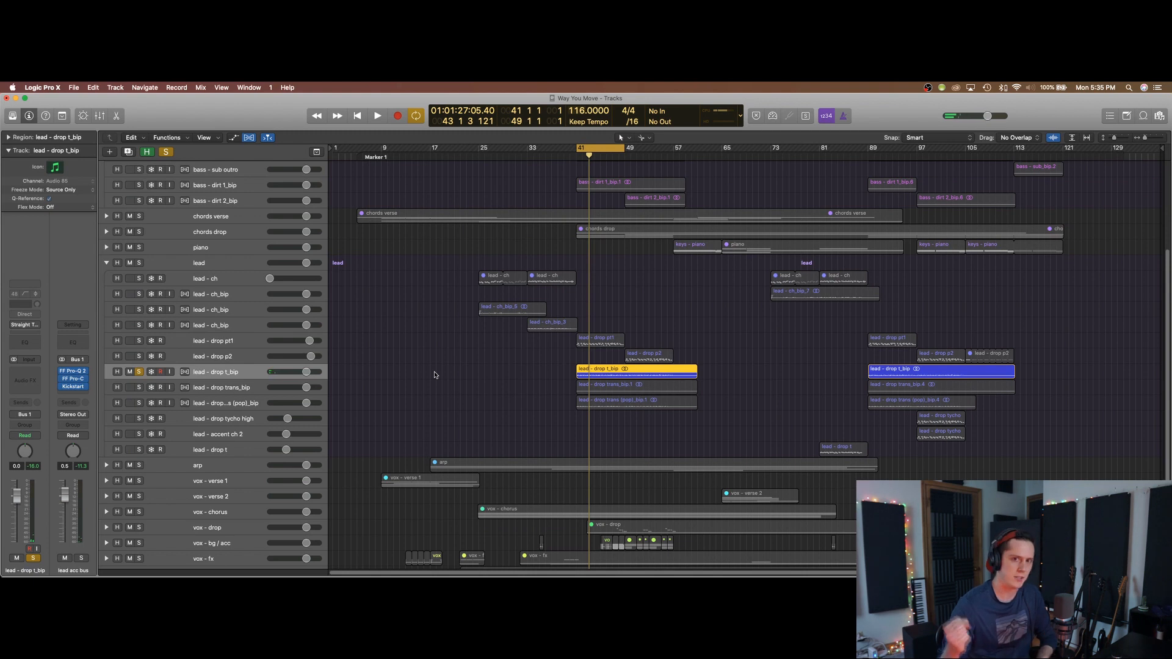
key(super+Up)
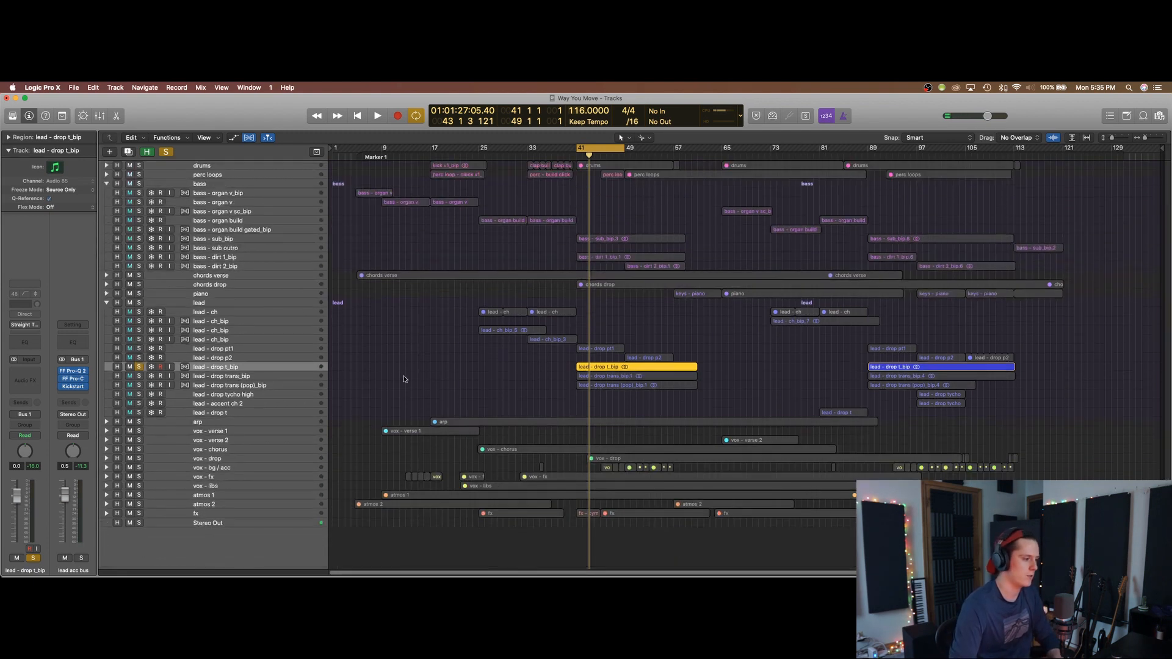
click(139, 376)
click(138, 368)
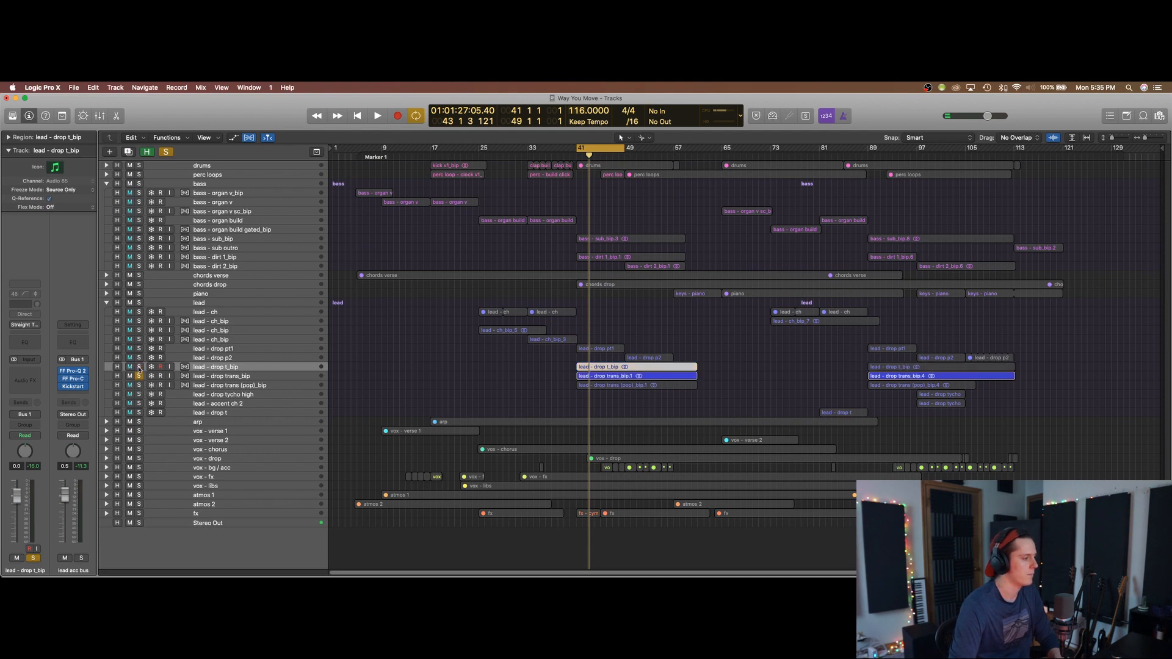
click(229, 379)
key(super+Down)
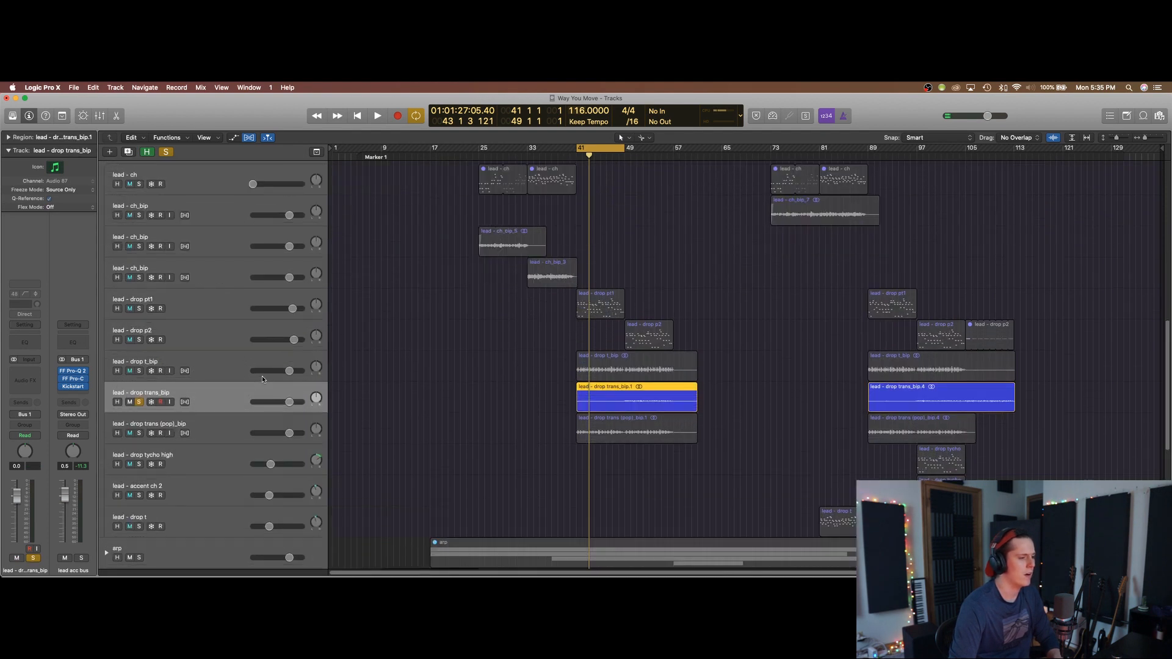
- Cycle bars 49 to 61 and listen to the soloed lead - drop trans_bip track
key(c)
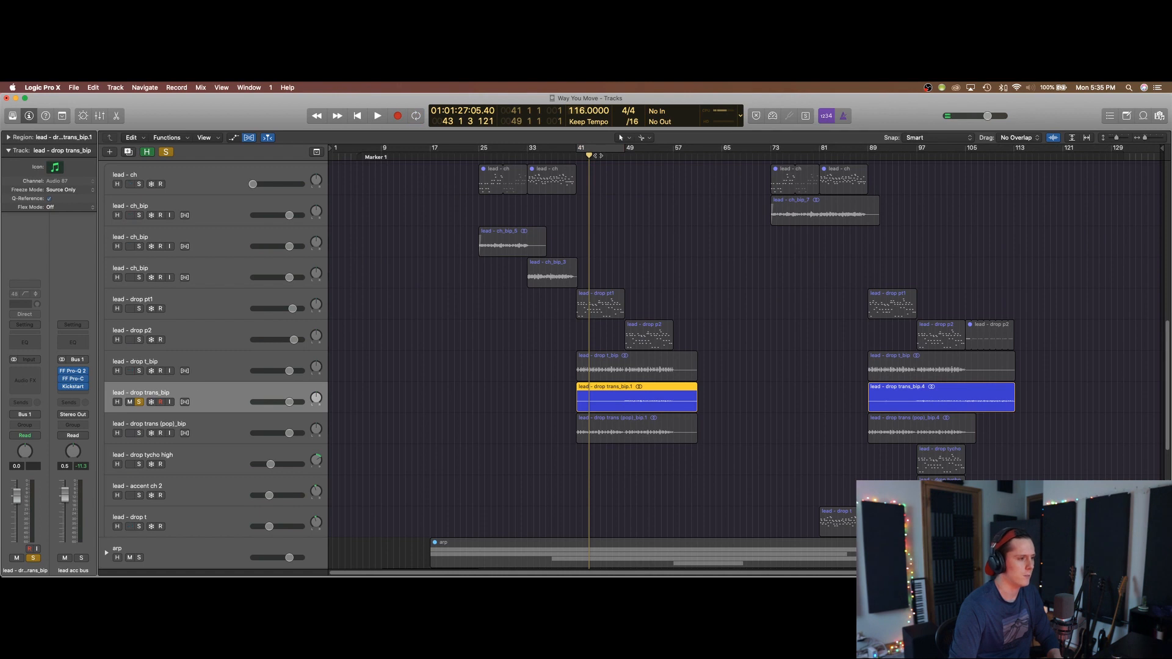
drag(627, 151, 698, 151)
key(space)
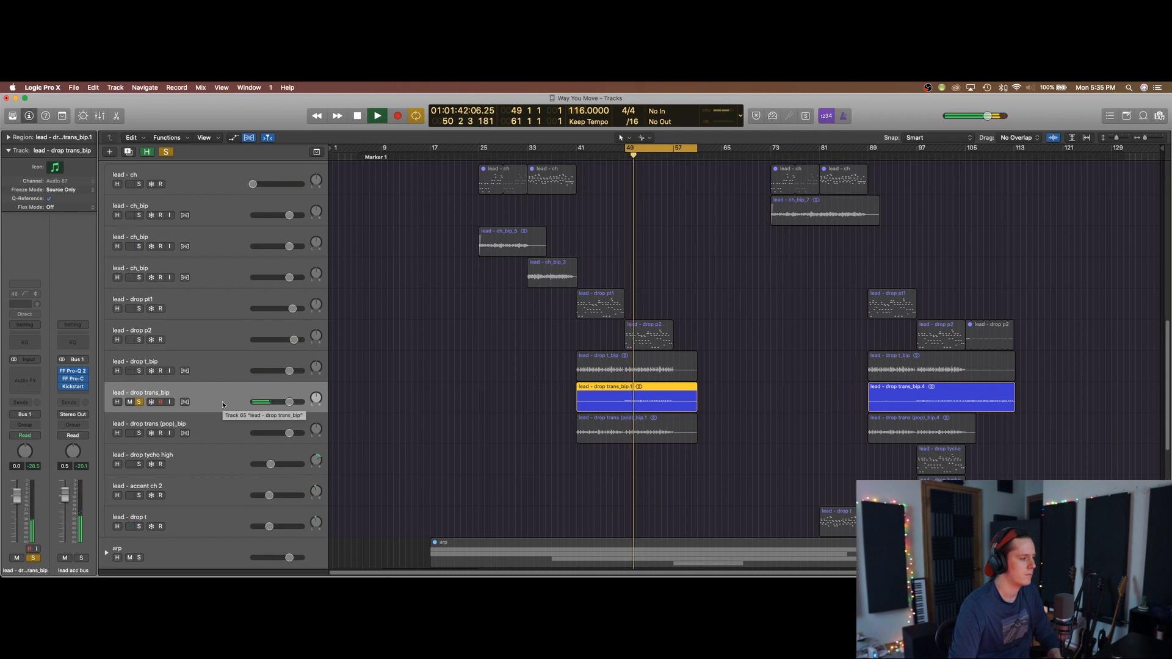
key(space)
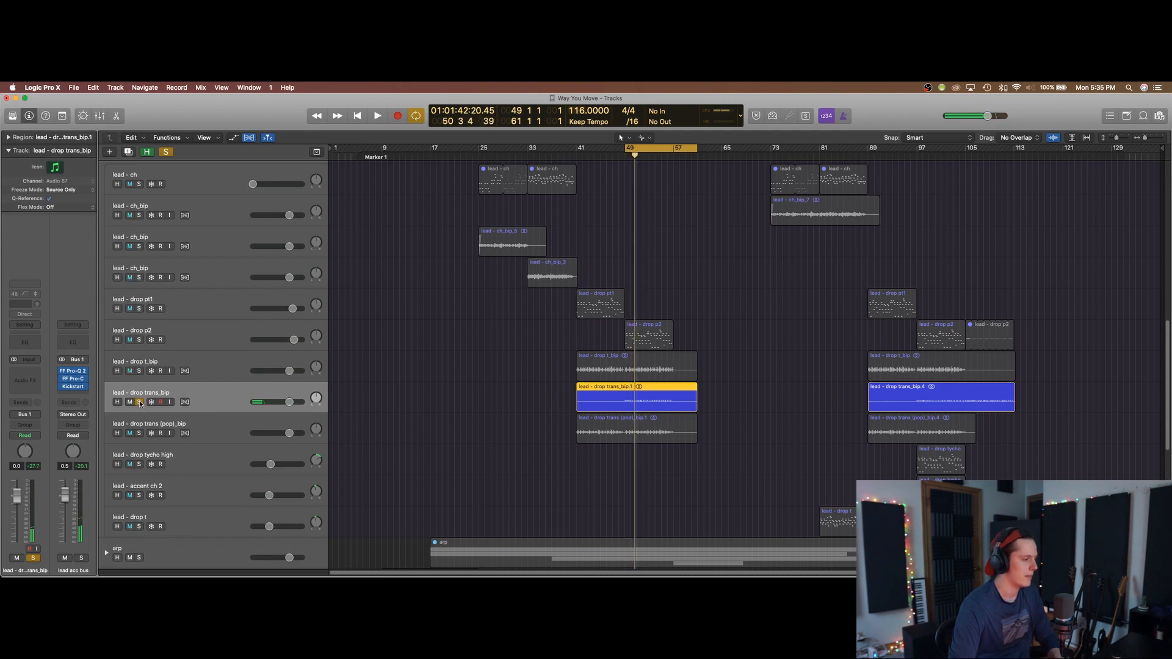
- Switch the solo to the lead - drop trans (pop)_bip track, select it and listen to it from bar 49
click(139, 402)
click(139, 433)
click(225, 425)
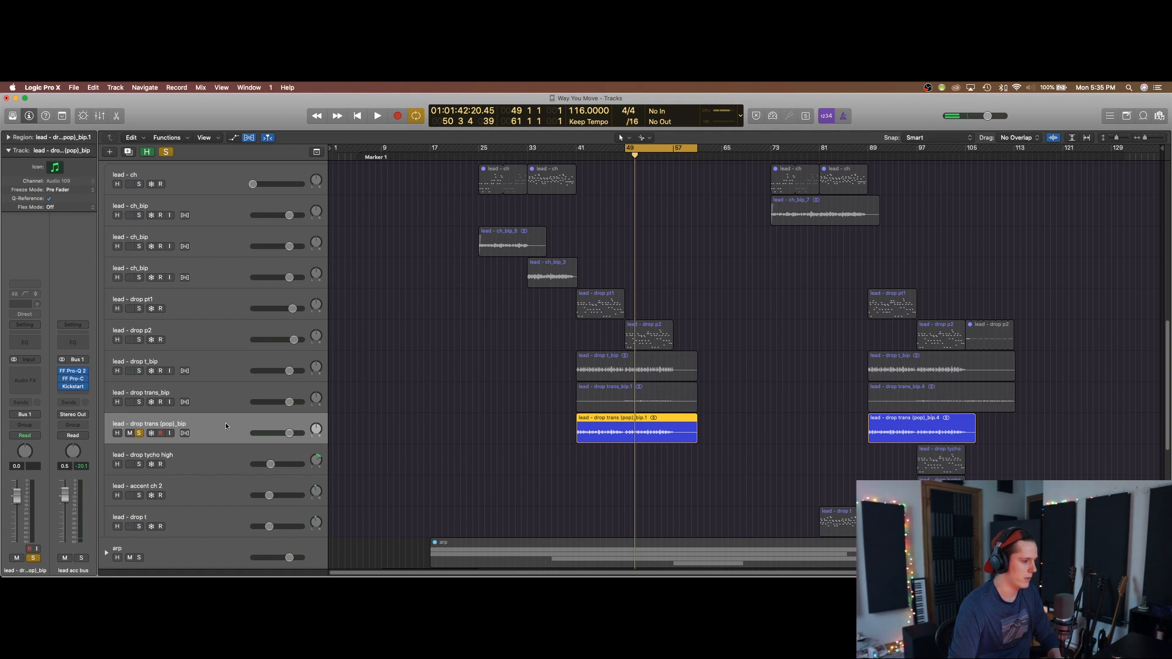
key(super+Up)
key(space)
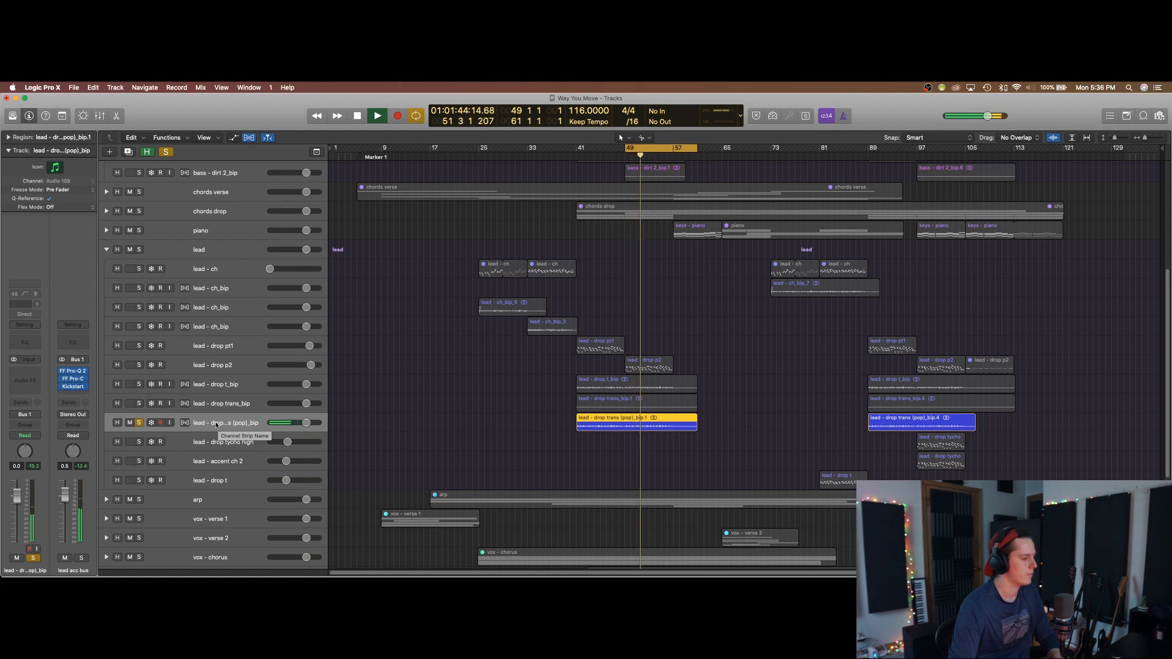
key(space)
- Turn cycling off and add lead - drop pt1 to the soloed tracks, leaving lead - drop p2 unsoloed
key(super+Up)
key(super+Up)
key(super+Up)
key(super+Up)
key(super+Up)
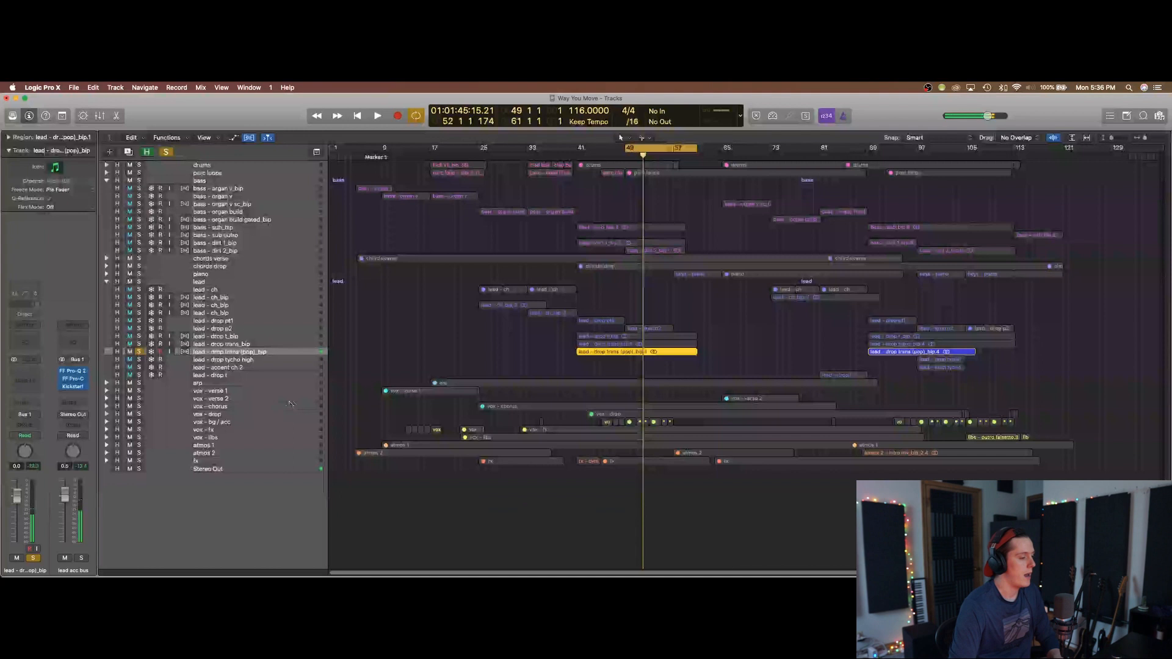
key(c)
key(super+Down)
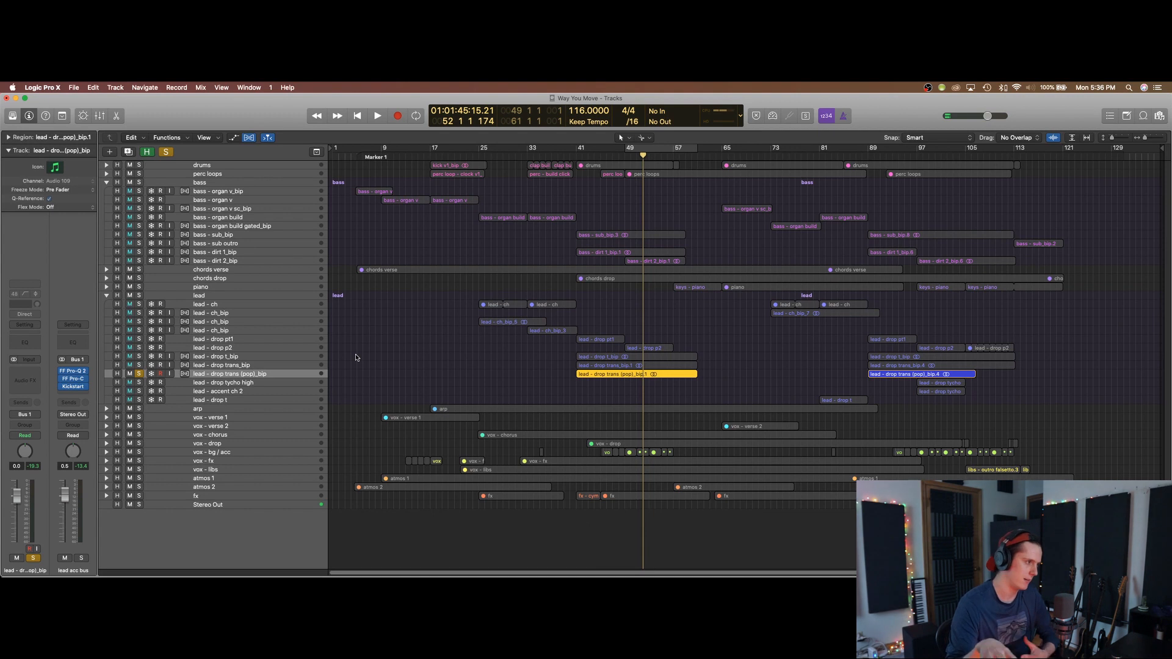
click(140, 348)
click(139, 340)
click(139, 348)
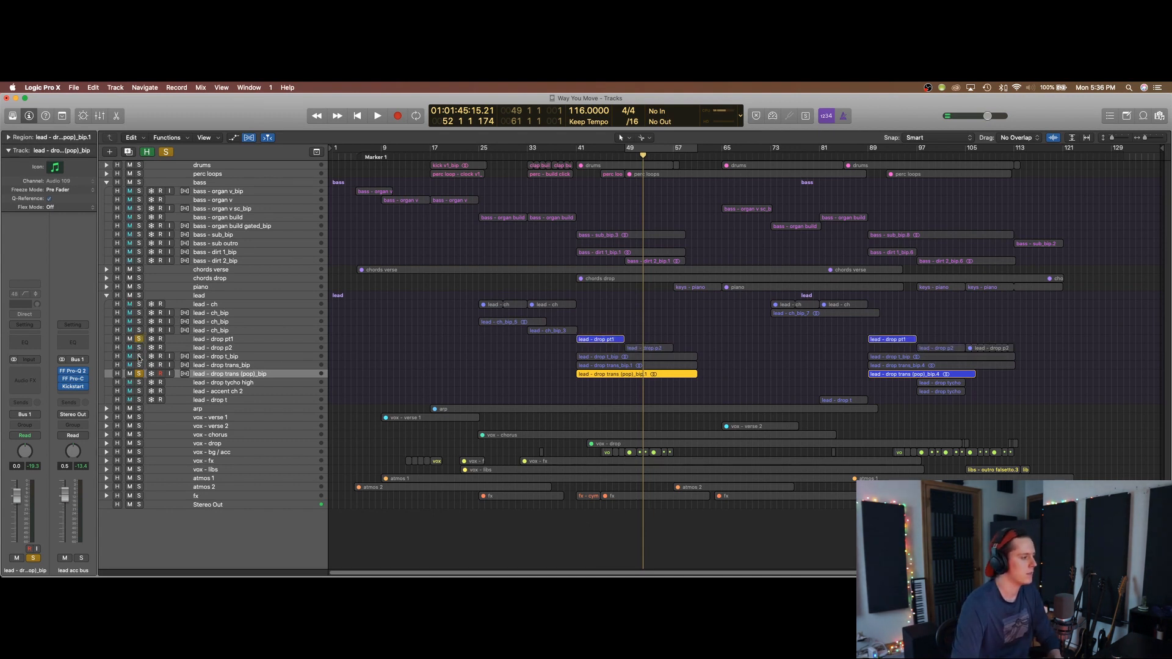
- Cycle bars 41 to 61, unsolo lead - drop trans (pop)_bip, and select and play lead - drop pt1 alone
drag(578, 150, 698, 150)
click(139, 385)
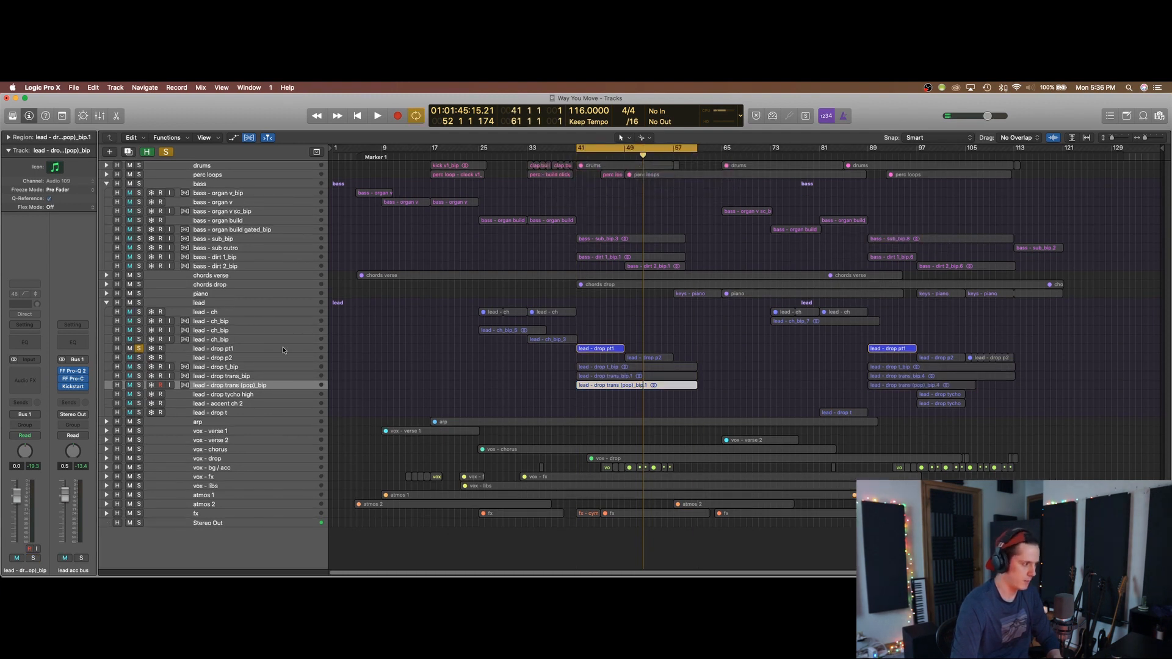
click(213, 349)
key(space)
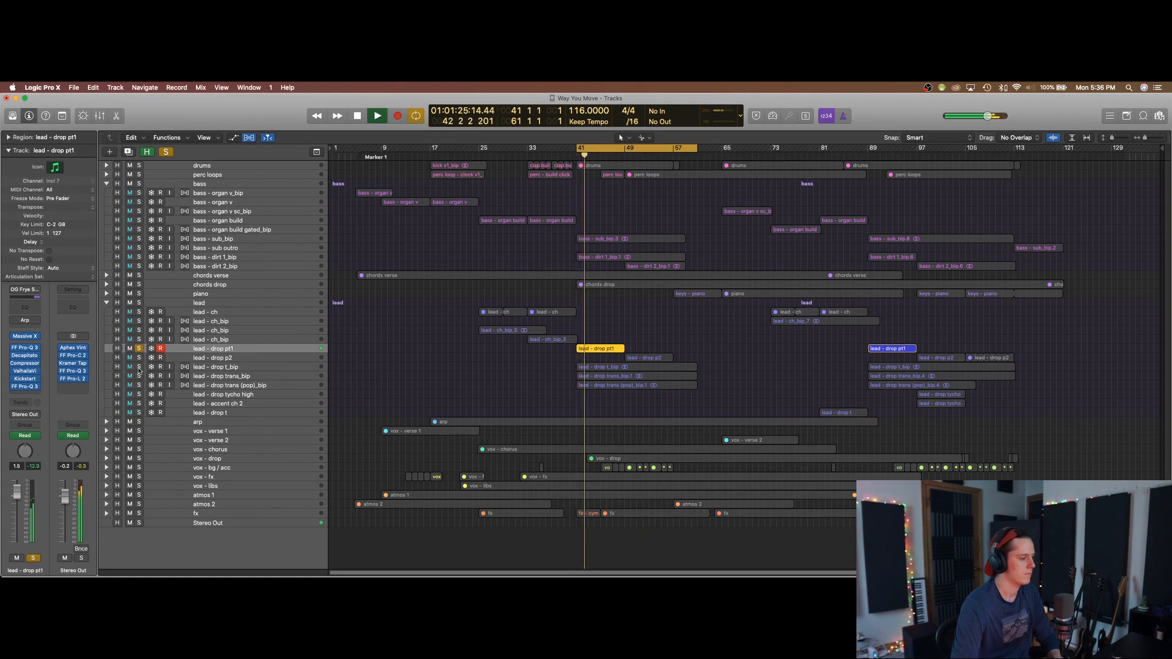
key(space)
- Solo lead - drop t_bip, trans_bip and trans (pop)_bip together with lead - drop pt1 and play the combined layers
drag(139, 368, 140, 386)
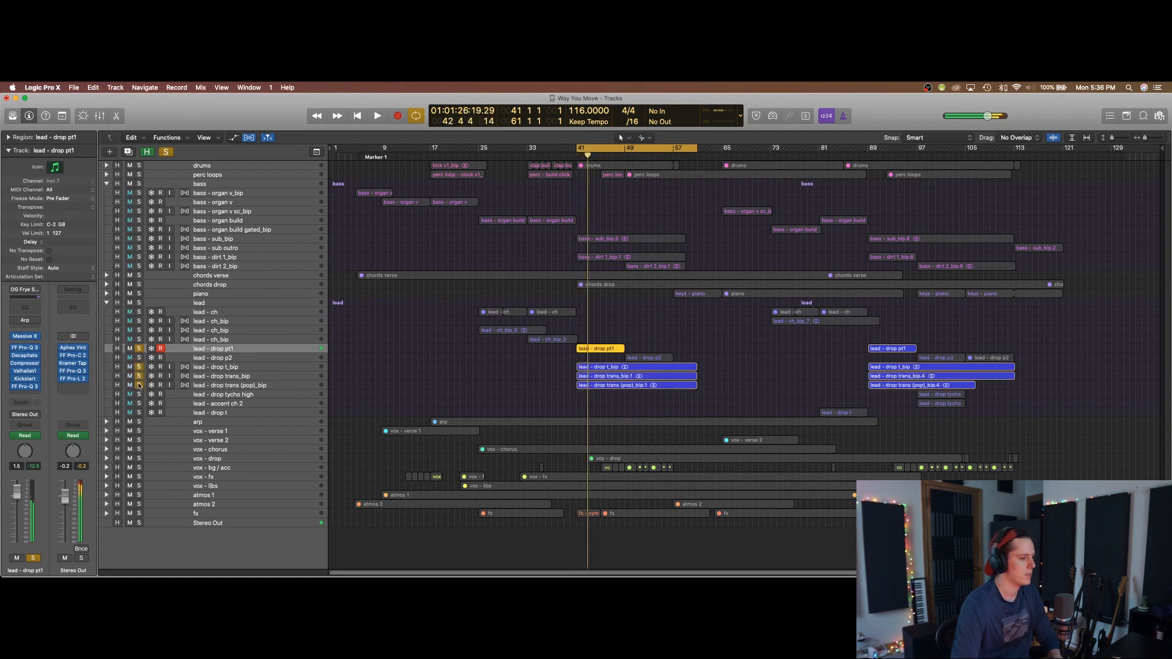
key(super+Up)
key(space)
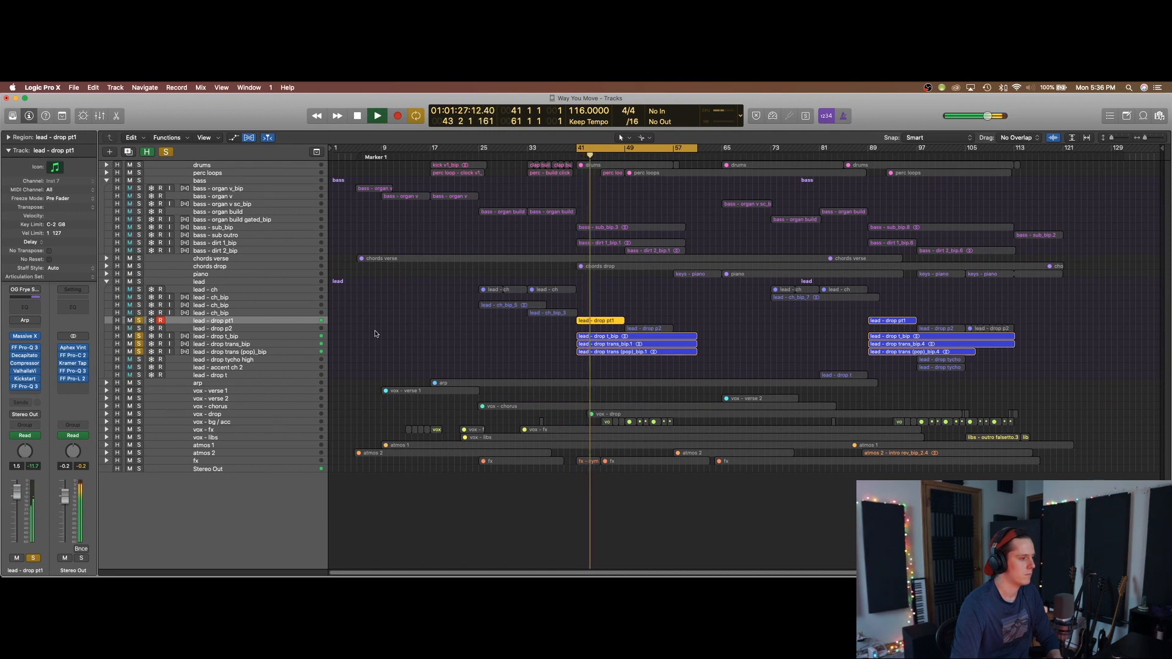
key(space)
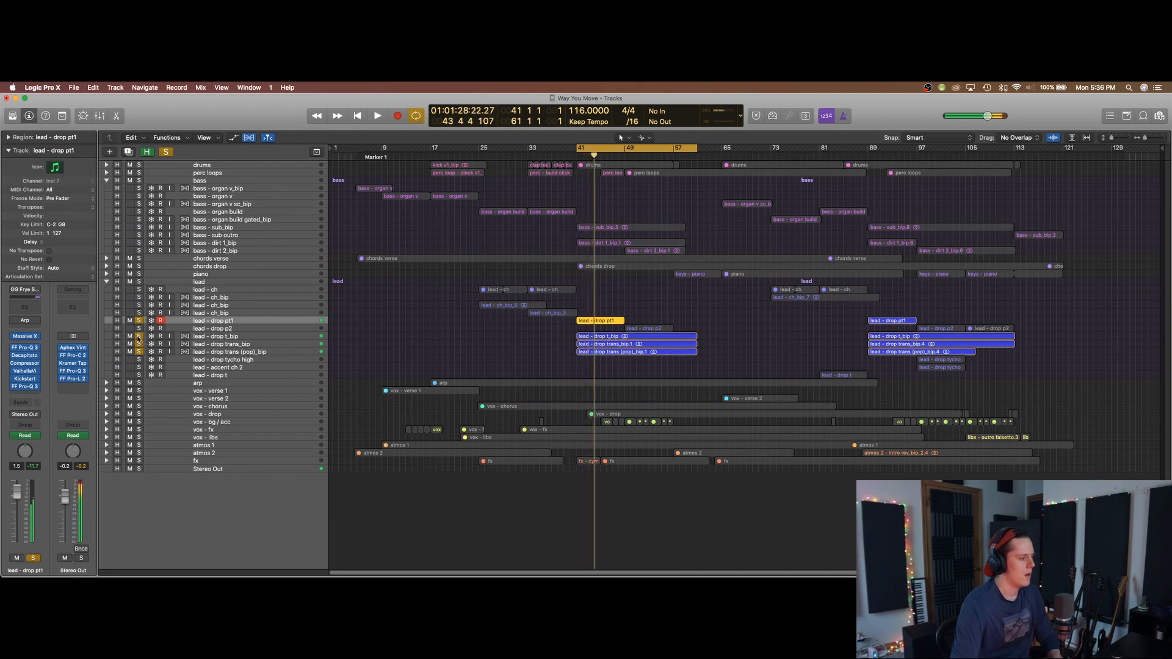
- Unsolo lead - drop t_bip and lead - drop trans (pop)_bip, and select the lead - drop trans_bip track
click(139, 337)
click(139, 352)
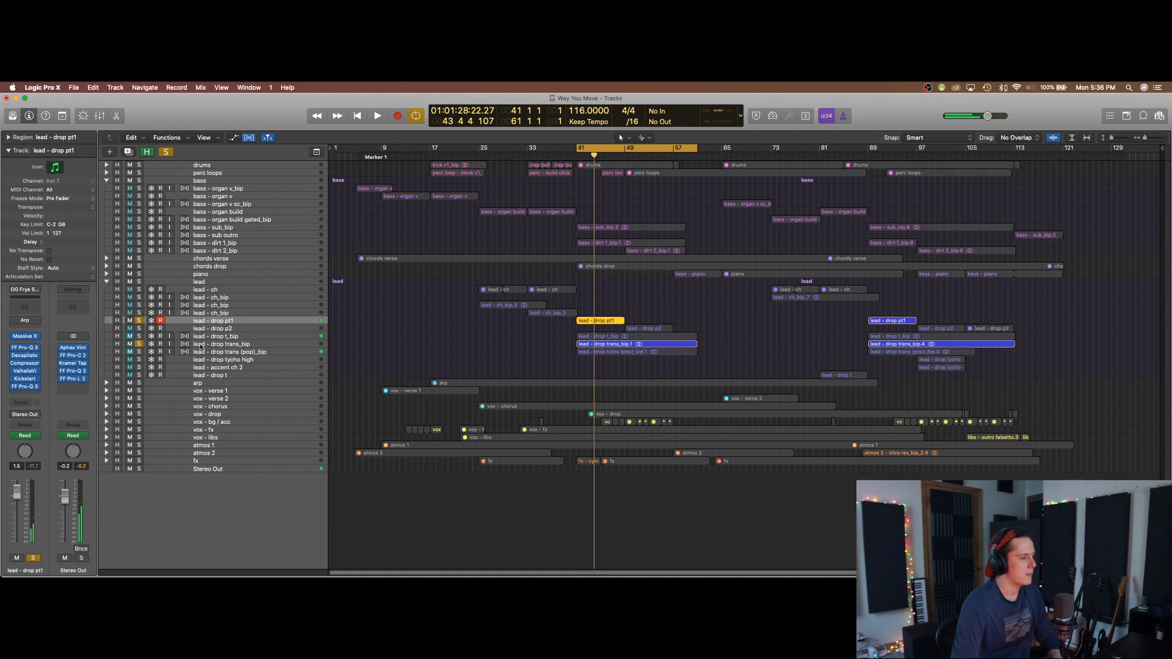
click(201, 344)
key(super+Down)
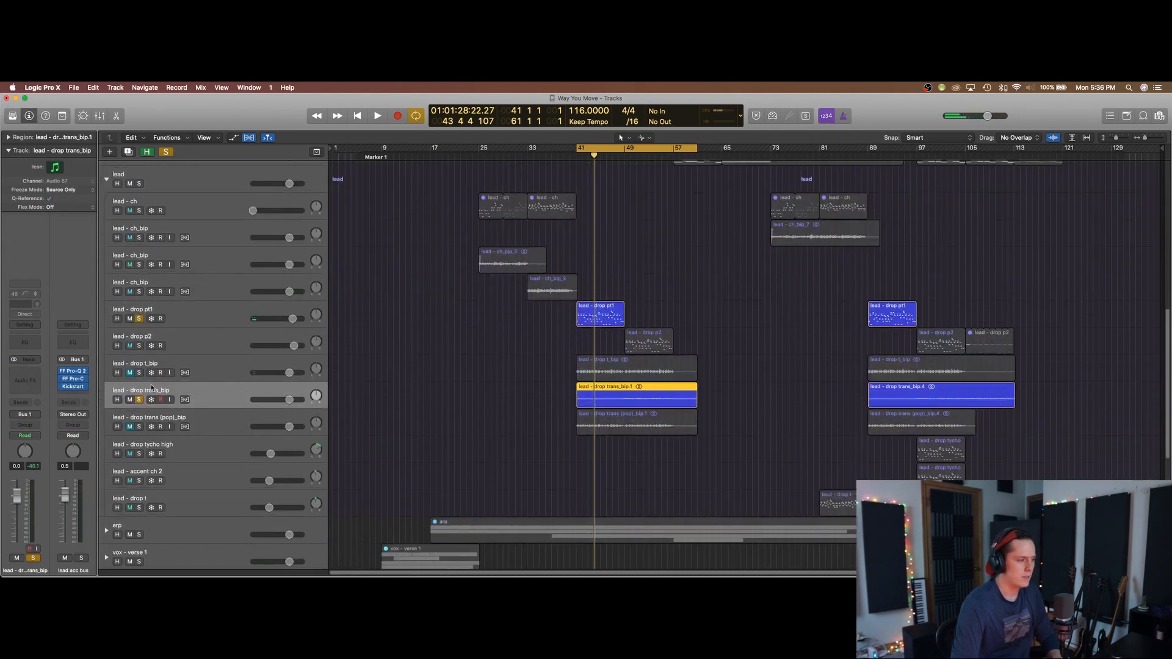
- Replace trans_bip with t_bip in the solo, start playback from bar 41 and add trans (pop)_bip to the solo
click(139, 399)
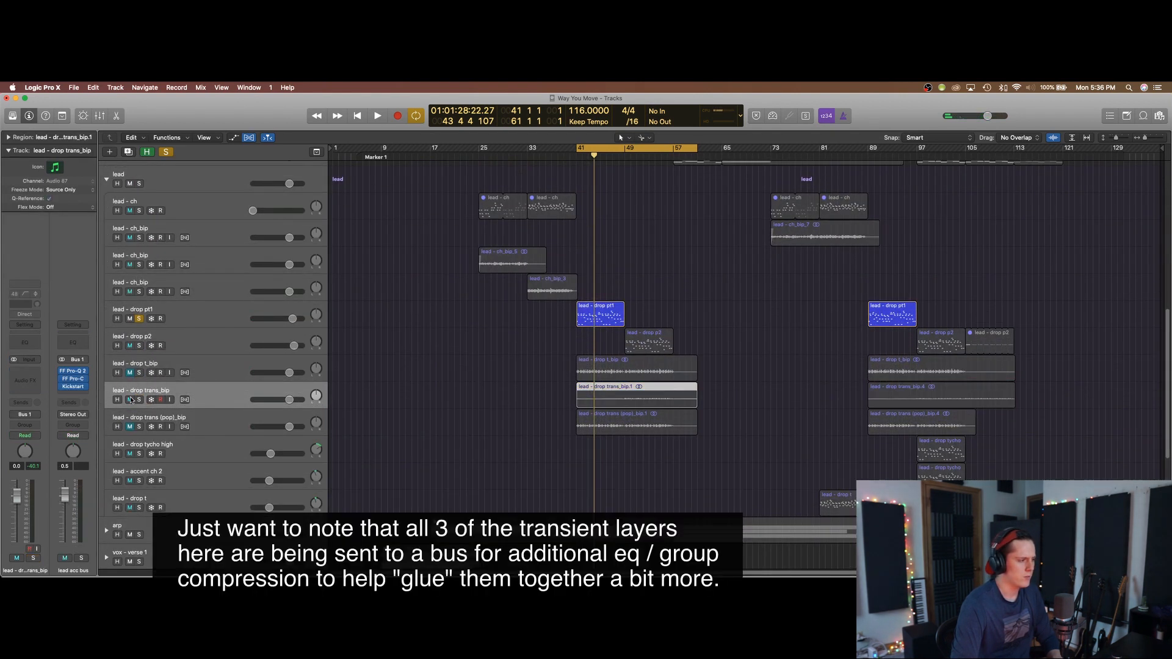
click(139, 372)
key(space)
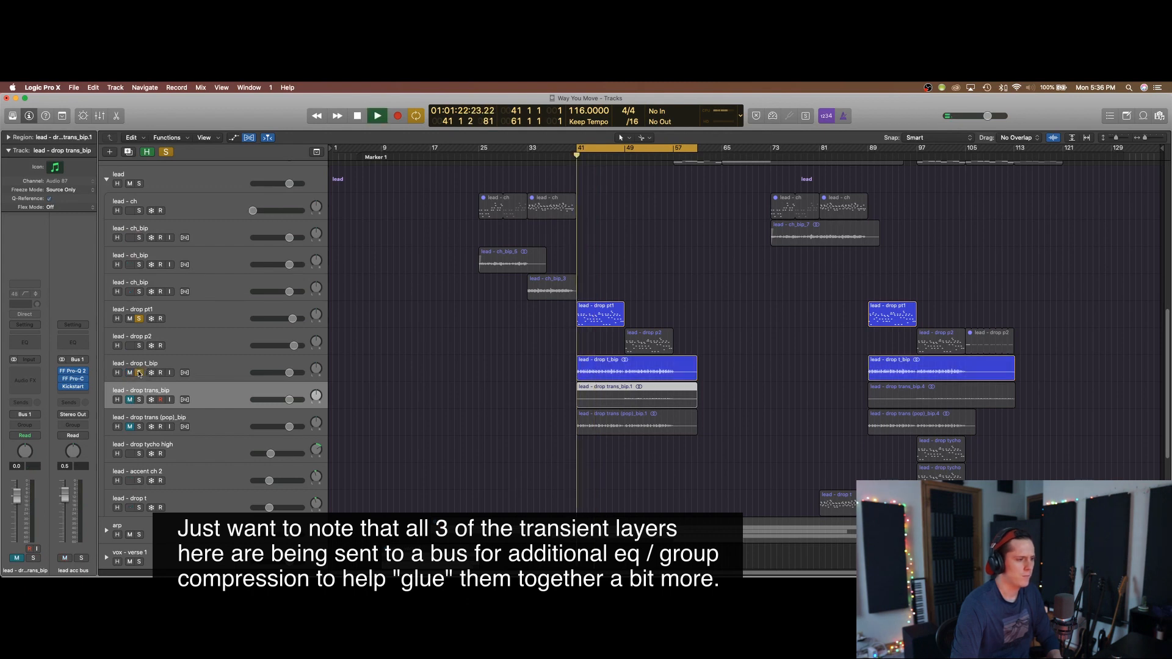
click(139, 426)
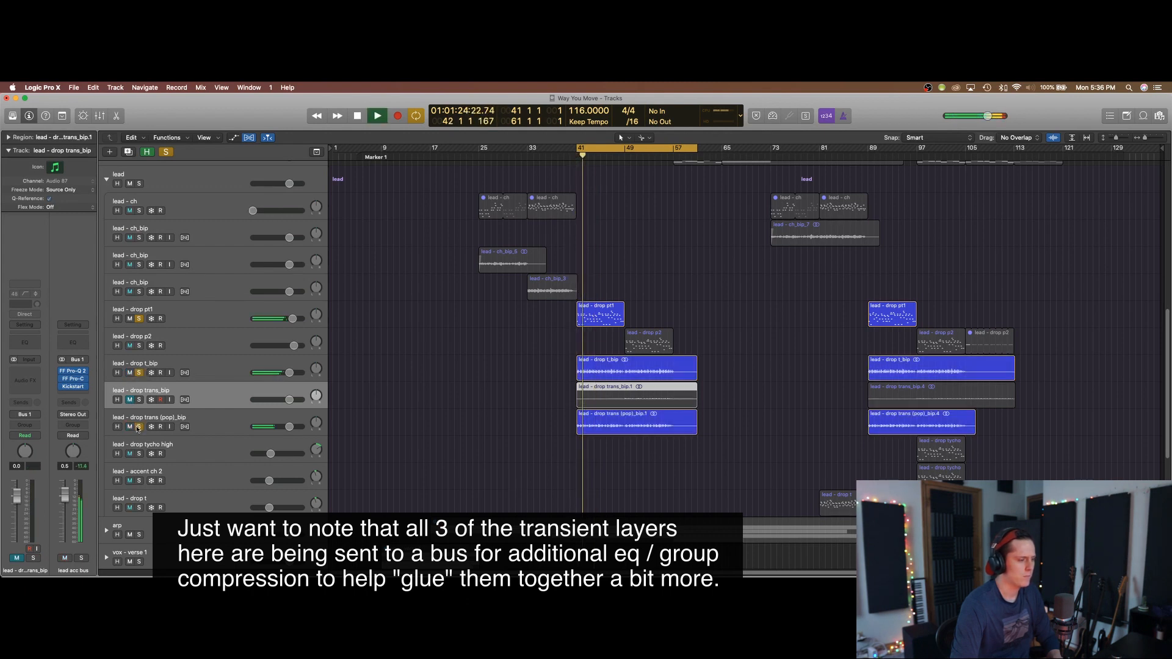
- Reduce the solo to lead - drop trans (pop)_bip alone, select that track and play it from bar 41
click(133, 374)
click(140, 417)
key(space)
click(139, 318)
key(space)
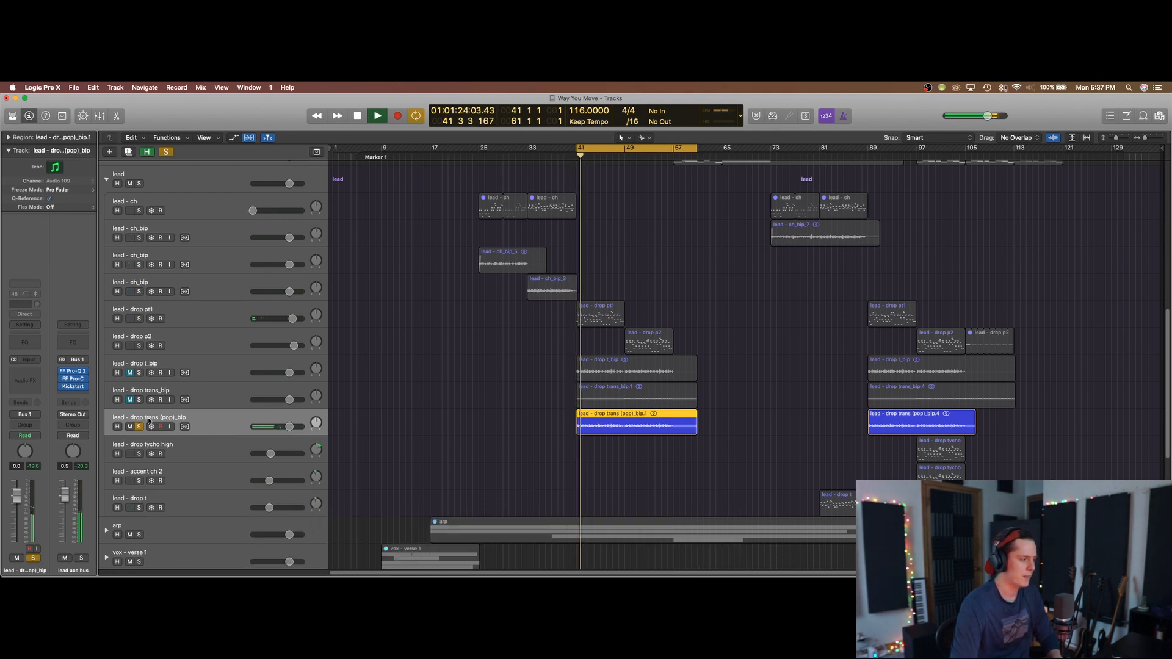
- Add lead - drop p2 and lead - drop pt1 to the solo while lead - drop trans (pop)_bip keeps playing
key(super+Up)
key(super+Up)
key(super+Up)
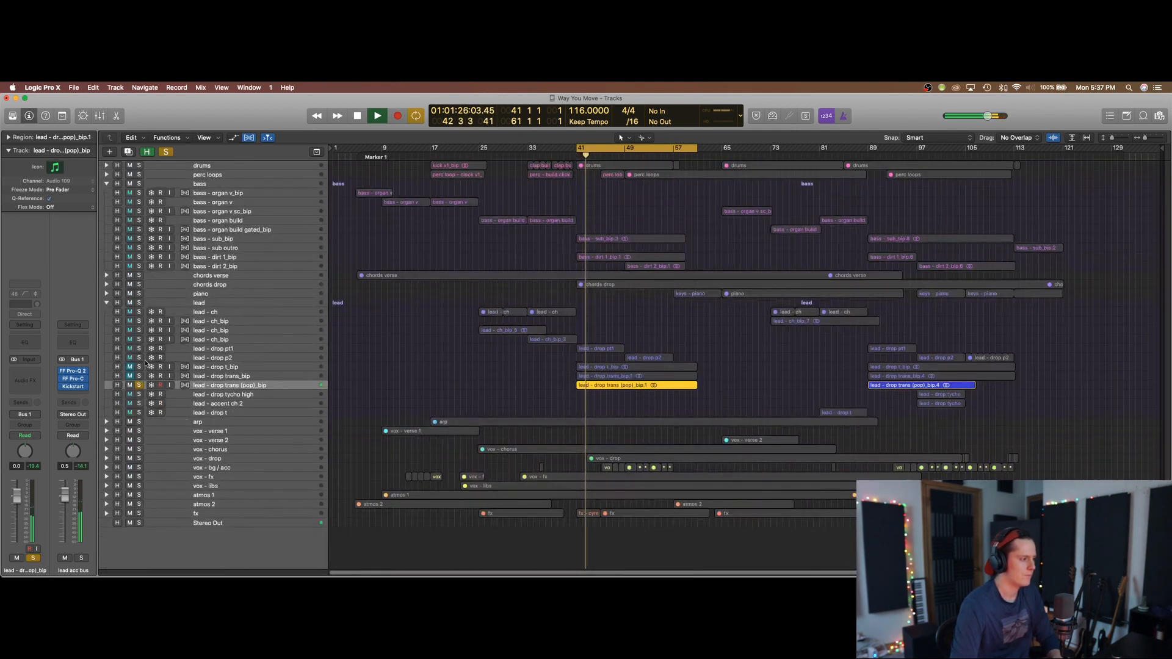
click(139, 357)
click(139, 348)
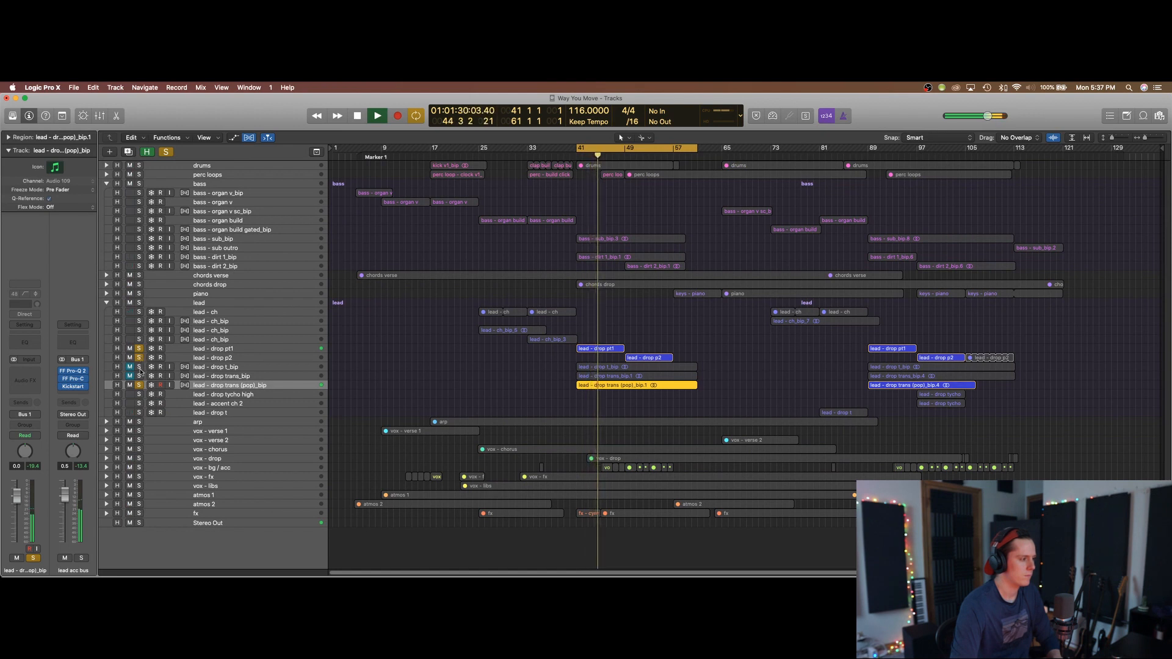
- Stop playback, clear all lead solos, unmute the t_bip, trans_bip and trans (pop)_bip drop tracks, and switch cycling off
click(139, 384)
key(space)
click(139, 349)
click(139, 358)
drag(129, 367, 130, 385)
key(c)
- Select the lead - drop p2 track and show track automation to view the lead tracks' Decapitator Tone lanes
click(265, 358)
key(super+Down)
key(super+Down)
key(super+Down)
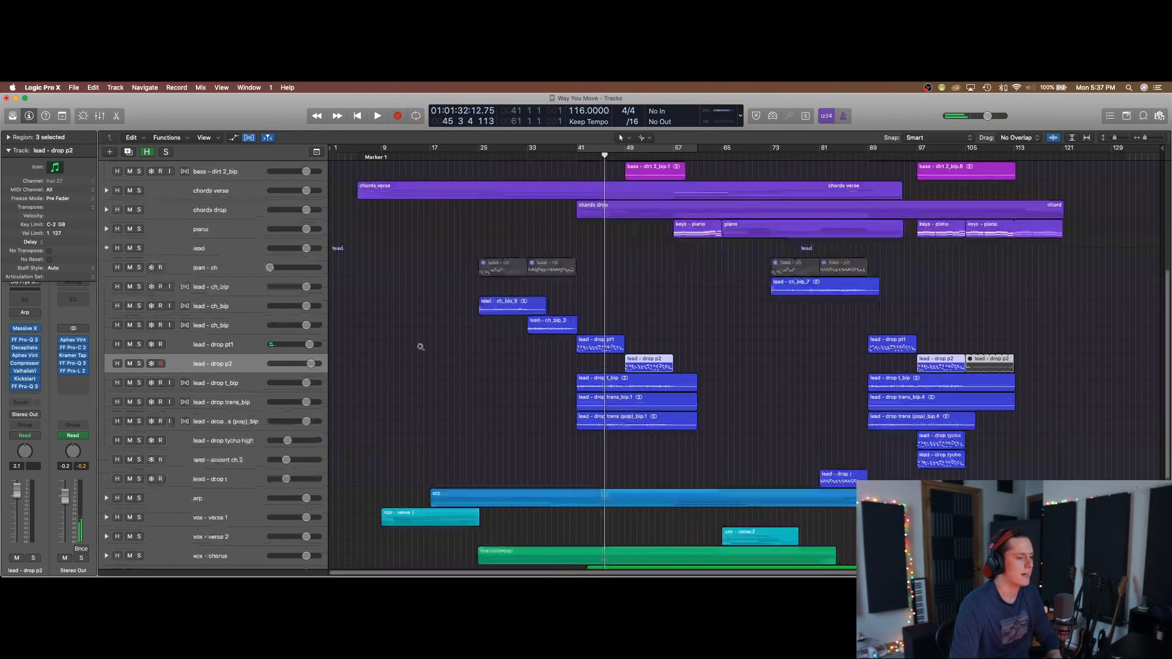
key(a)
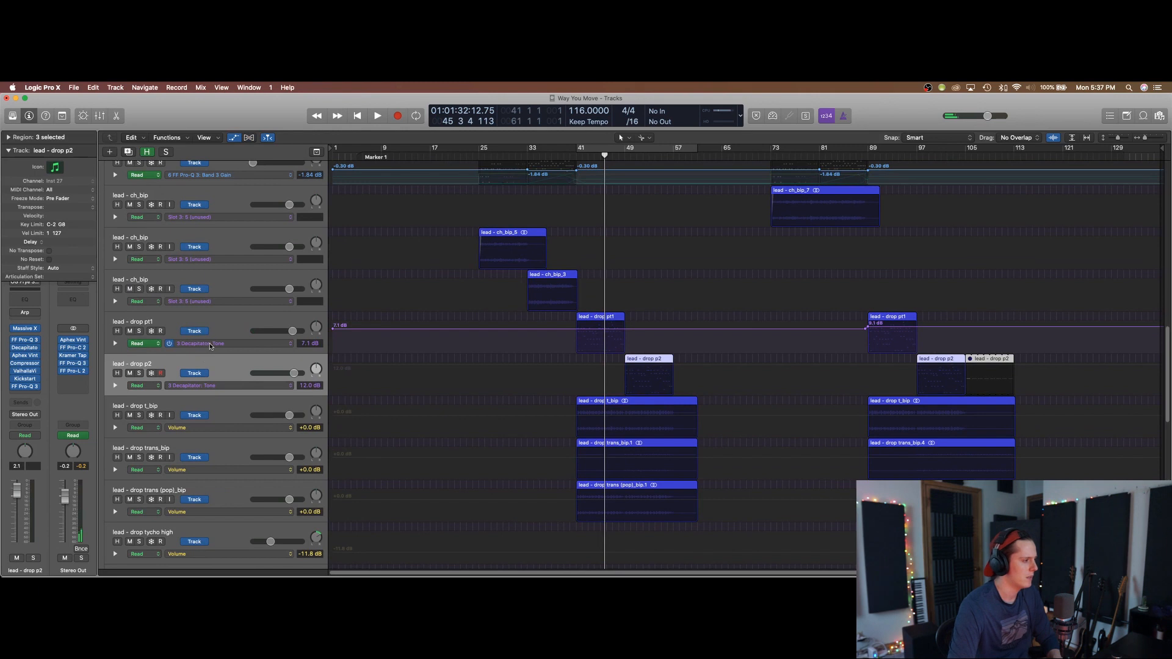
- Show the lead tracks' flex modes, cycle bars 49 to 62, and return to the automation view
key(super+f)
drag(630, 147, 681, 148)
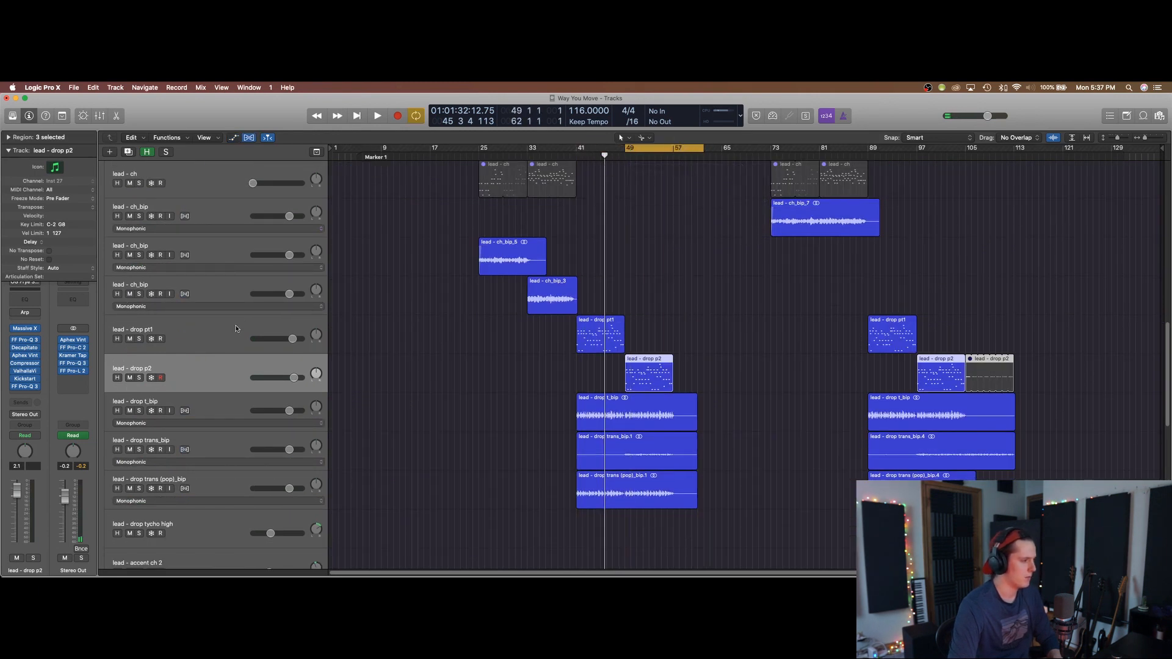
click(550, 333)
key(a)
scroll(547, 182, down, 5)
scroll(547, 182, down, 5)
- Cycle bars 41 to 51, select lead - drop pt1, and view its plug-in windows before closing them
drag(577, 148, 636, 148)
click(235, 321)
mouse_move(23, 356)
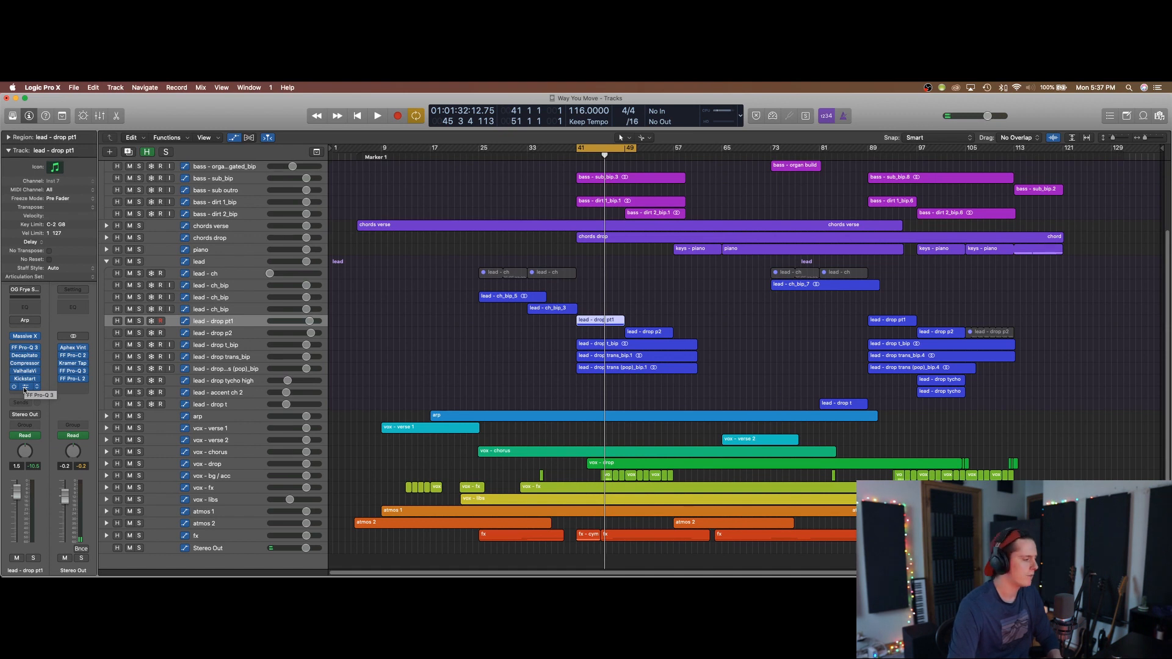
key(v)
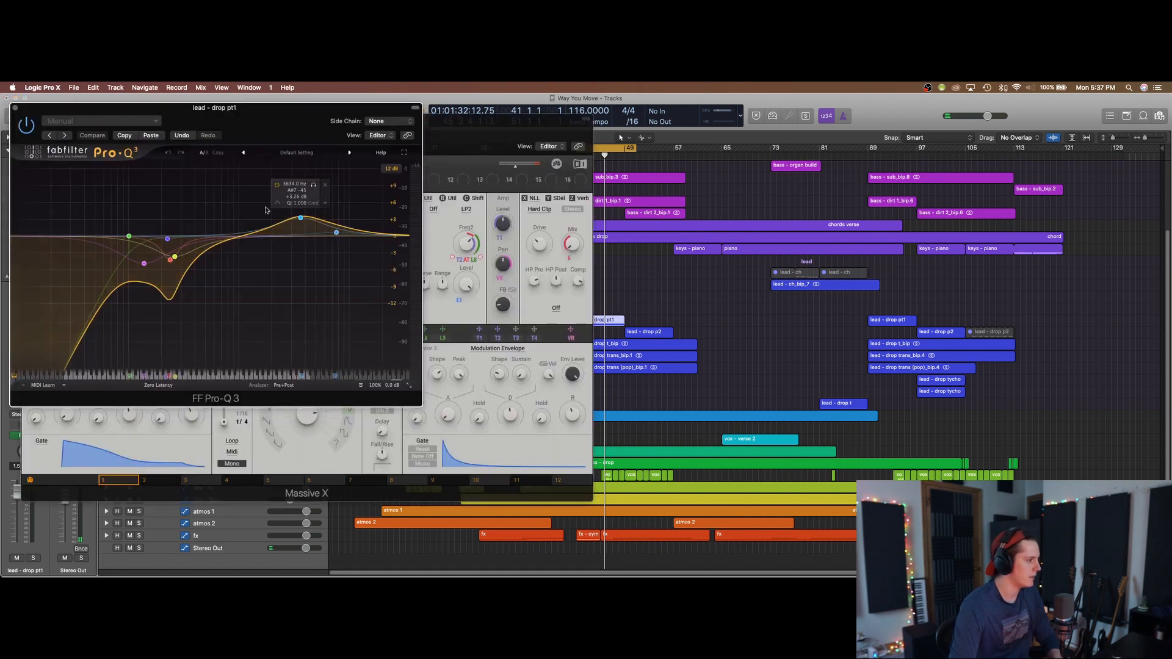
click(16, 109)
click(28, 122)
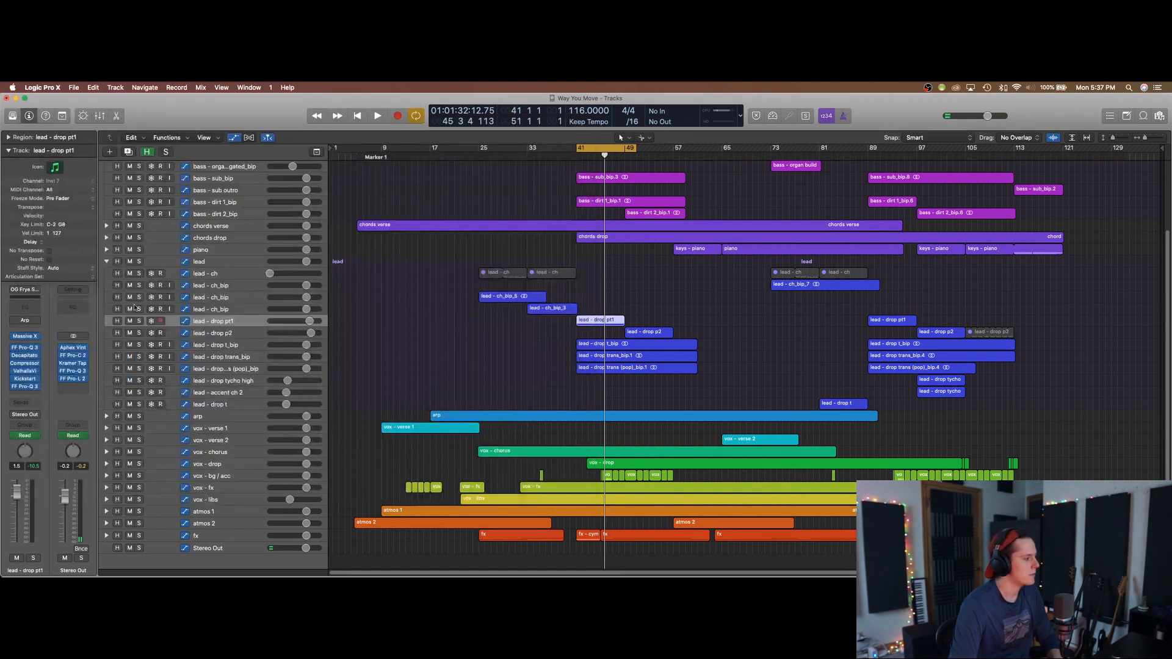
- Solo lead - drop pt1, cycle bars 47 to 68 and start playback
click(139, 322)
click(614, 148)
drag(614, 149, 738, 150)
key(space)
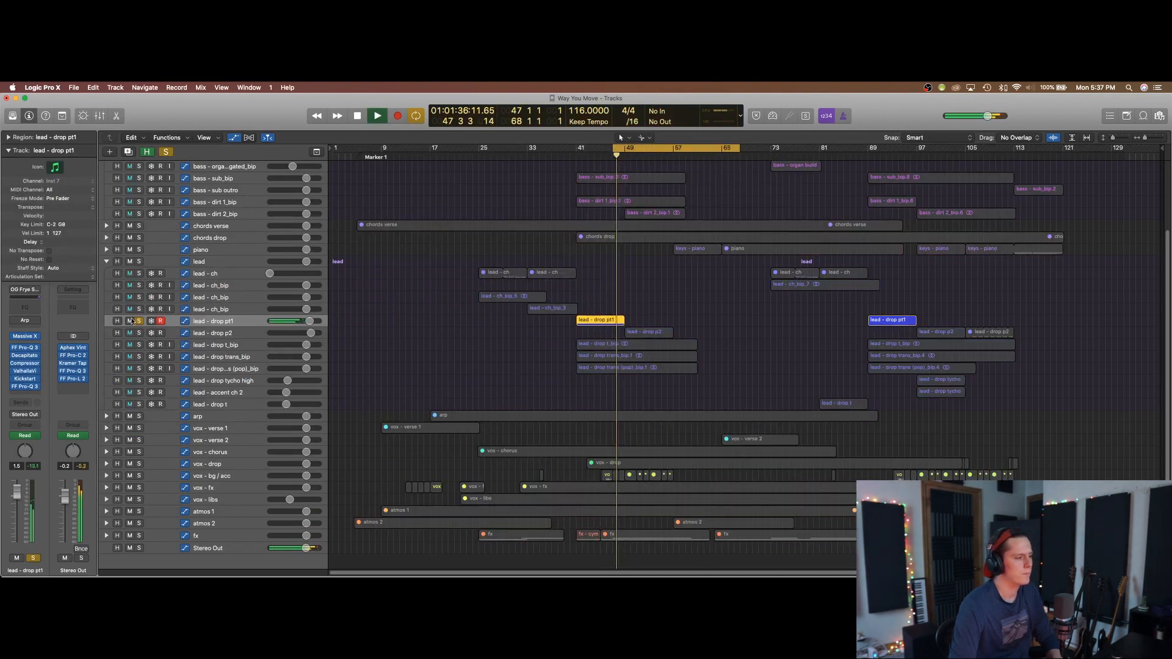
- Add lead - drop p2 to the solo, select and hear it, then stop playback and clear both solos
click(139, 333)
click(250, 335)
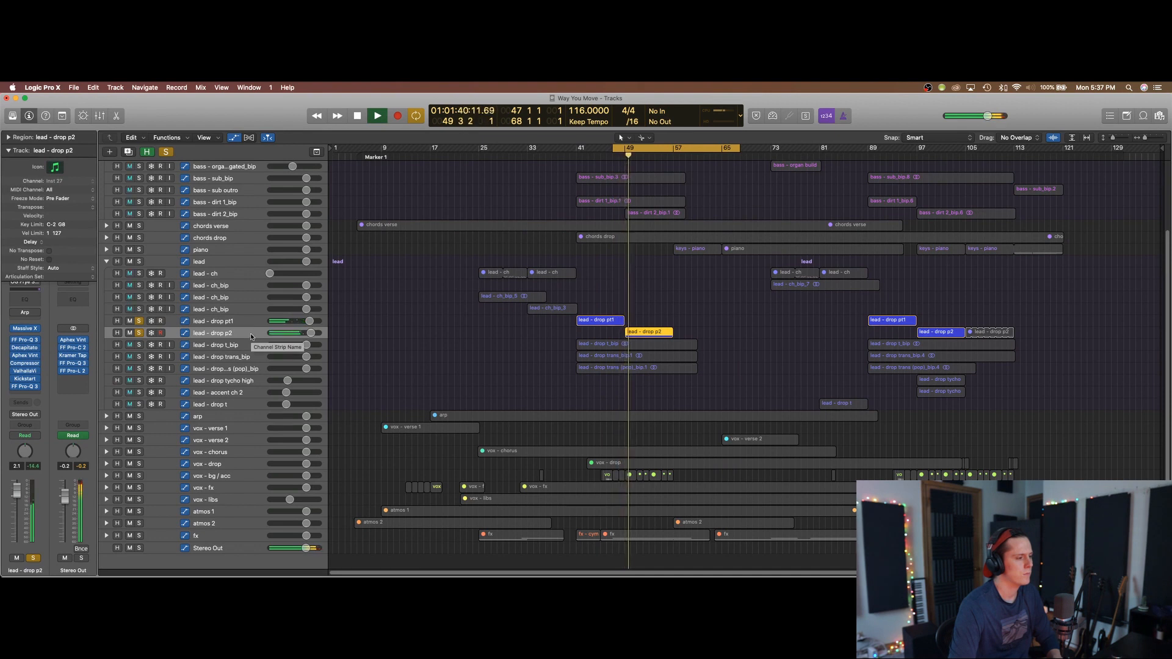
key(space)
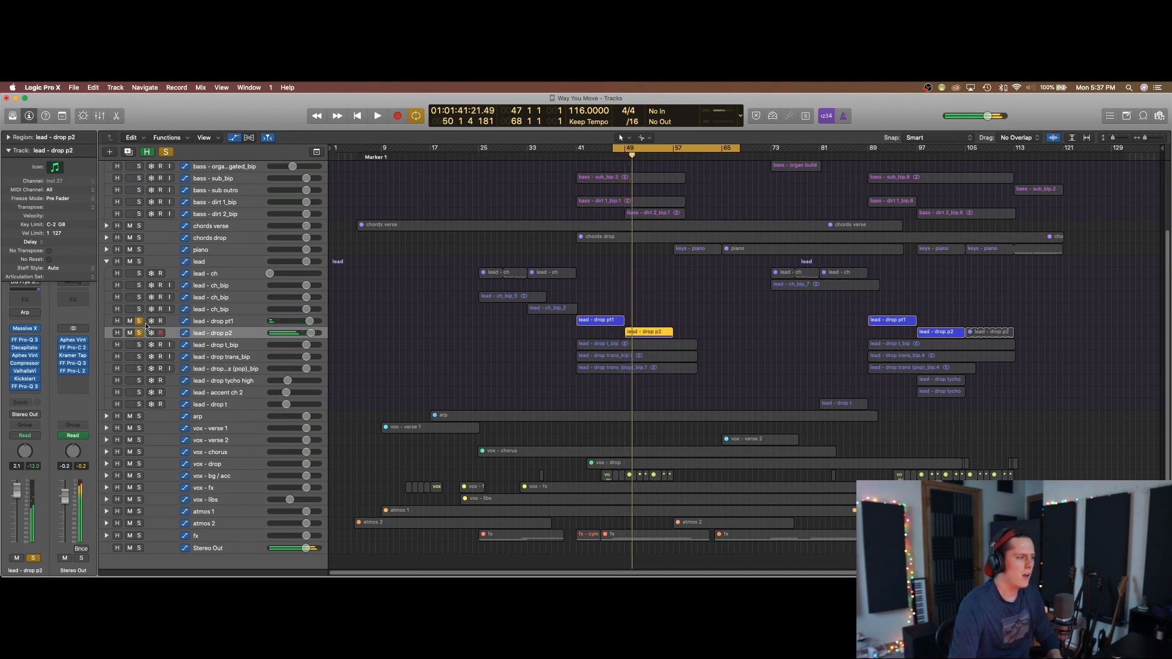
click(140, 333)
- Compare the Decapitator settings of lead - drop pt1 and lead - drop p2 side by side, and close both windows
key(Up)
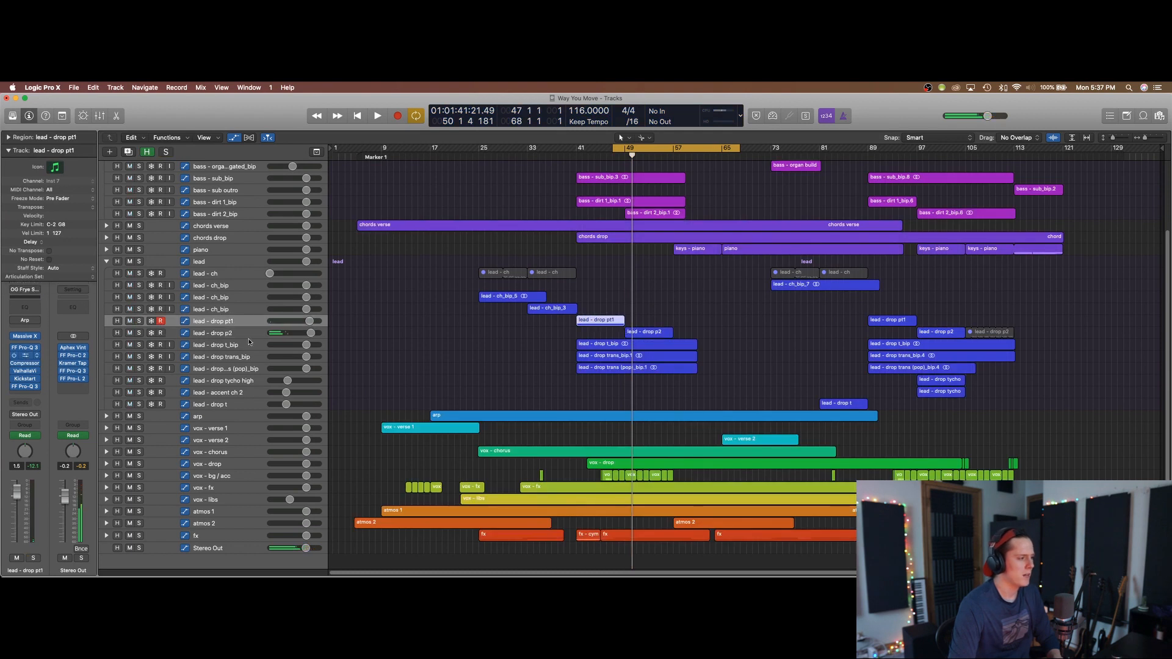
key(super+w)
click(229, 336)
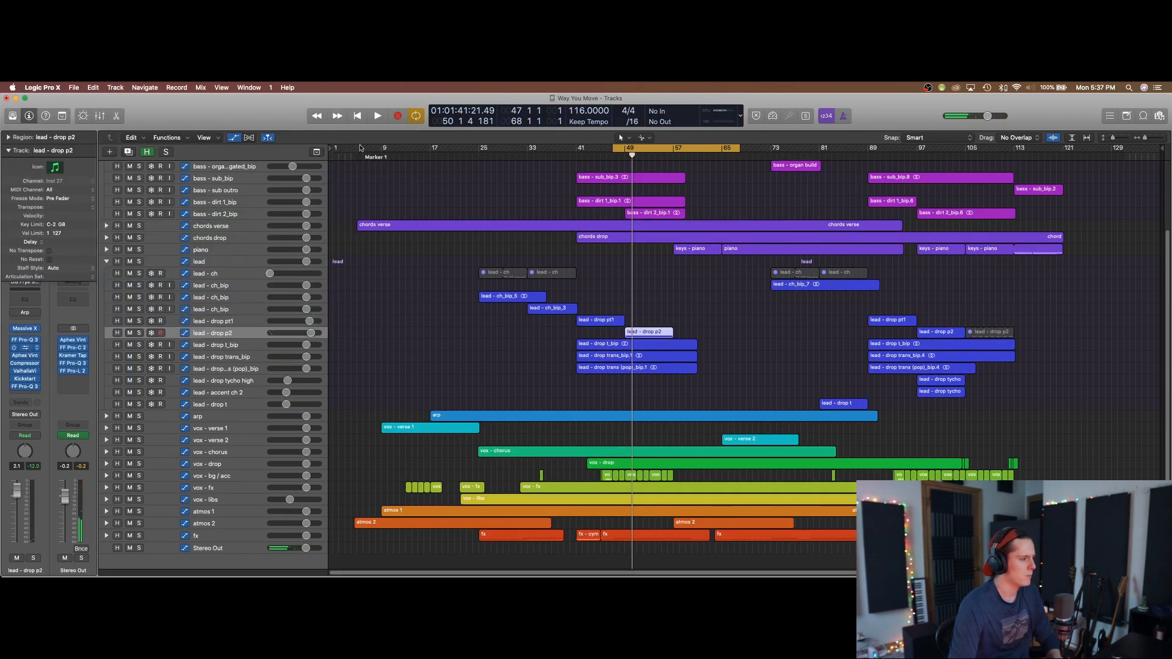
drag(270, 131, 676, 122)
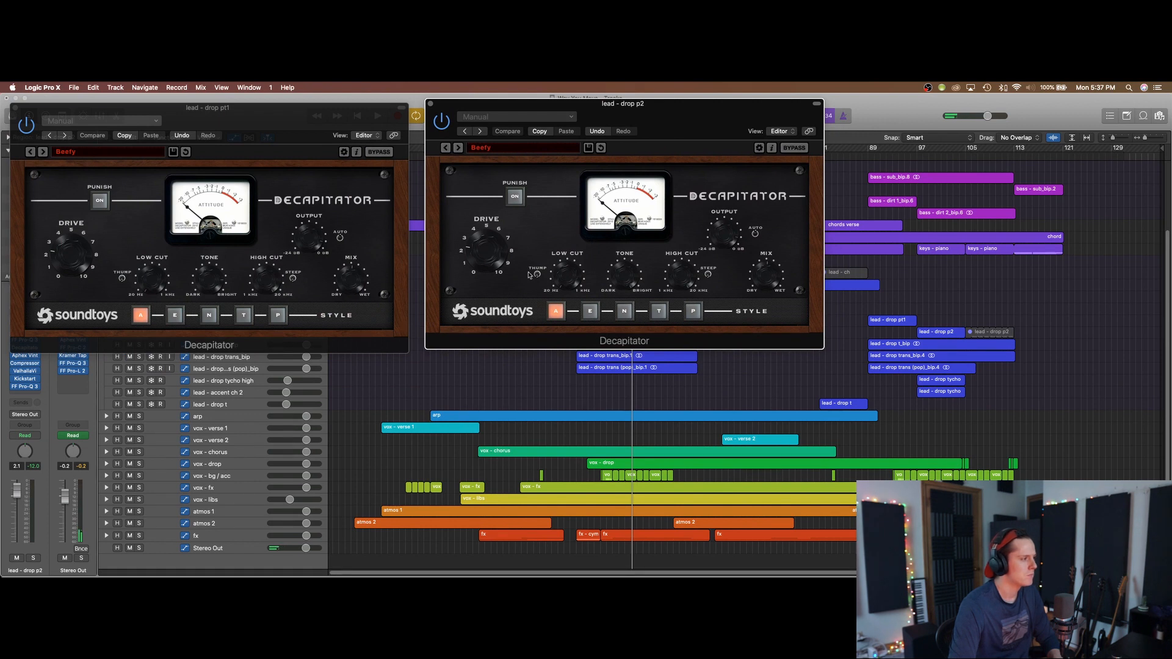
click(16, 107)
click(430, 103)
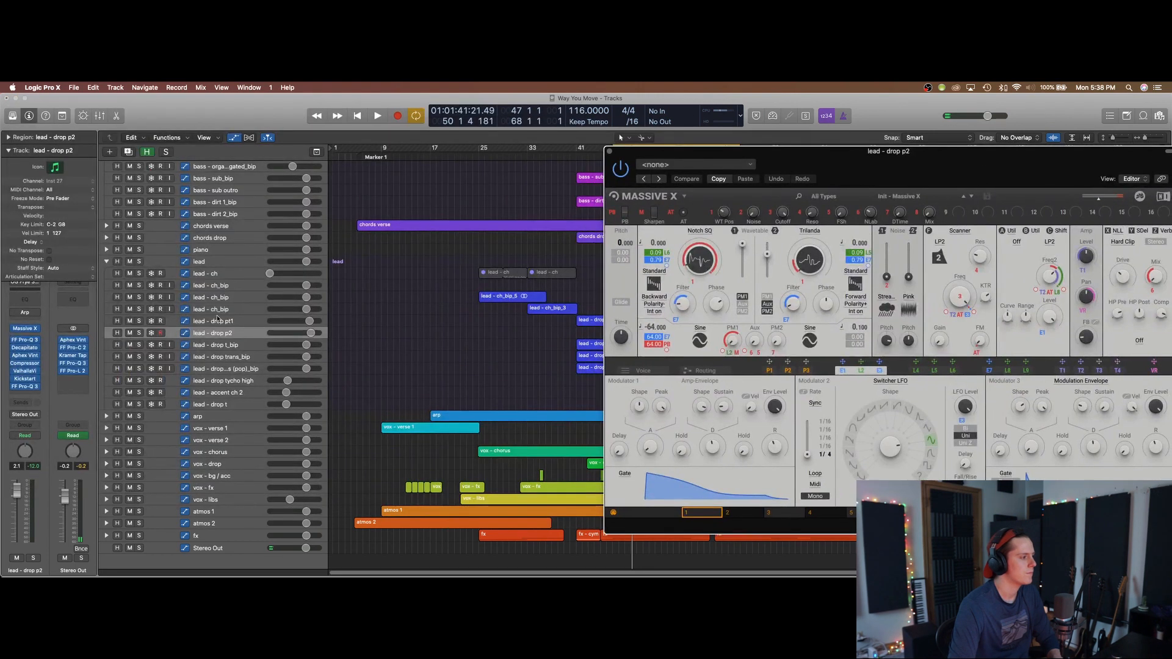
- Compare the Massive X patches of lead - drop pt1 and lead - drop p2, and close both synth windows
click(217, 319)
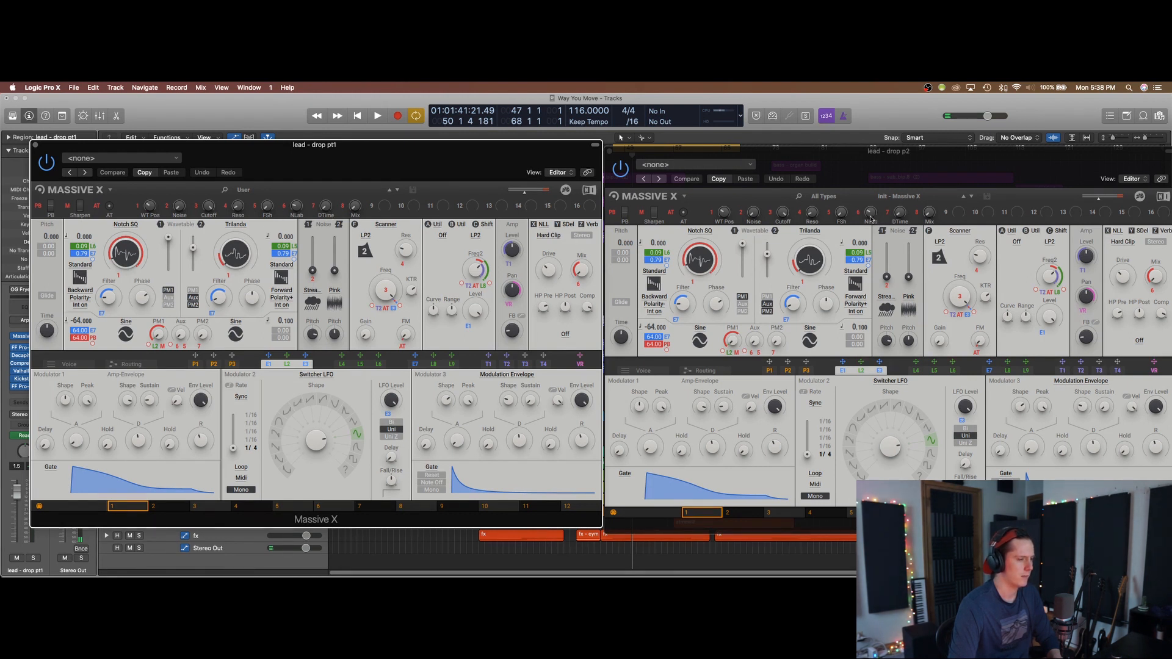
click(35, 145)
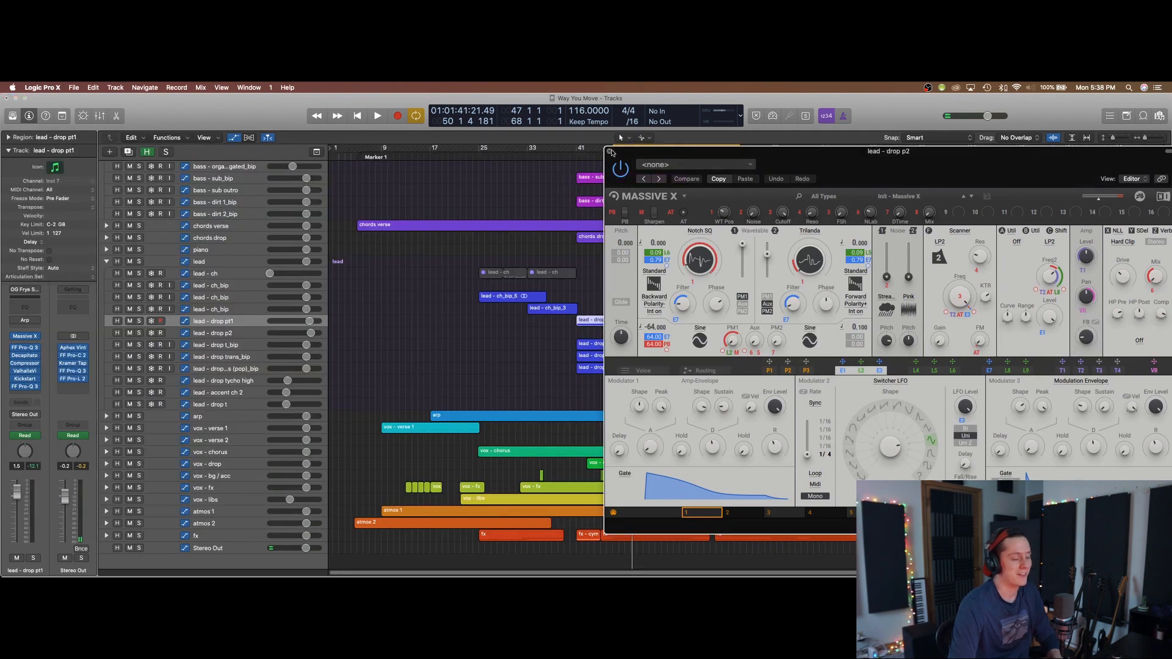
click(608, 150)
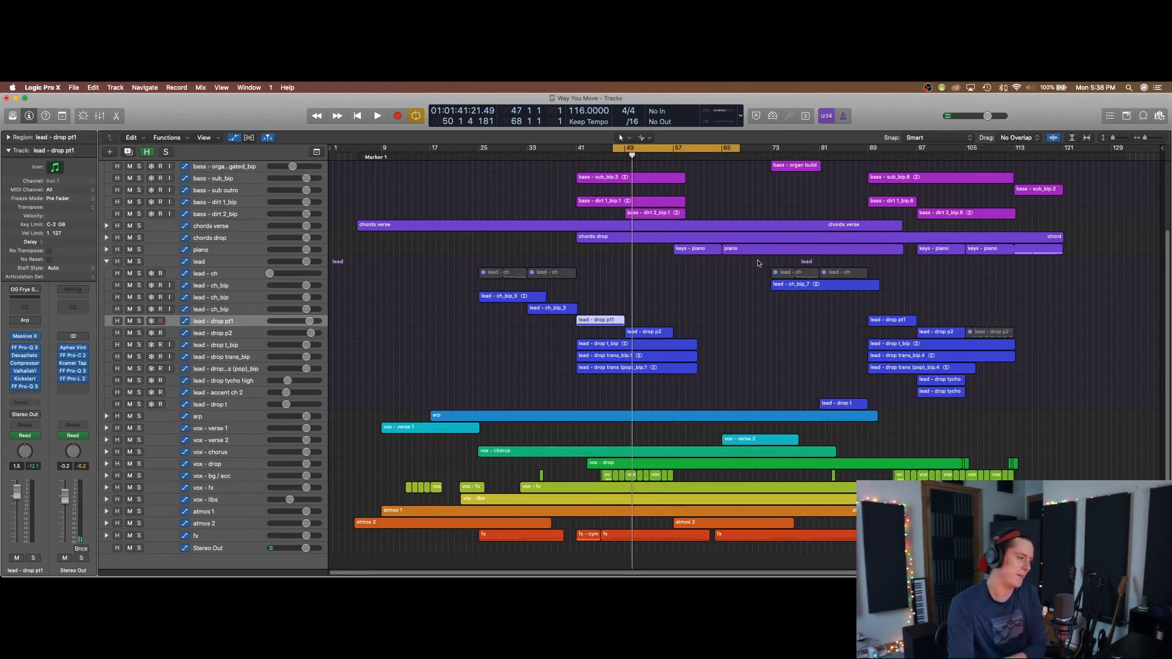
- Select the lead - drop p2 track and switch cycling off
key(super+Up)
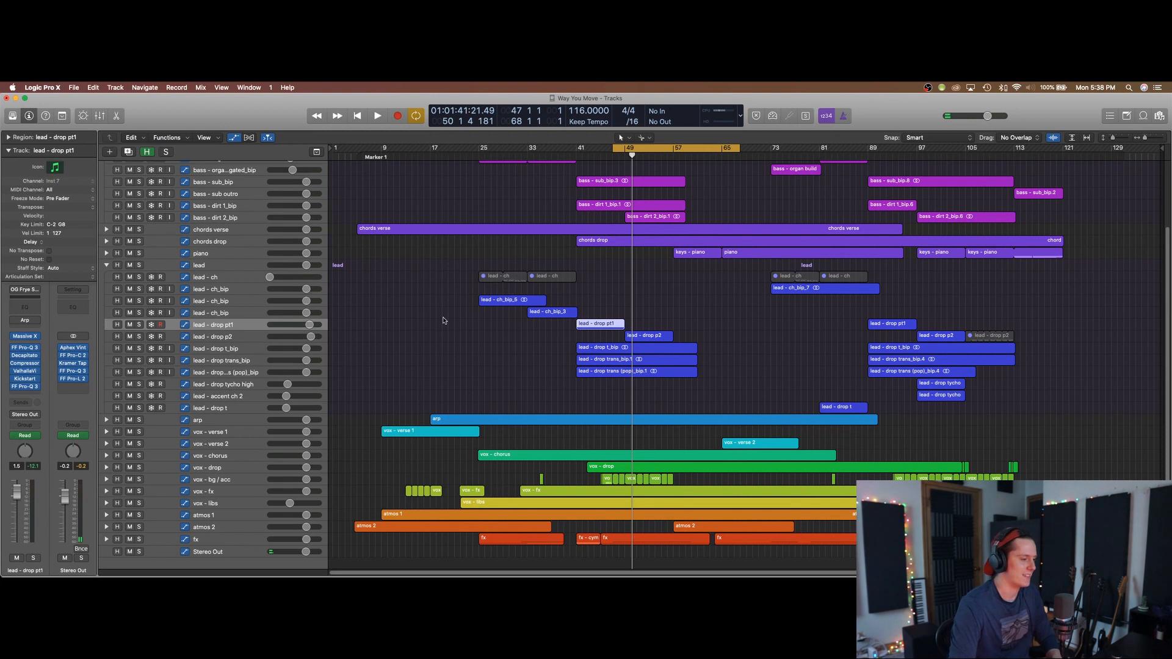
key(super+Up)
click(304, 348)
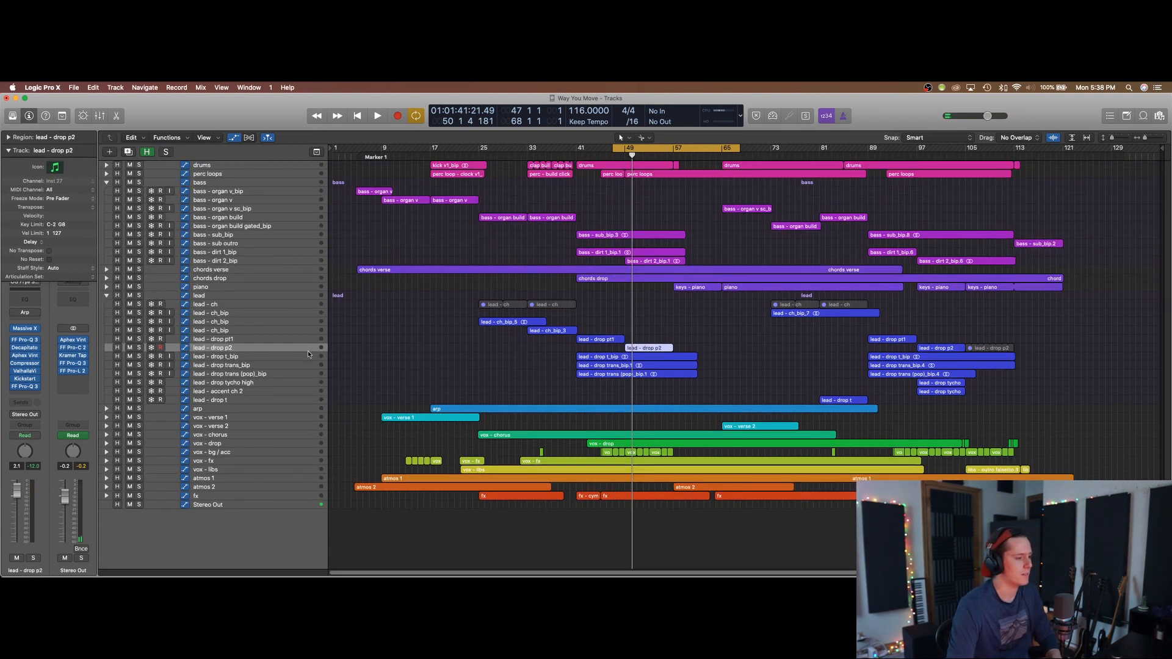
key(c)
key(super+Up)
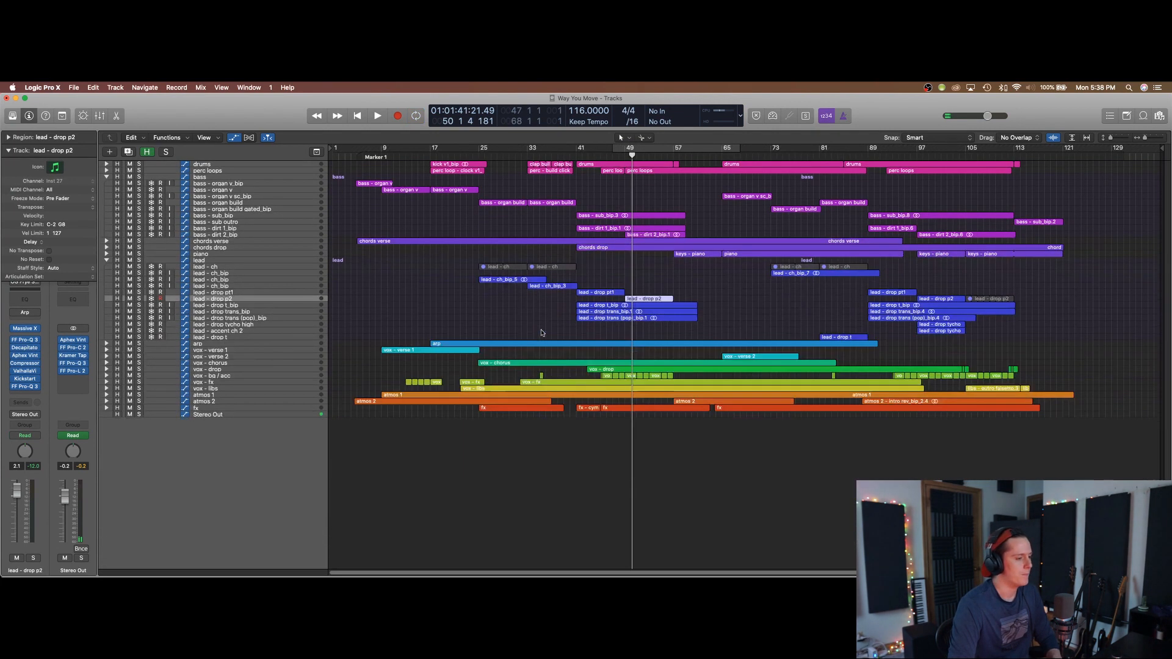
key(super+Up)
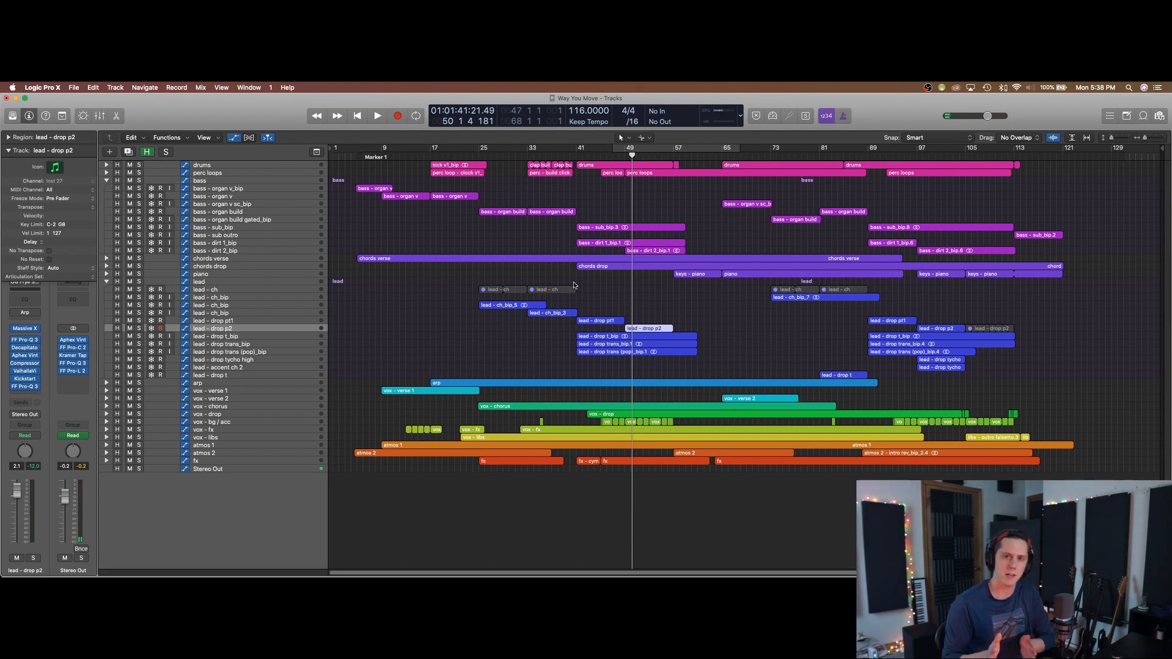
- Set the cycle range to bars 9 to 36 and leave cycling switched off
key(super+Down)
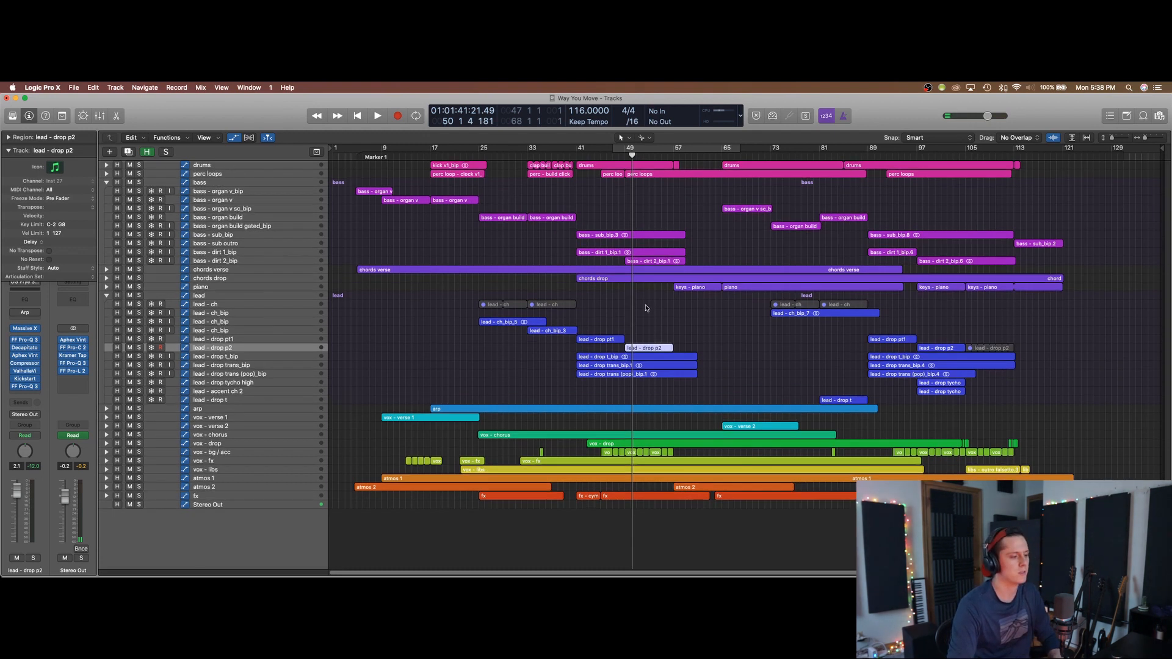
key(super+Up)
key(super+Up)
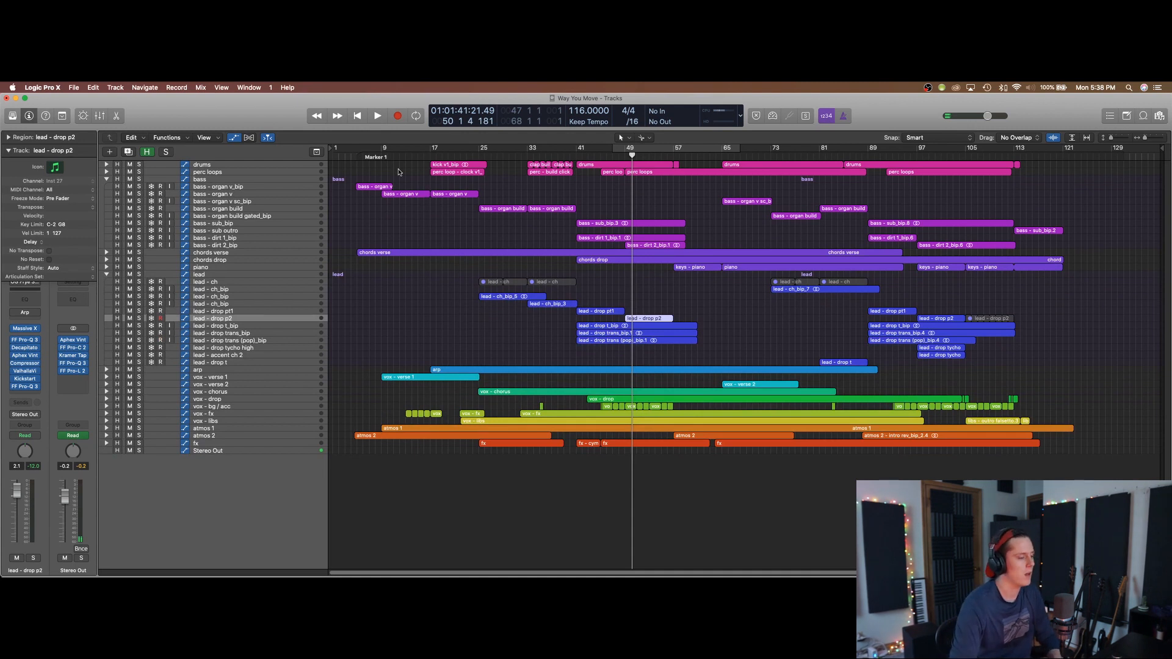
drag(383, 152, 545, 152)
key(c)
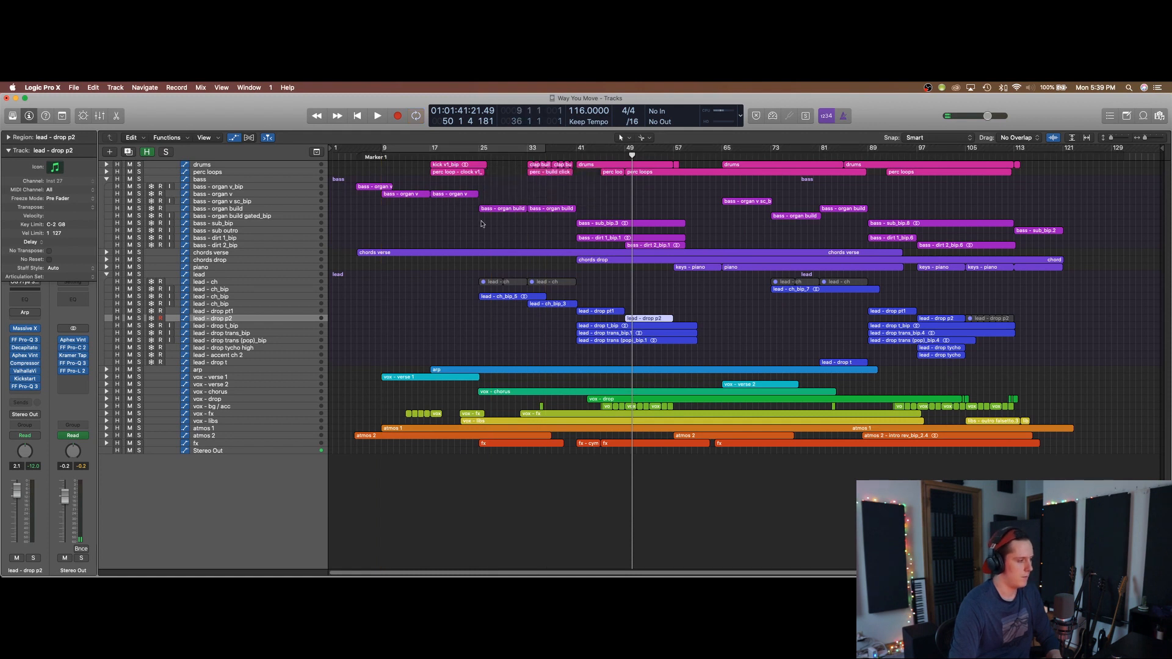
- Expand the vox - verse 1 stack, select its vox - verse 1 track, and switch cycling on for bars 9 to 36
key(super+Down)
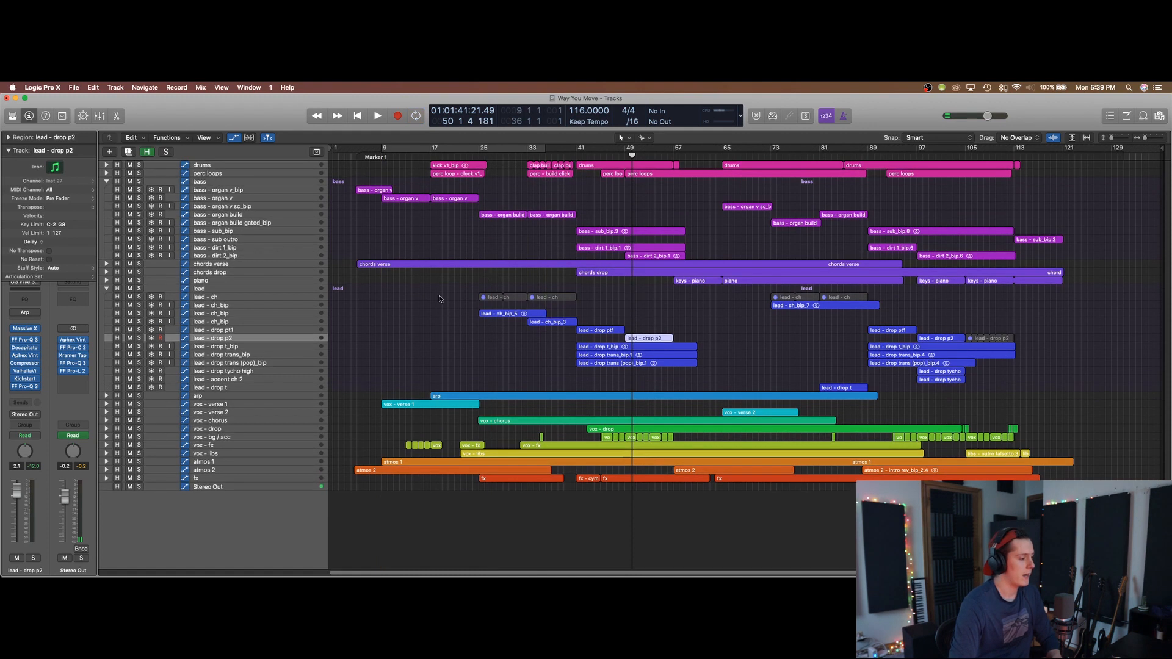
click(106, 404)
key(super+Up)
click(240, 357)
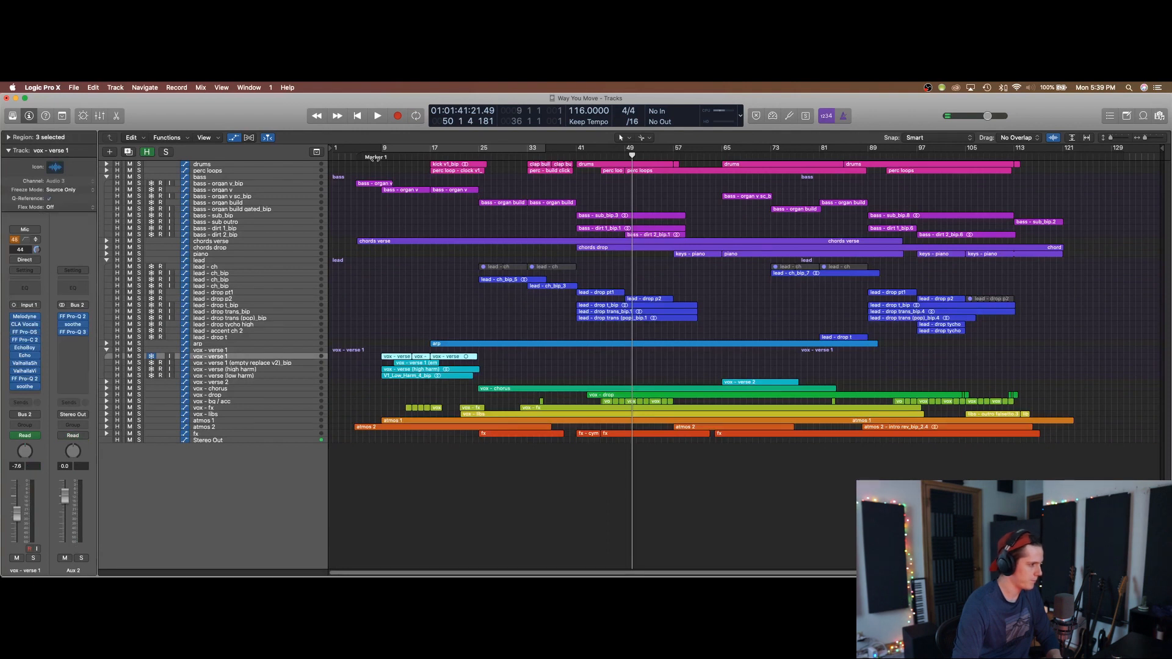
key(c)
key(super+Down)
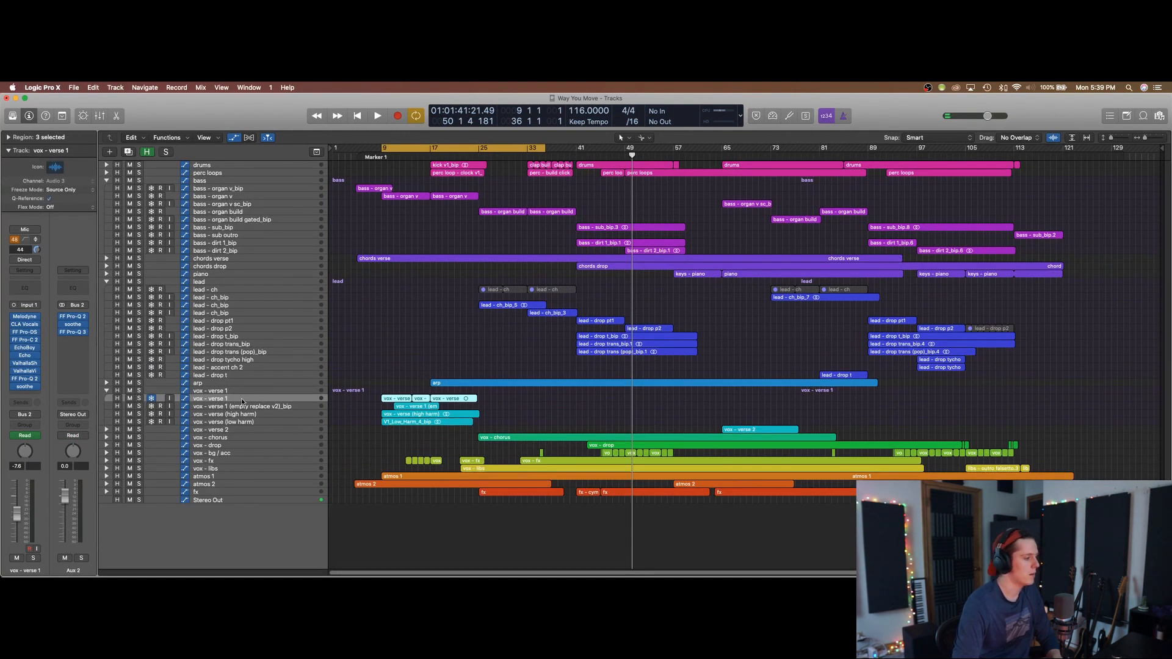
- Select the bass - organ v track and switch cycling off
key(super+Up)
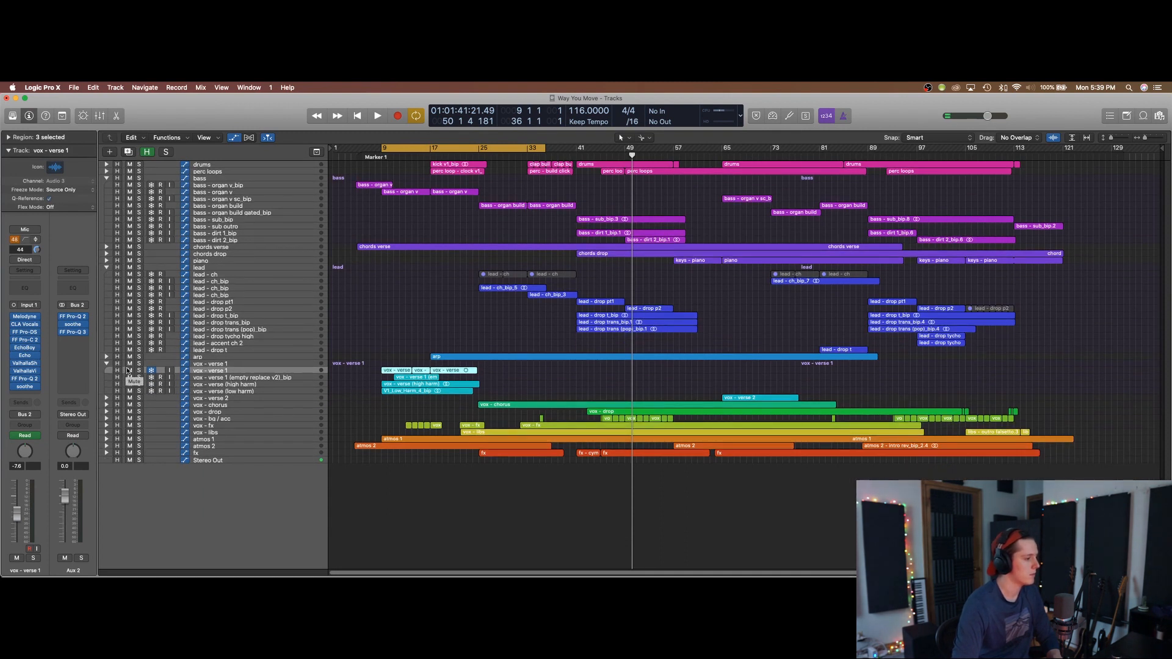
click(256, 191)
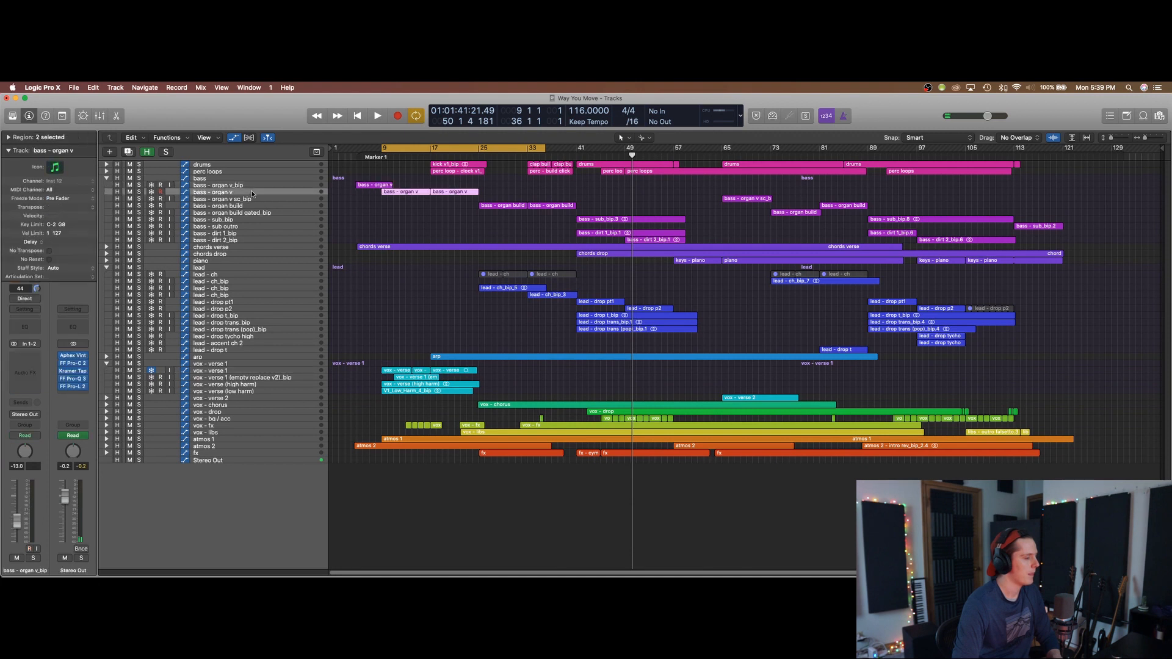
key(super+Down)
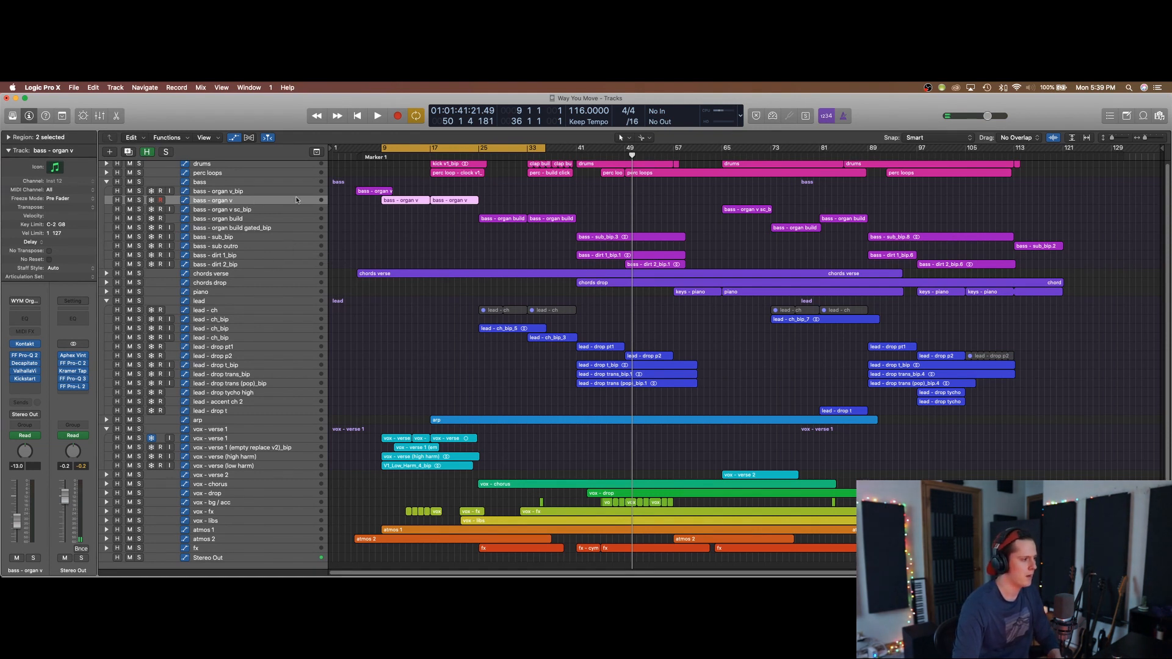
key(c)
- Expand the chords verse stack and select its pad - organ sus track
click(106, 283)
click(106, 283)
click(106, 274)
click(246, 285)
key(super+Up)
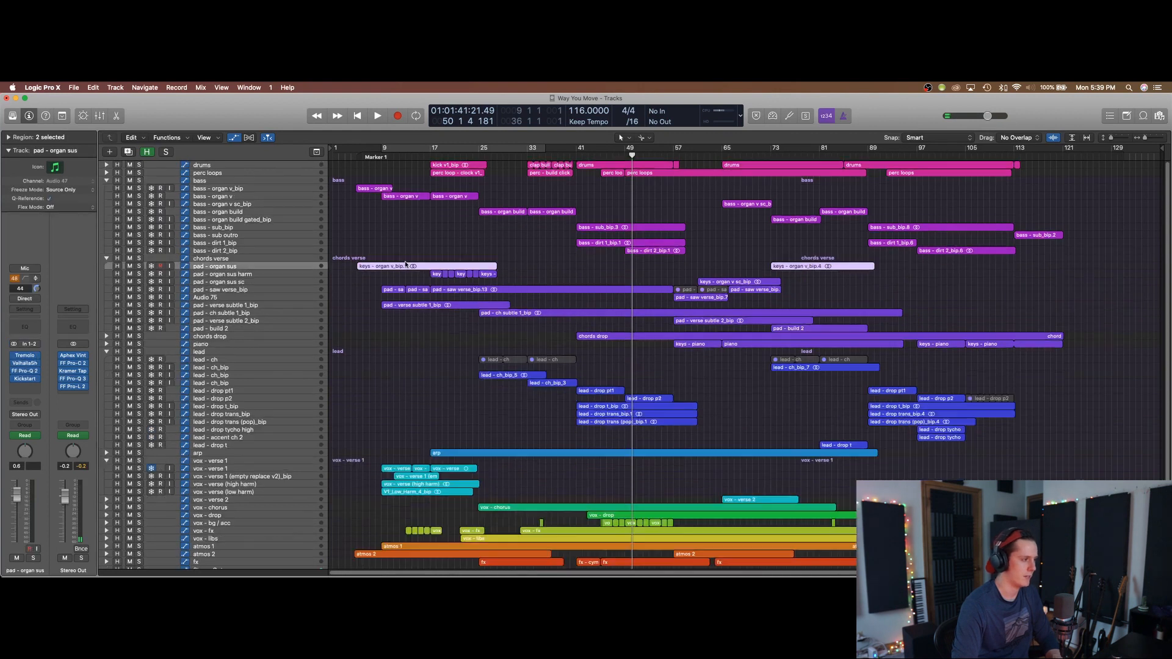
- Switch cycling on for bars 9 to 36 and select the bass - organ v sc_bip track
key(c)
key(super+Up)
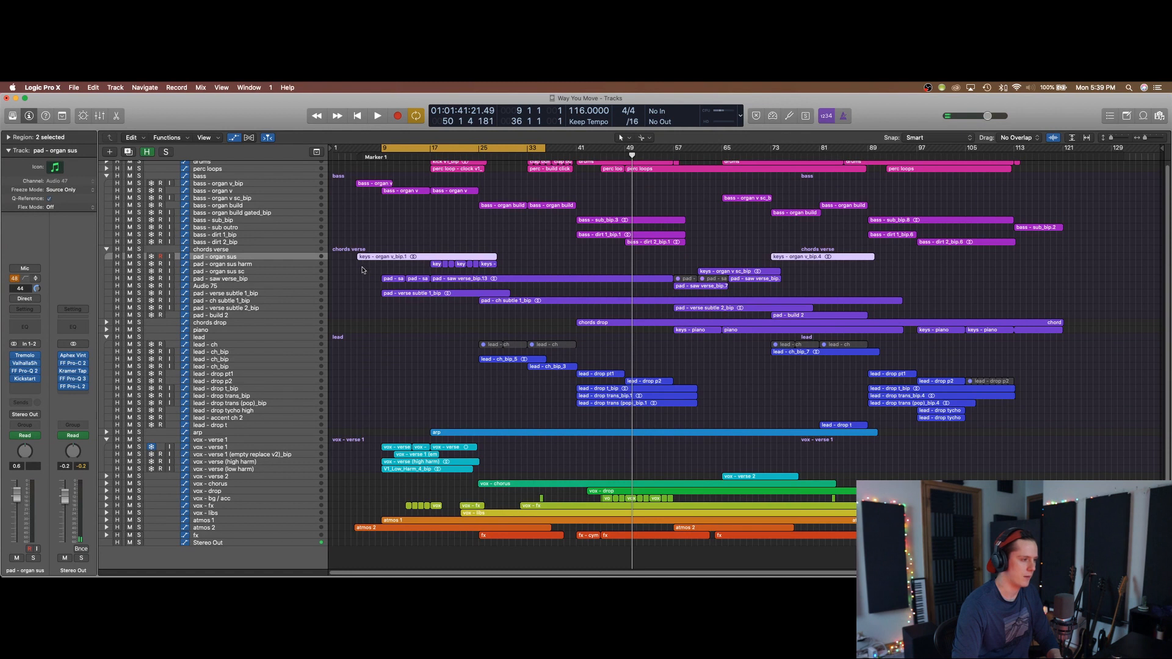
click(260, 198)
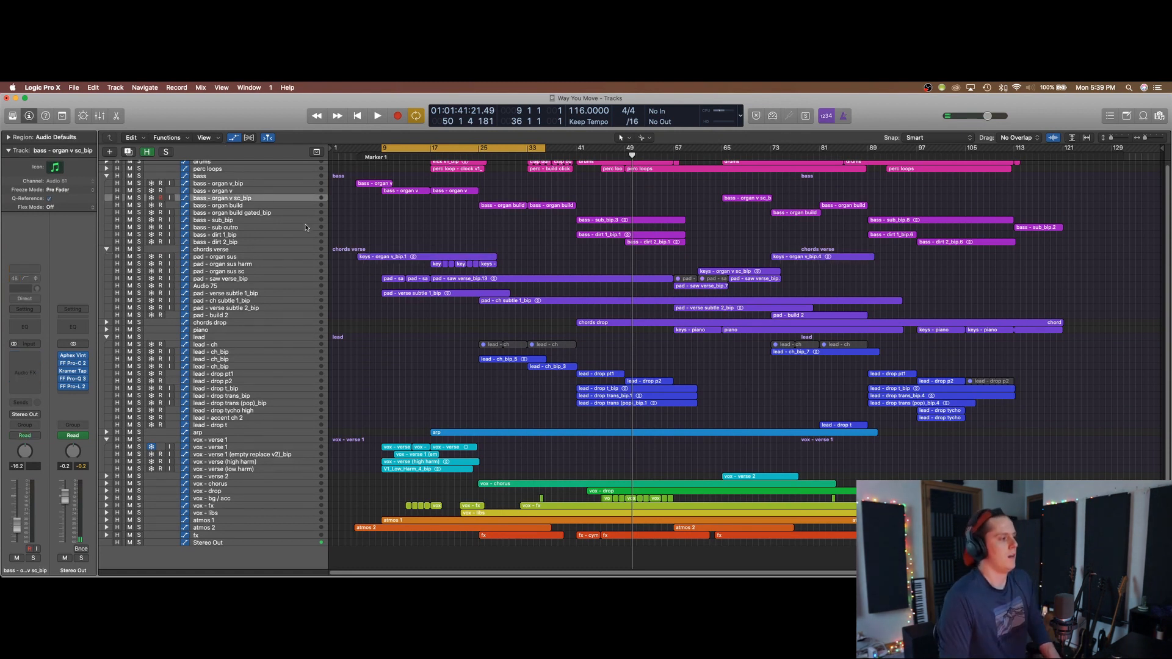
- Solo the bass - organ v track and view its Kontakt instrument settings
key(super+Up)
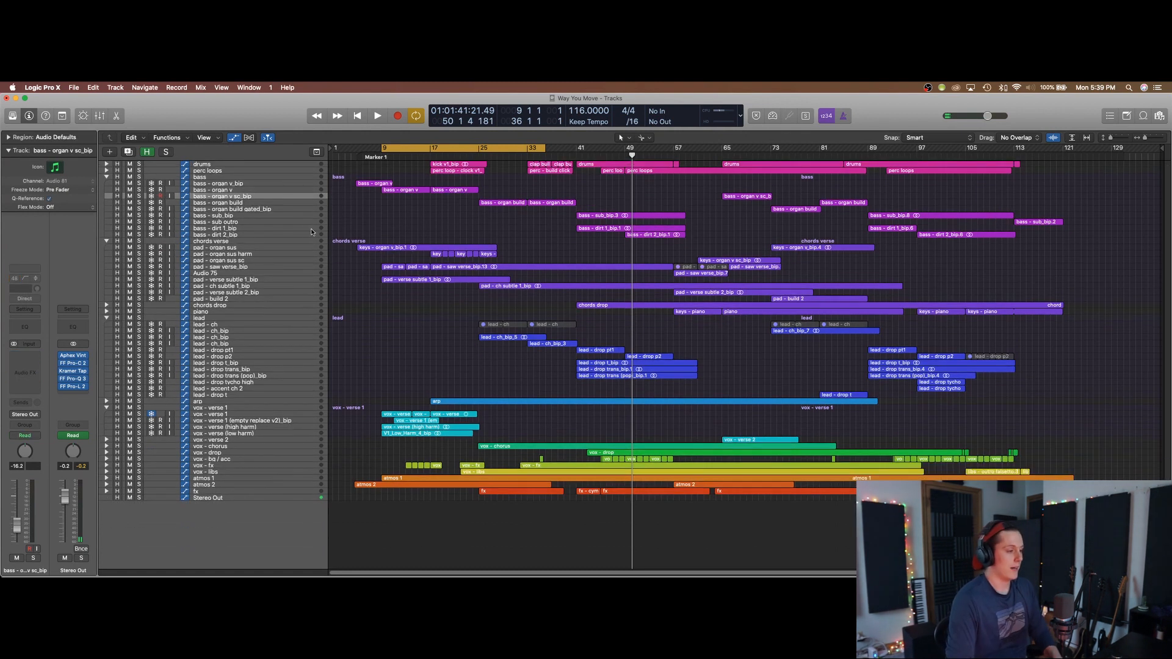
click(235, 190)
click(139, 190)
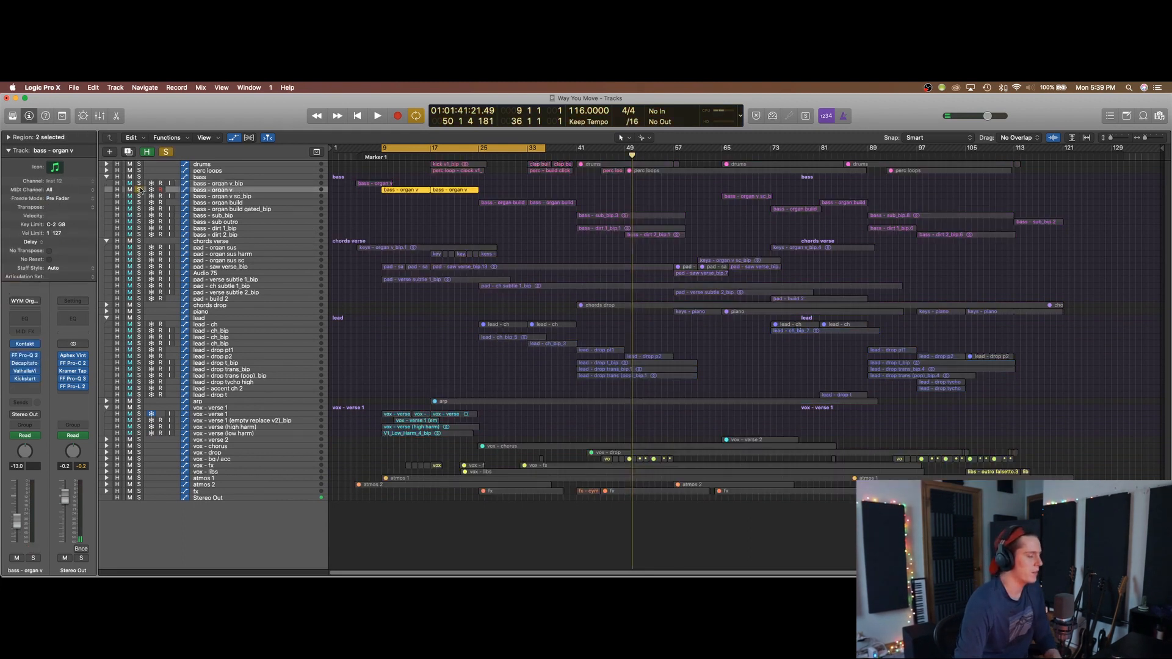
key(super+Down)
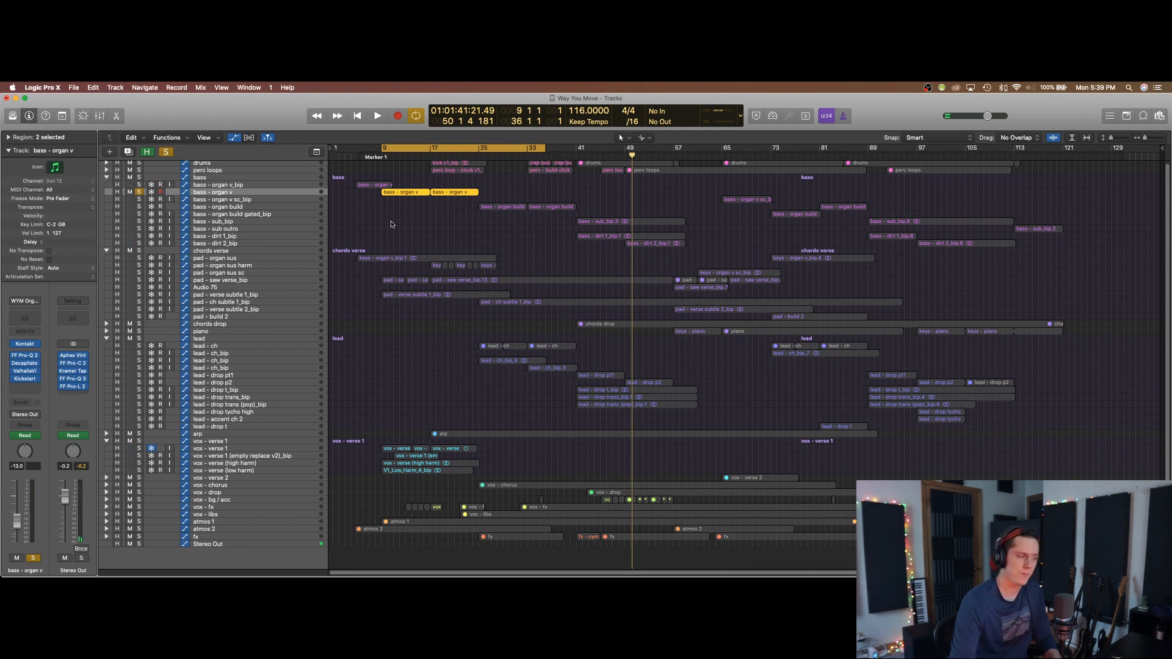
key(v)
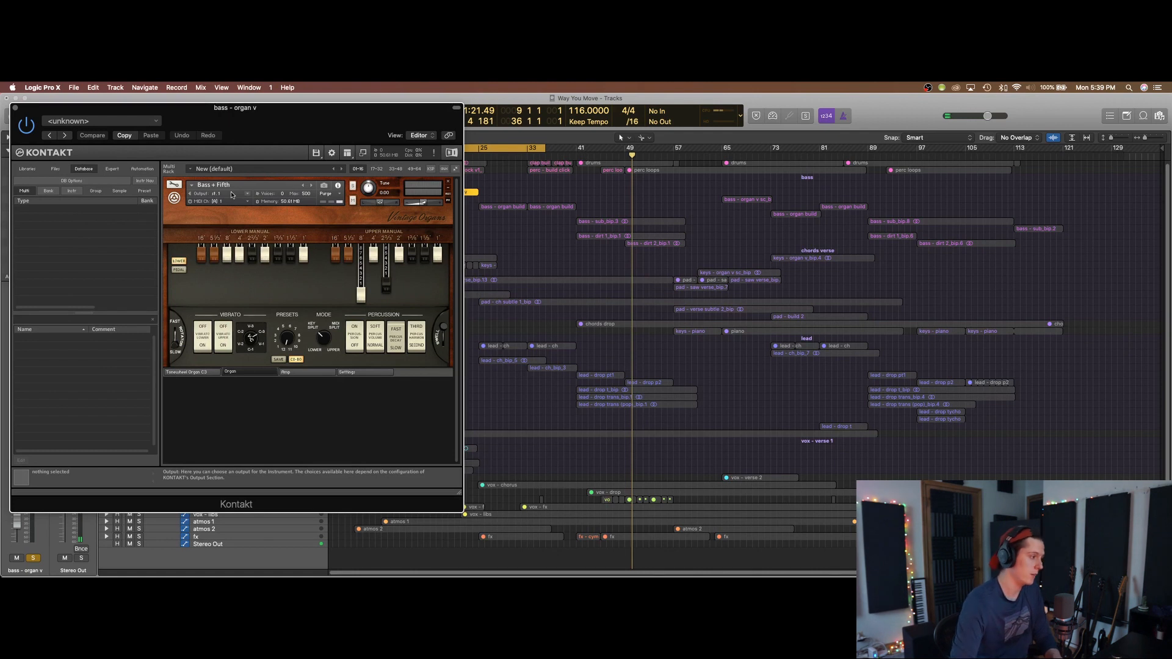
click(15, 107)
- Play the soloed bass - organ v from bar 9, then inspect its FF Pro-Q 2 equalizer curve
key(space)
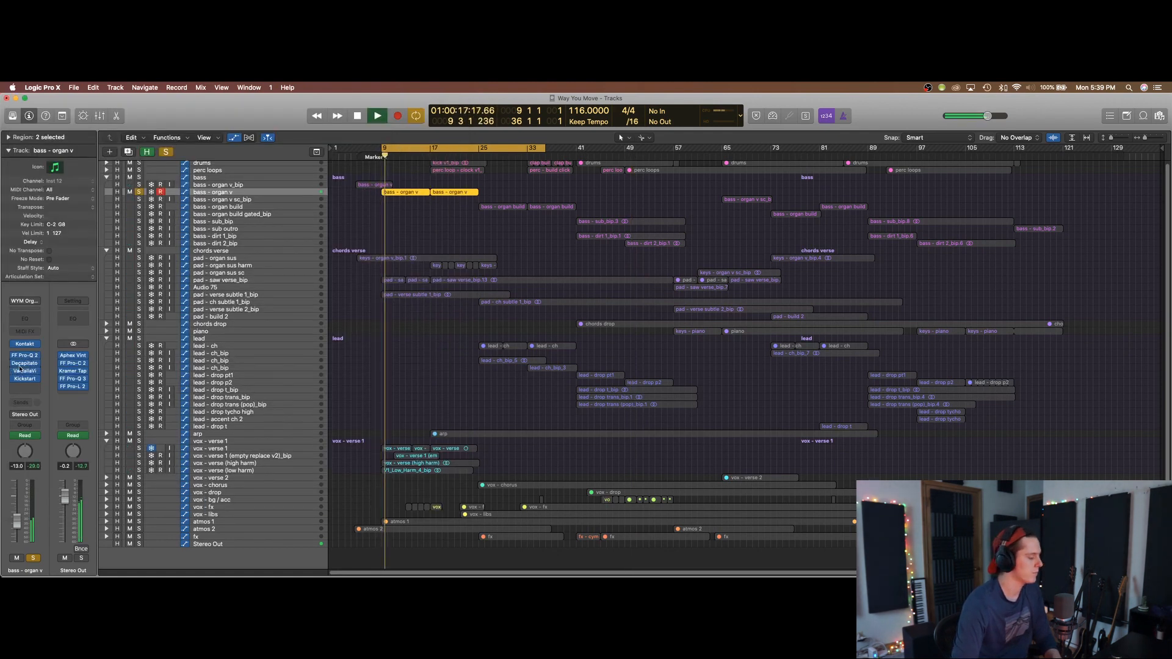
mouse_move(17, 366)
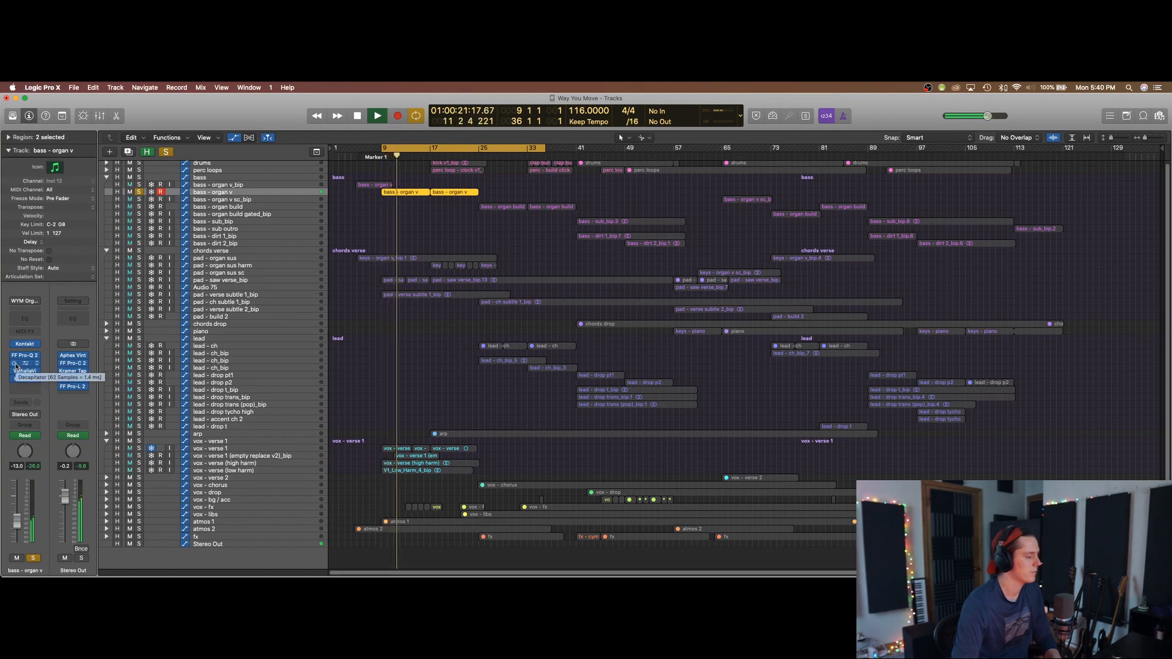
key(space)
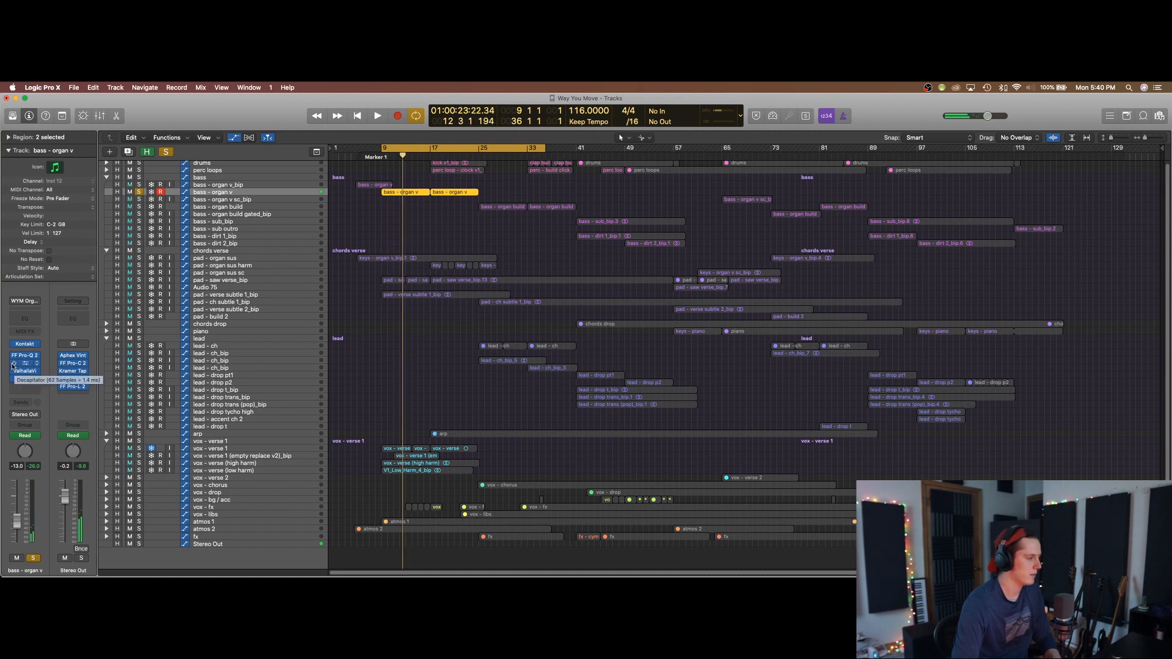
click(13, 364)
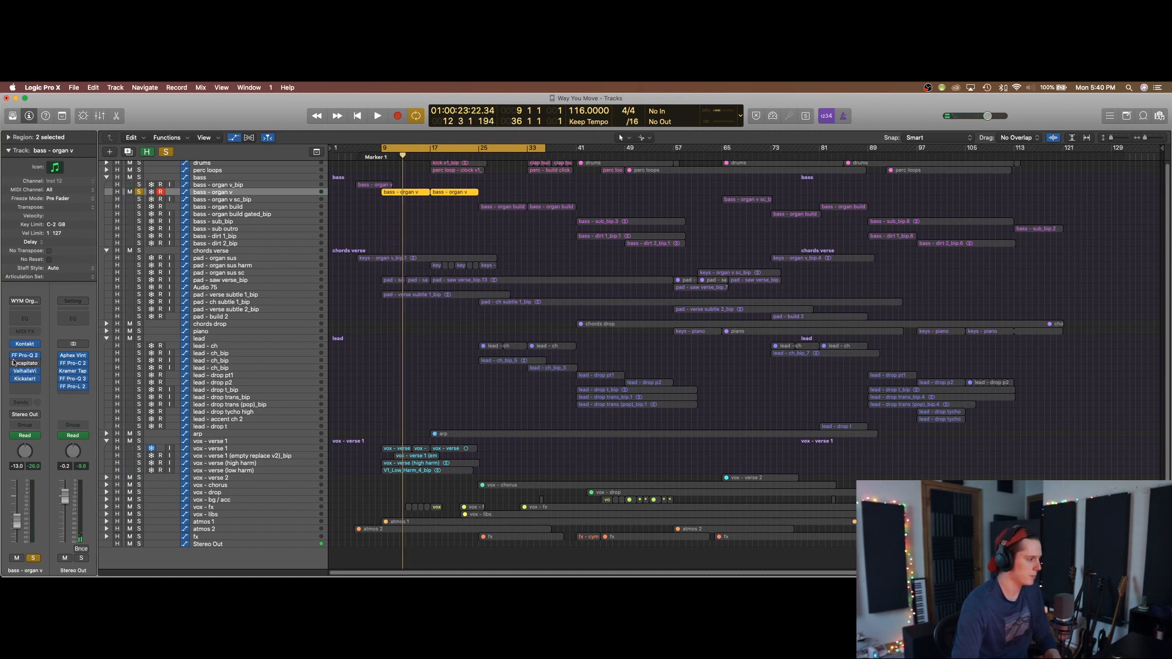
click(23, 356)
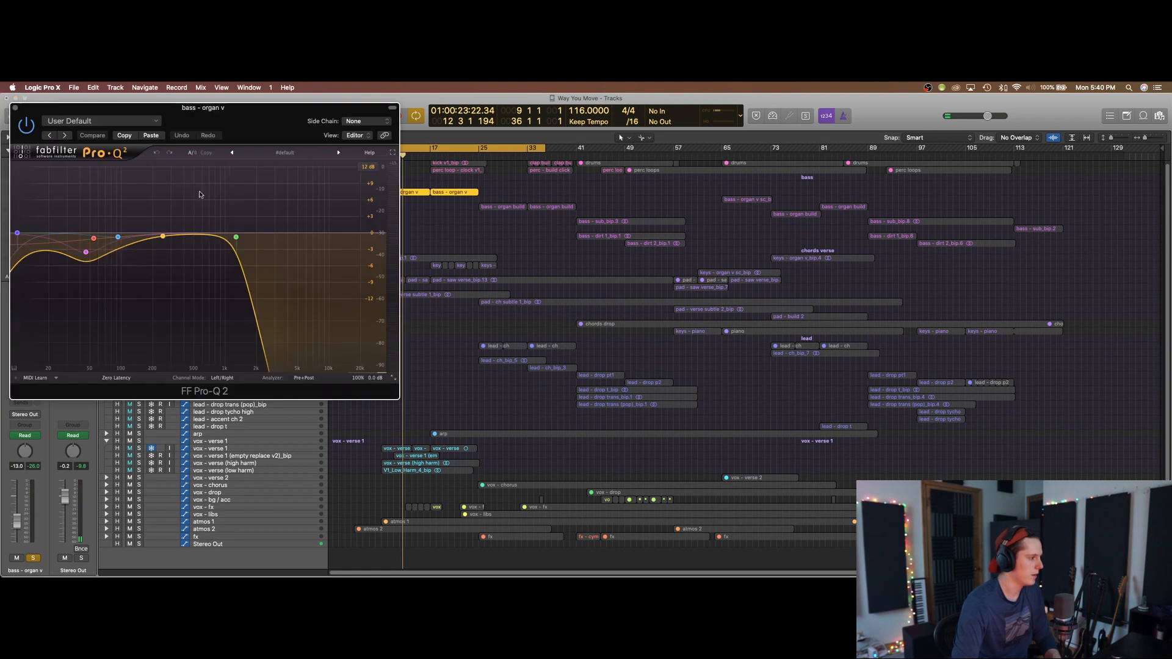
click(15, 109)
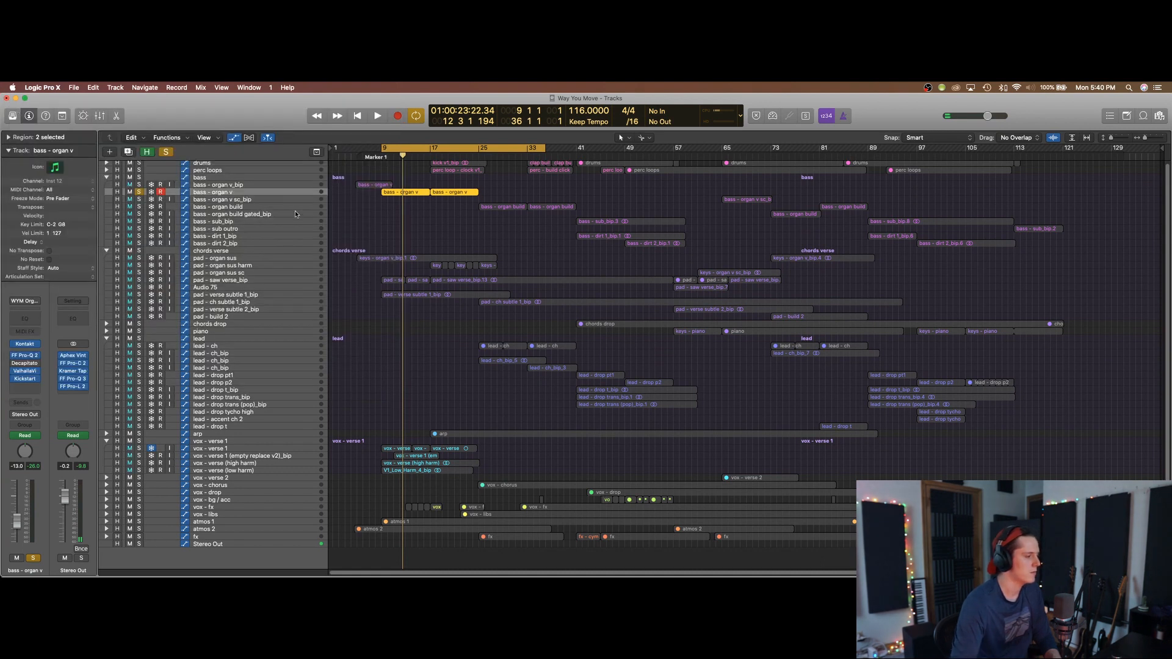
- Replay the soloed bass - organ v from the start of the bars 9 to 36 cycle
key(super+Up)
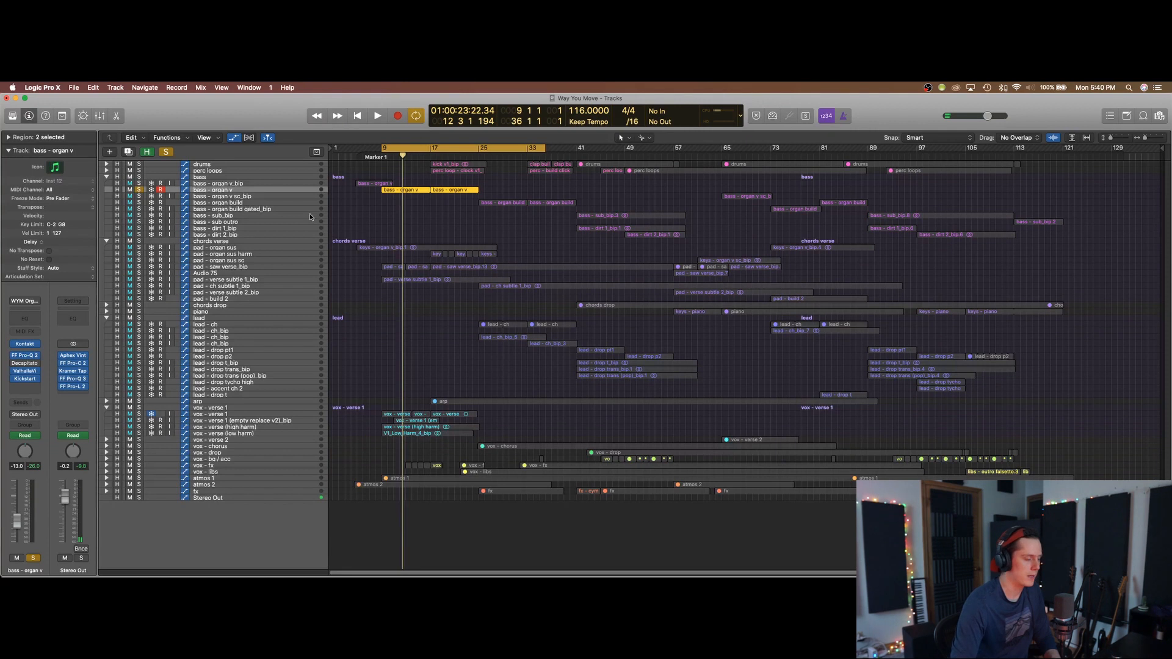
key(space)
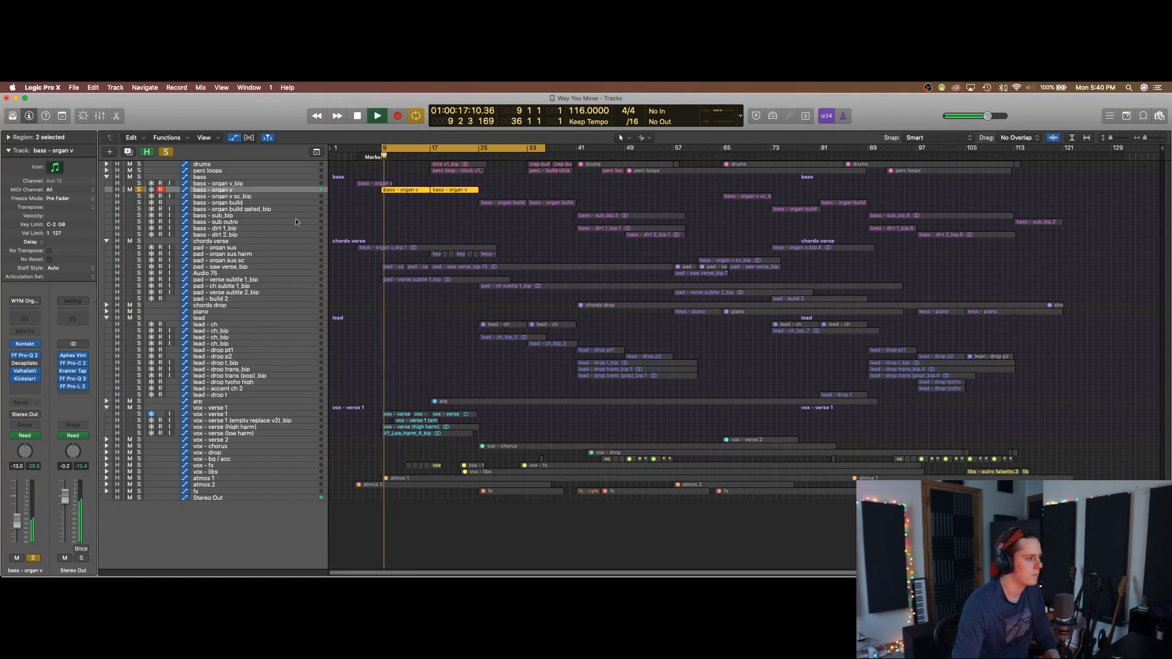
mouse_move(14, 363)
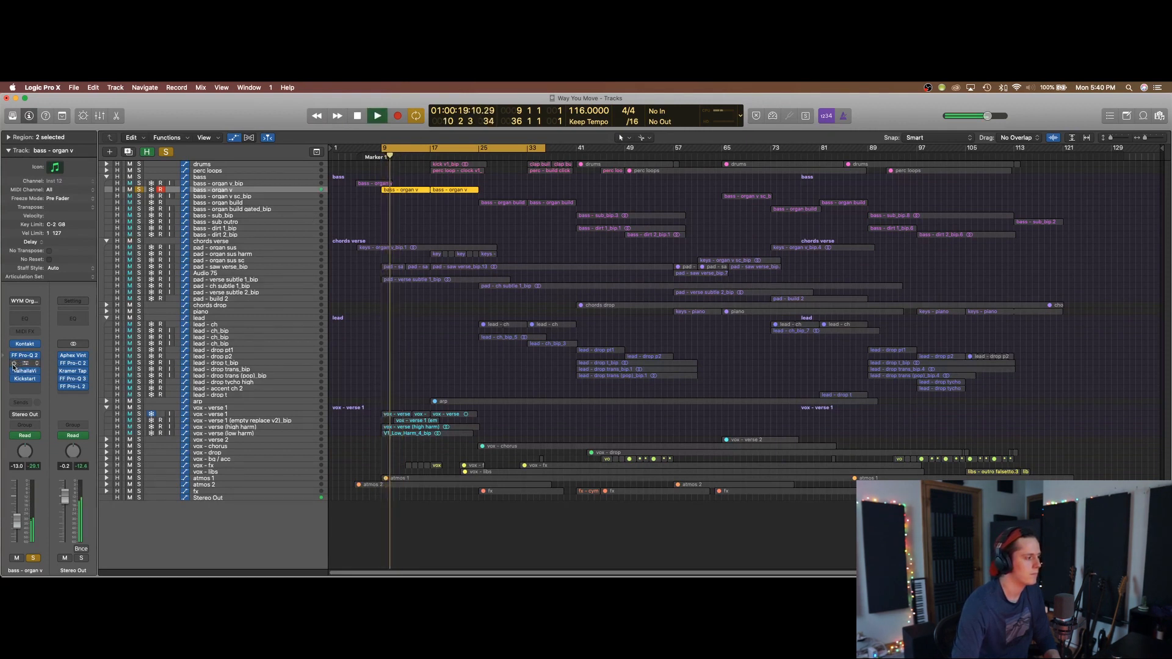
key(space)
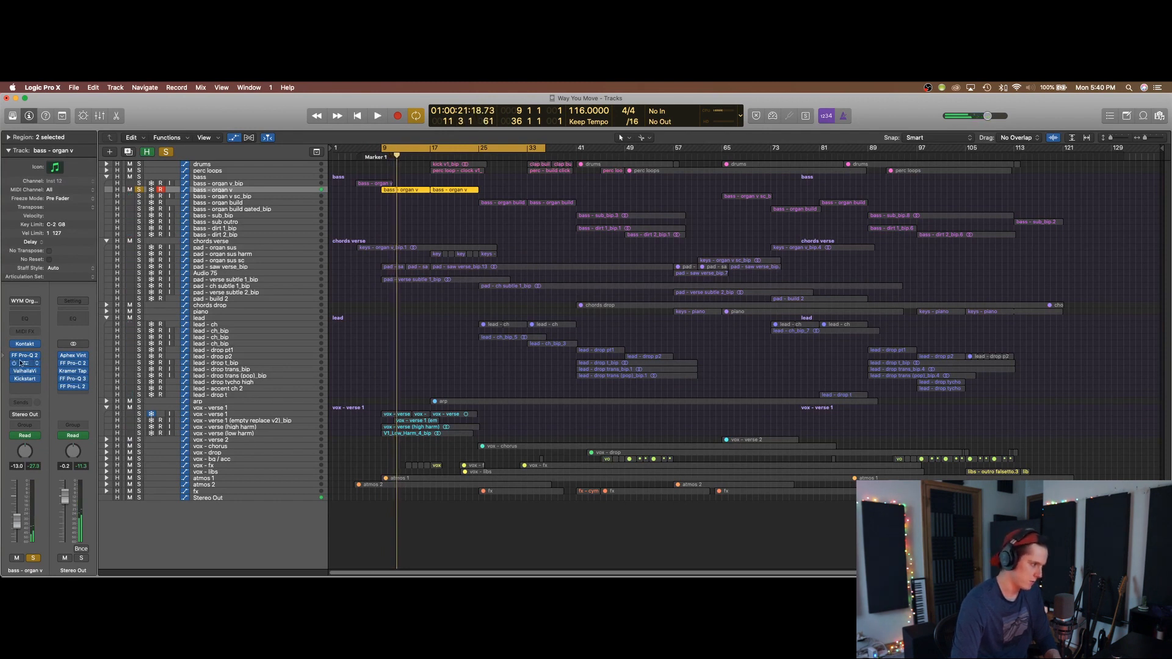
- Audition bass - organ v once more, then unsolo it and switch cycling off
key(c)
key(space)
key(c)
key(space)
key(space)
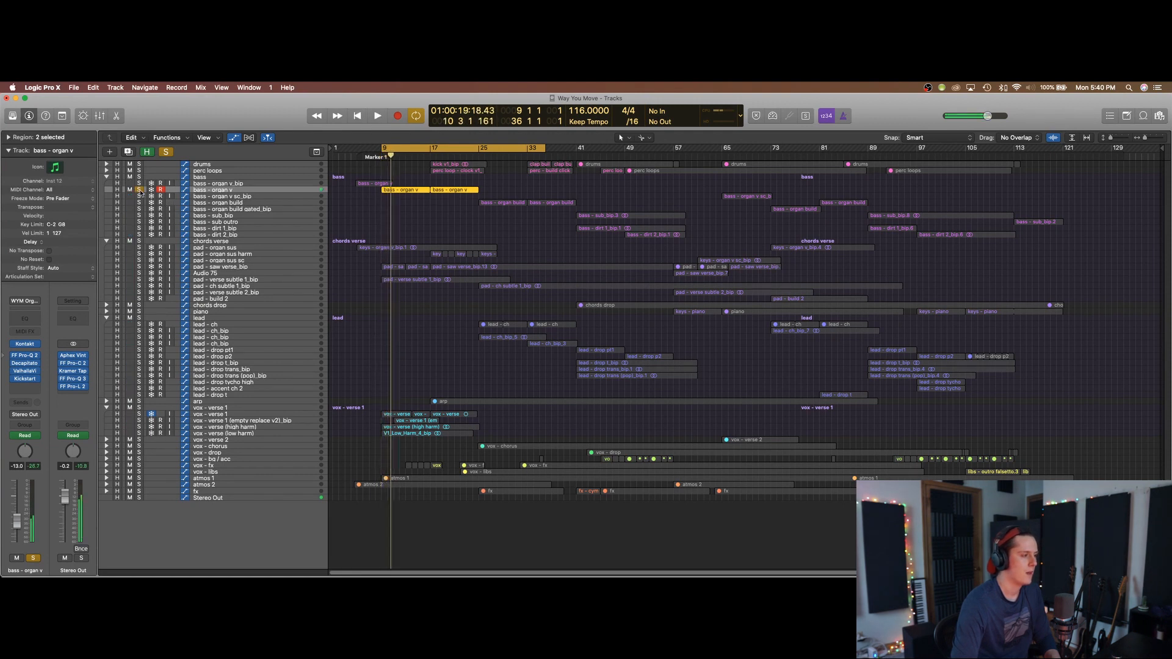
click(140, 190)
key(c)
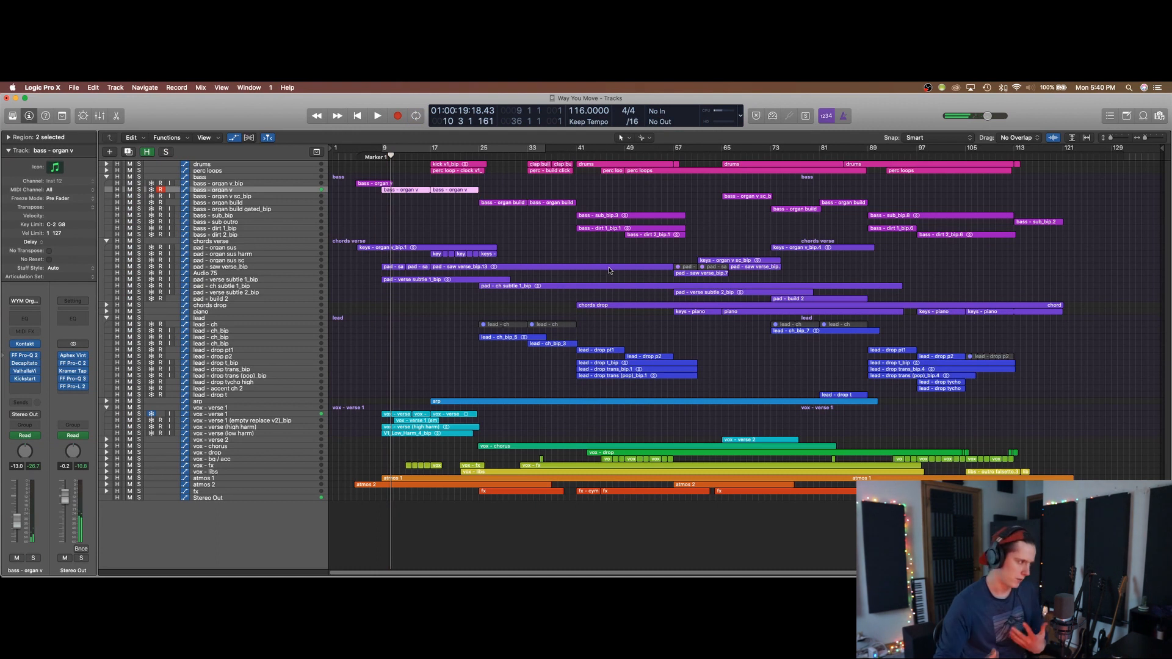
- Solo the pad - organ sus track and switch cycling on for bars 9 to 36
click(265, 247)
key(super+Down)
key(c)
click(139, 256)
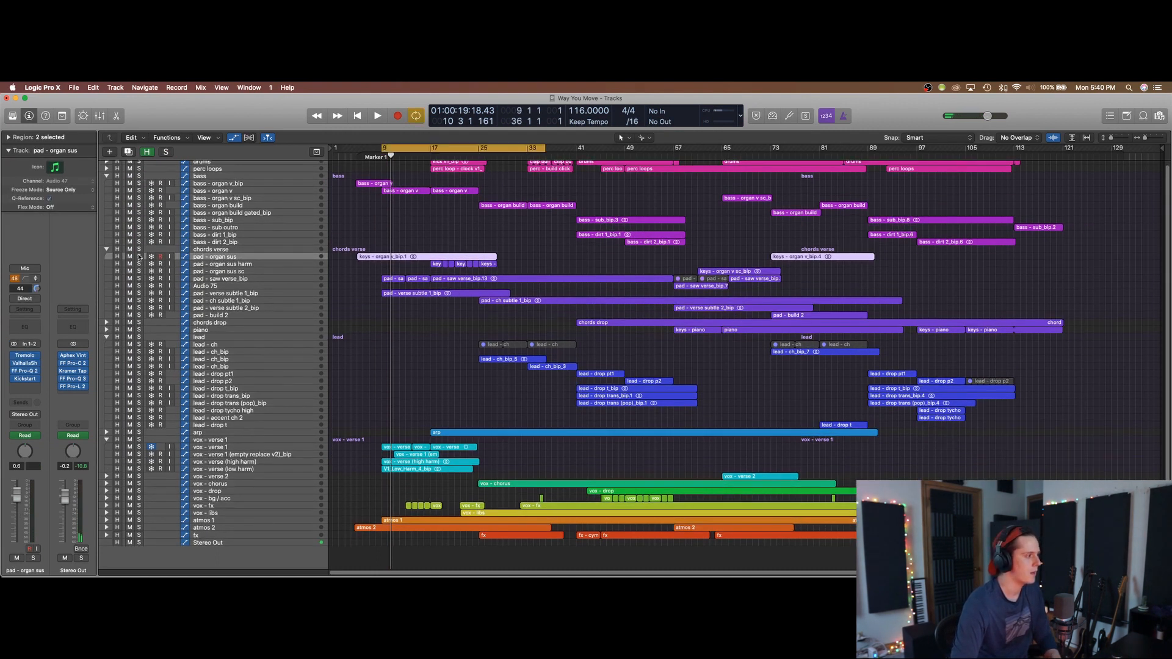
key(super+Down)
key(super+Down)
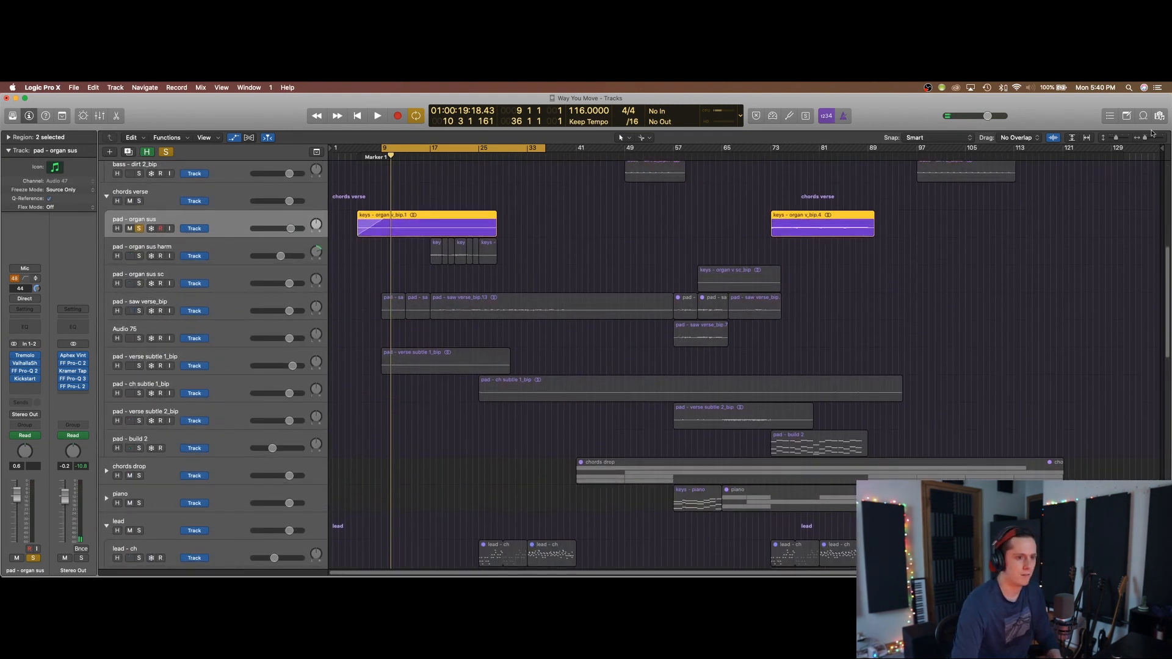
- Play the soloed pad - organ sus from bar 9, then stop and switch cycling off
key(super+Right)
key(super+Right)
drag(595, 572, 559, 572)
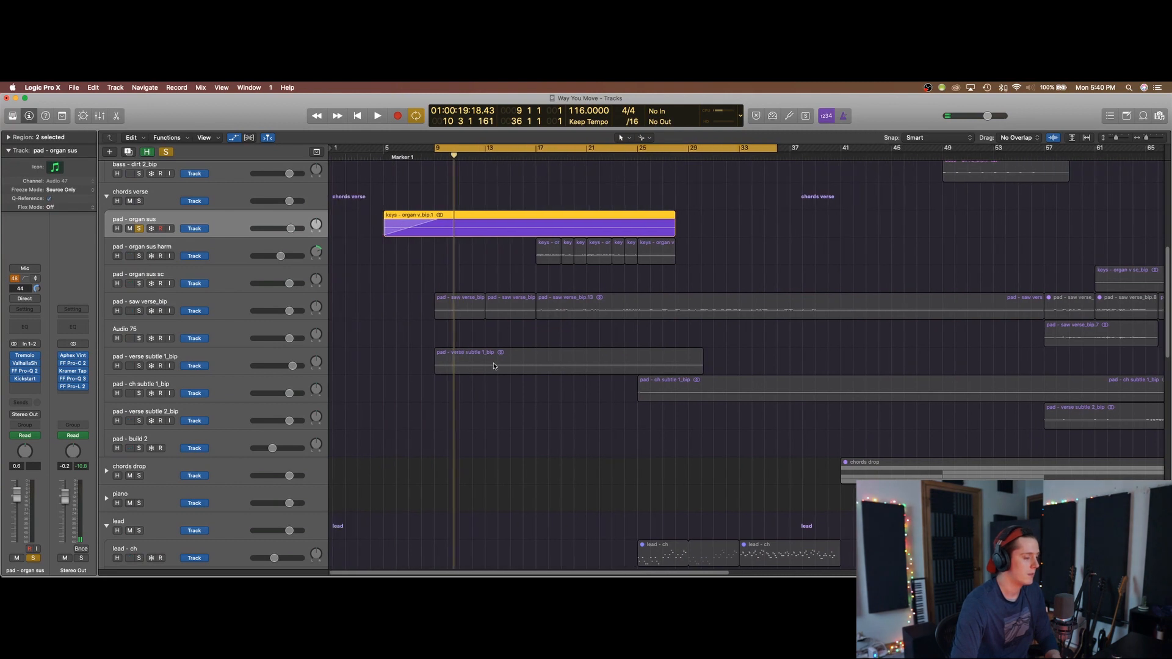
key(super+Up)
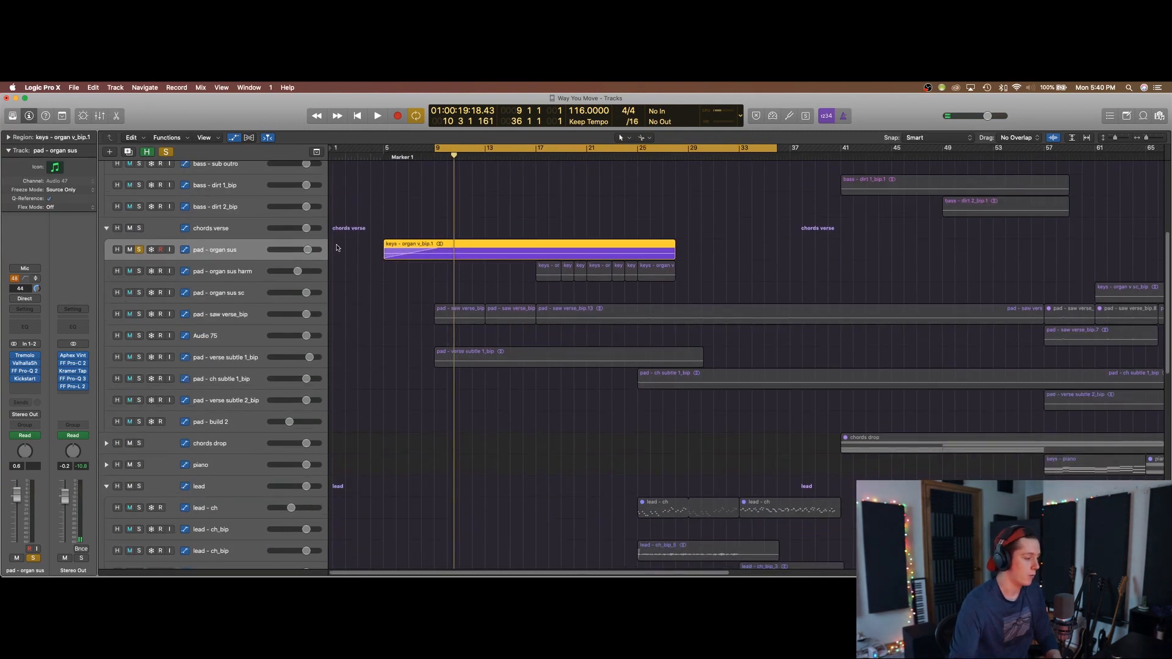
key(space)
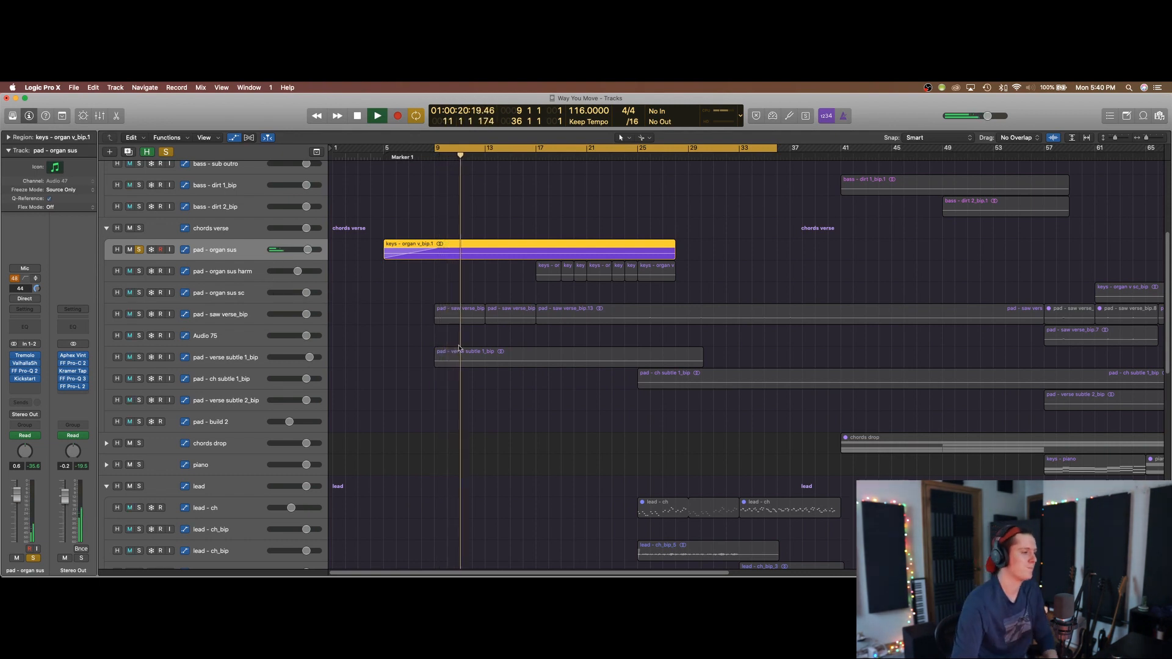
key(super+Up)
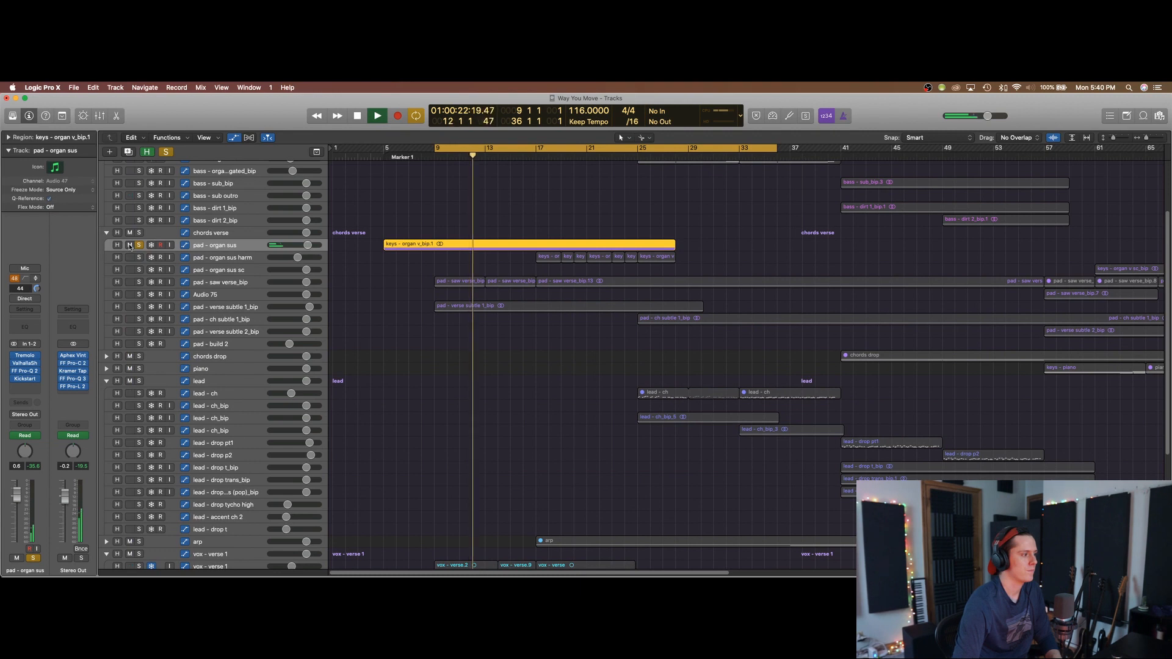
key(c)
key(space)
- Show track automation and play pad - organ sus from bar 17, skipping ahead to bar 23, then hide the automation
key(a)
key(super+Down)
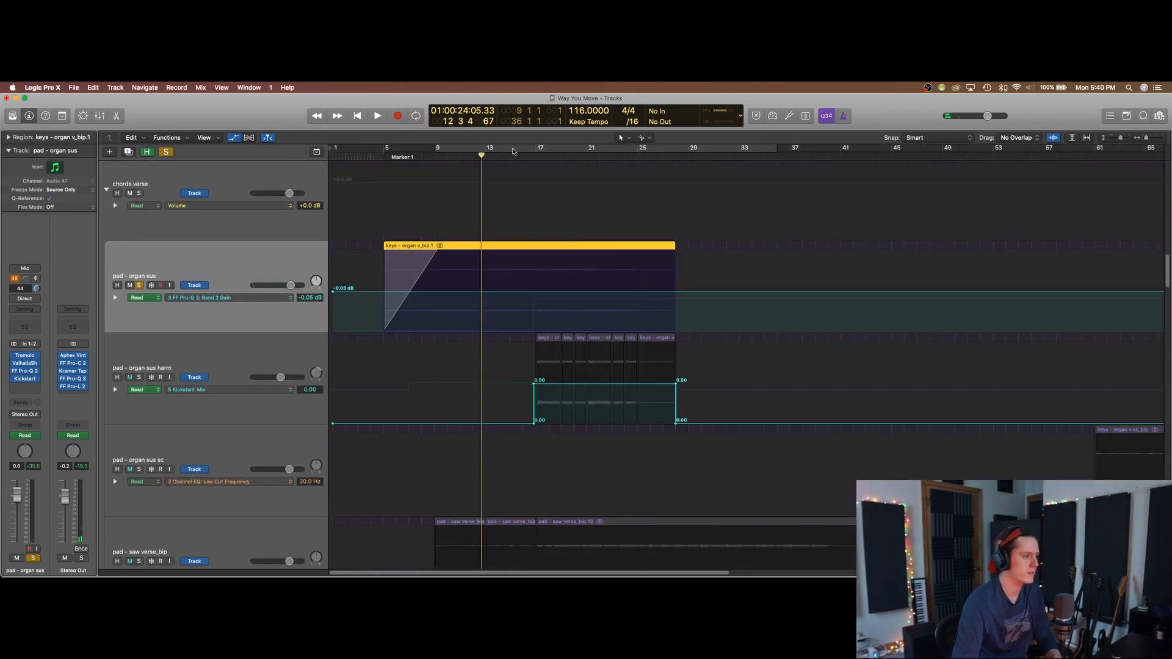
click(535, 153)
key(space)
click(575, 155)
click(612, 156)
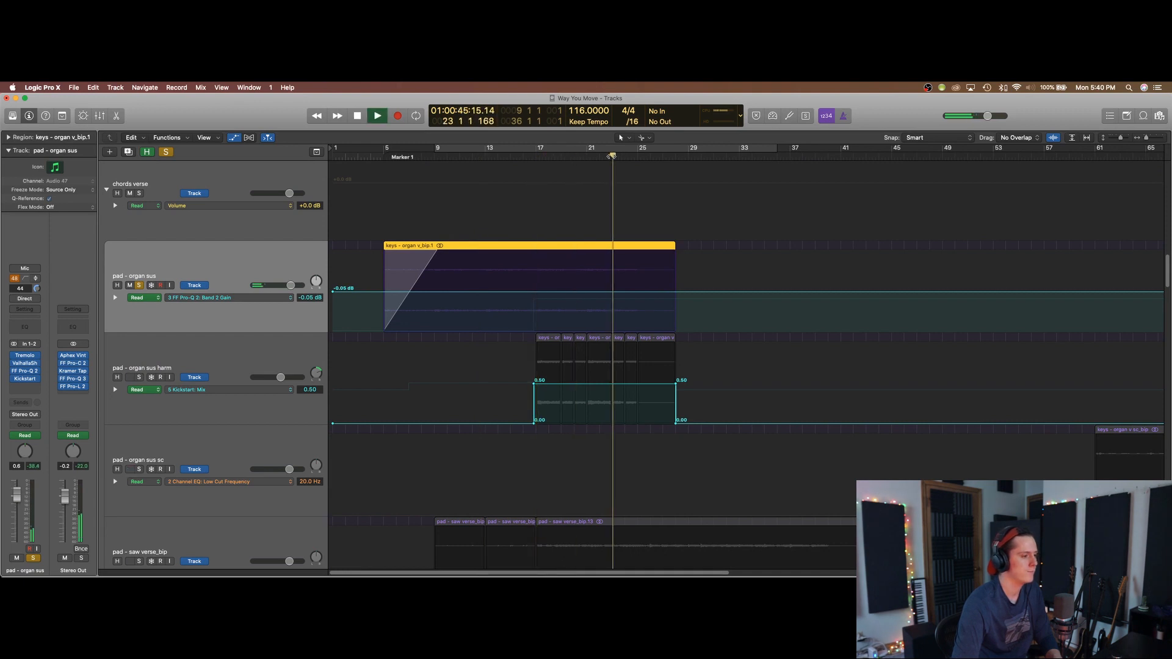
key(space)
key(a)
key(super+Up)
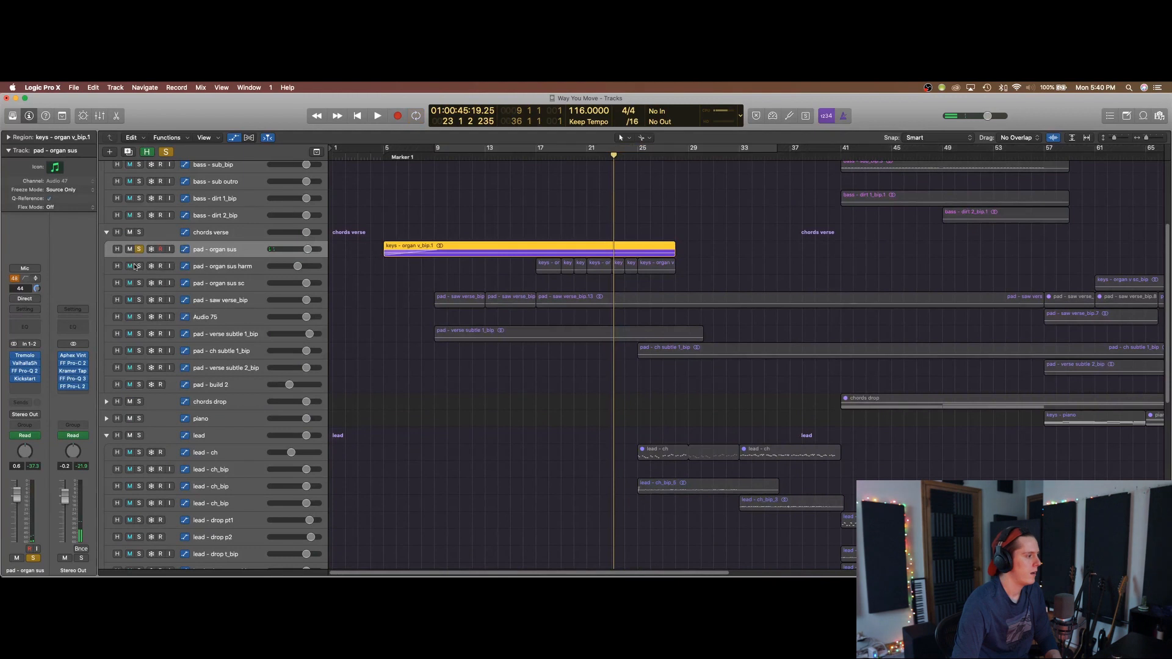
- Solo pad - organ sus harm instead of pad - organ sus and play it cycled over bars 17 to 31 with automation shown
click(139, 266)
click(140, 249)
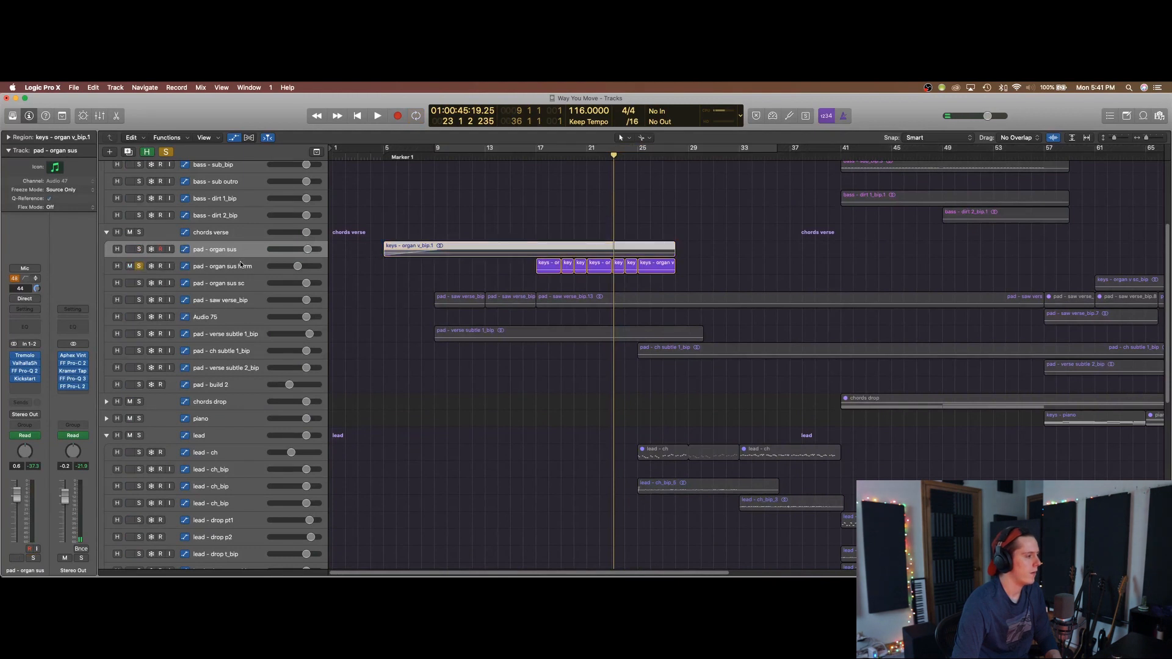
click(241, 264)
key(a)
key(super+Down)
drag(531, 155, 713, 155)
key(space)
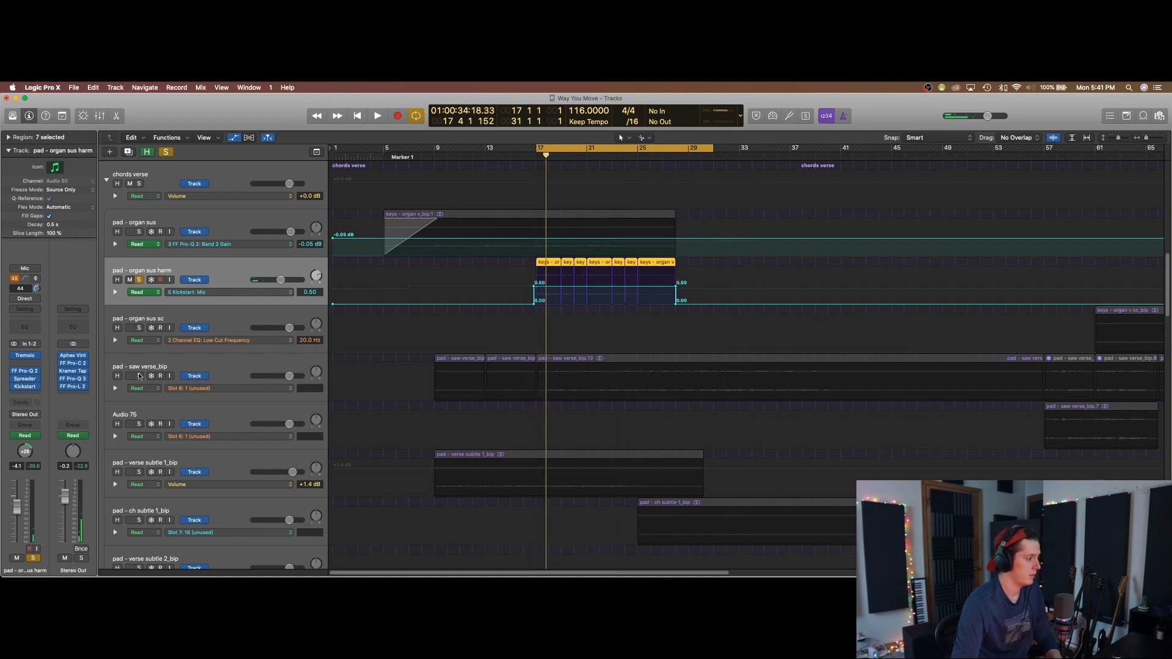
- Solo pad - saw verse_bip in place of pad - organ sus harm and play it from bar 17
click(139, 376)
key(space)
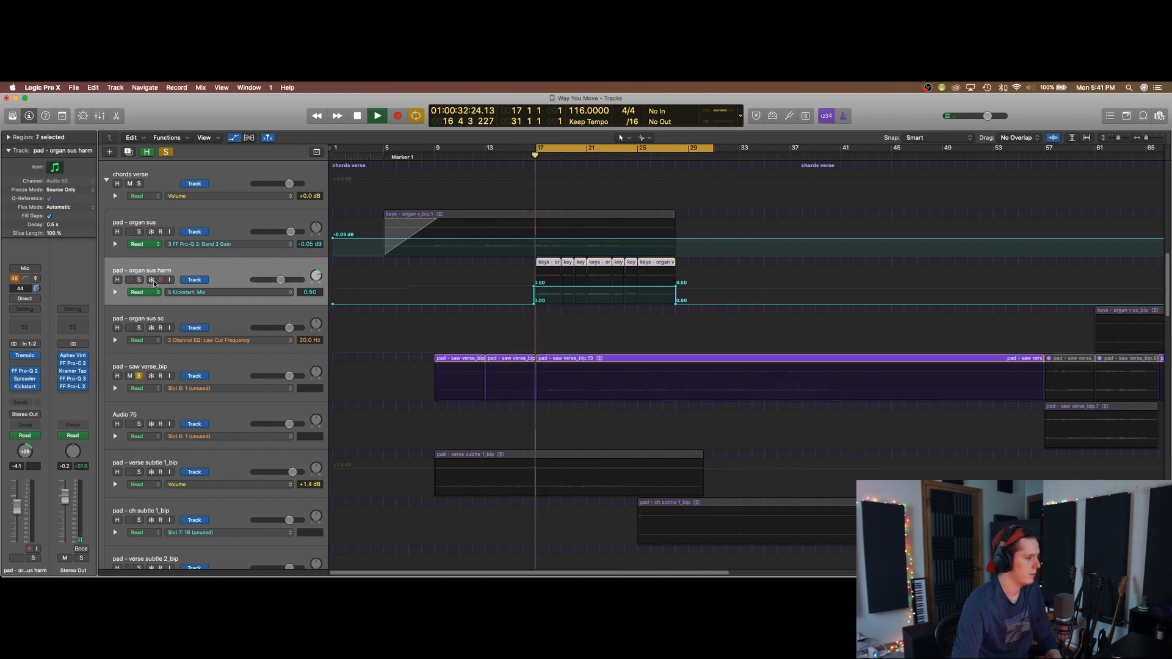
click(536, 357)
key(super+Up)
key(super+Up)
key(super+Up)
key(super+Up)
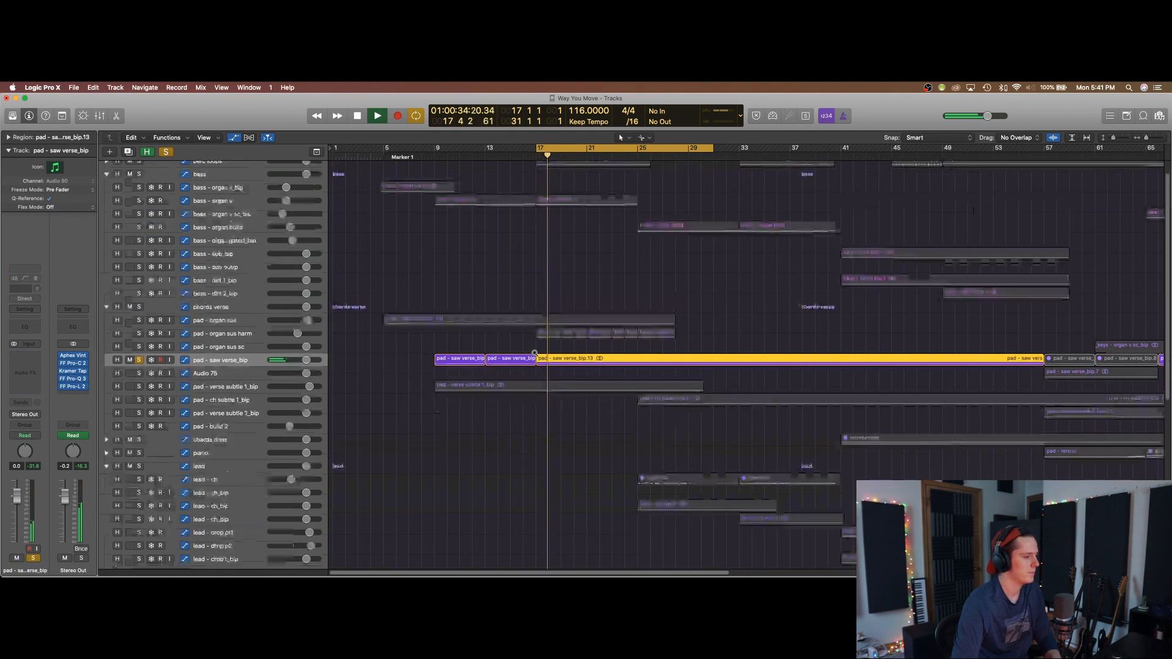
- Set the cycle range to bars 9 to 30 and replay the soloed pad - saw verse_bip
key(c)
key(space)
drag(435, 148, 702, 166)
key(space)
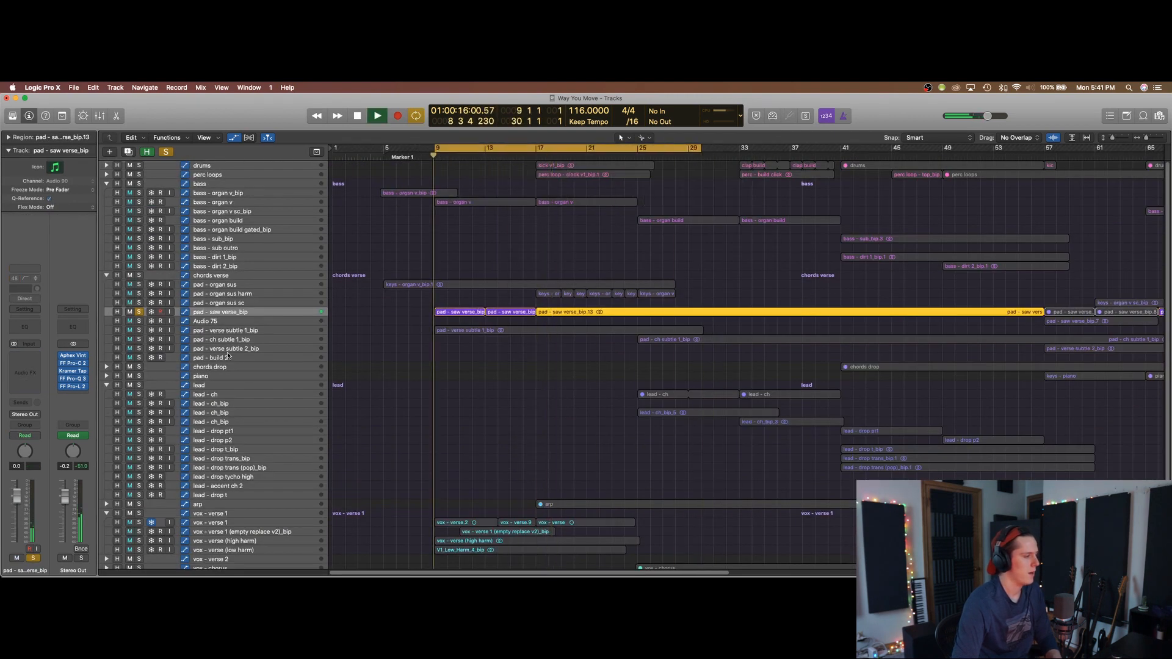
- Turn on the Flex view for the tracks, then stop playback and switch cycling off
key(super+Down)
click(252, 316)
key(super+f)
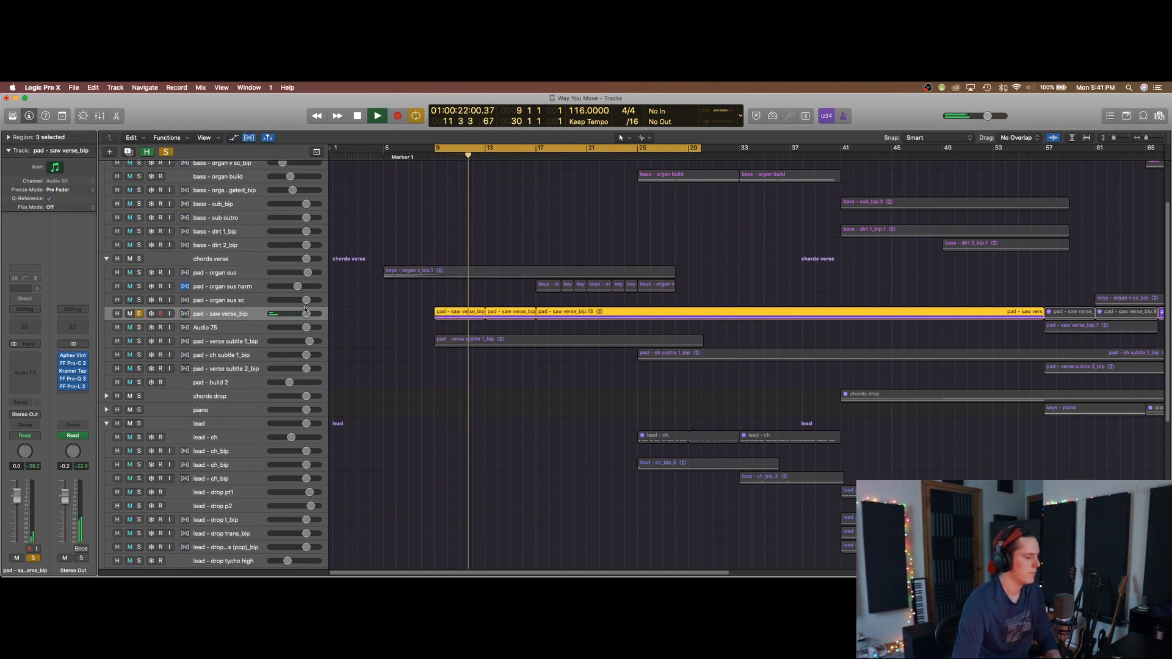
key(space)
key(c)
key(super+Up)
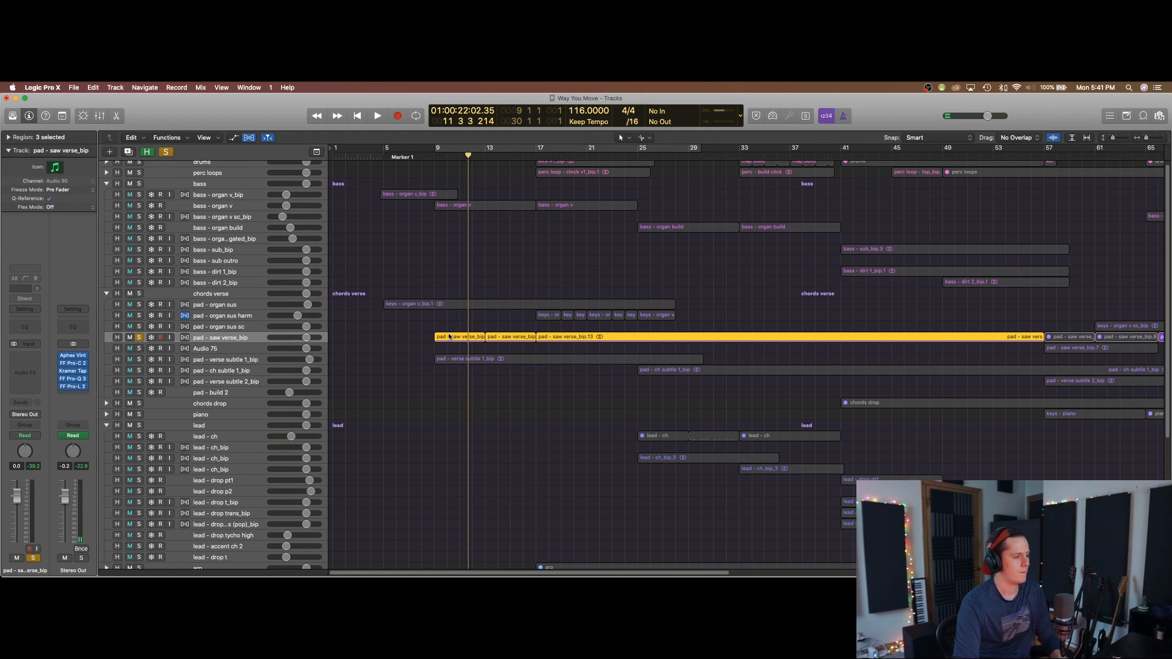
- Show track automation and play the soloed pad - saw verse_bip from about bar 20
key(super+Down)
key(super+Down)
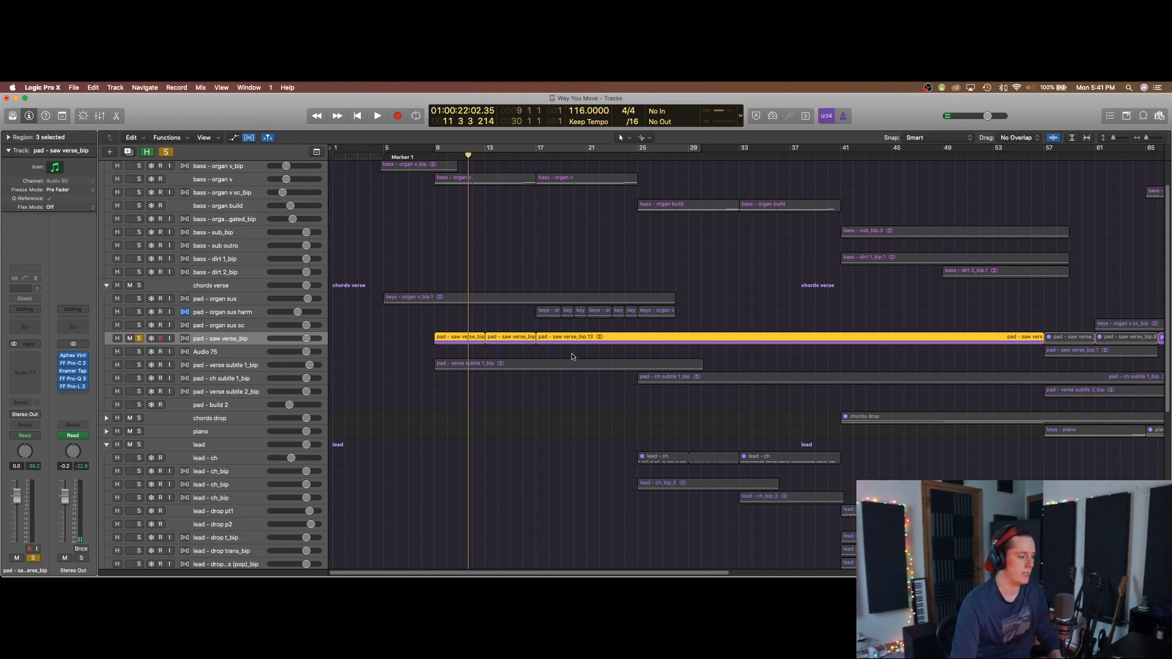
click(531, 156)
key(a)
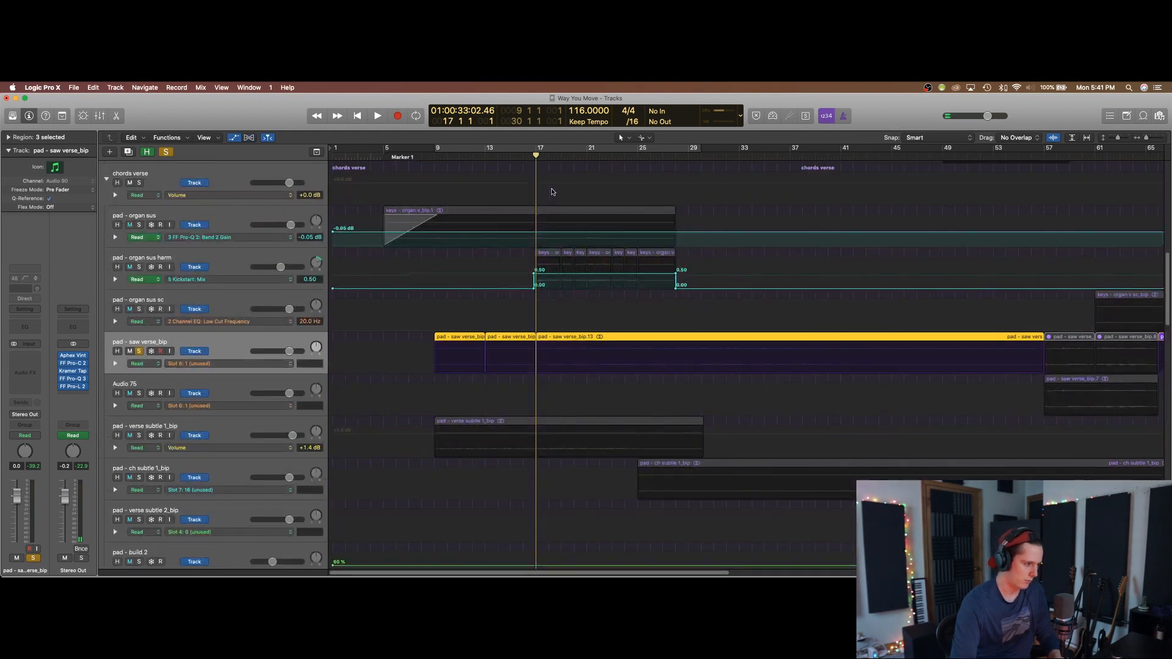
click(580, 157)
key(space)
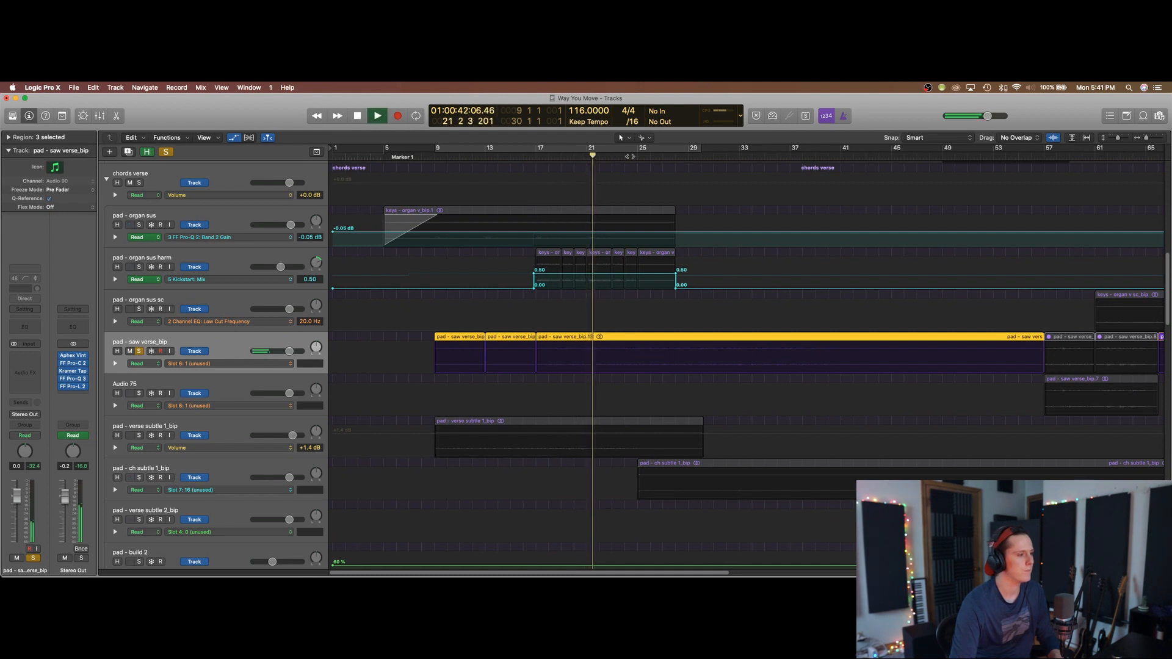
- Play the soloed pad - saw verse_bip from about bar 26 and hide the track automation before stopping playback
click(648, 157)
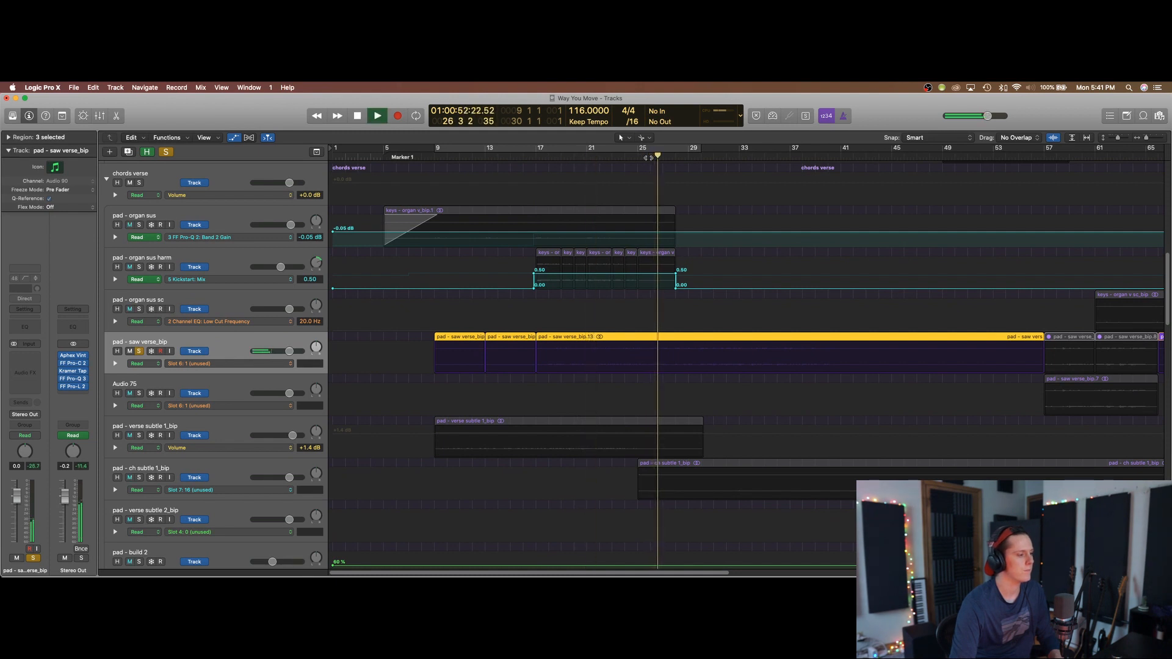
key(a)
key(super+Up)
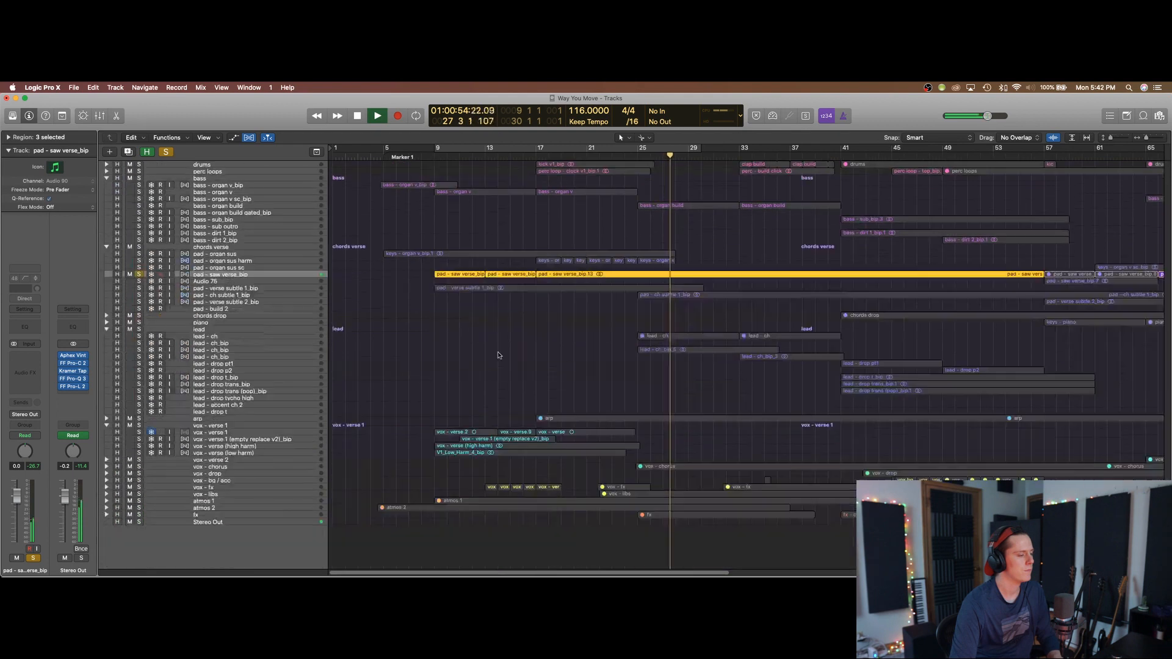
key(space)
- Solo pad - verse subtle 1_bip in place of pad - saw verse_bip and play it with cycling on over bars 9 to 30
click(140, 274)
click(139, 288)
key(Down)
key(Down)
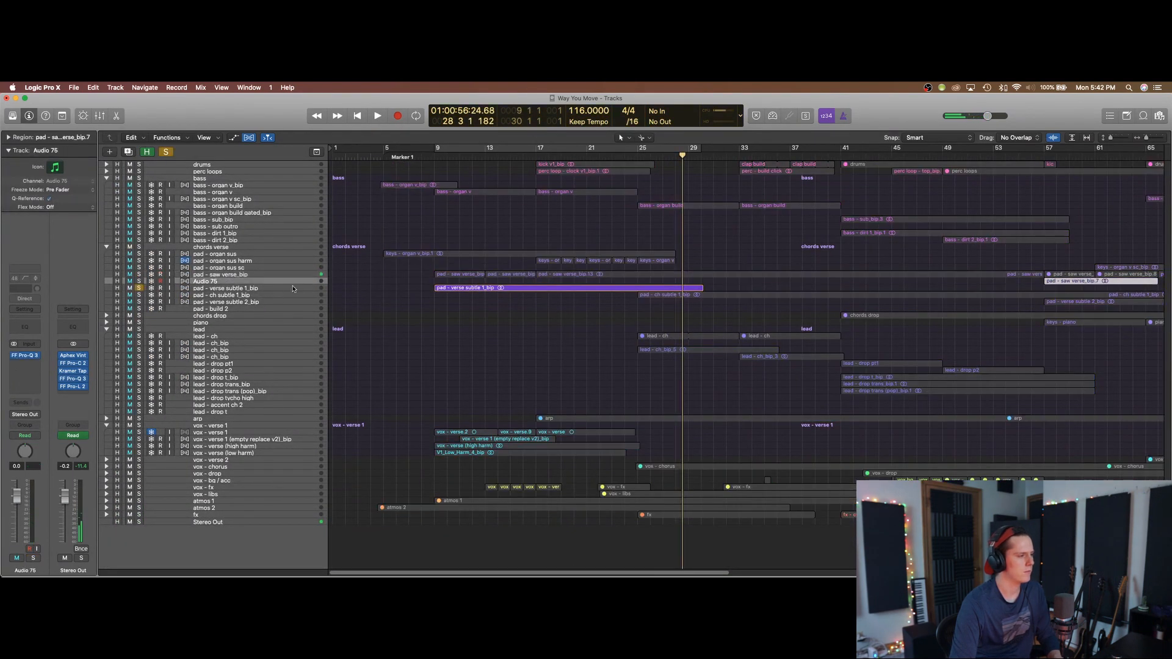
key(super+Down)
key(c)
click(455, 311)
key(space)
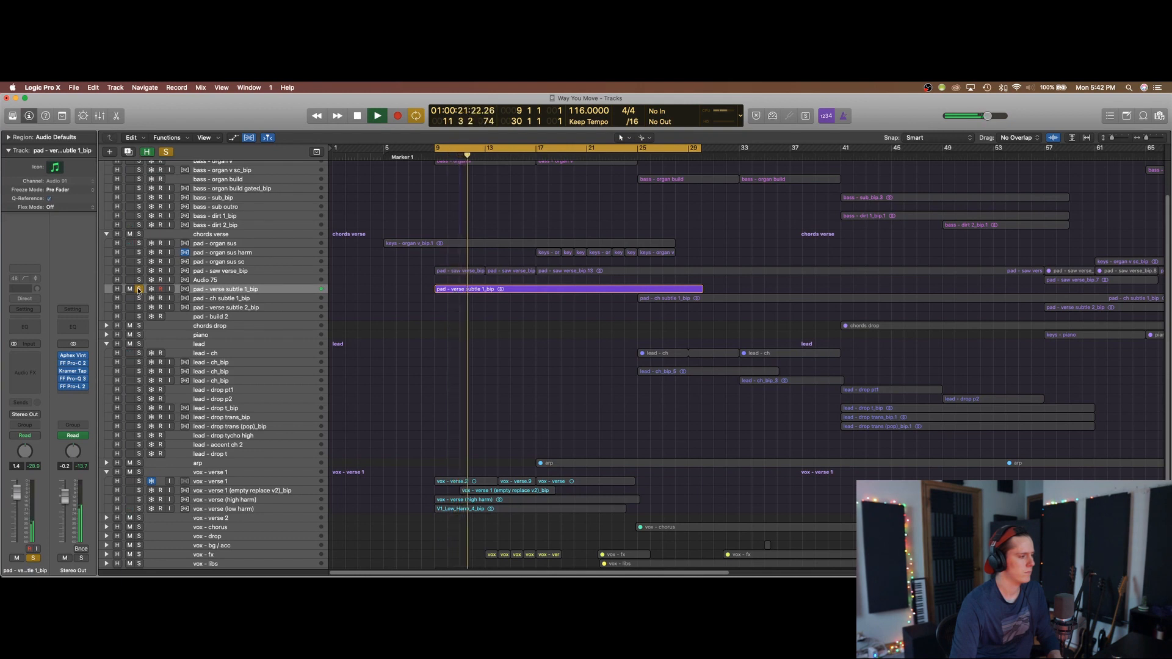
- Stop playback on pad - verse subtle 1_bip, switch cycling off and clear its solo
click(244, 289)
key(super+Down)
key(c)
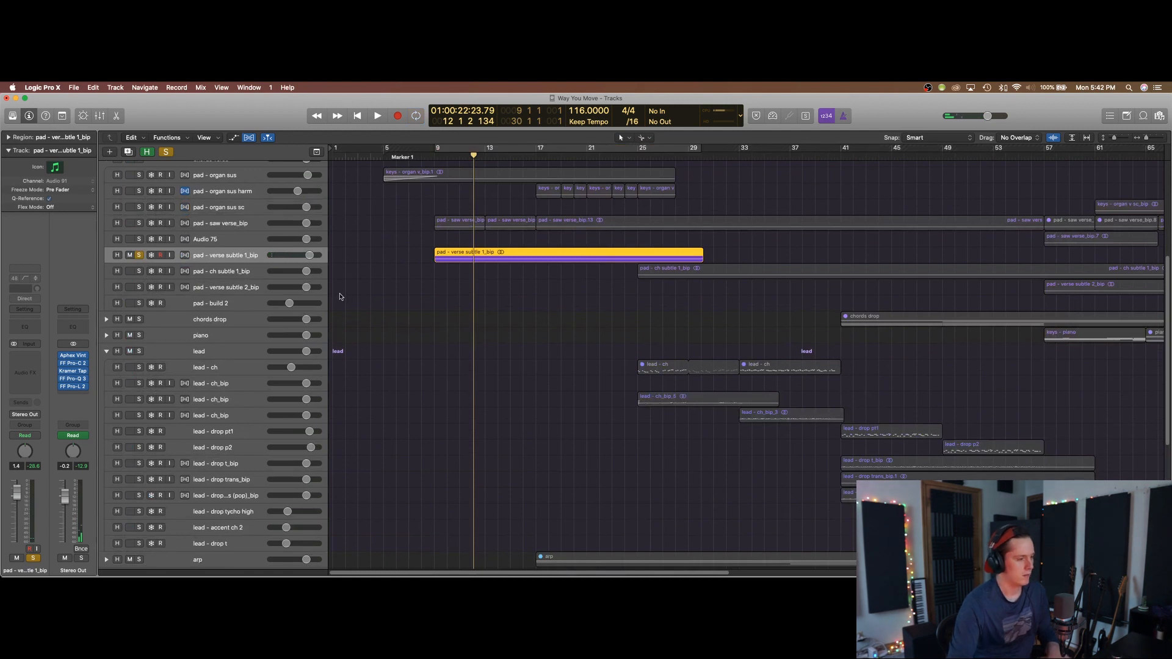
key(s)
key(super+Up)
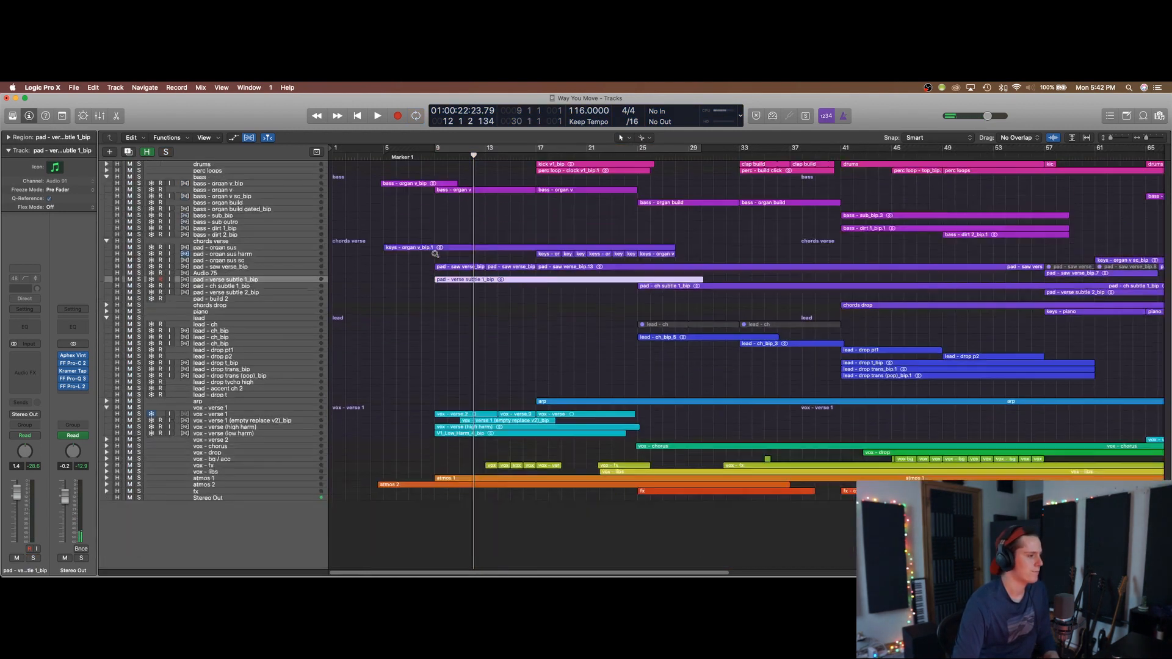
- Switch cycling on for bars 9 to 30, solo the bass and chords verse stacks, and play them together
key(c)
click(139, 177)
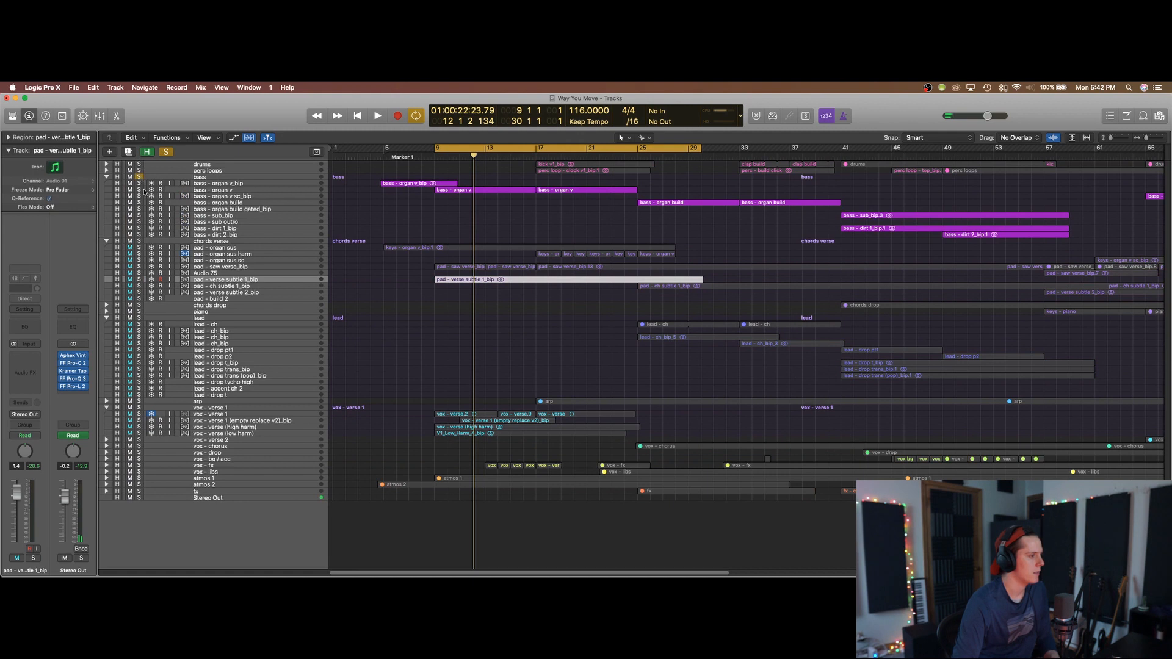
click(139, 240)
key(space)
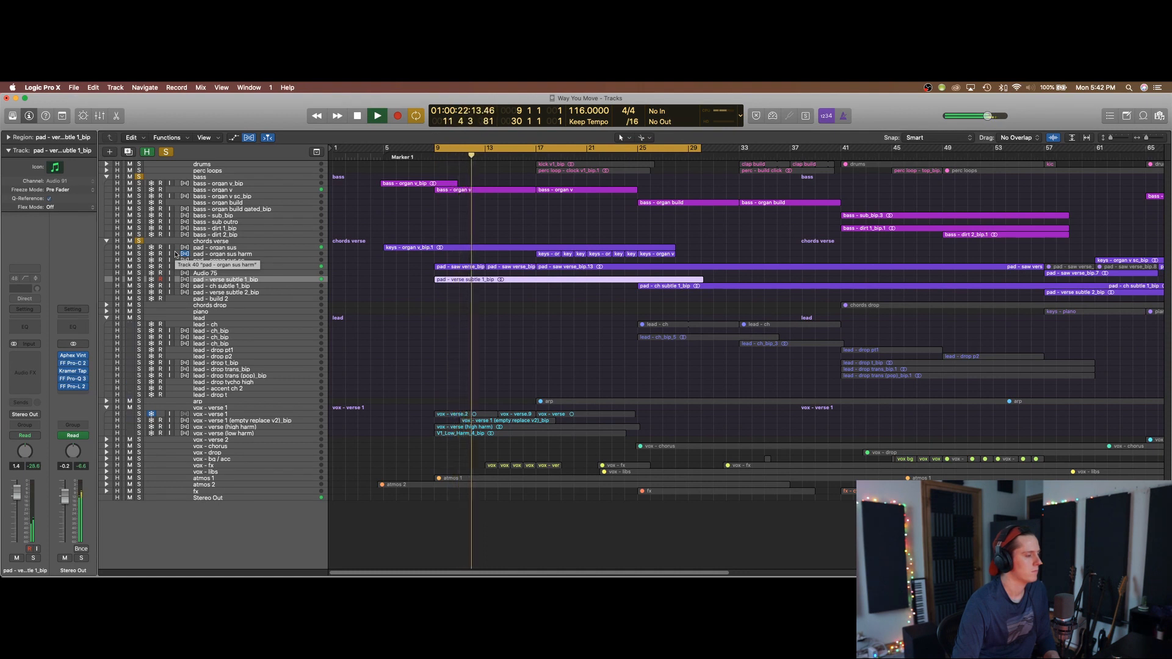
key(super+Down)
key(super+Down)
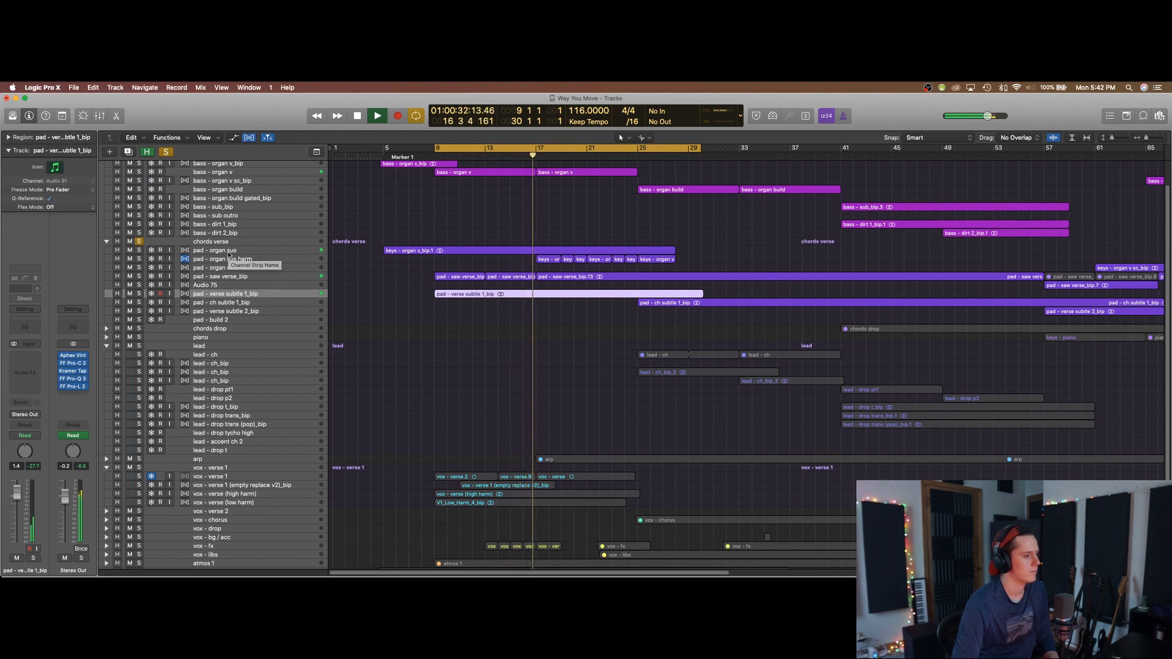
key(space)
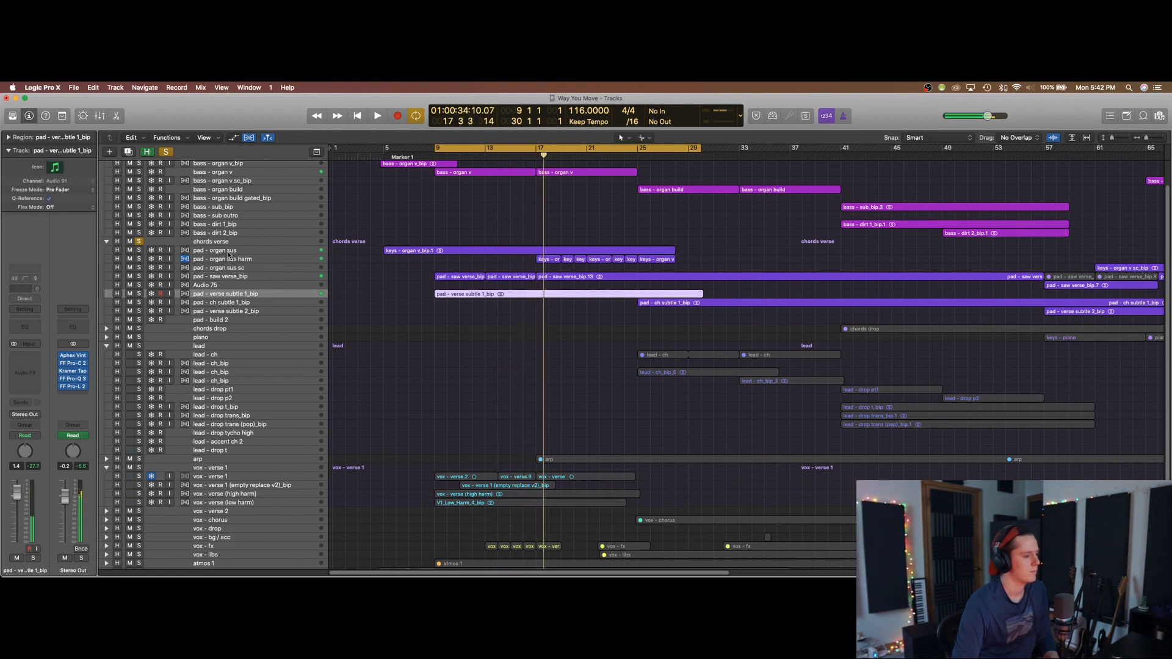
key(super+Up)
click(139, 241)
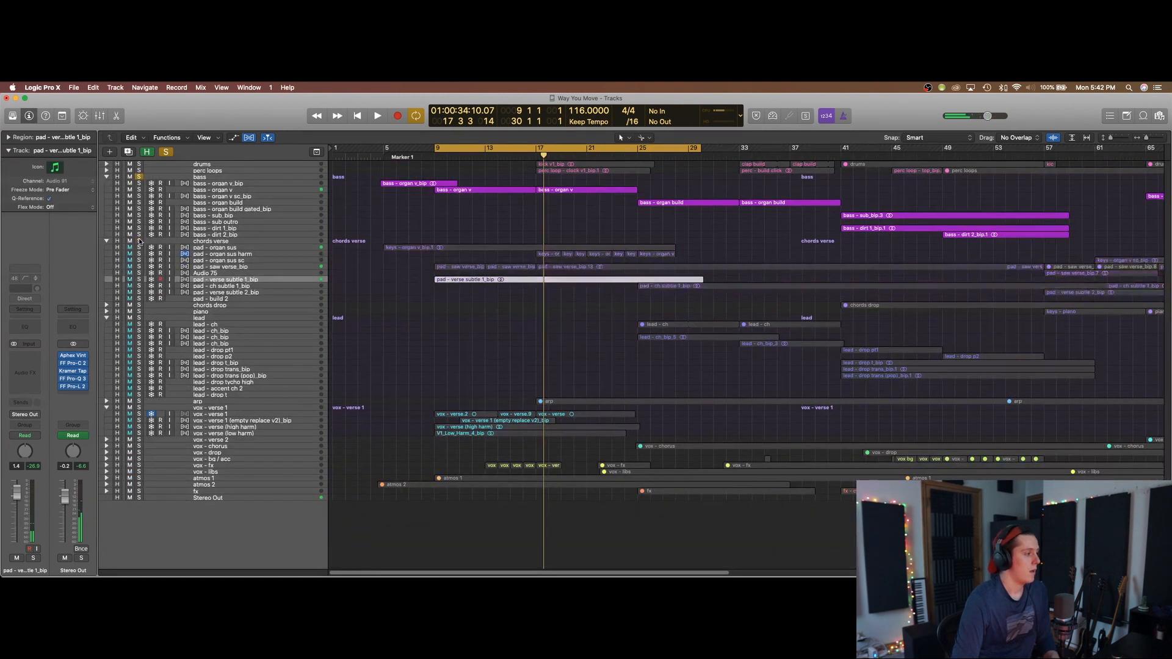
click(139, 241)
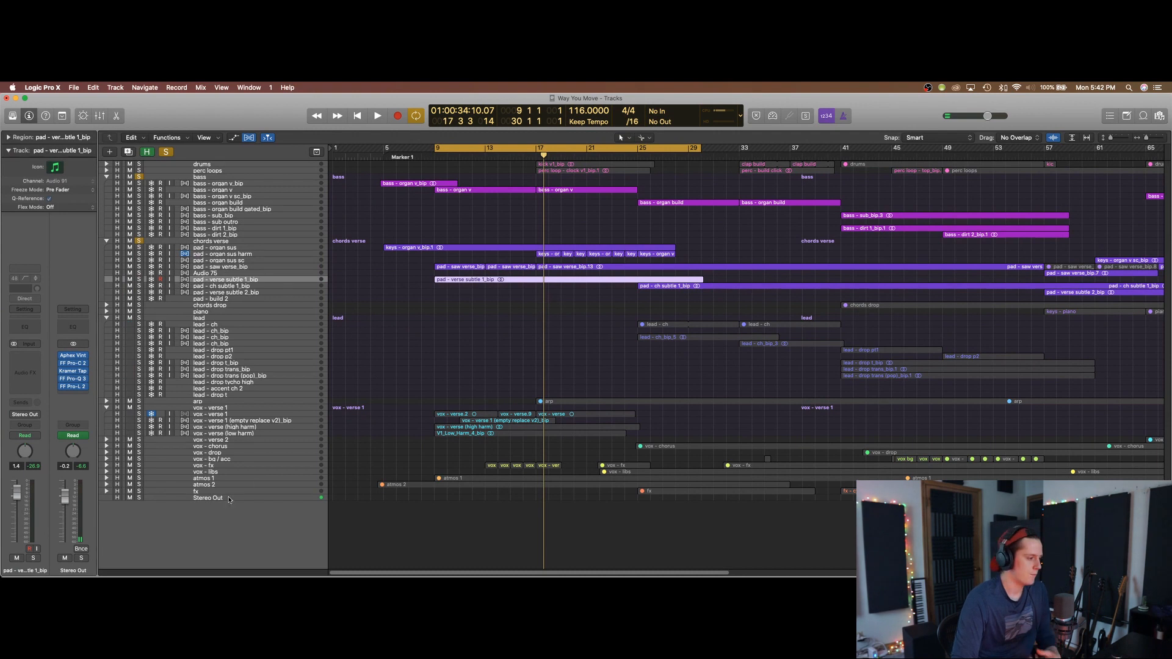
- Expand every track stack to look over the atmos and fx tracks, and collapse them all again
click(213, 479)
key(super+Down)
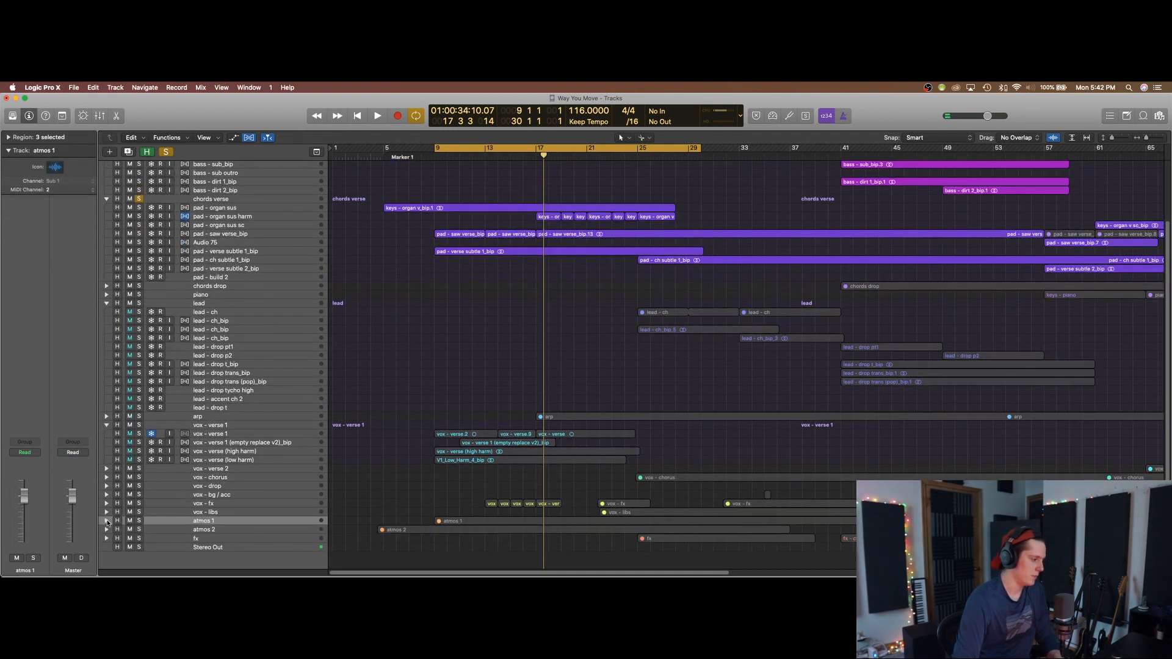
scroll(378, 440, down, 20)
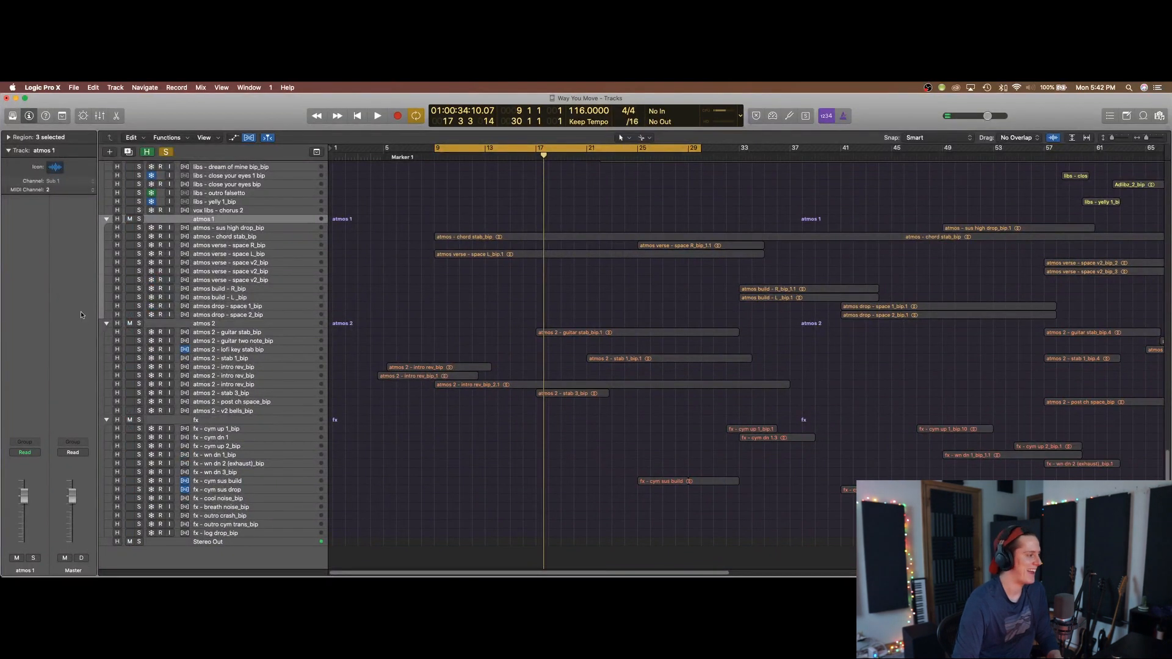
alt+click(107, 324)
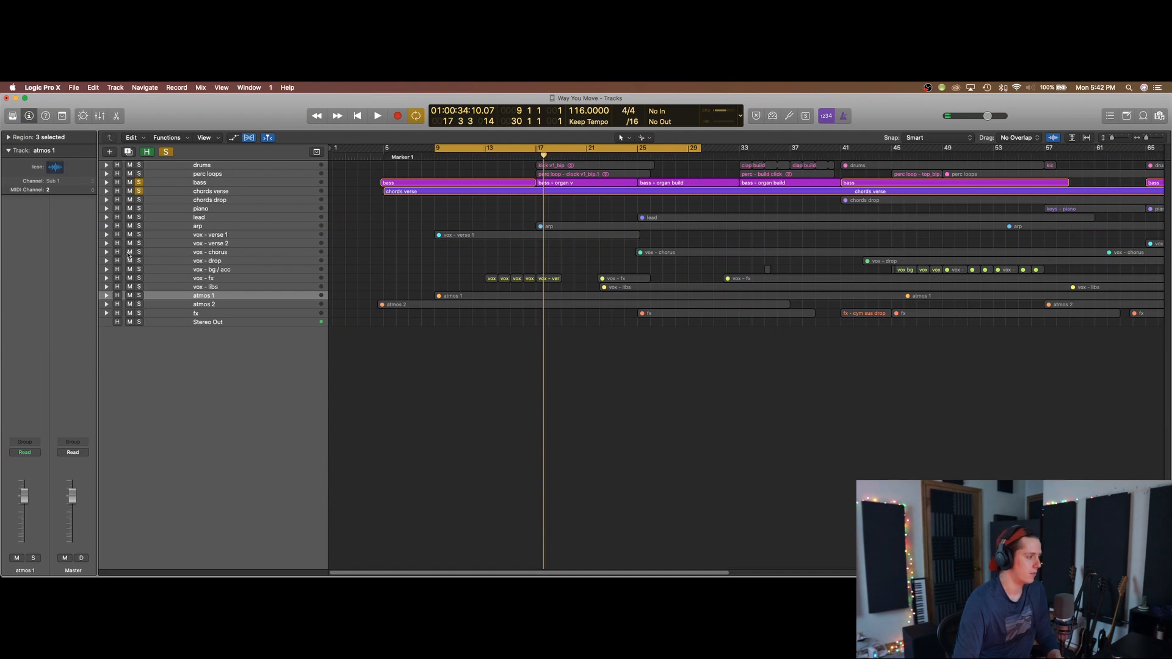
- Add vox - verse 1 to the soloed bass and chords verse stacks and play the cycled section
click(138, 234)
key(super+Down)
key(super+Down)
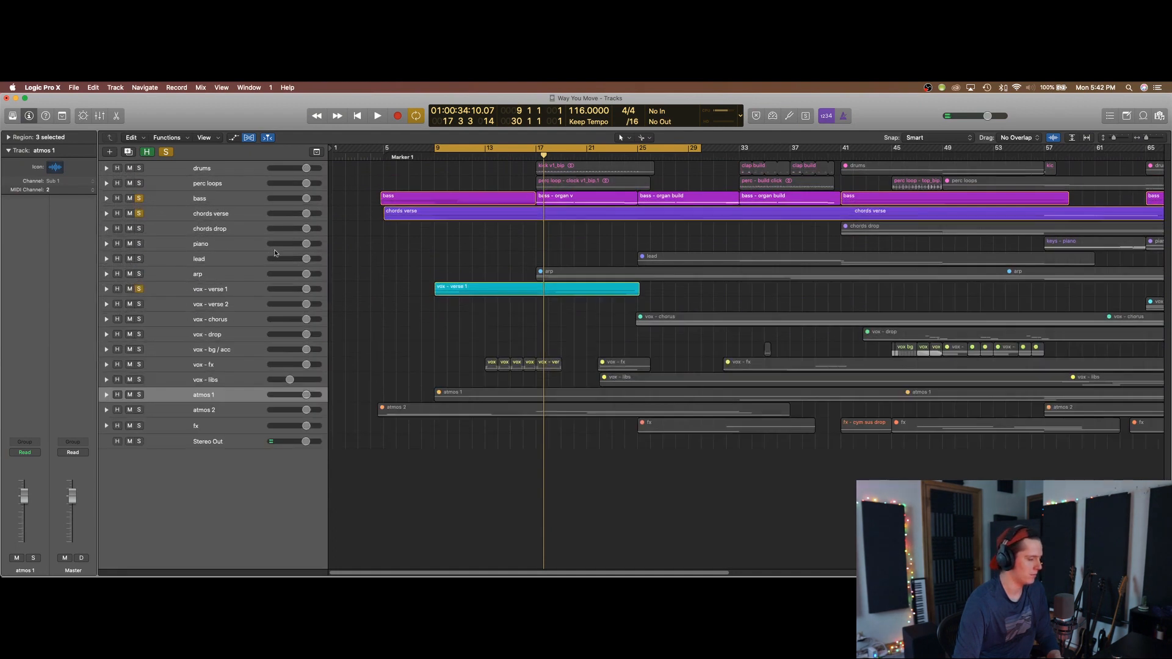
key(space)
key(super+Up)
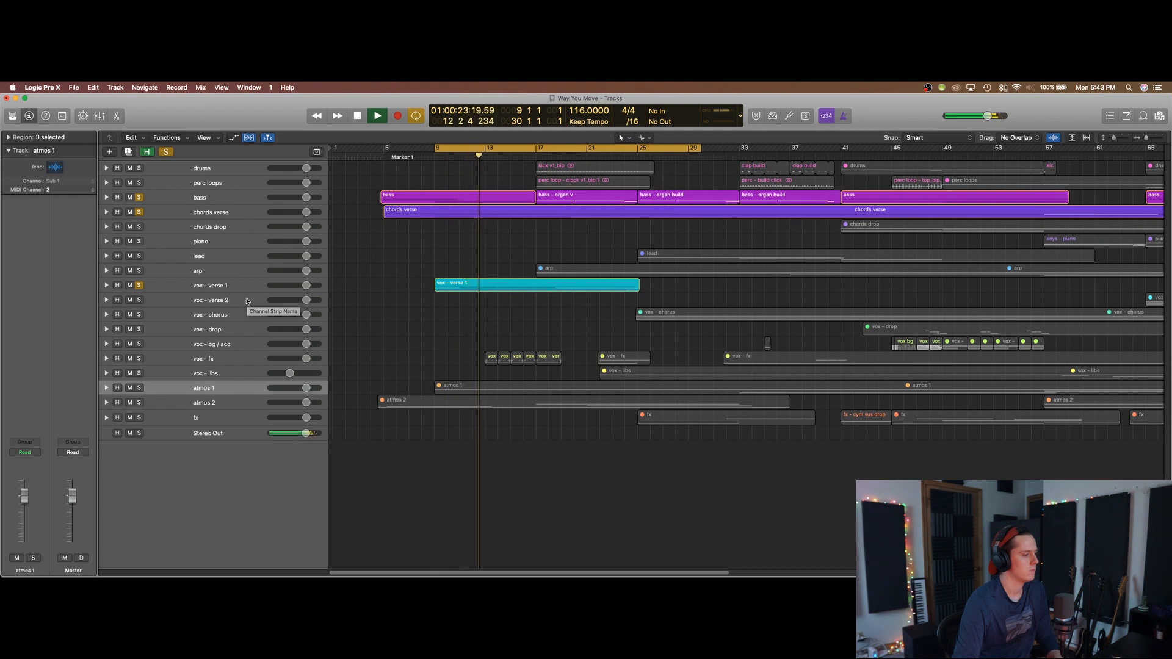
- Stop playback, switch cycling off and clear the solos on bass, chords verse and vox - verse 1
key(space)
ctrl+alt+click(356, 311)
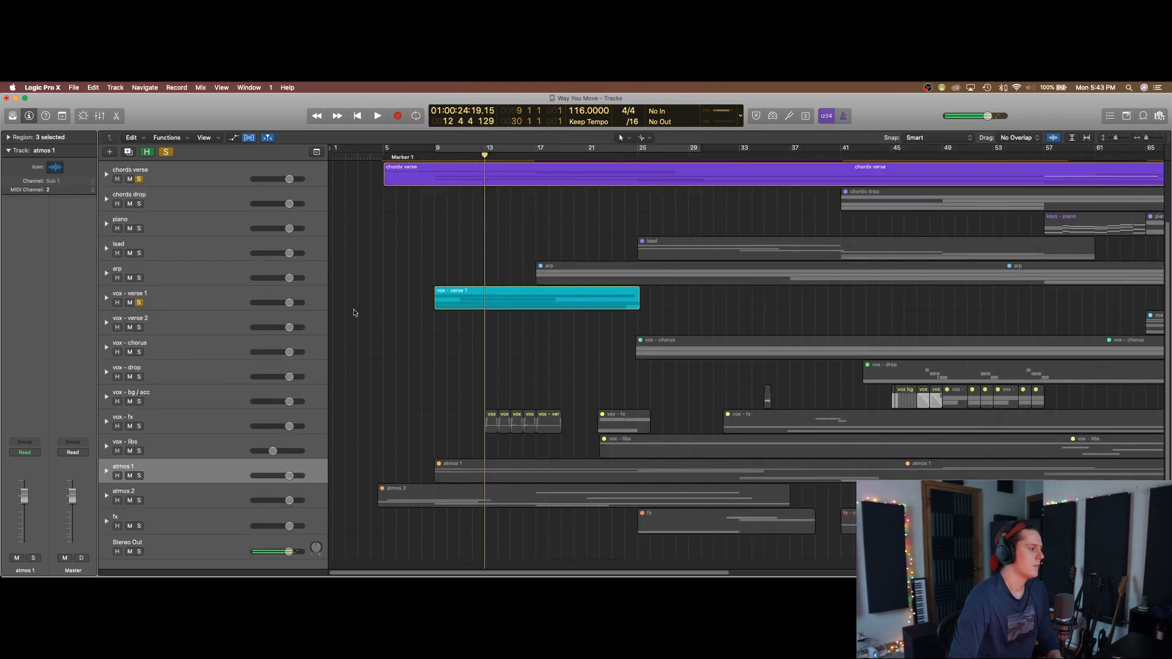
drag(139, 185, 145, 256)
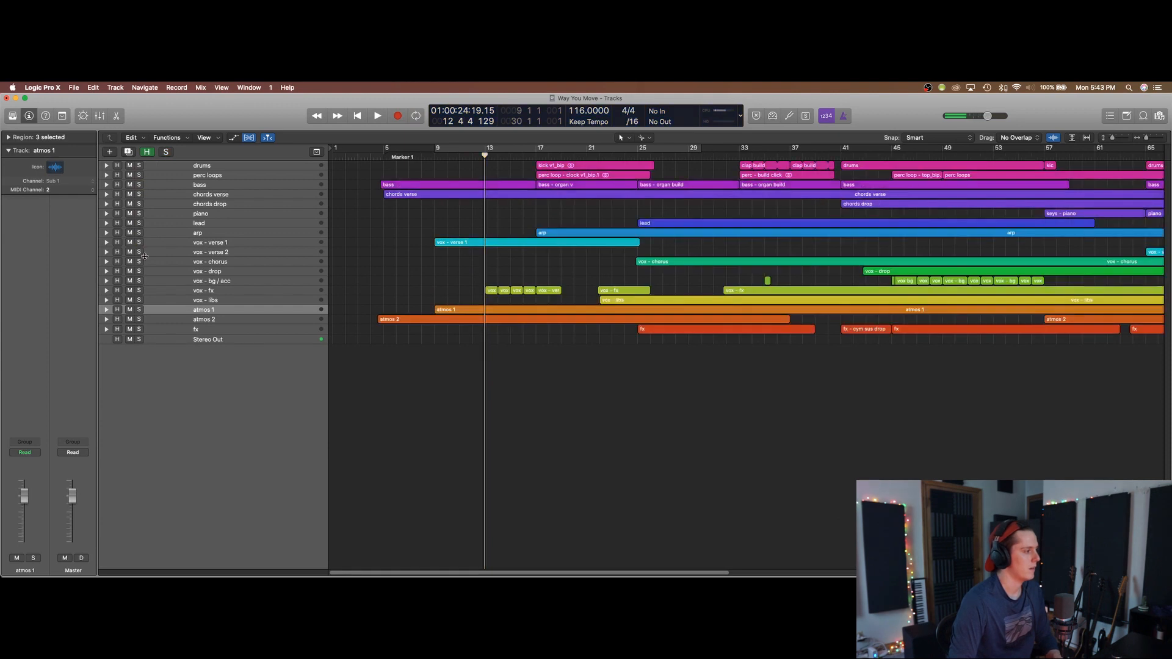
- Expand every track stack and look over the full-length arrangement down to the atmos and fx tracks
alt+click(107, 312)
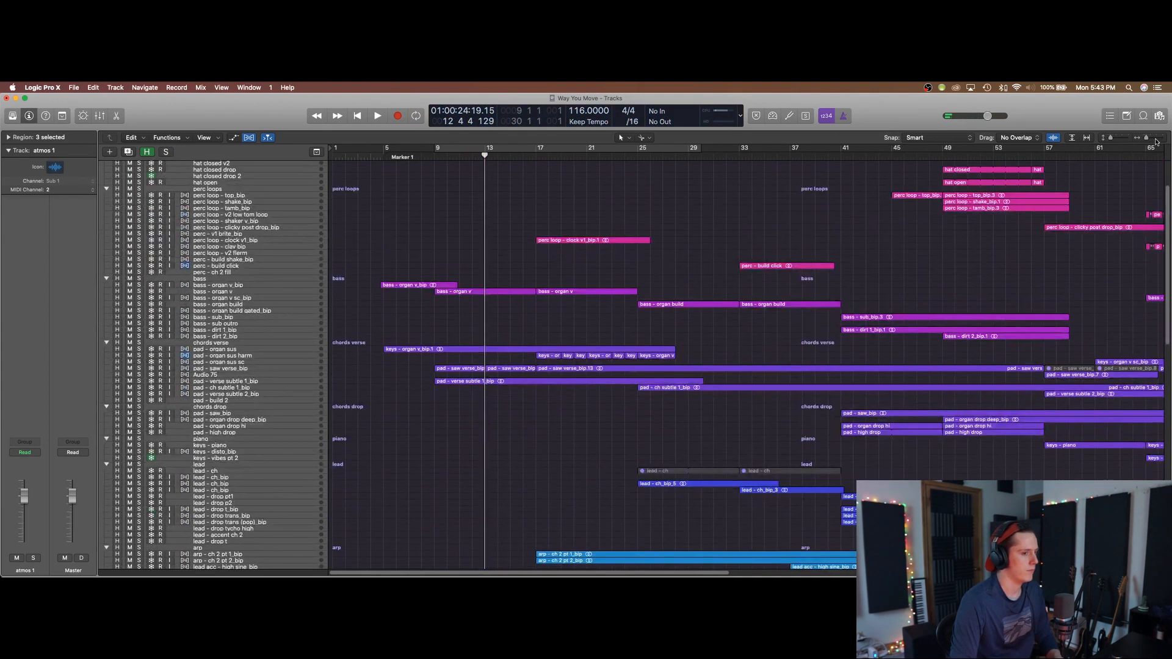
key(super+Left)
scroll(555, 418, down, 15)
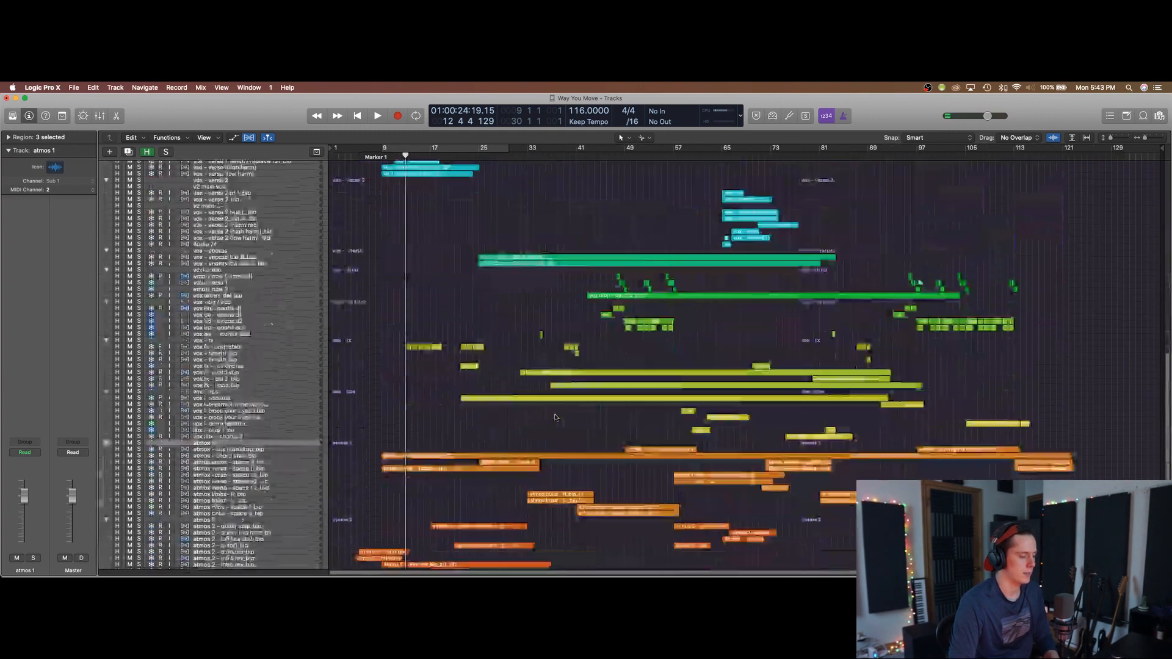
scroll(555, 418, down, 5)
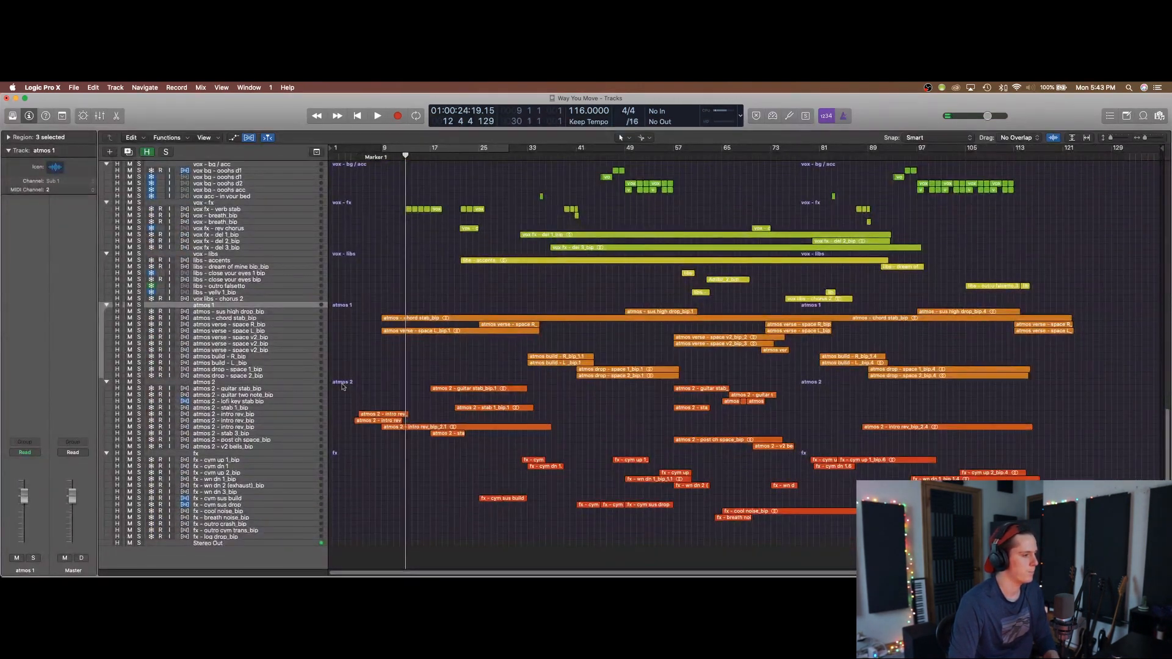
scroll(343, 386, up, 12)
- Move the playhead to bar 25 and set a cycle range of bars 41 to 62, replacing it with bars 25 to 33
click(476, 157)
drag(576, 150, 703, 151)
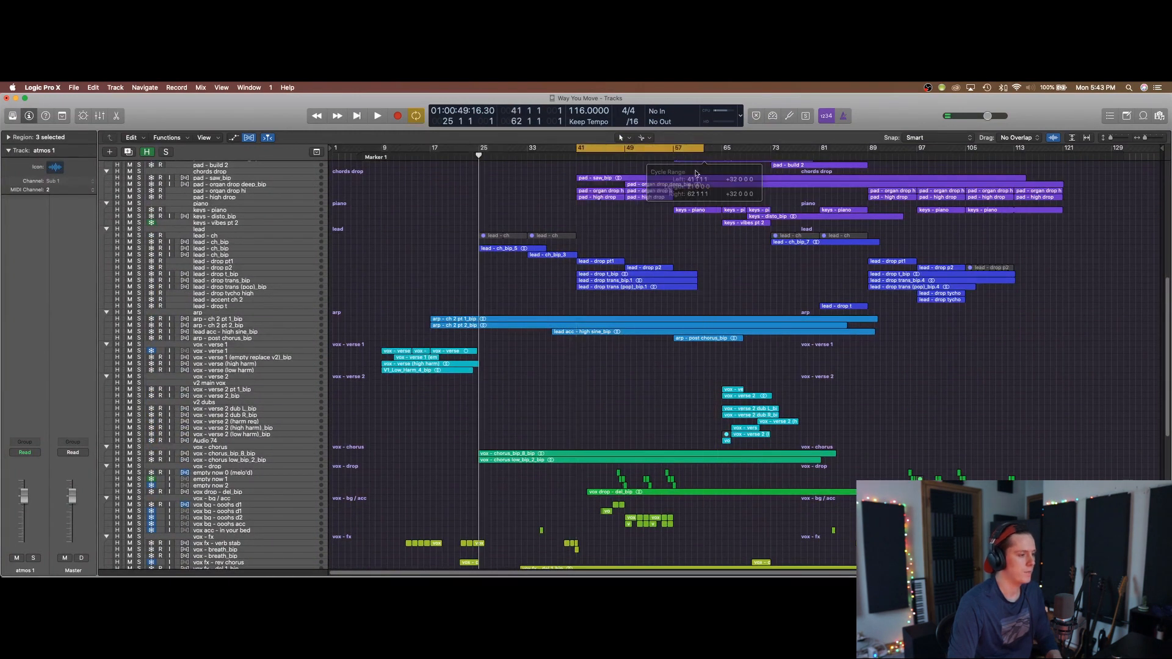
scroll(679, 242, up, 6)
scroll(679, 242, down, 6)
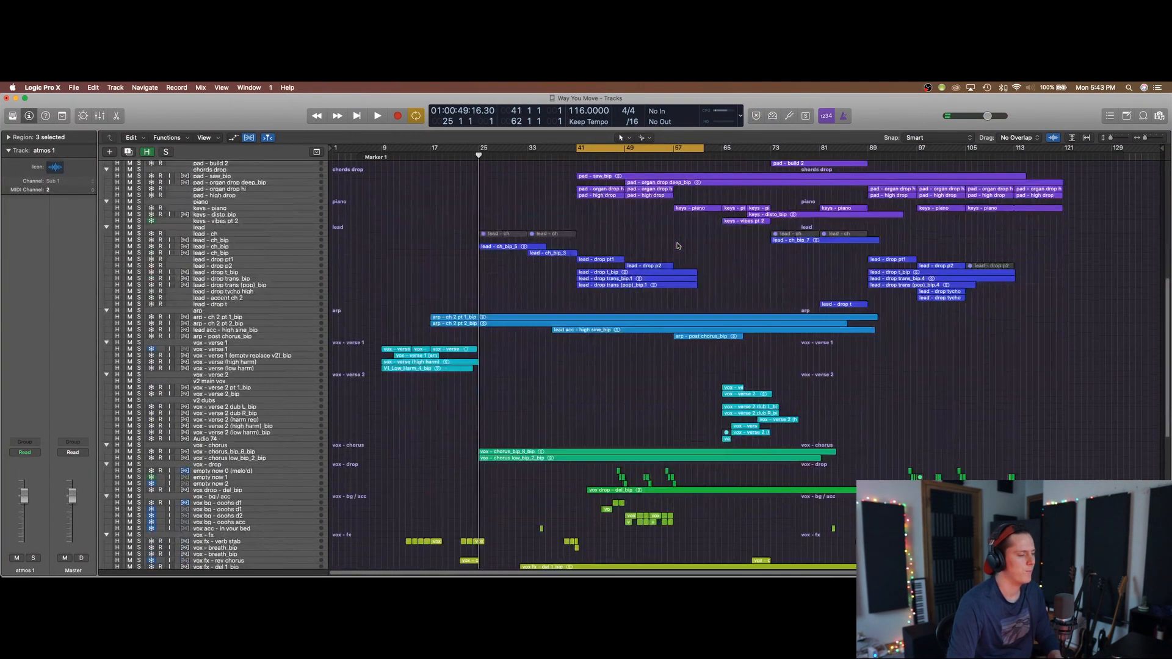
drag(480, 149, 525, 149)
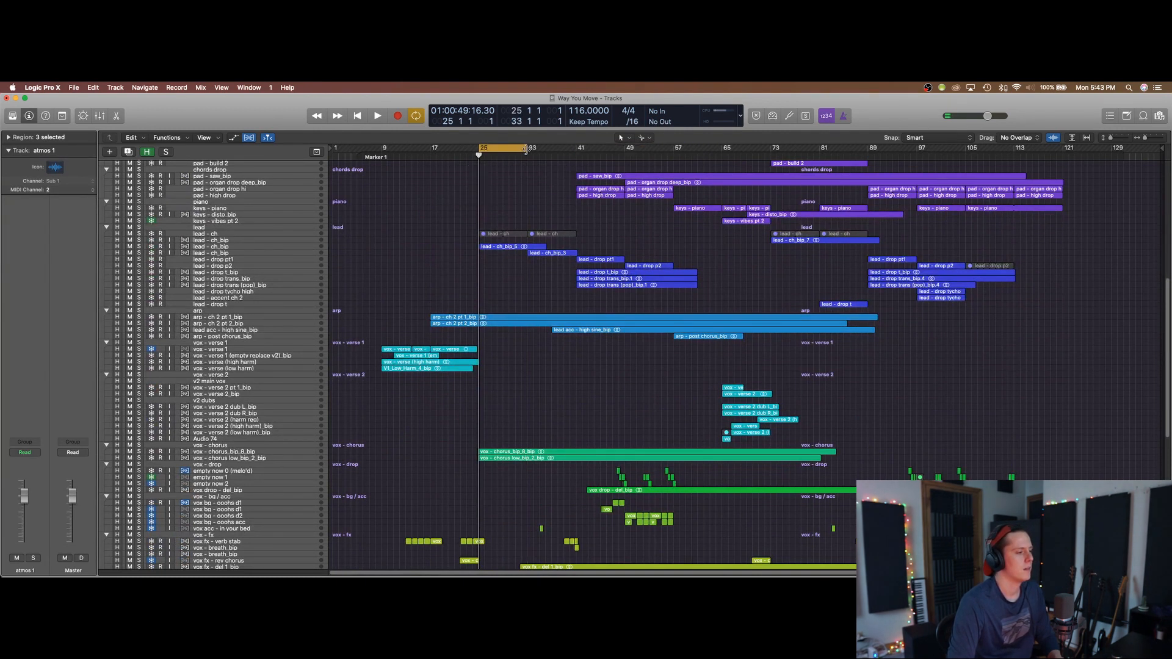
- Select the vox fx - verb stab track and briefly show the Mixer before hiding it again
scroll(267, 240, down, 10)
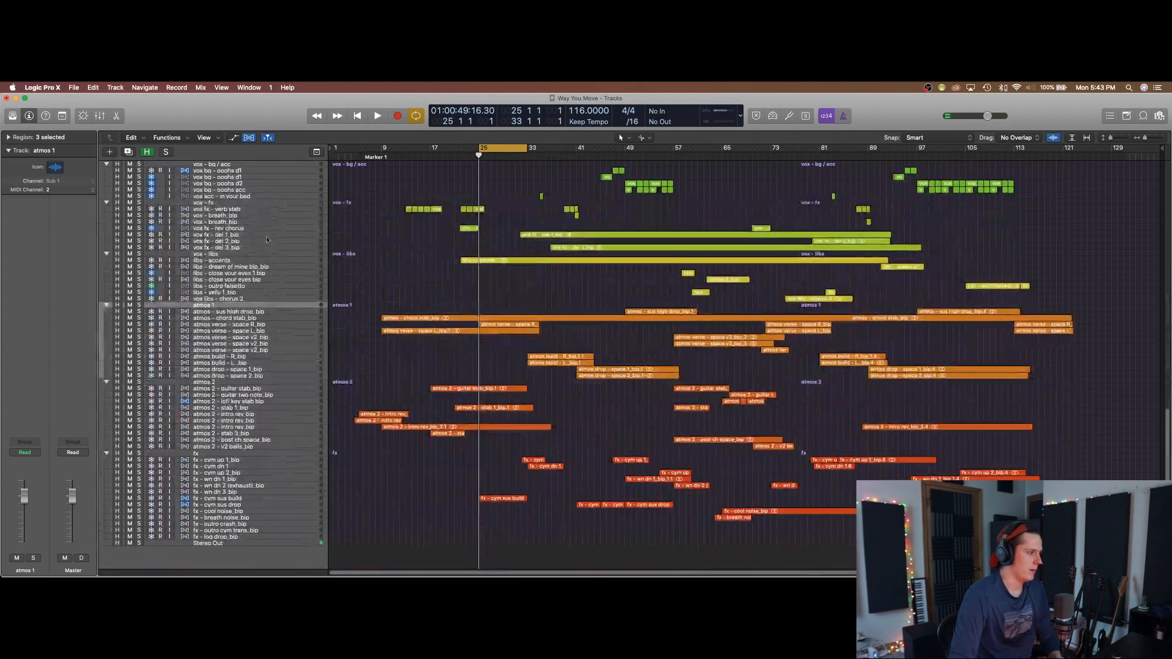
click(293, 209)
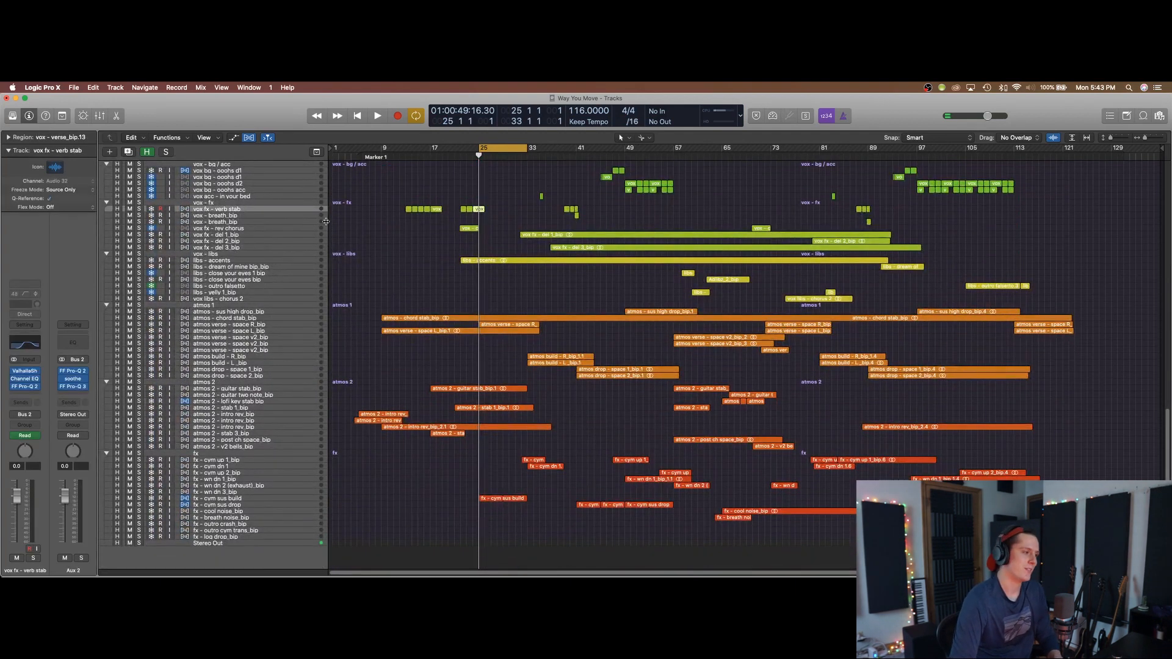
key(x)
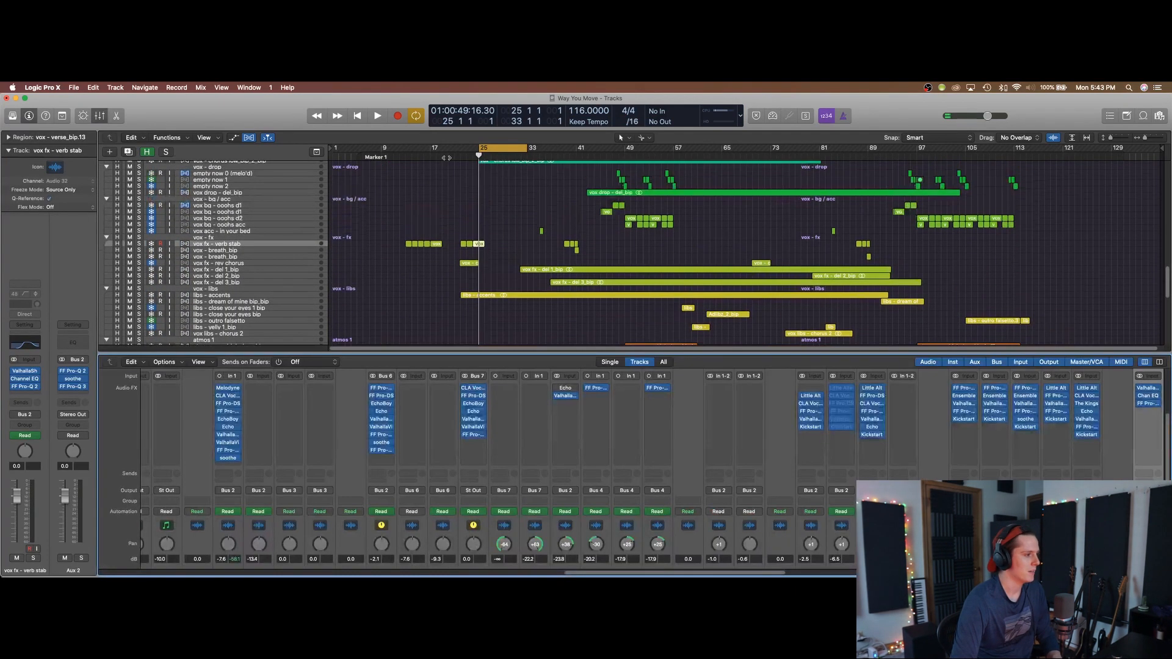
key(x)
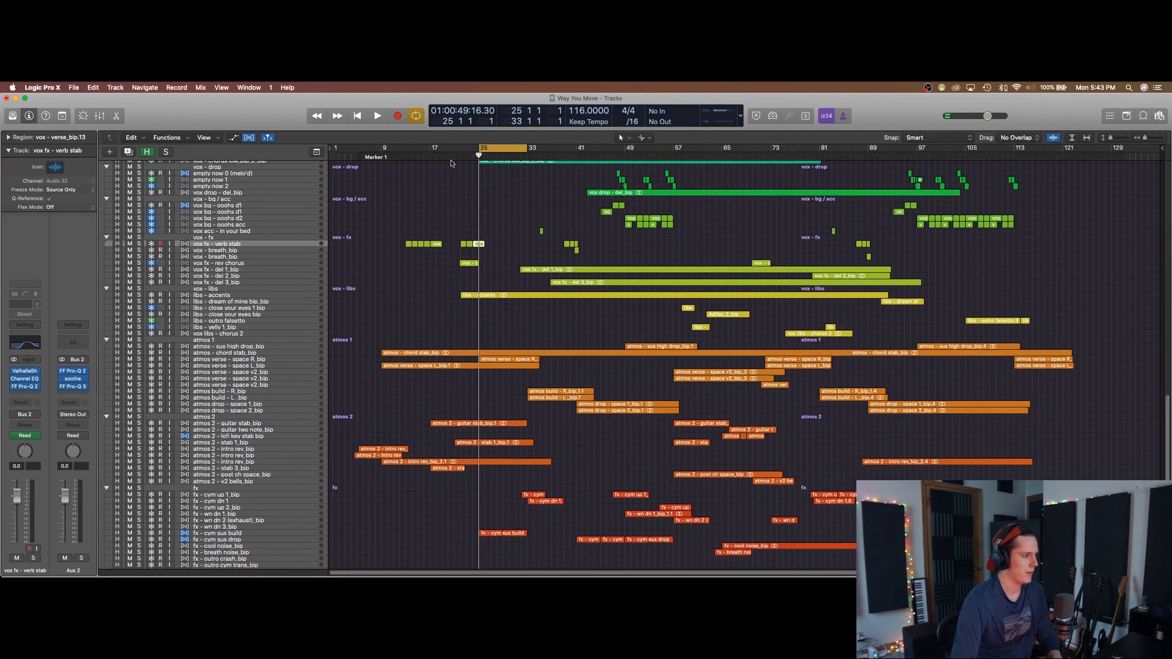
- Set the cycle range to bars 22 to 32 and inspect the libs - accents and vox fx - verb stab tracks
drag(460, 152, 516, 153)
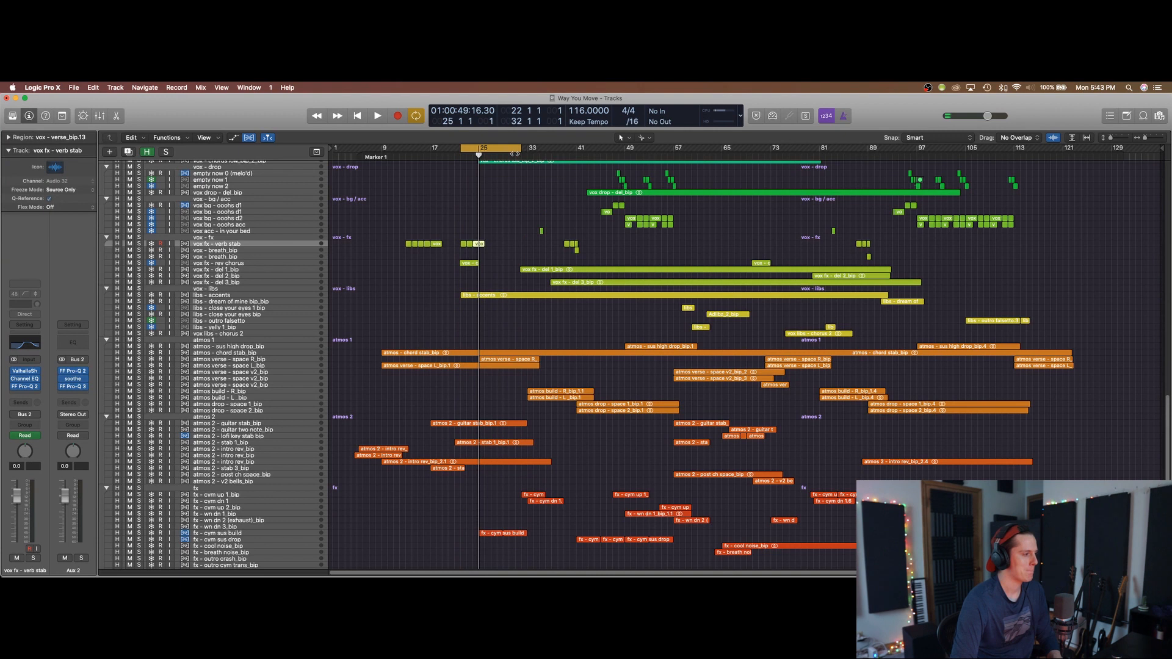
click(265, 297)
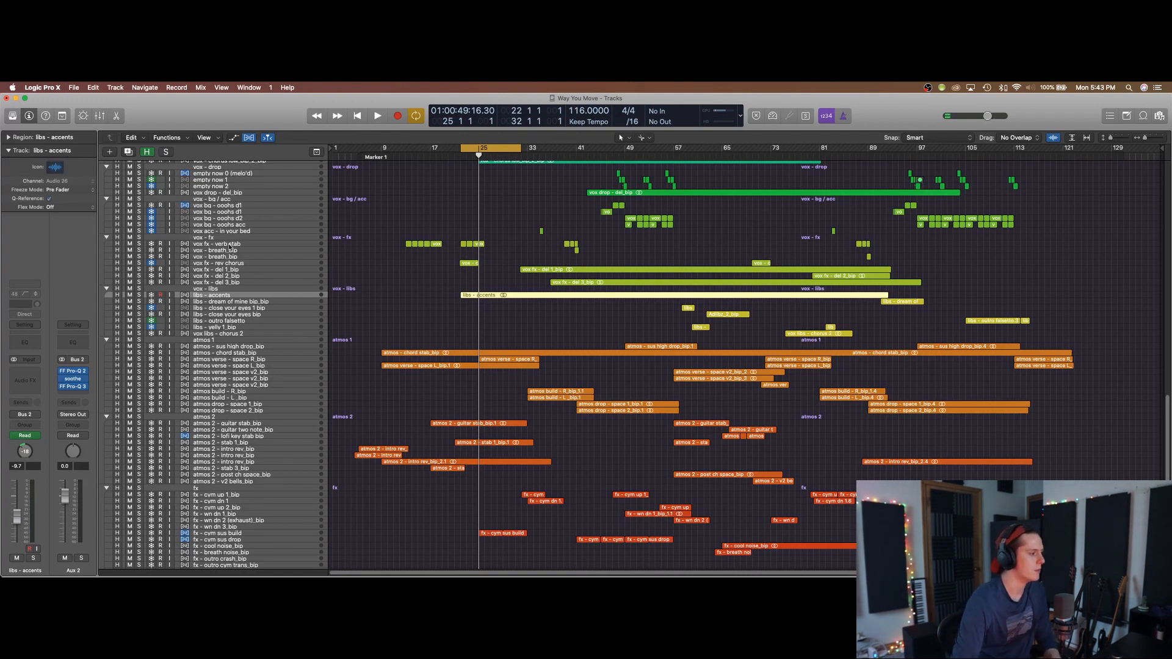
click(234, 244)
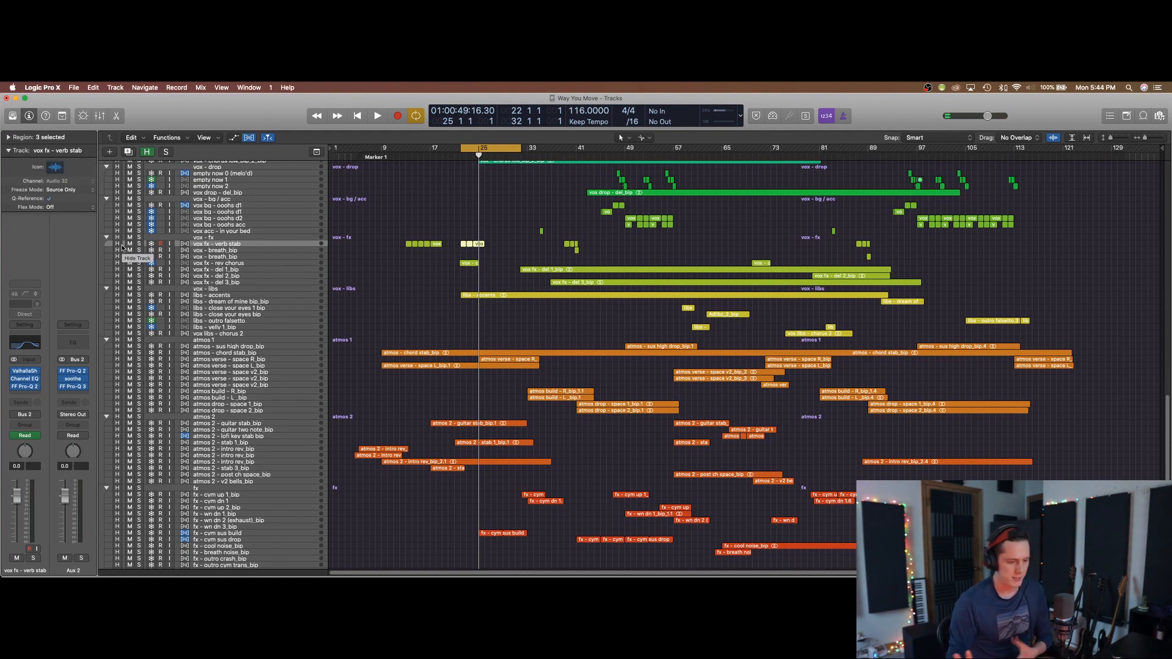
- Switch cycling off and look over the vocal stacks from vox - verse 1 to vox - libs
key(c)
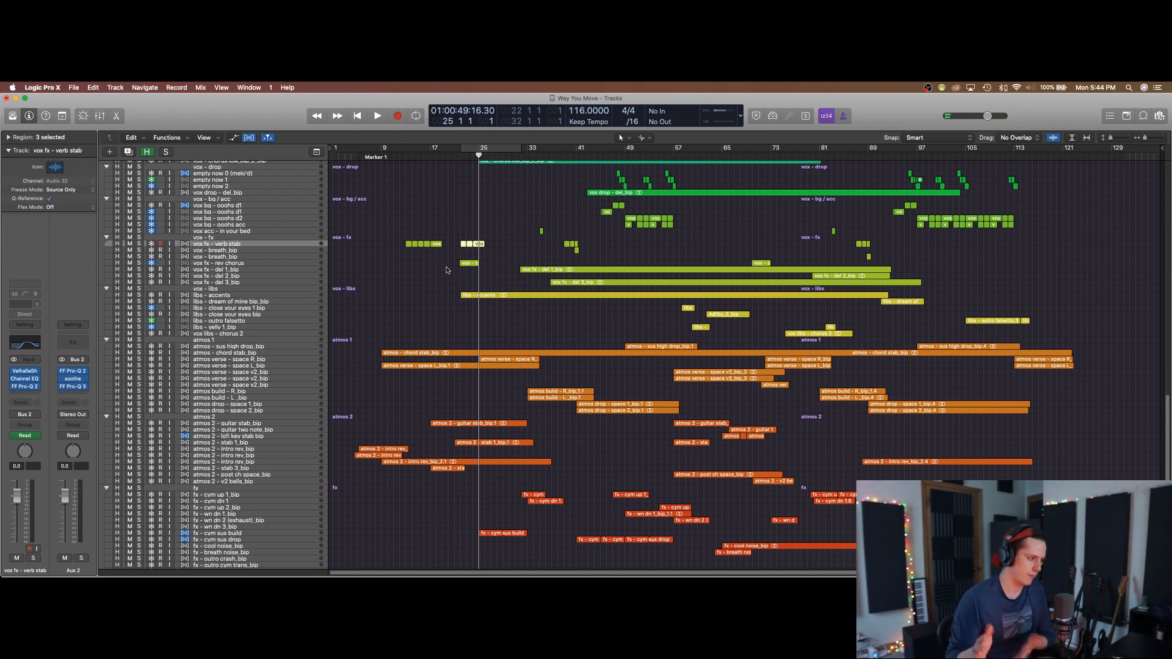
scroll(151, 283, down, 2)
scroll(151, 284, up, 5)
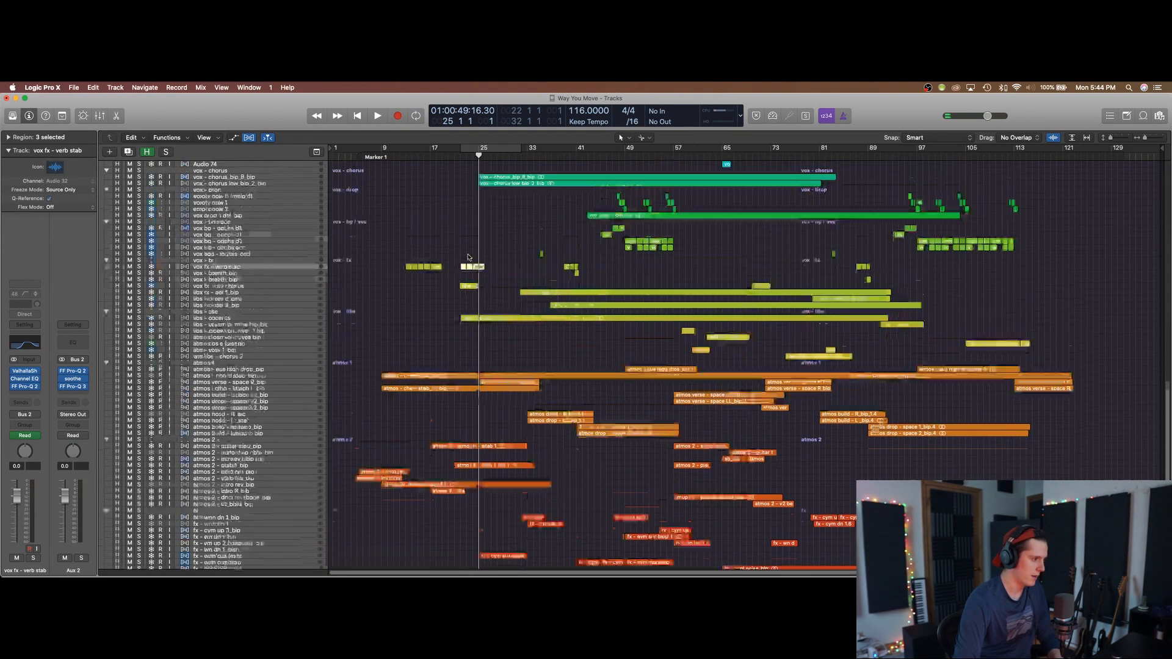
scroll(473, 350, up, 4)
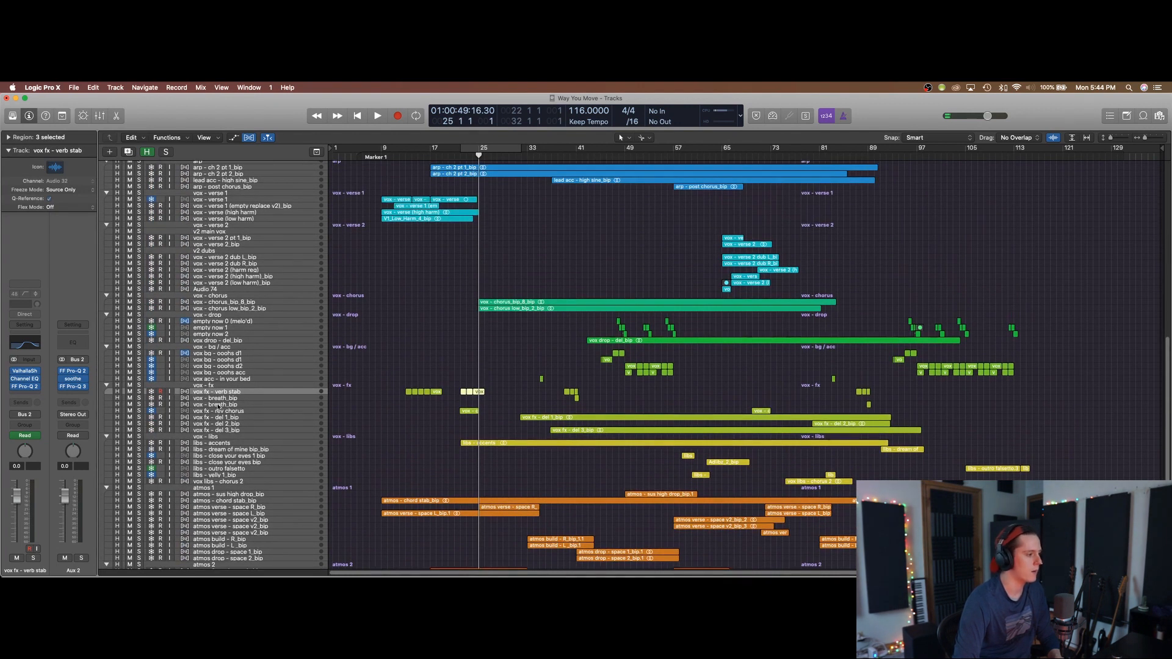
- Set the cycle range to bars 13 to 41 and select the vox fx - verb stab track with its regions in that range
scroll(459, 324, down, 3)
click(1146, 142)
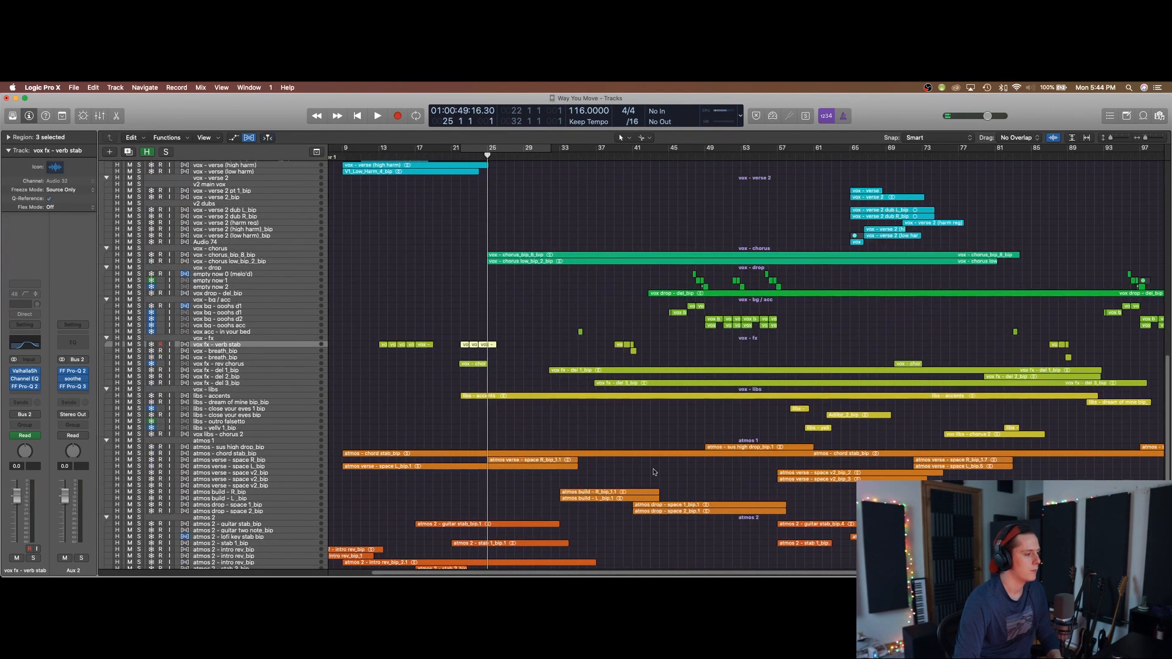
scroll(656, 471, down, 3)
scroll(473, 550, left, 2)
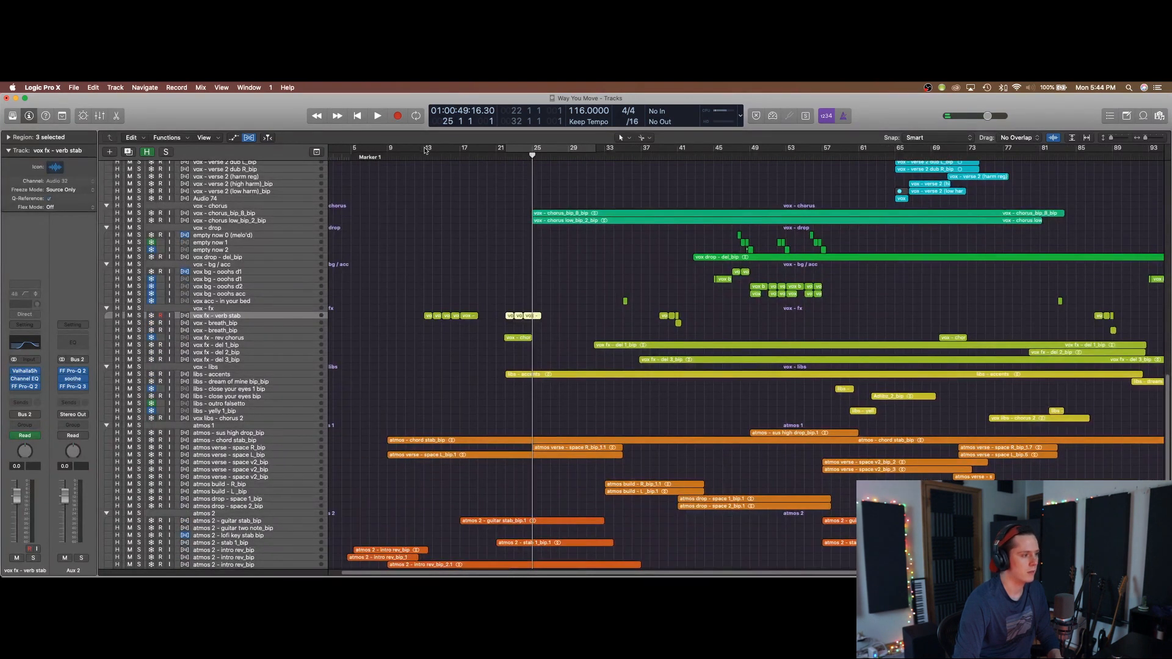
drag(425, 150, 678, 148)
click(234, 318)
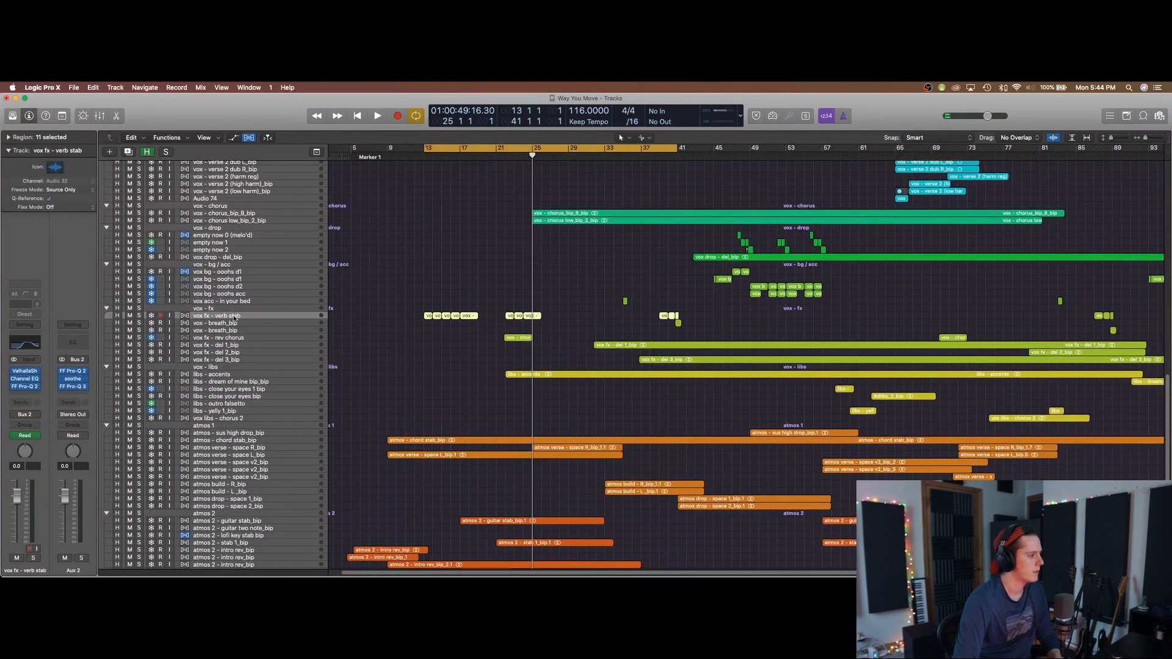
- Solo the vox - fx and vox - libs stacks and audition them briefly from bar 13
click(139, 308)
click(139, 367)
key(super+Down)
key(super+Down)
key(super+Down)
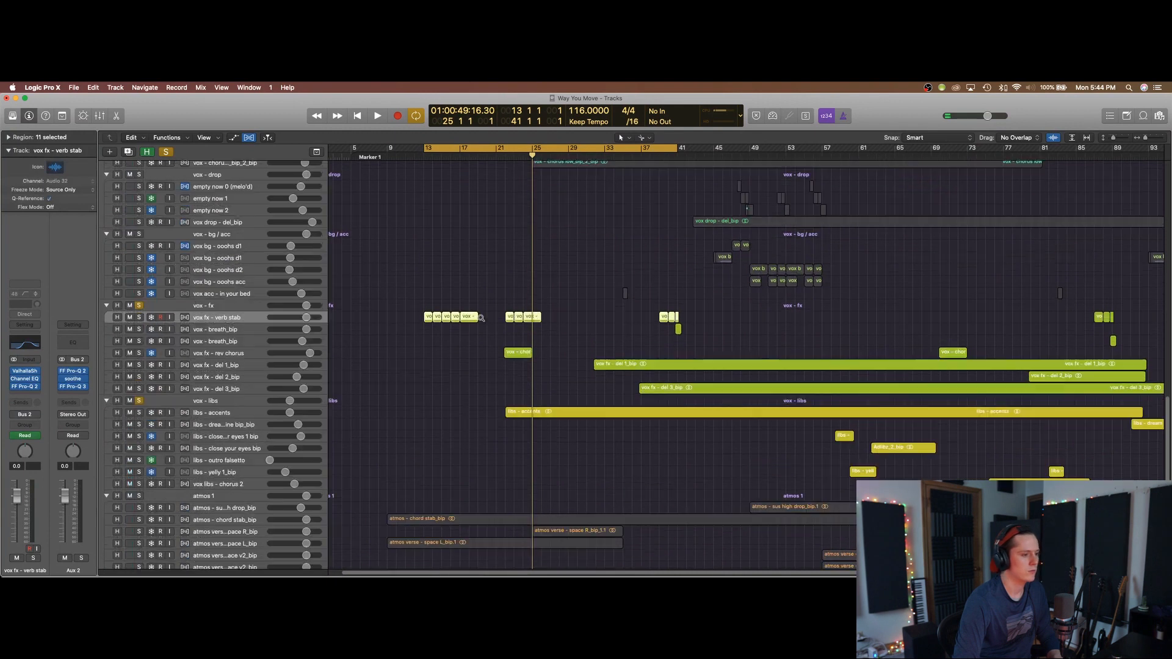
key(space)
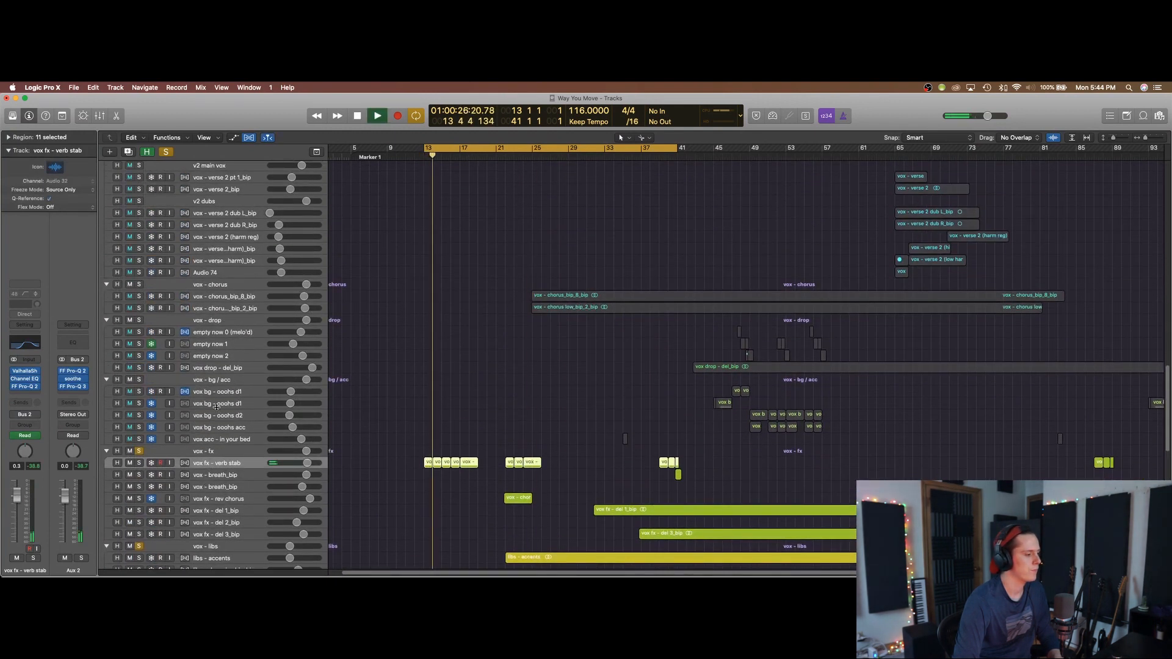
scroll(223, 323, up, 5)
key(space)
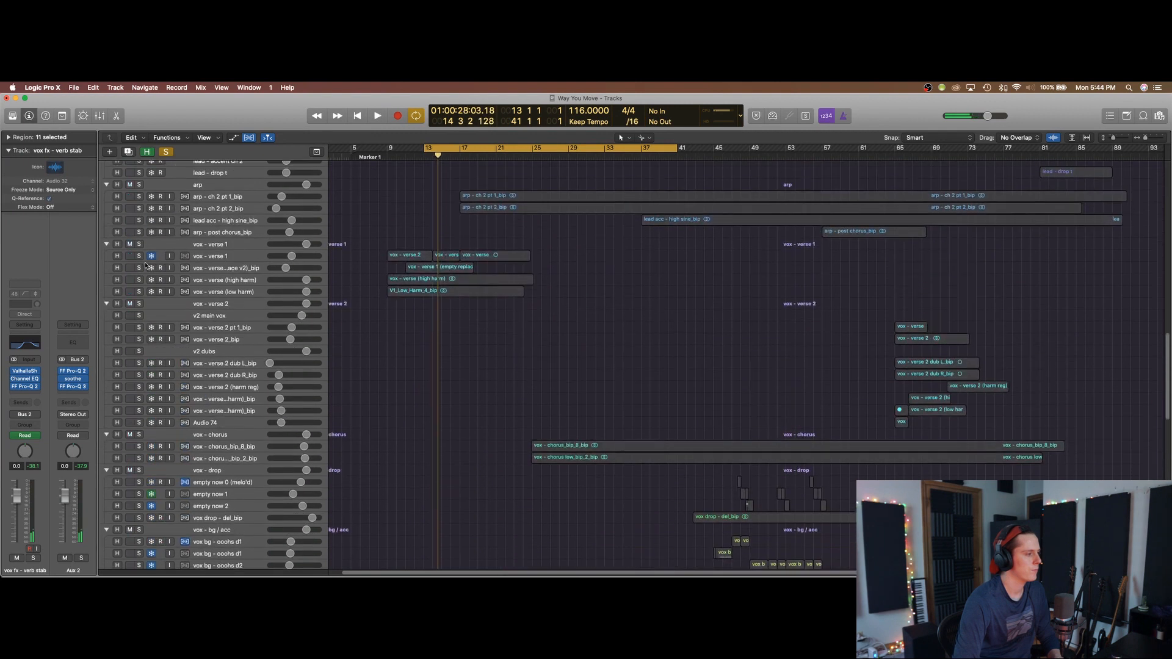
- Add the vox - verse 1 stack to the solo, audition it with the effects from bar 13, and switch cycling off
click(138, 244)
key(space)
scroll(483, 293, down, 5)
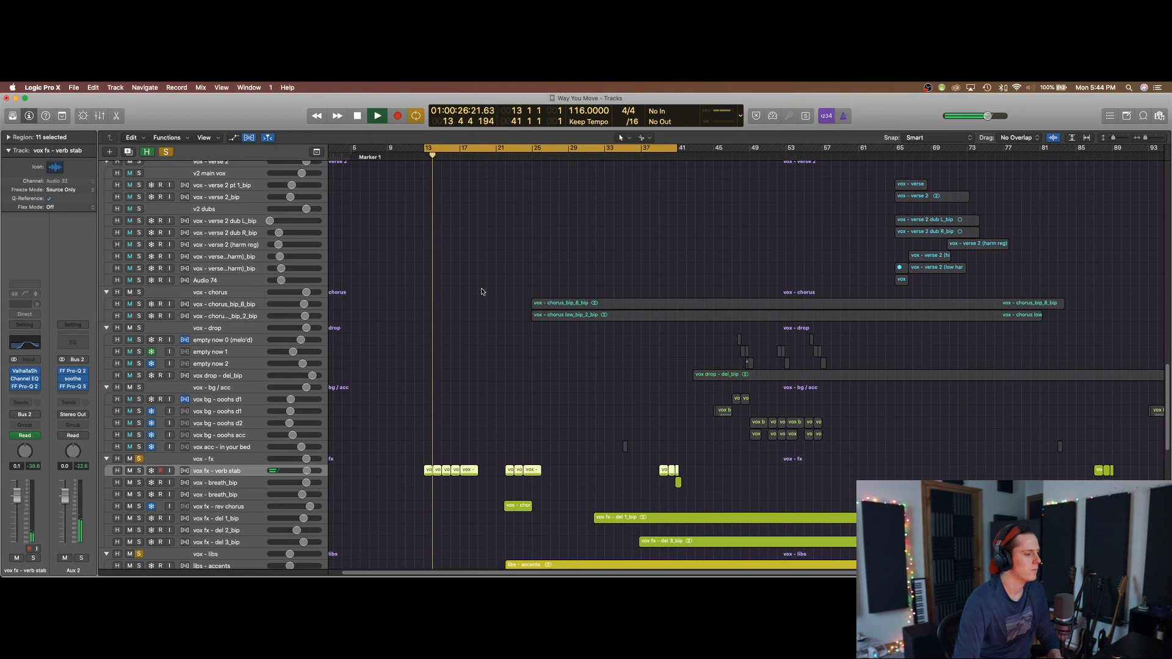
key(c)
click(494, 359)
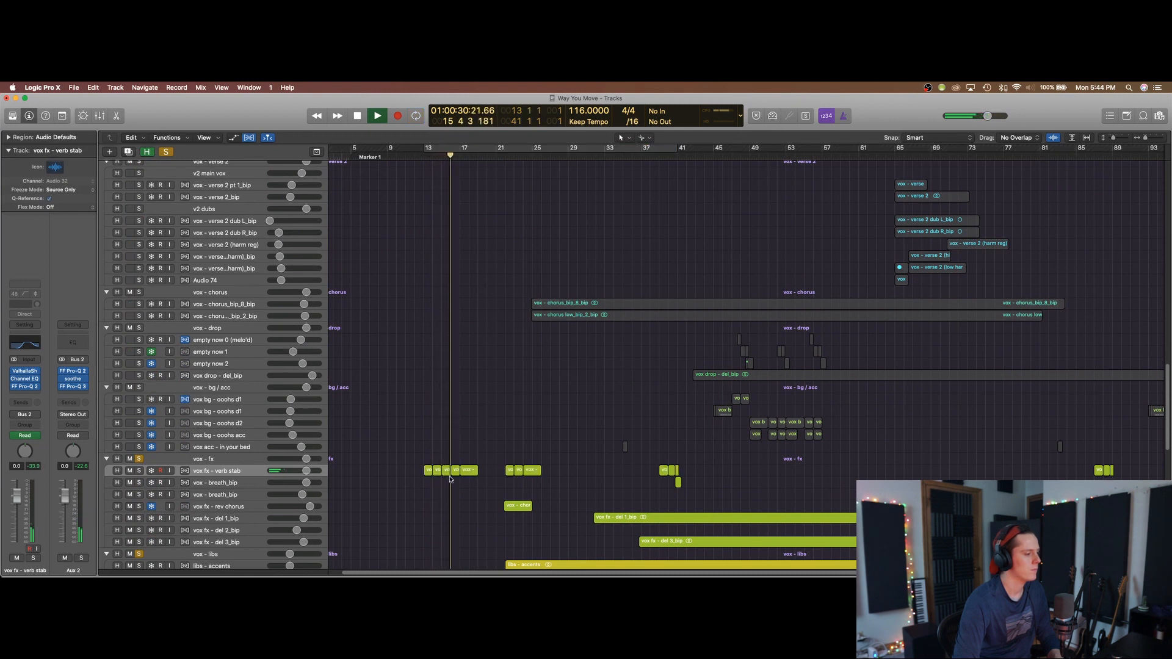
key(space)
click(240, 474)
click(479, 458)
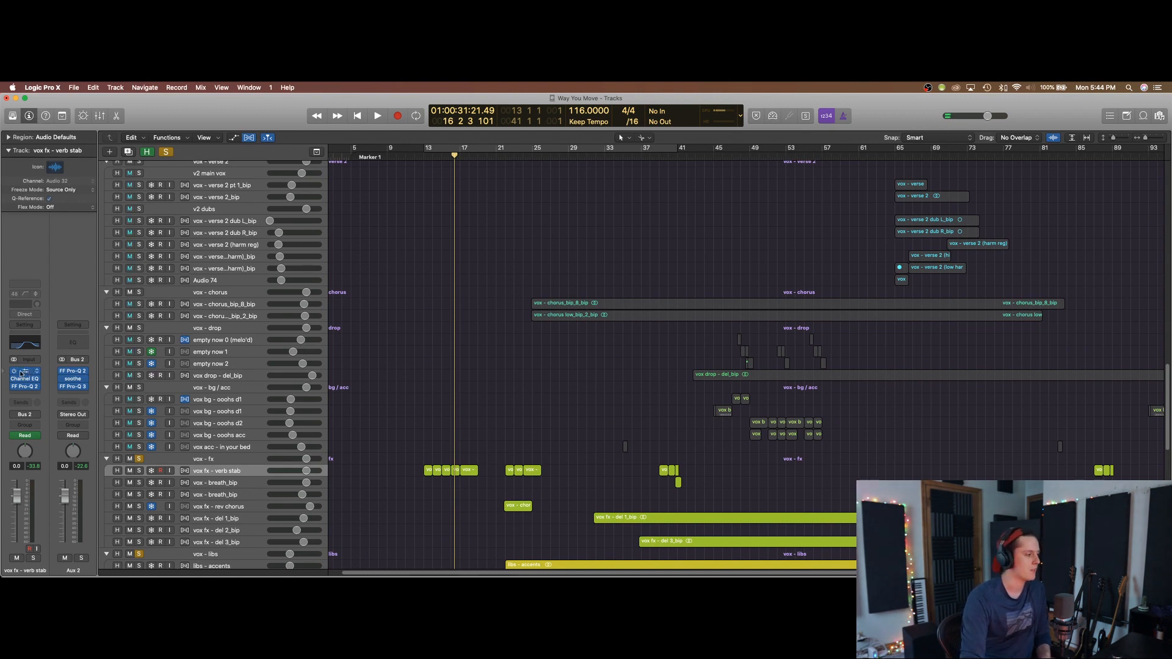
key(c)
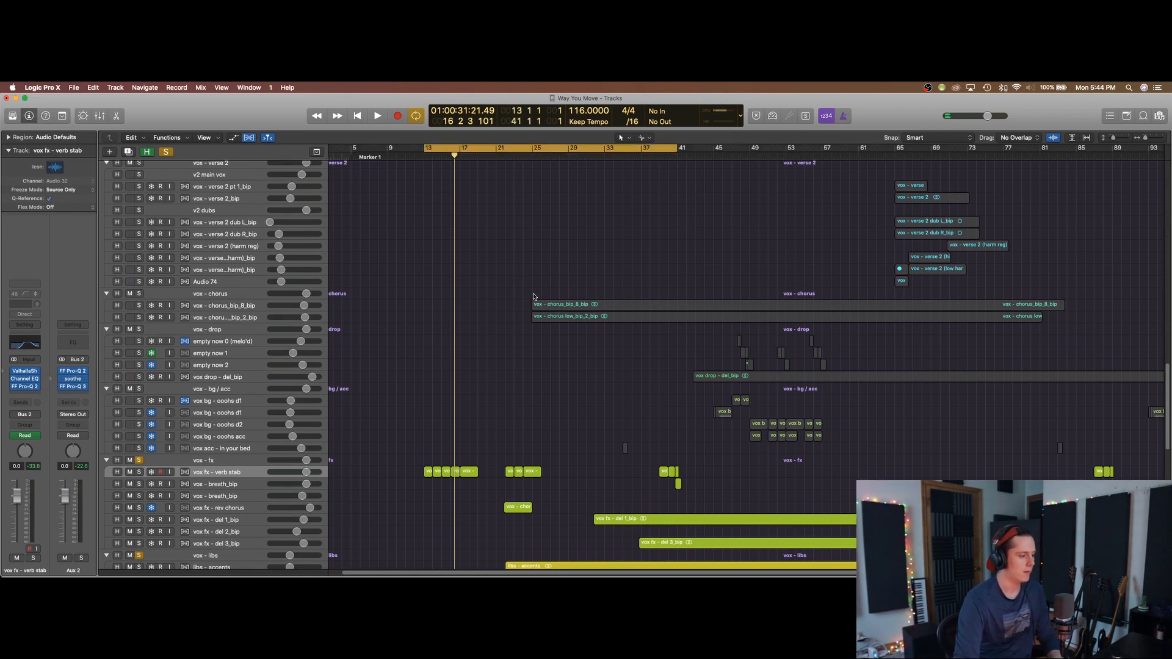
key(super+Up)
key(super+Up)
key(super+Up)
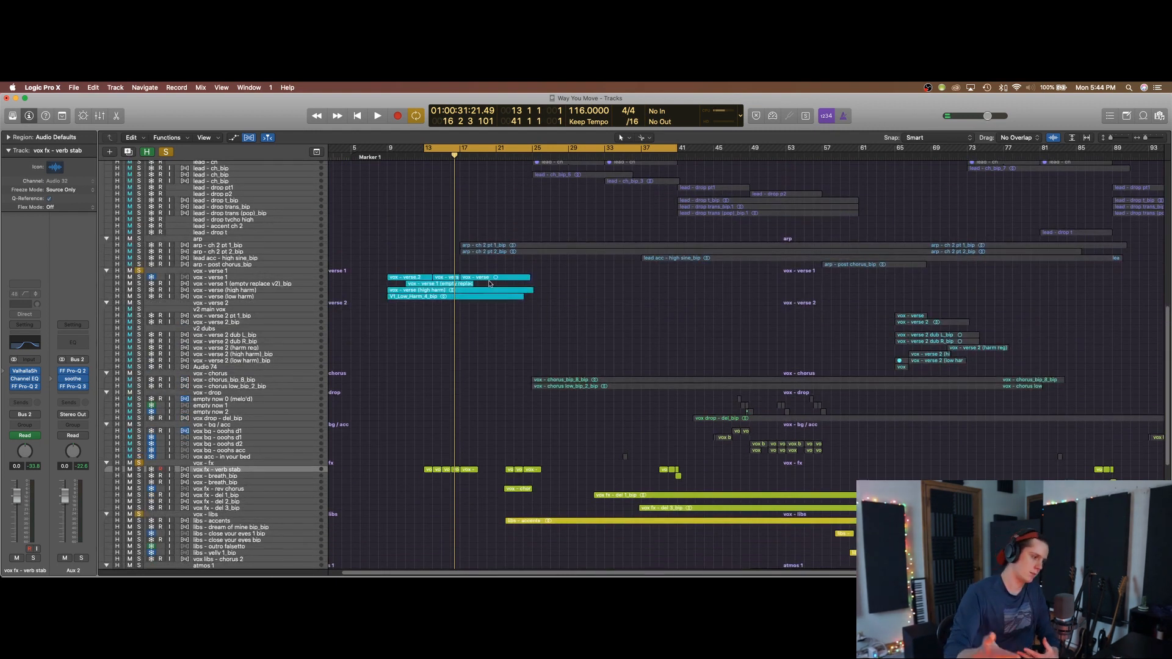
key(c)
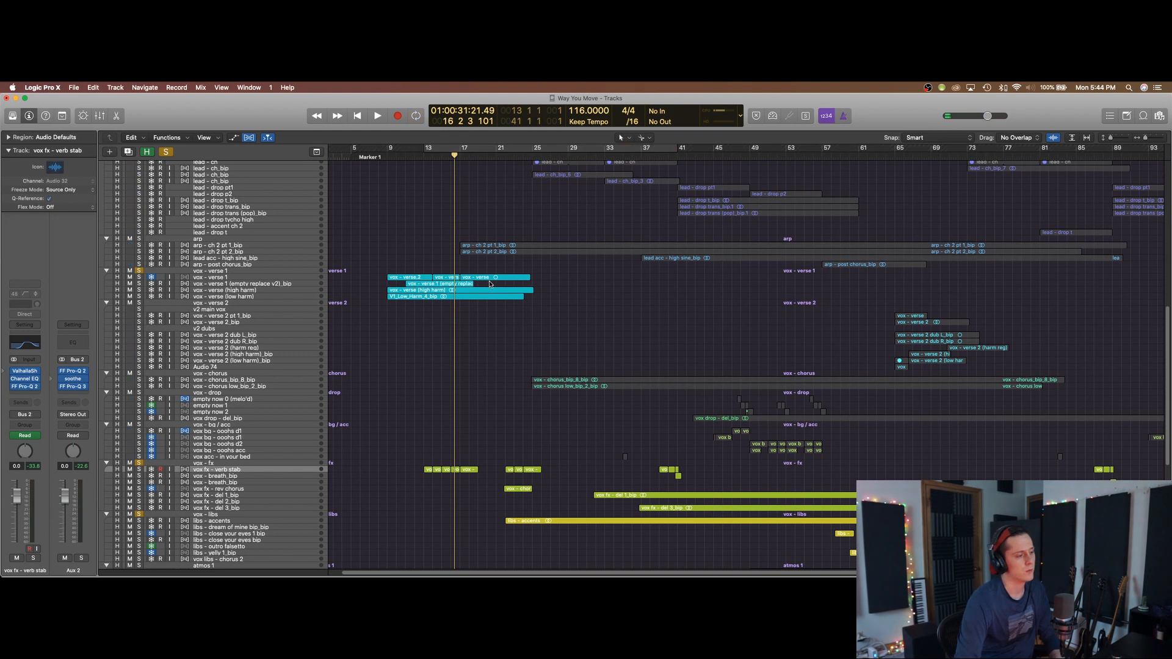
- Play the soloed vocals from about bar 22, stopping and restarting playback from bar 21
scroll(491, 383, up, 1)
scroll(492, 382, down, 6)
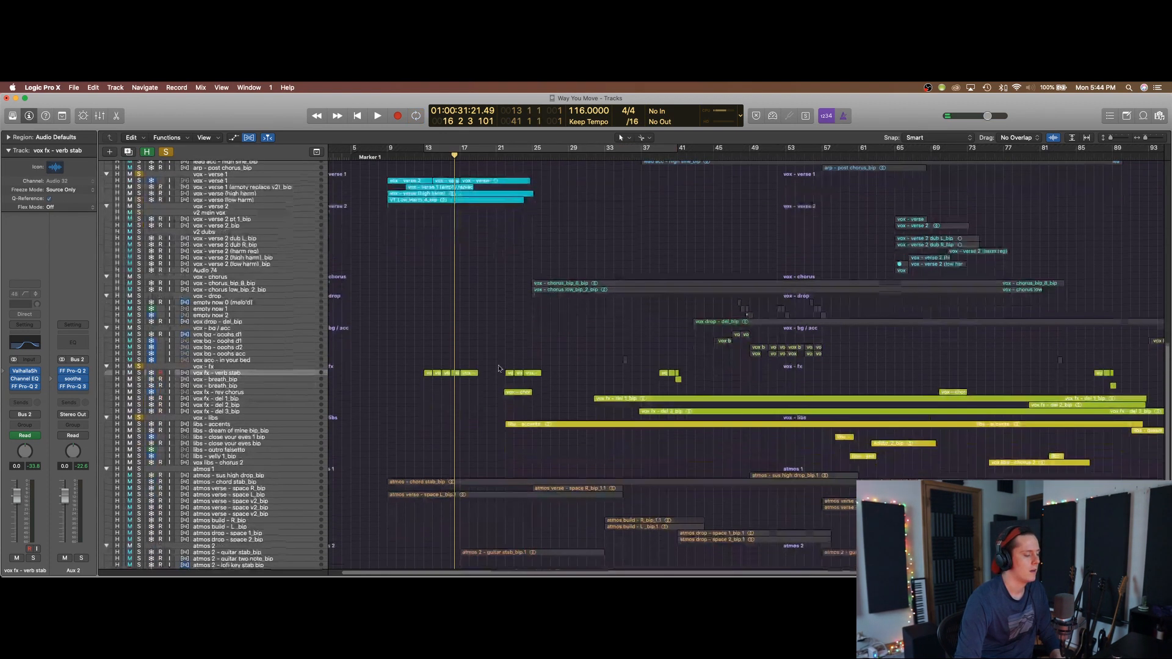
click(501, 155)
key(space)
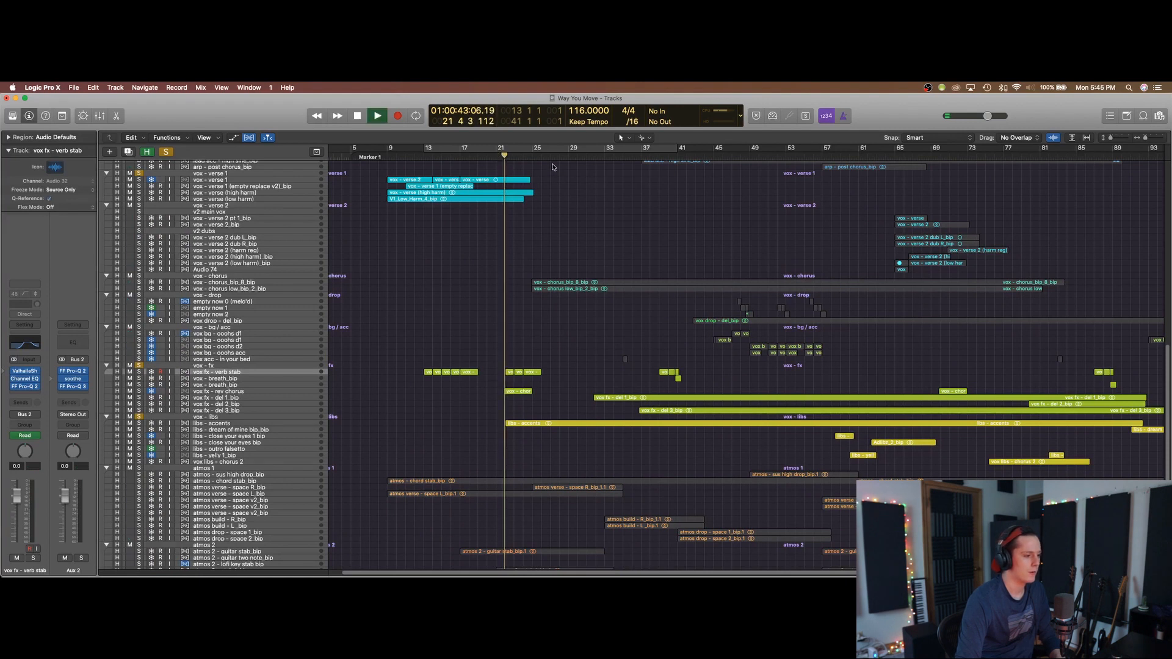
key(space)
click(497, 155)
key(space)
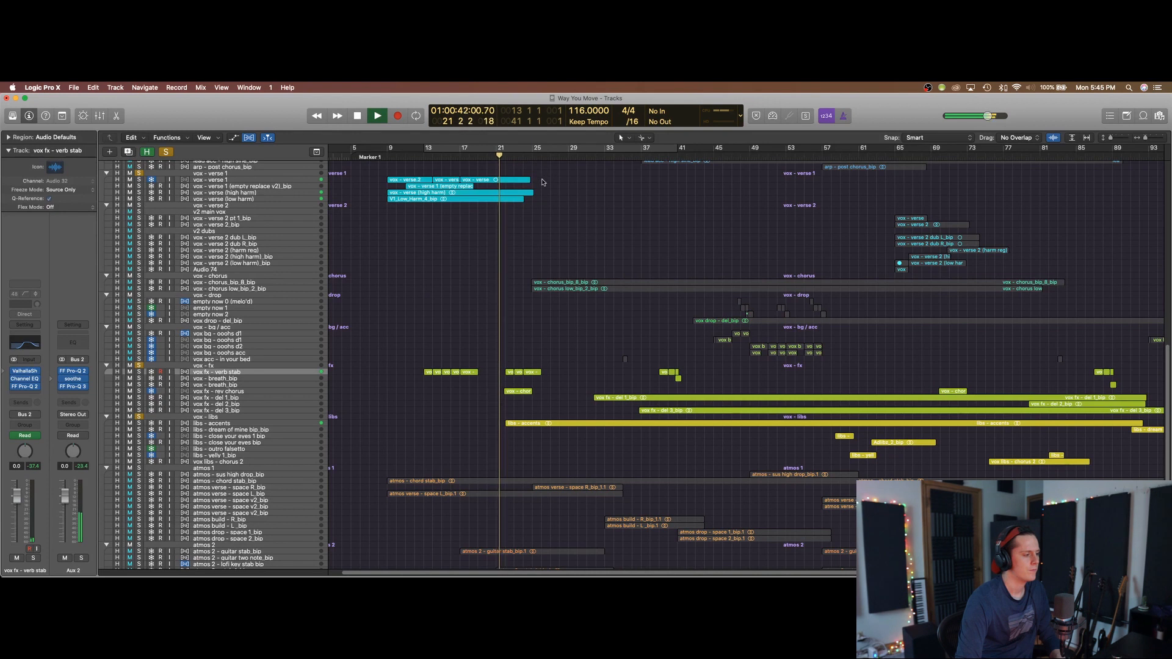
- Mute the vox fx - verb stab track during playback, select the libs - accents track and stop playback
click(139, 371)
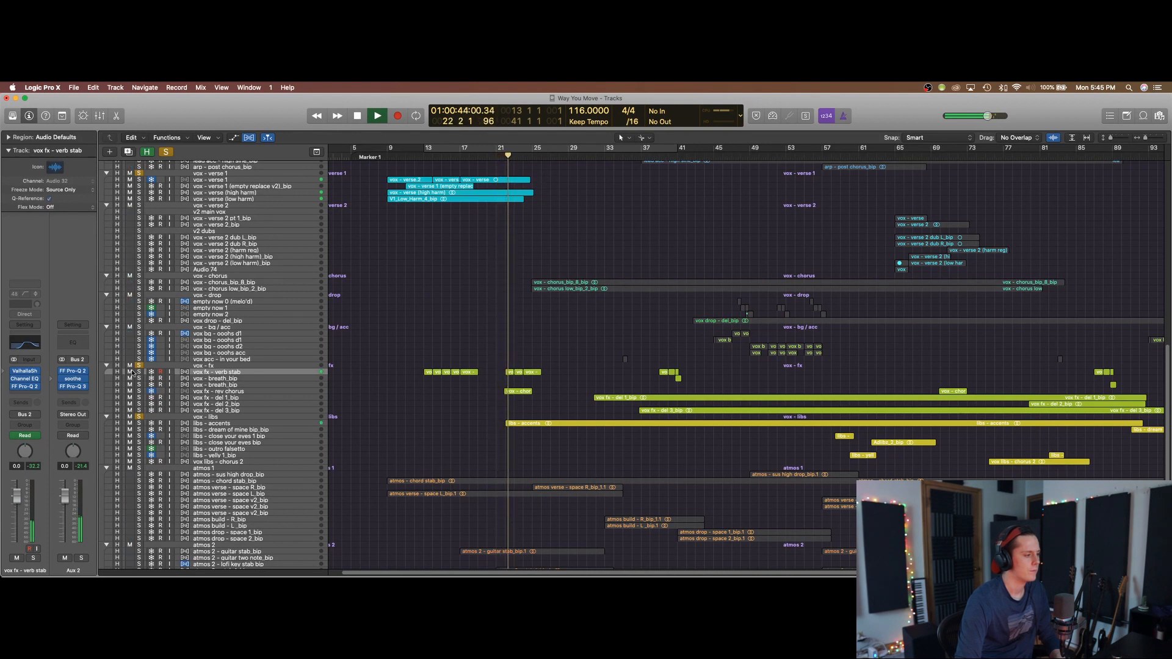
key(m)
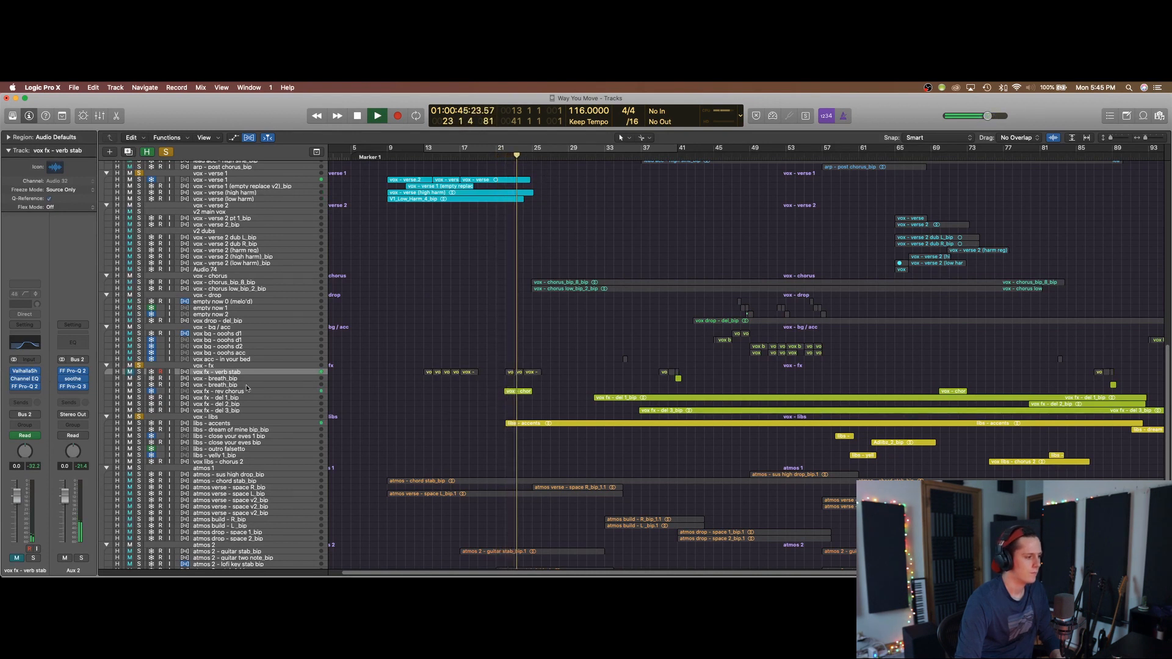
click(241, 392)
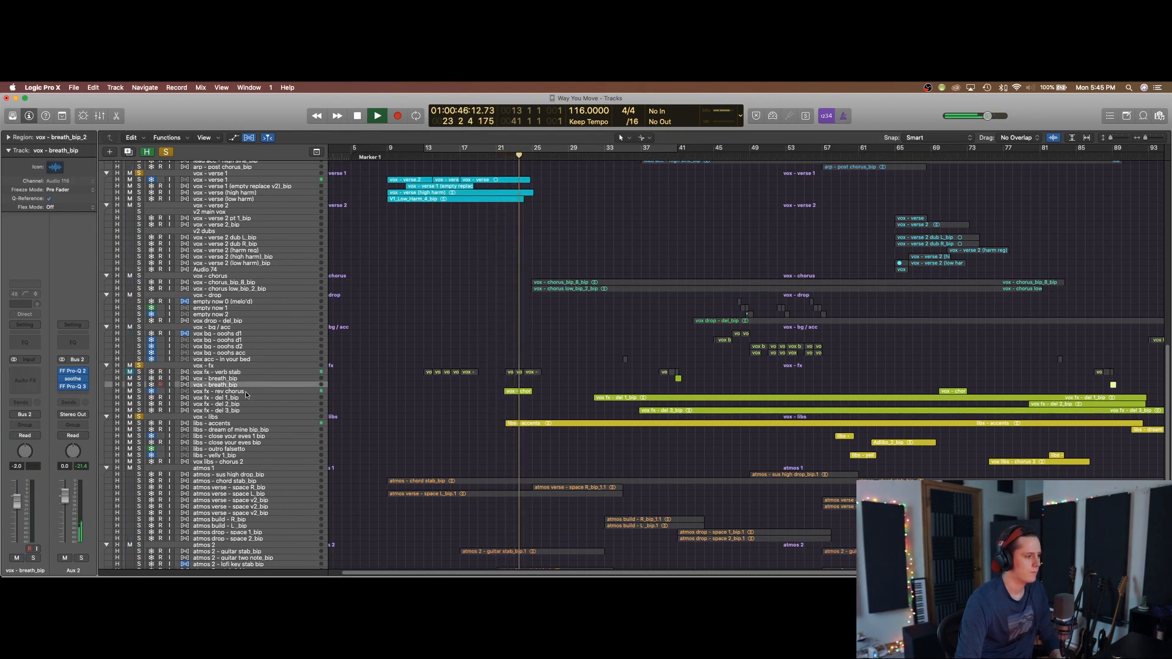
click(245, 424)
scroll(579, 396, up, 5)
key(space)
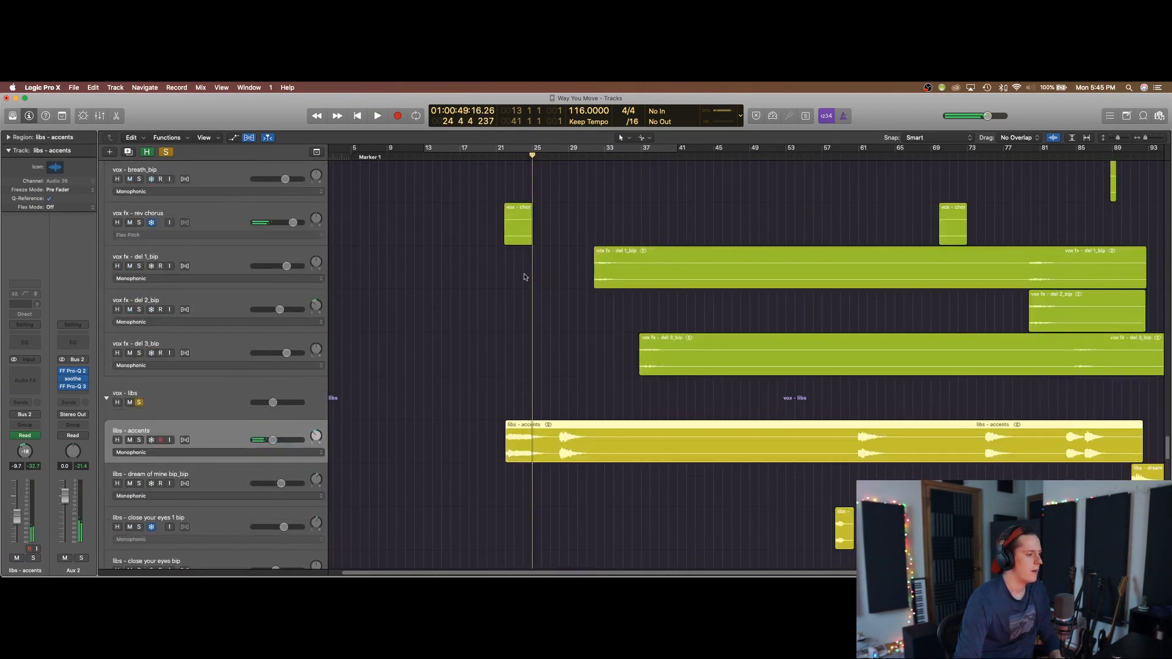
- Set the cycle range to bars 22 to 42, solo the libs - accents track and audition it
scroll(523, 277, down, 3)
drag(506, 148, 683, 148)
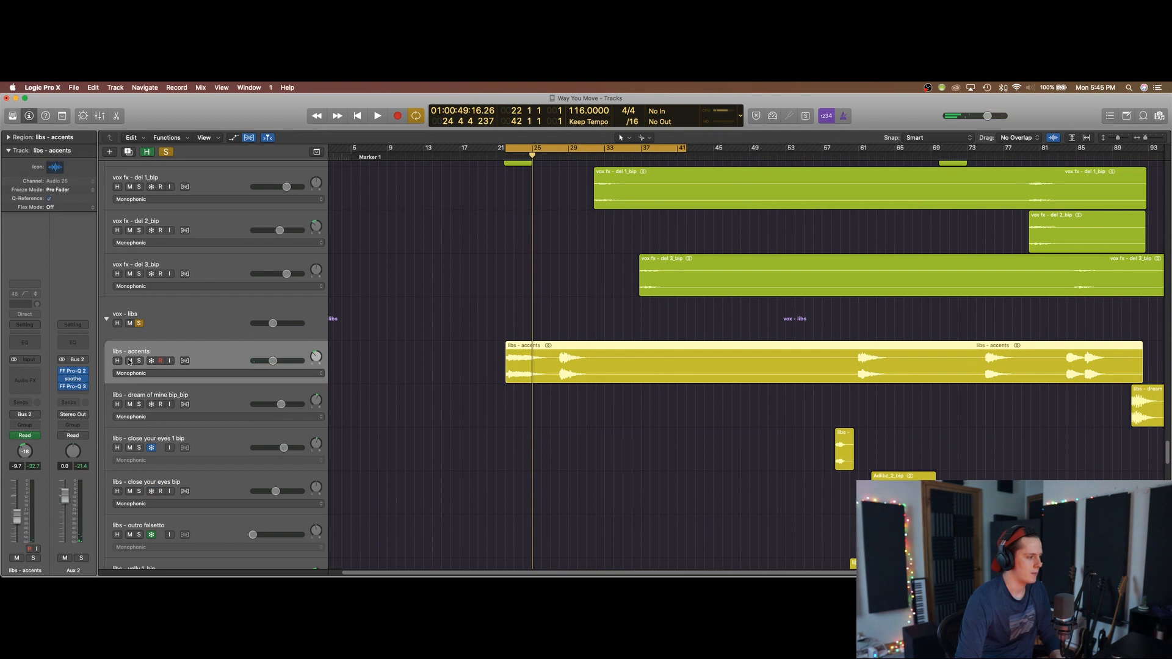
key(s)
key(space)
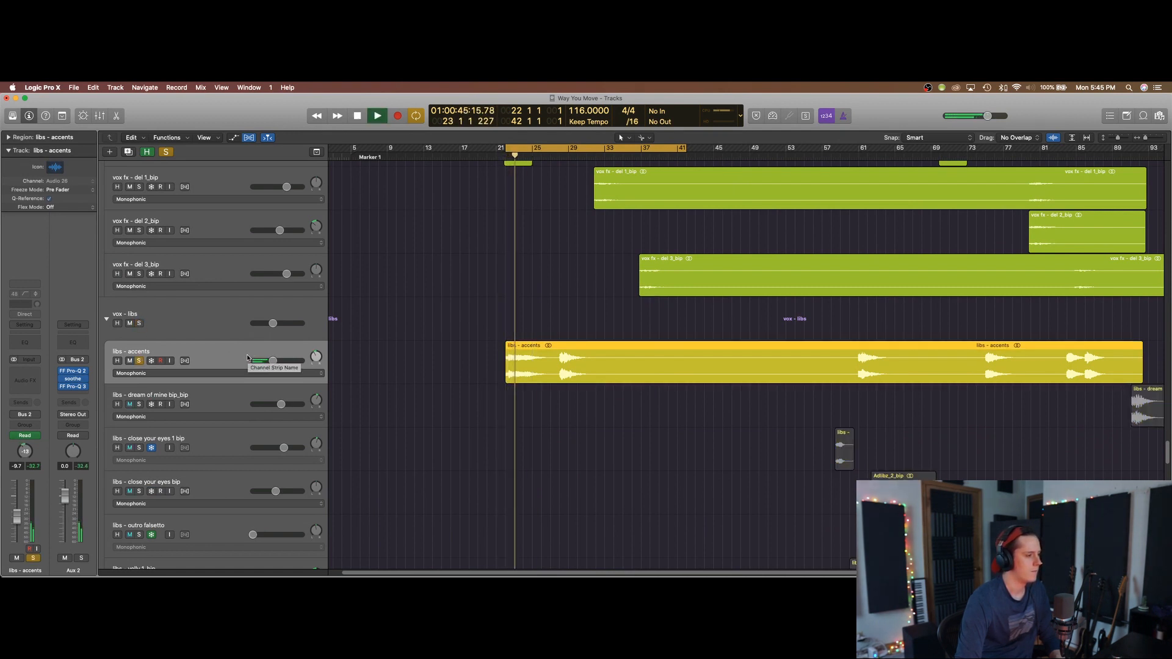
scroll(413, 344, down, 3)
scroll(413, 344, down, 4)
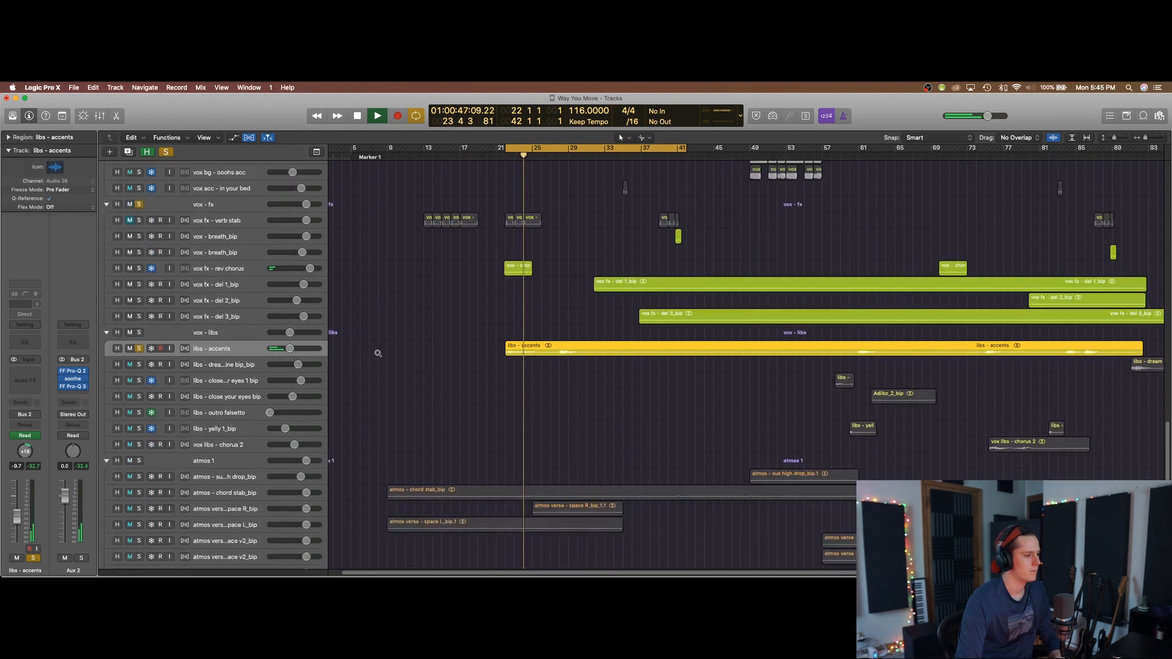
key(space)
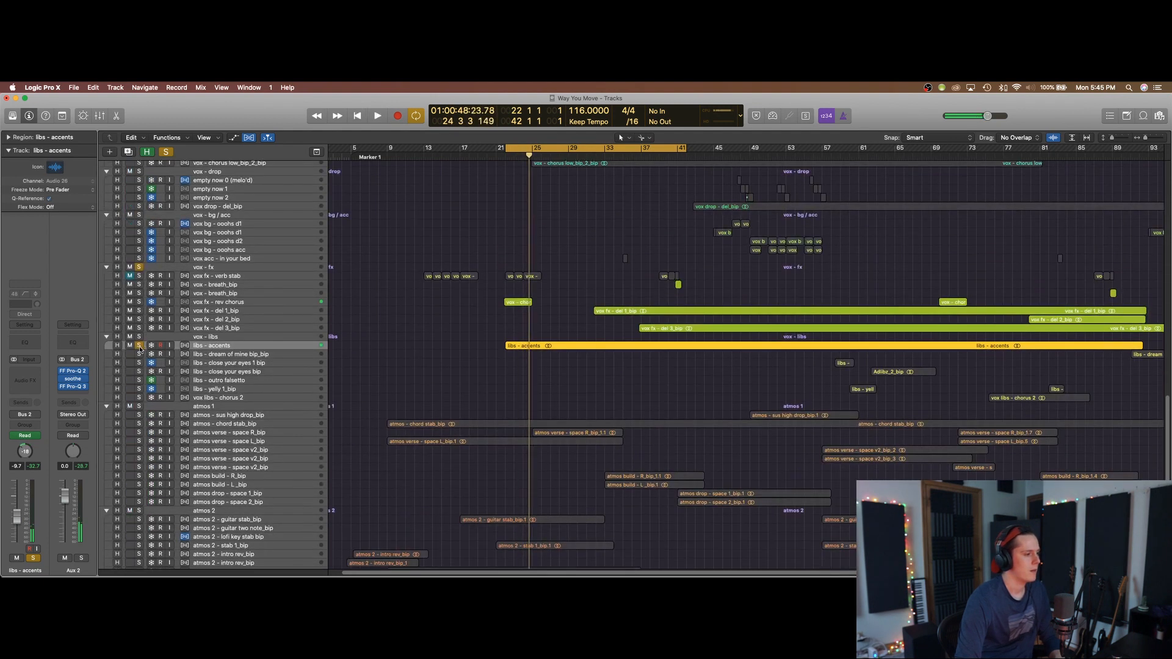
- Take the vox - fx stack out of solo and audition libs - accents alone within the cycle range
click(139, 267)
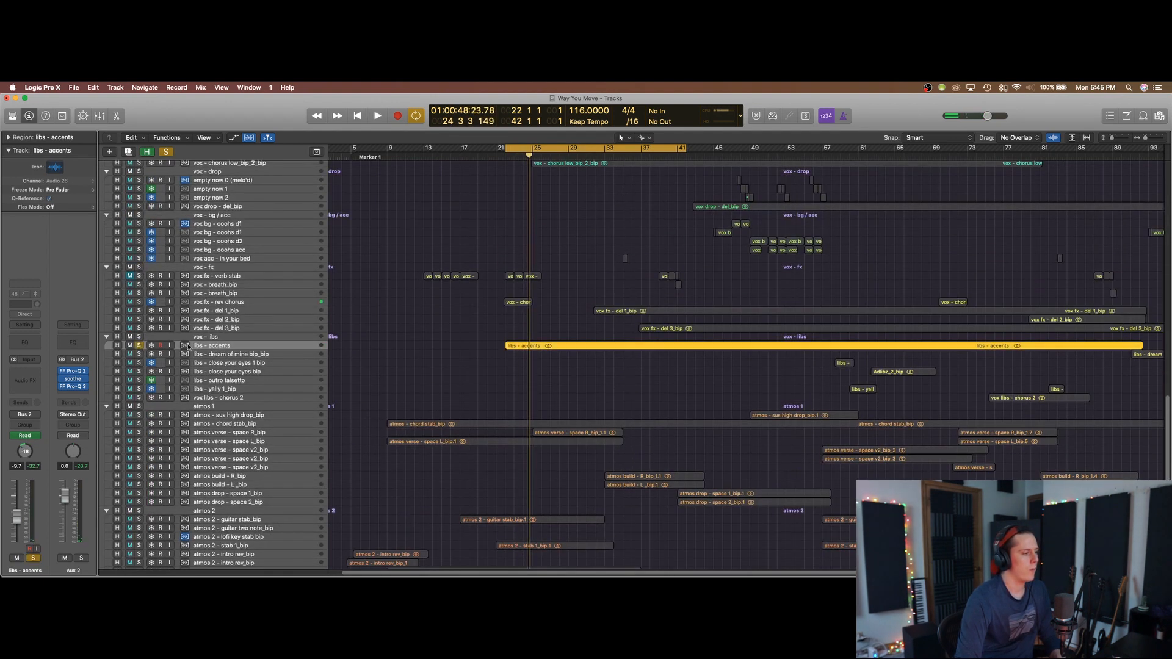
scroll(334, 361, down, 2)
key(c)
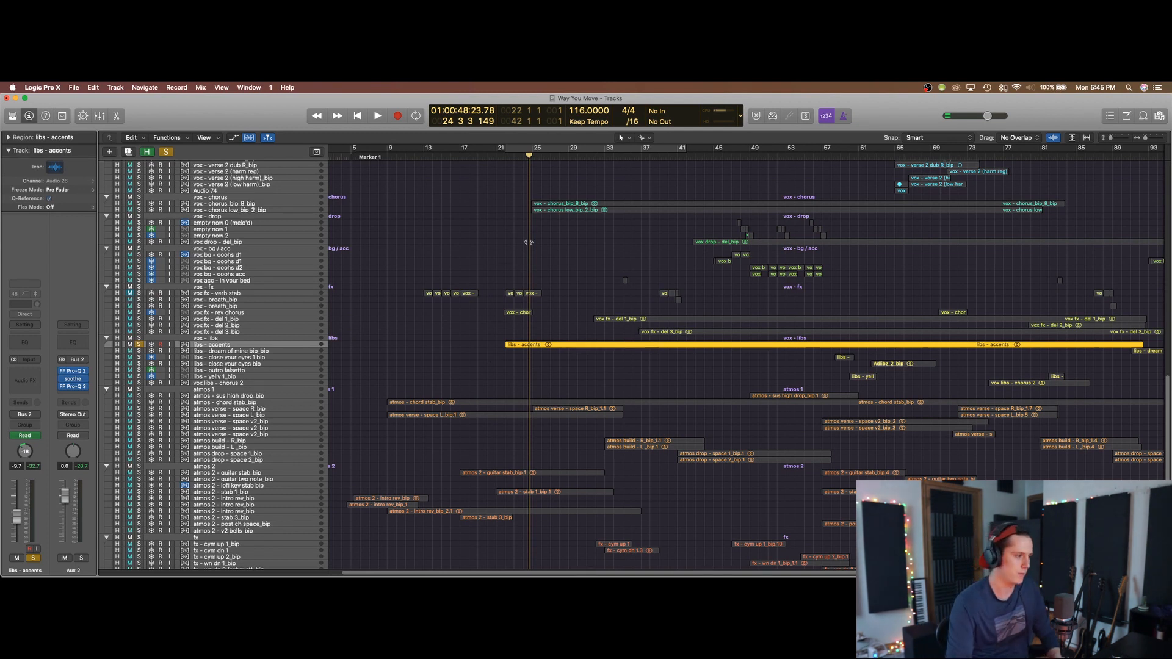
click(513, 157)
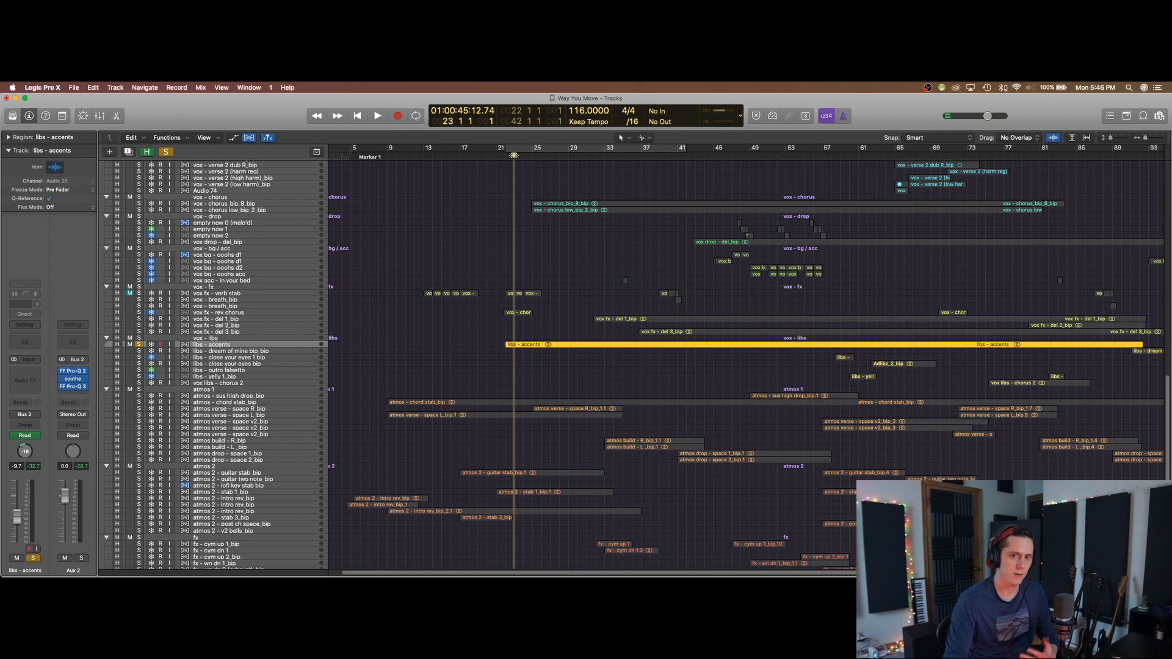
key(c)
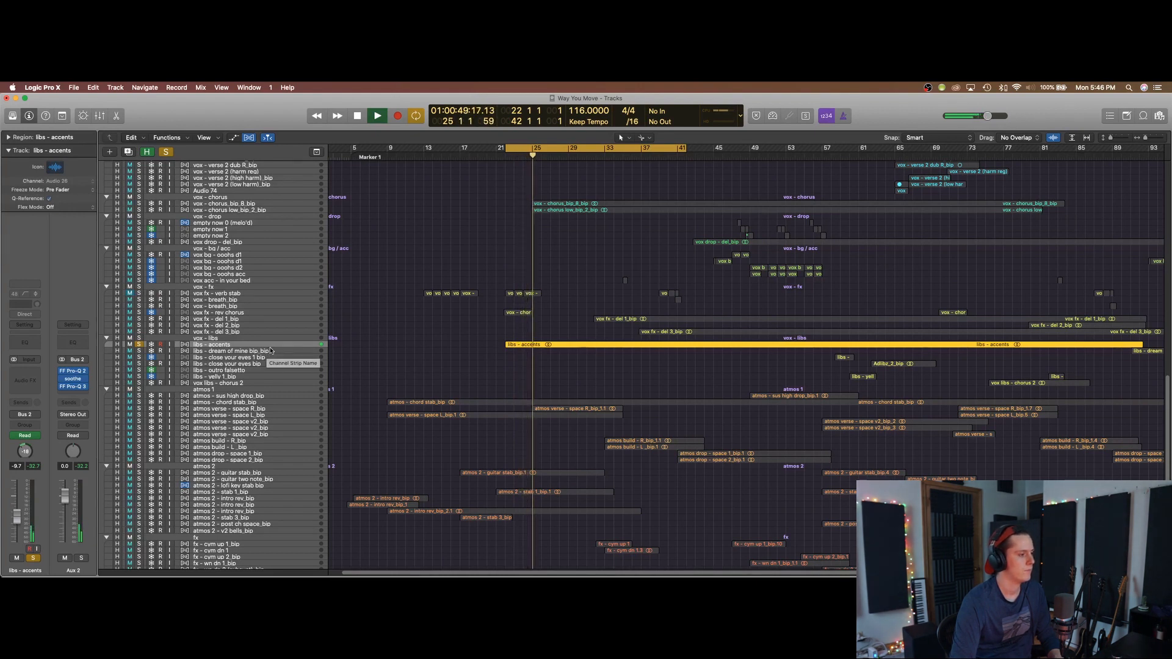
key(space)
- Switch cycling off and play the libs - accents track soloed from bar 28
key(c)
click(139, 345)
key(super+Down)
key(super+Down)
key(super+Down)
key(super+Down)
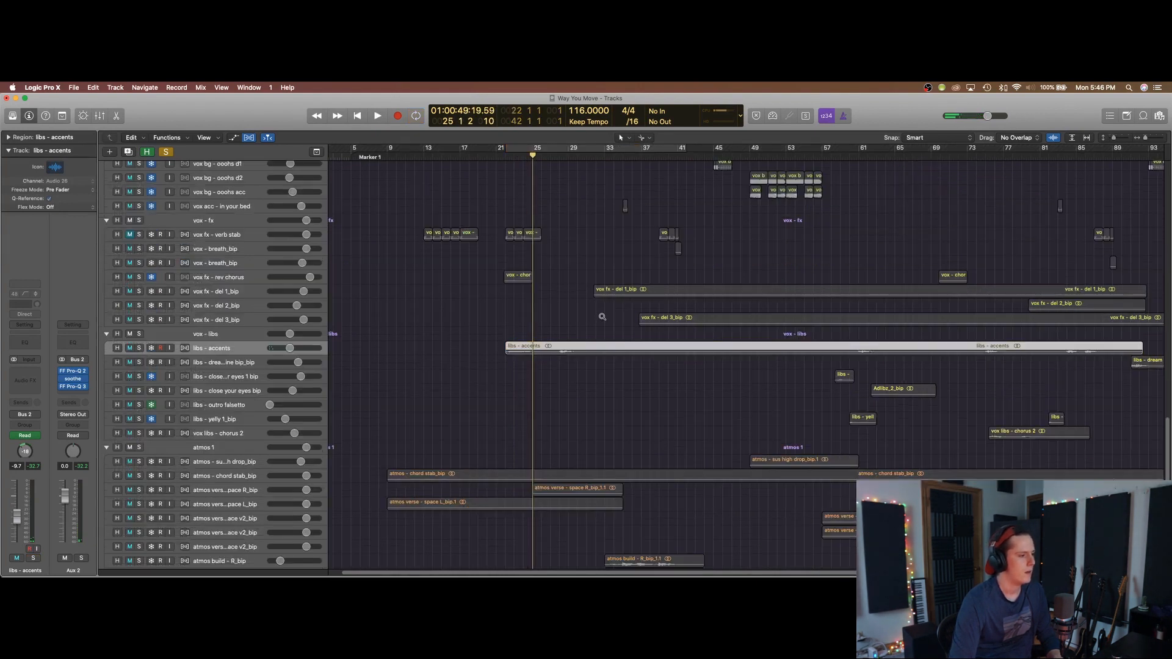
key(s)
click(558, 157)
key(space)
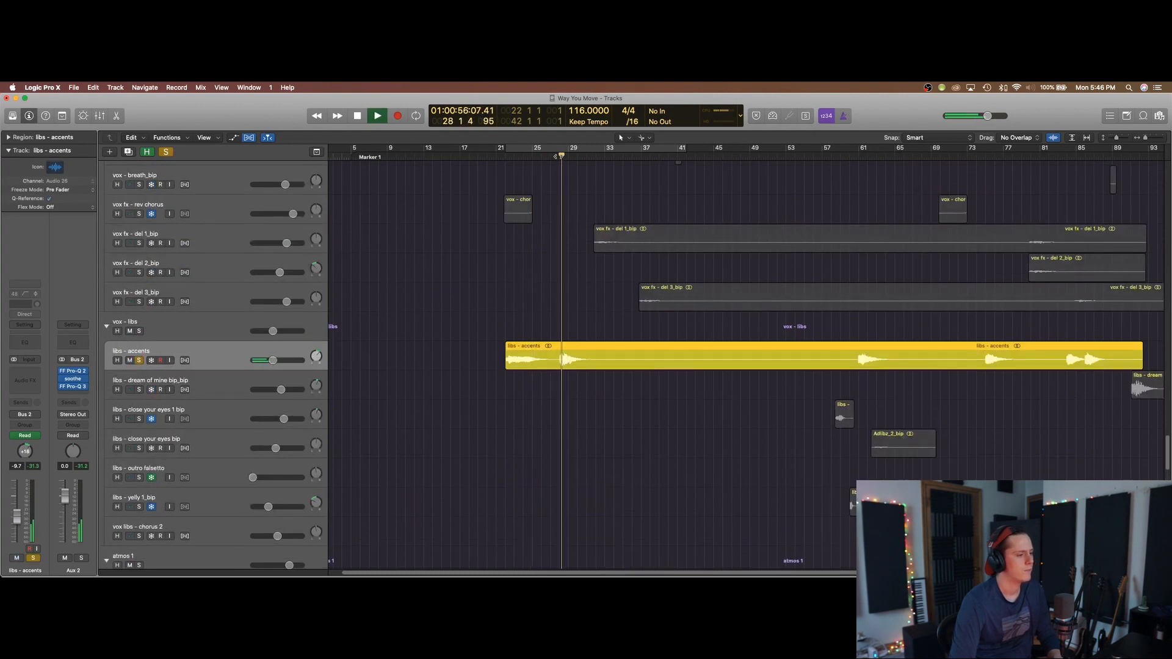
- Stop playback, unsolo the libs - accents track, and solo the whole vox - libs and vox - fx stacks instead
click(138, 360)
key(space)
key(super+Up)
key(super+Up)
key(super+Up)
key(super+Up)
click(138, 338)
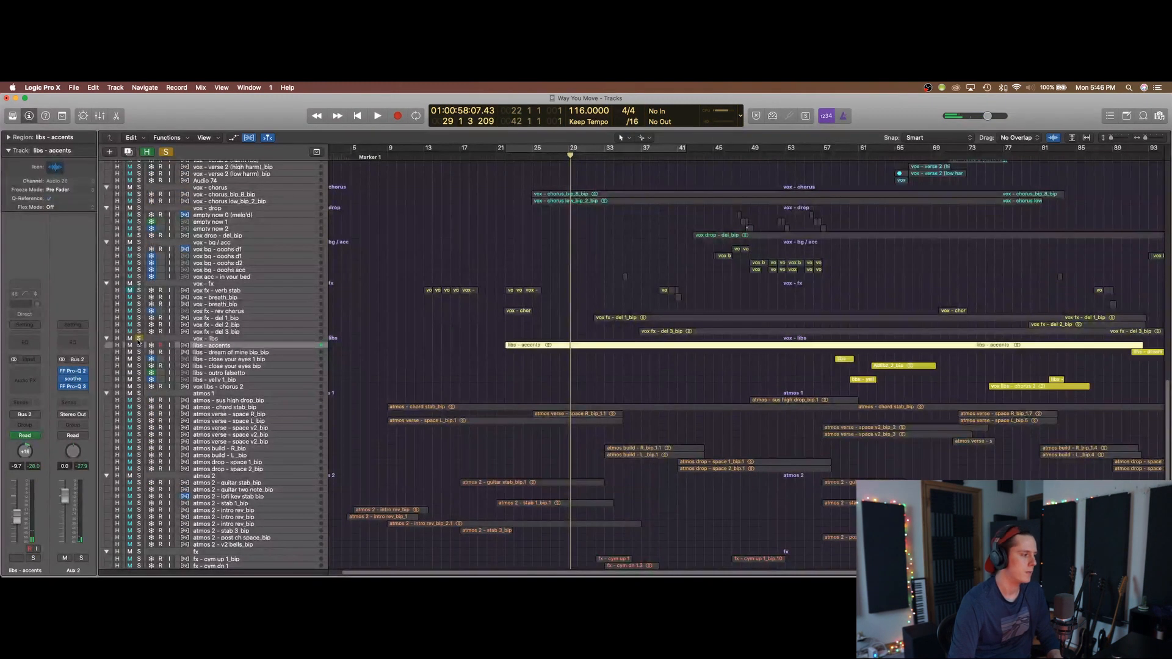
click(139, 284)
- Unmute the vox fx - verb stab track and play the soloed vocal effects from around bar 32
key(super+Down)
key(super+Down)
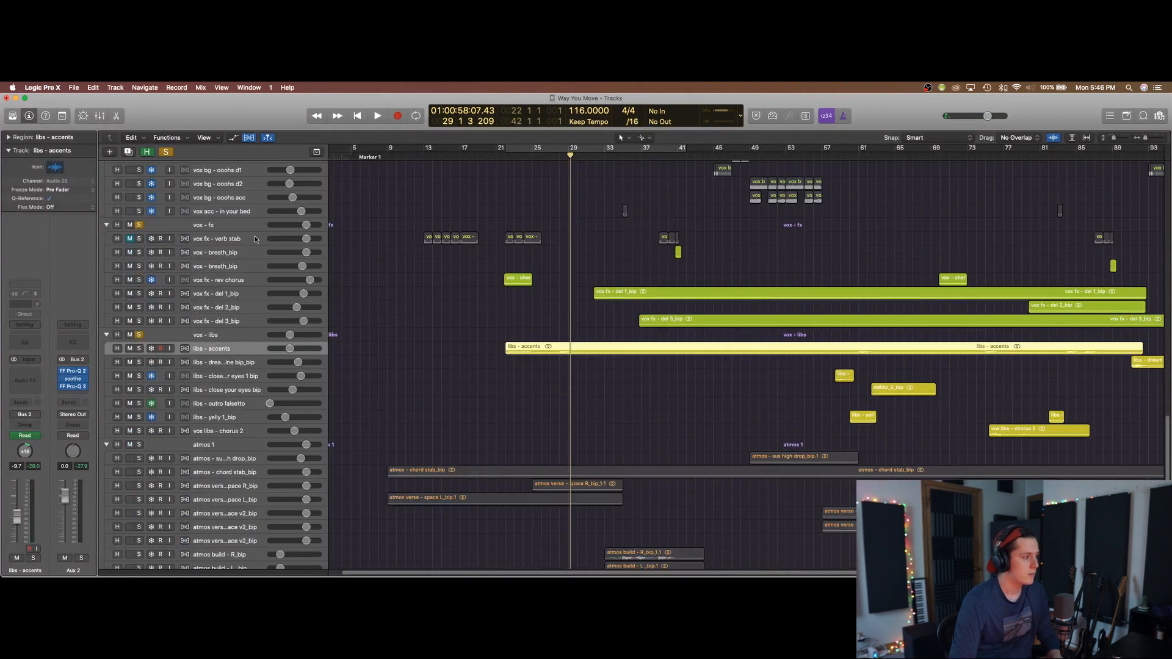
click(130, 239)
key(super+Down)
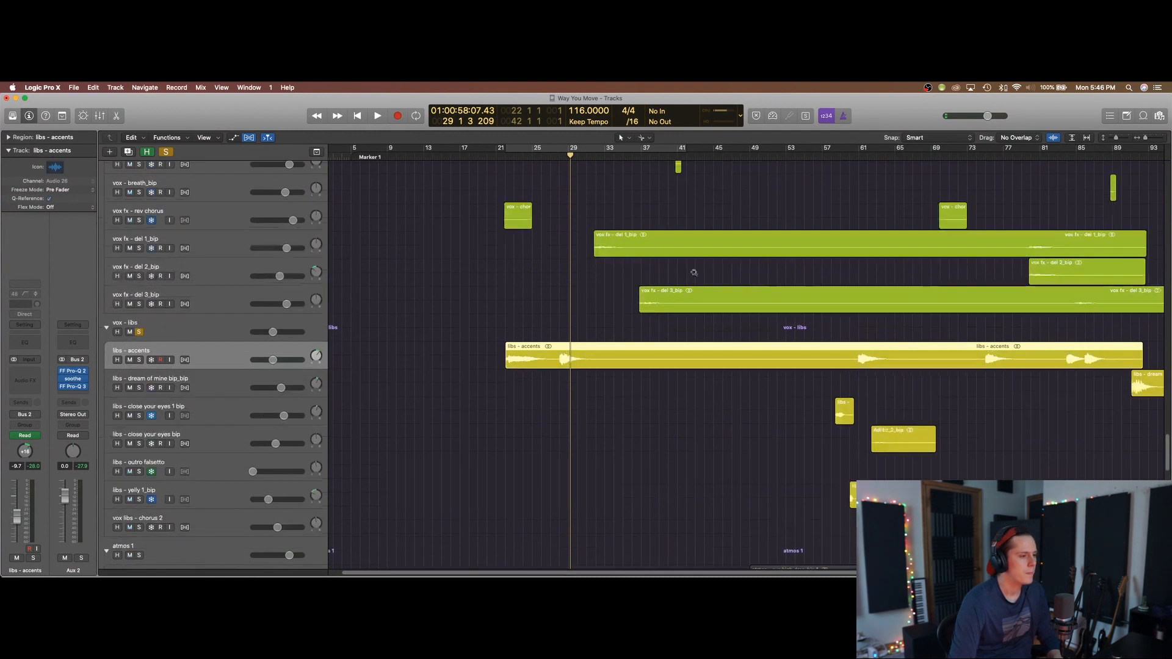
click(587, 156)
key(space)
click(594, 155)
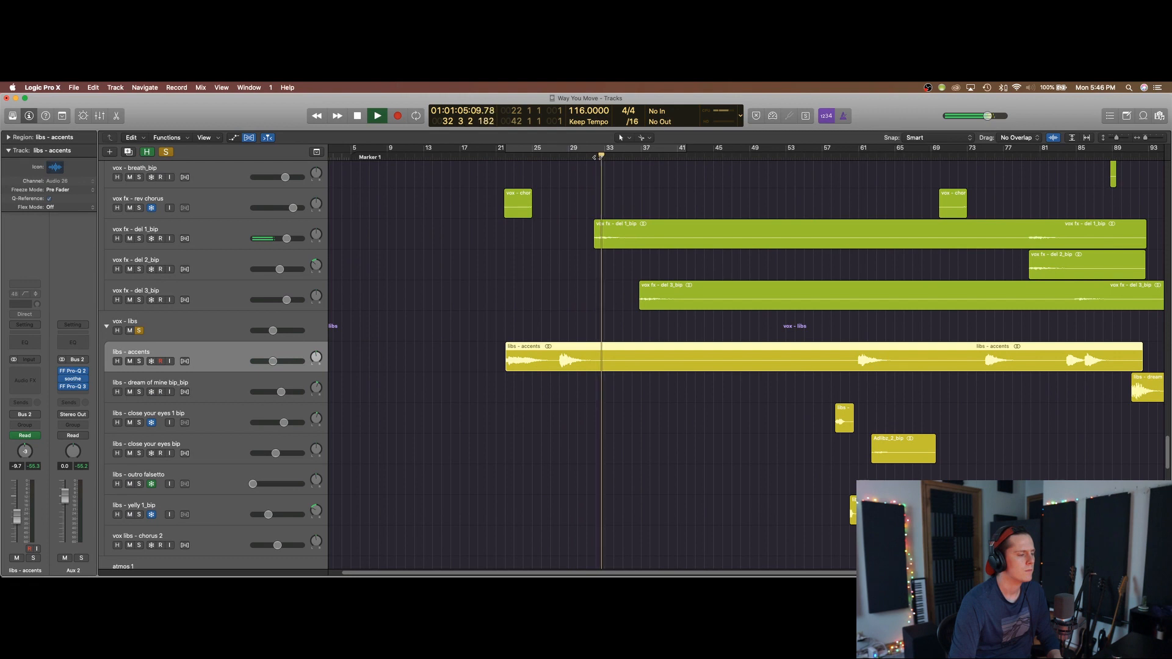
- Stop playback and take the vox - fx and vox - libs stacks out of solo
ctrl+alt+click(594, 238)
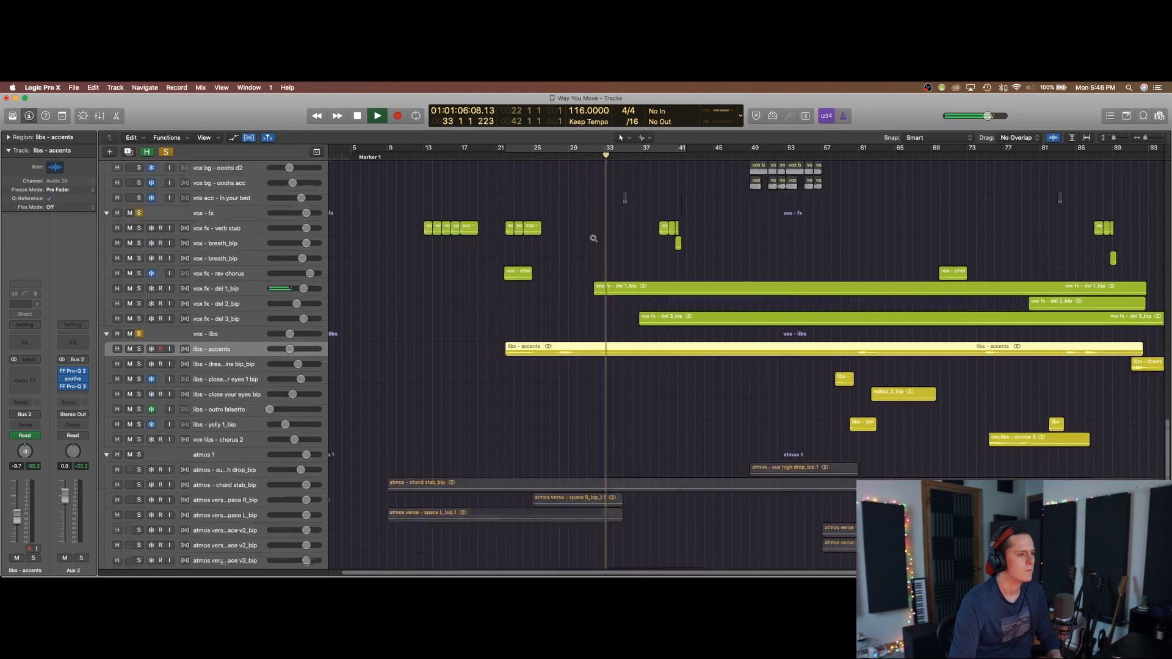
key(space)
click(139, 213)
click(139, 334)
ctrl+alt+click(412, 293)
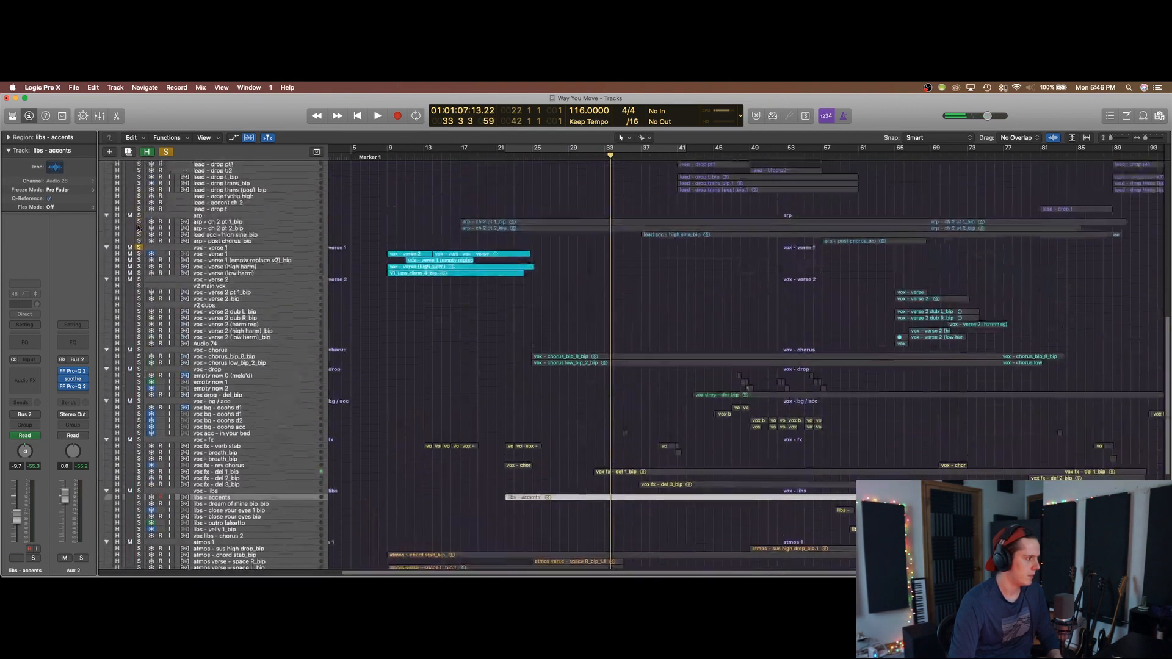
- Take the vox - verse 1 stack out of solo and play the full mix briefly from around bar 32
click(139, 257)
click(139, 255)
scroll(620, 186, up, 5)
key(space)
scroll(620, 186, down, 15)
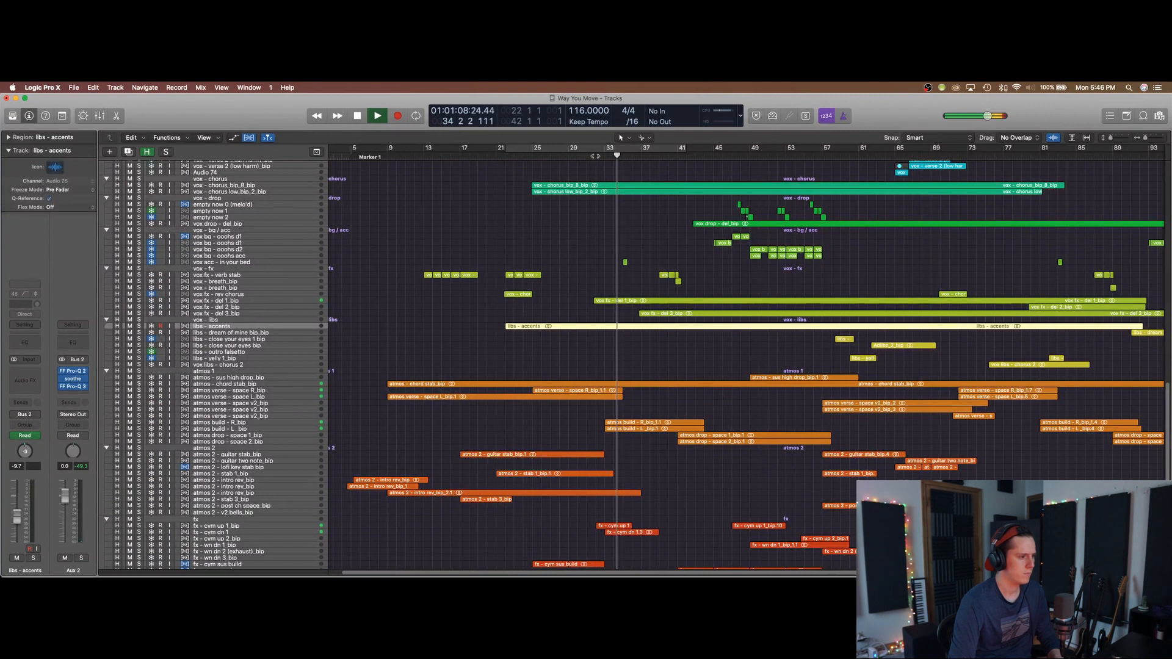
key(space)
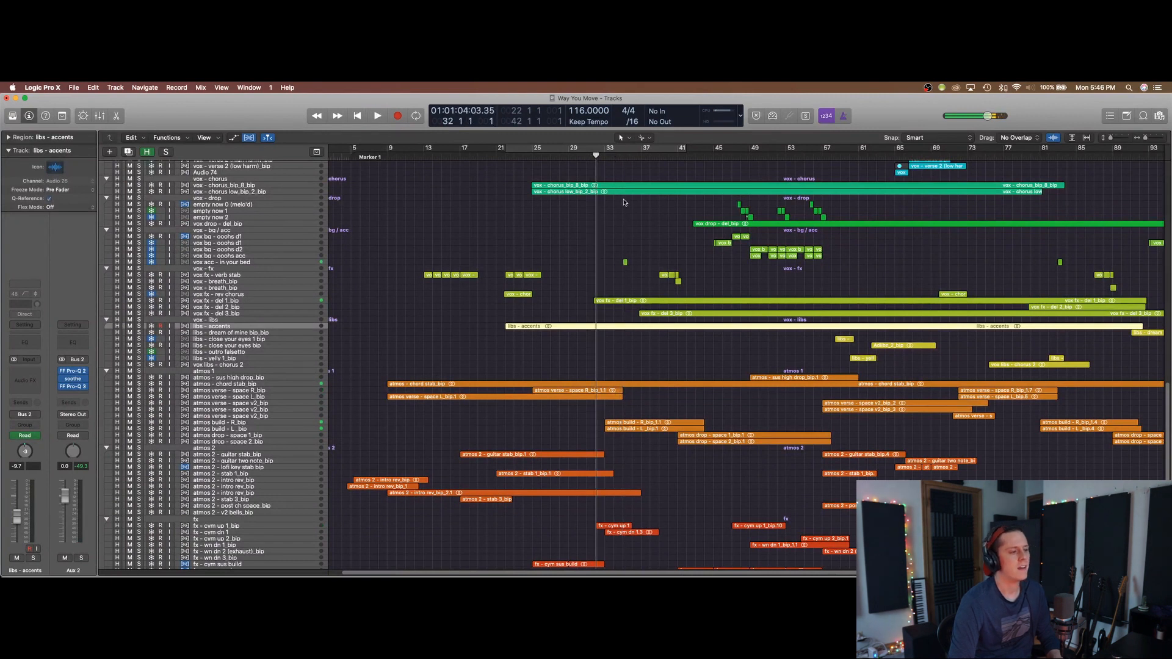
key(super+Down)
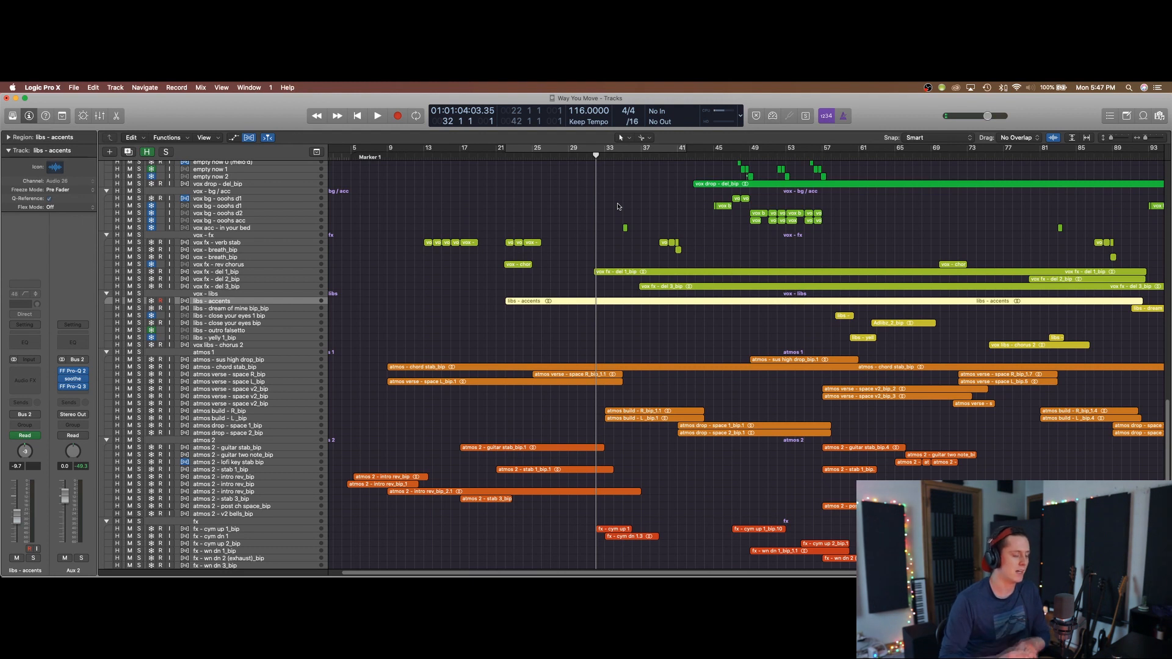
- Cycle the stretch from bar 31 beat 4 to bar 44 beat 4 and play the vox fx - del 1_bip track soloed
click(269, 273)
key(super+Down)
key(super+Down)
key(super+Down)
key(super+Down)
key(super+Down)
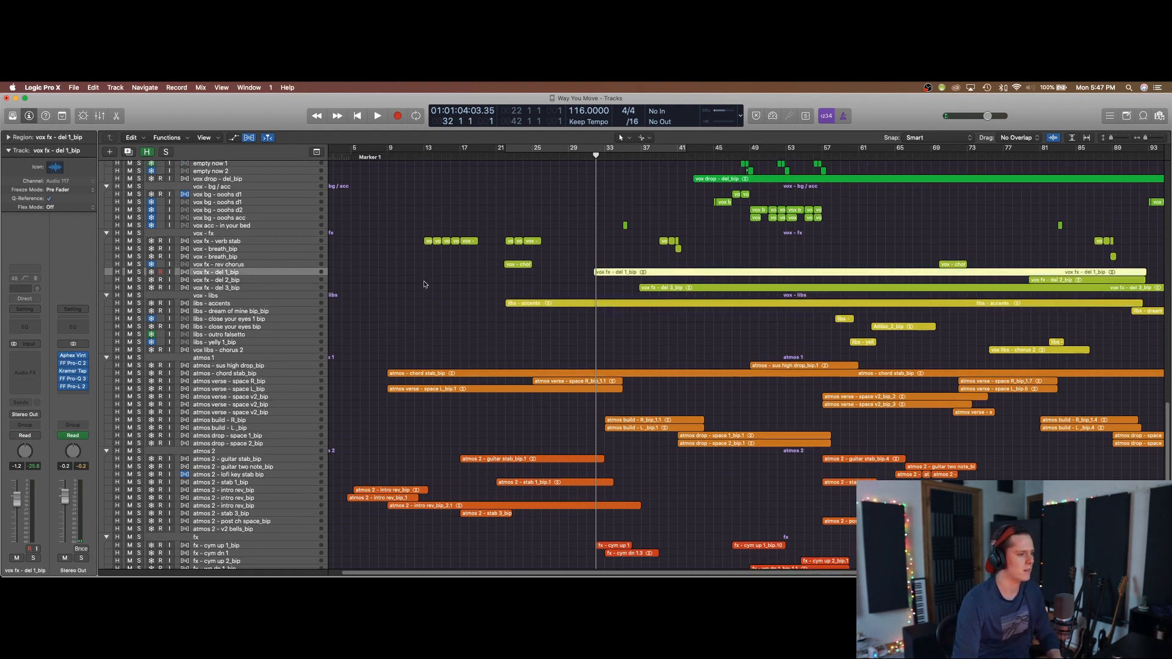
drag(598, 148, 648, 149)
click(139, 285)
key(space)
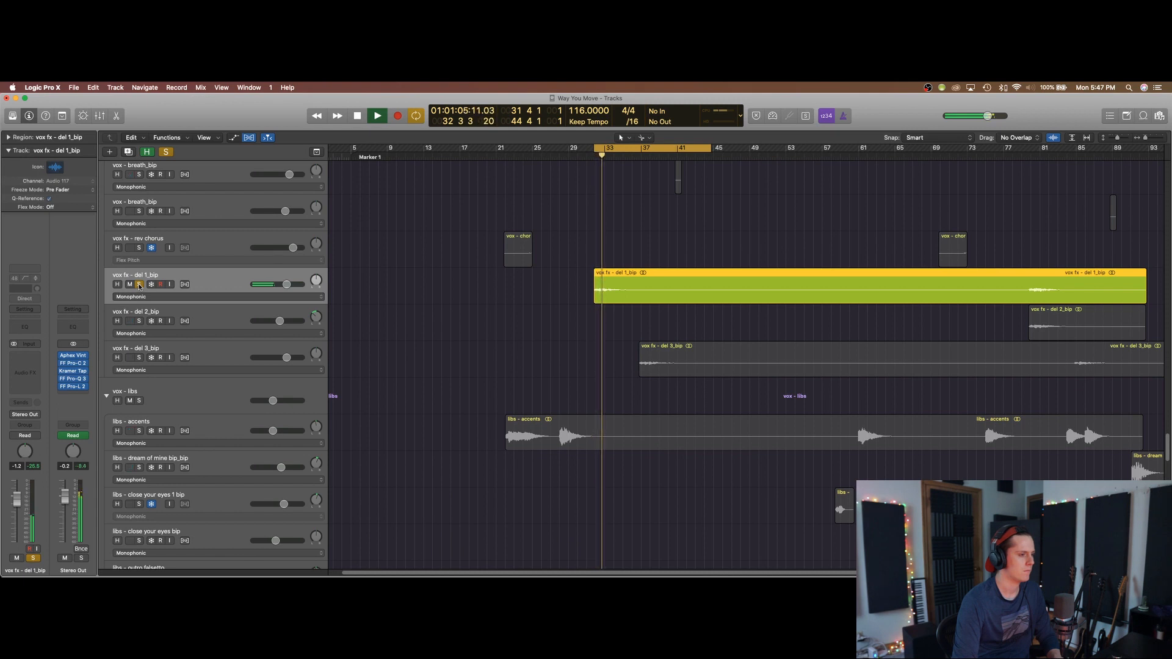
- Stop playback, unsolo the vox fx - del 1_bip track and switch cycling off
key(space)
click(139, 285)
key(c)
- Play the full mix from bar 31 to hear the first vocal delay effect in context, stopping around bar 35
click(586, 157)
key(super+Up)
key(super+Up)
key(super+Up)
key(super+Up)
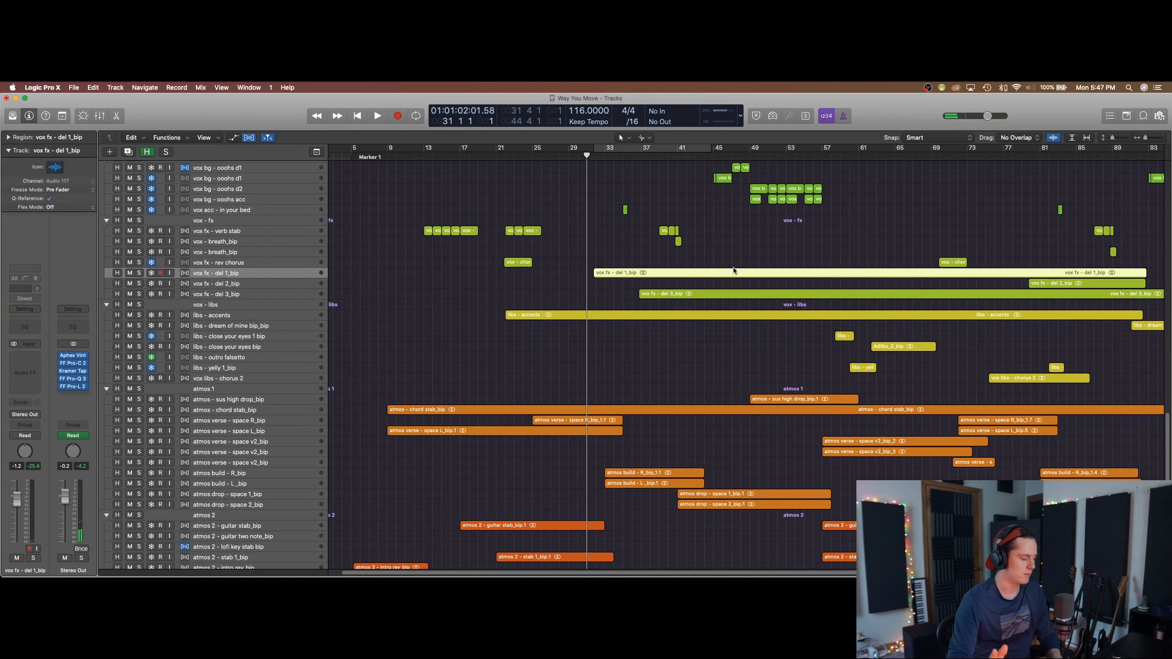
key(space)
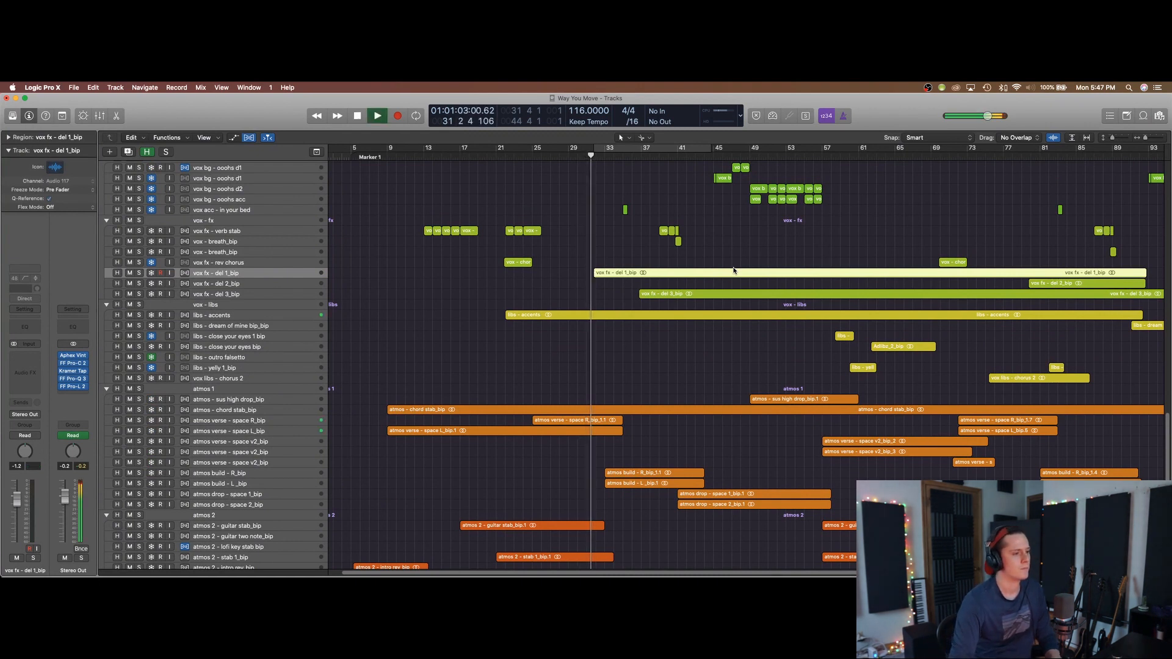
key(super+Up)
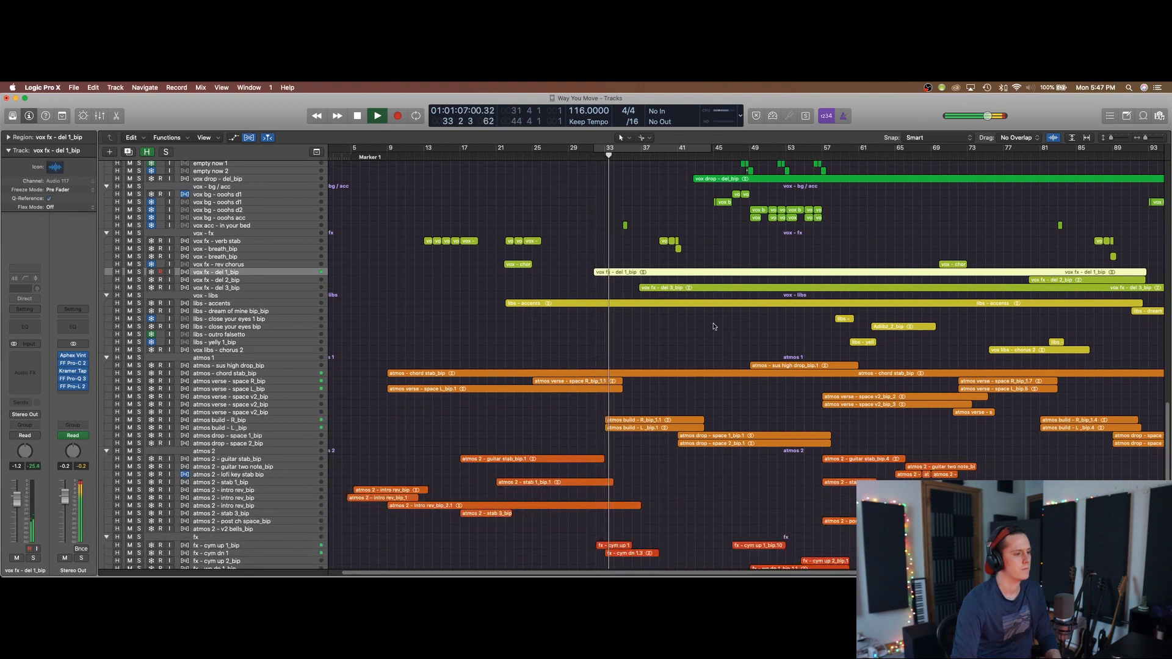
key(super+Down)
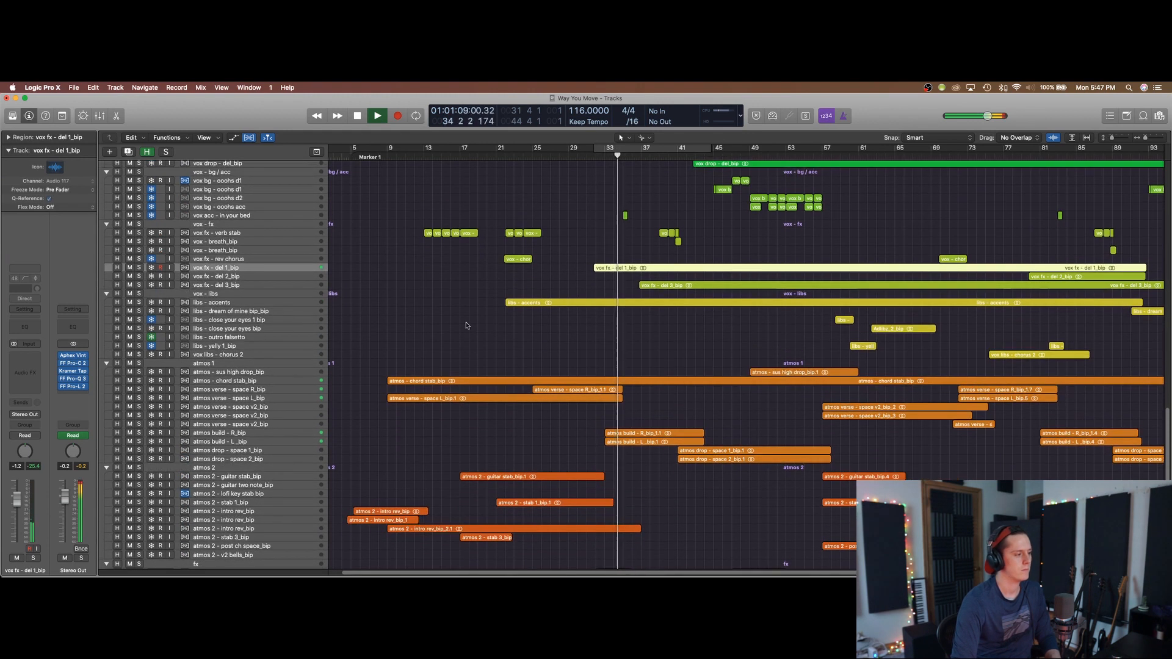
key(super+Up)
key(space)
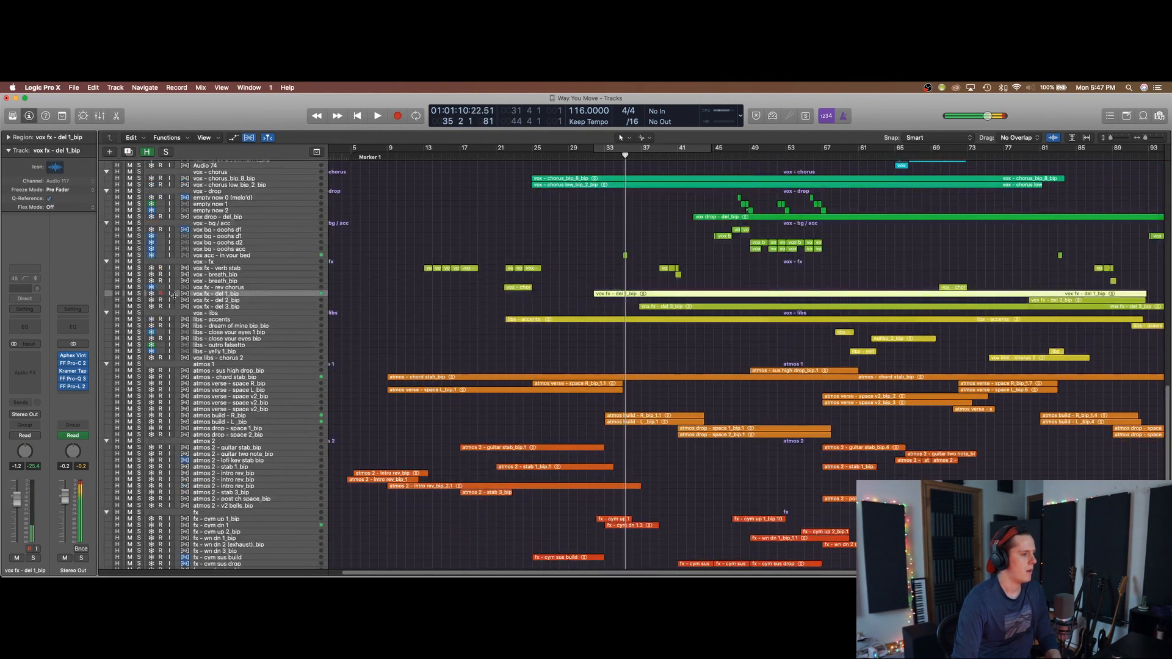
- Look over the full arrangement's vocal layers, selecting the vox bg - ooohs acc and vox fx - del 2_bip tracks for a closer view
key(super+Left)
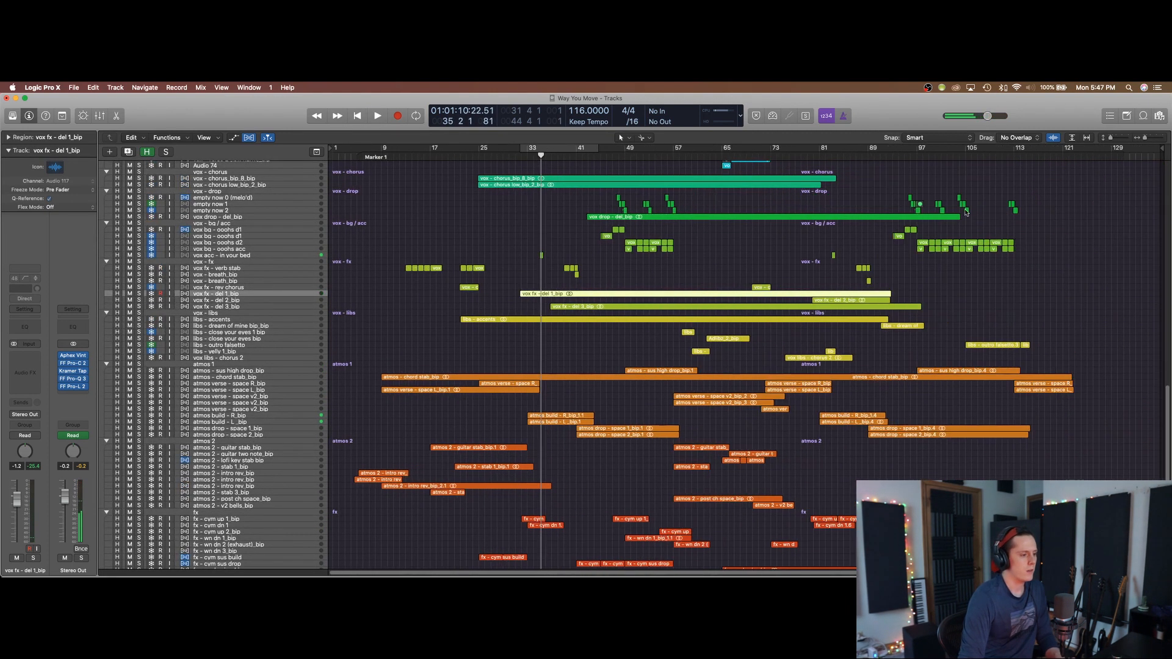
scroll(516, 326, up, 5)
scroll(516, 327, down, 4)
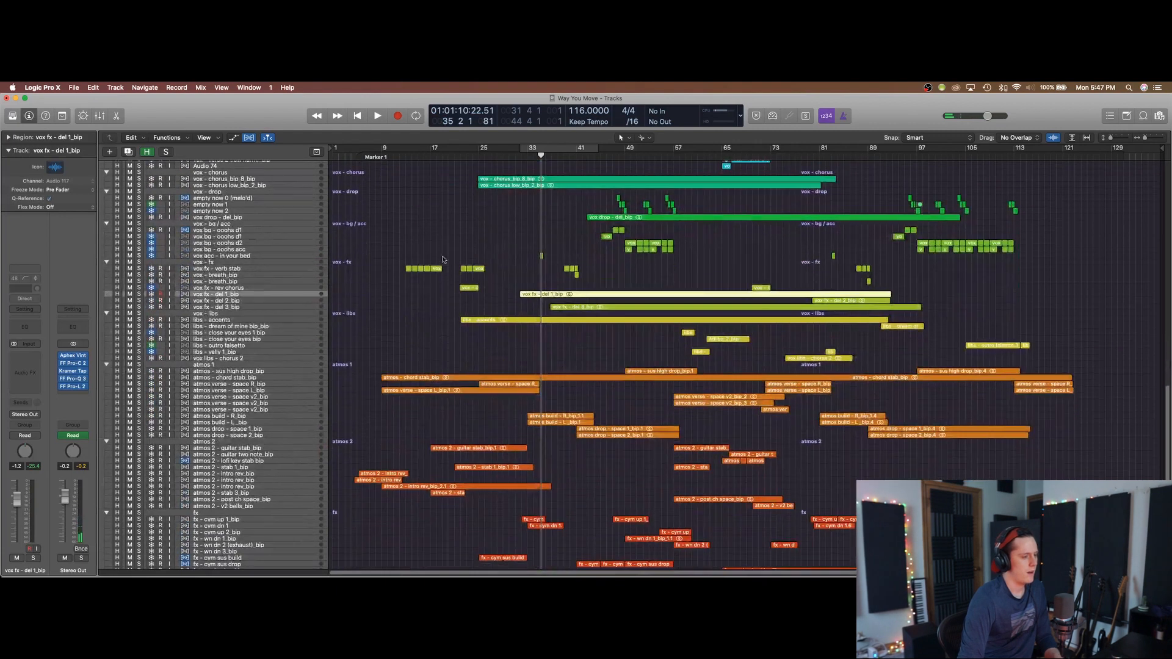
click(575, 275)
click(285, 249)
key(super+Down)
key(super+Down)
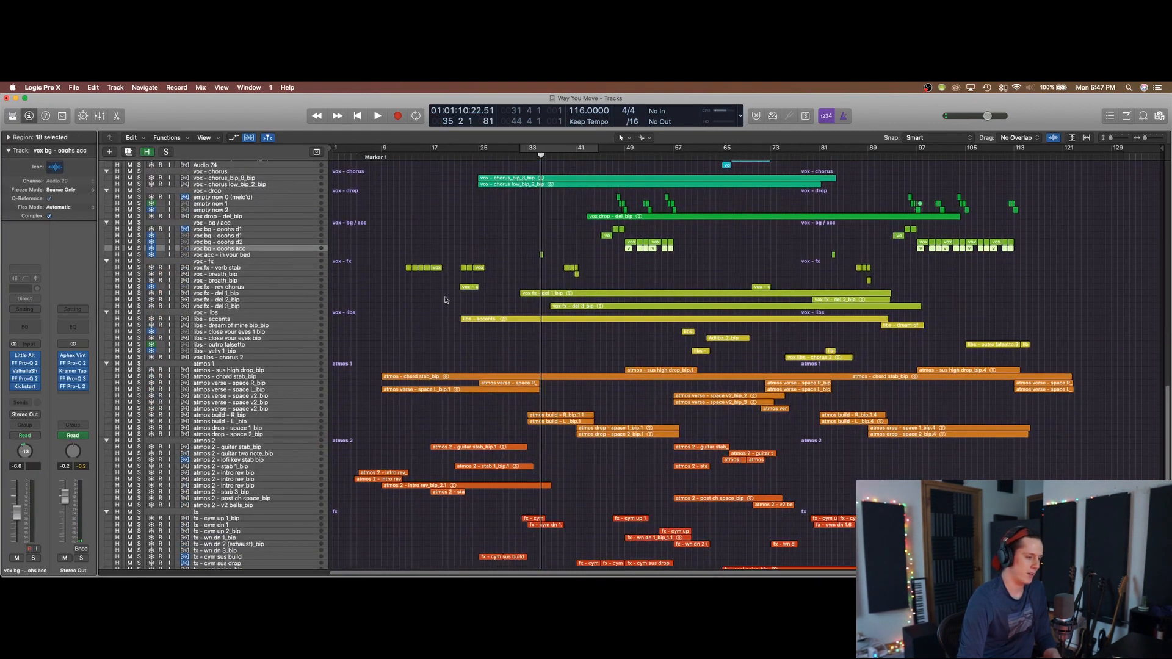
click(263, 289)
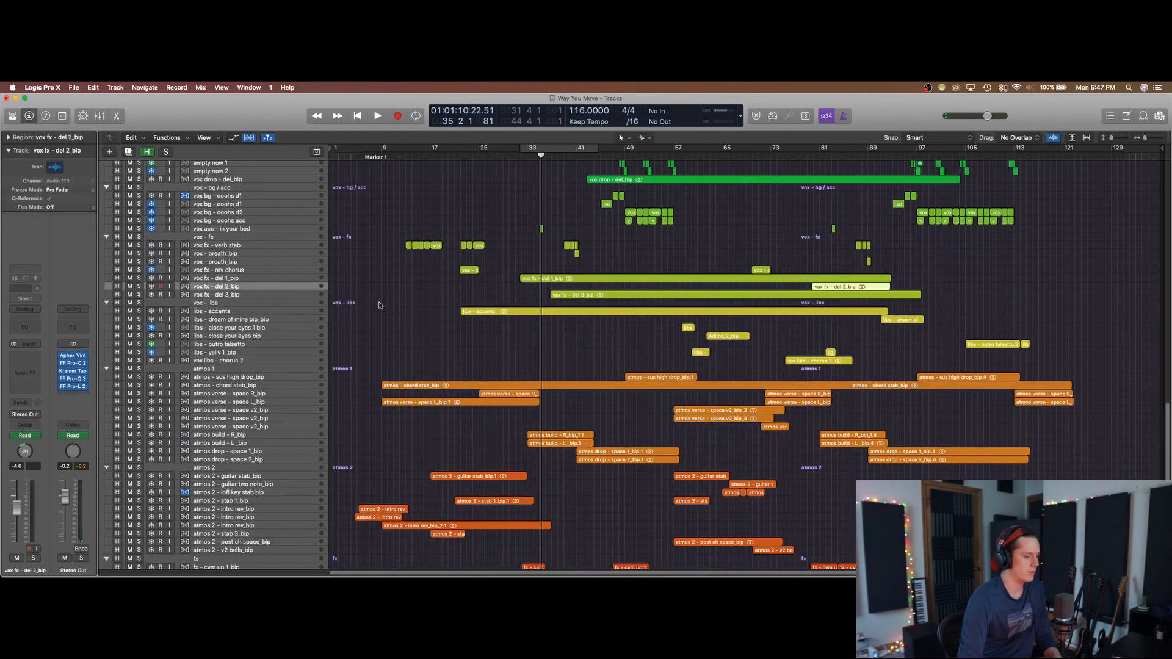
key(super+Down)
key(super+Down)
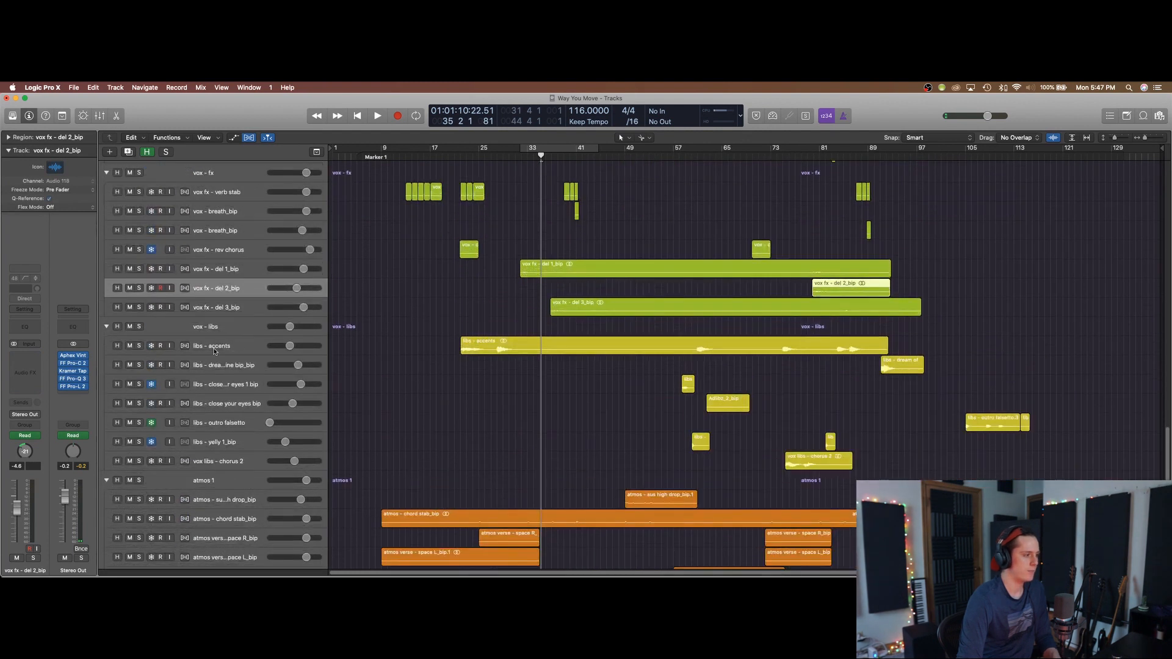
- Examine the vox - libs stack, selecting the libs - accents track followed by the libs - close your eyes 1 bip track
click(215, 349)
key(super+Down)
key(super+Down)
scroll(611, 360, down, 3)
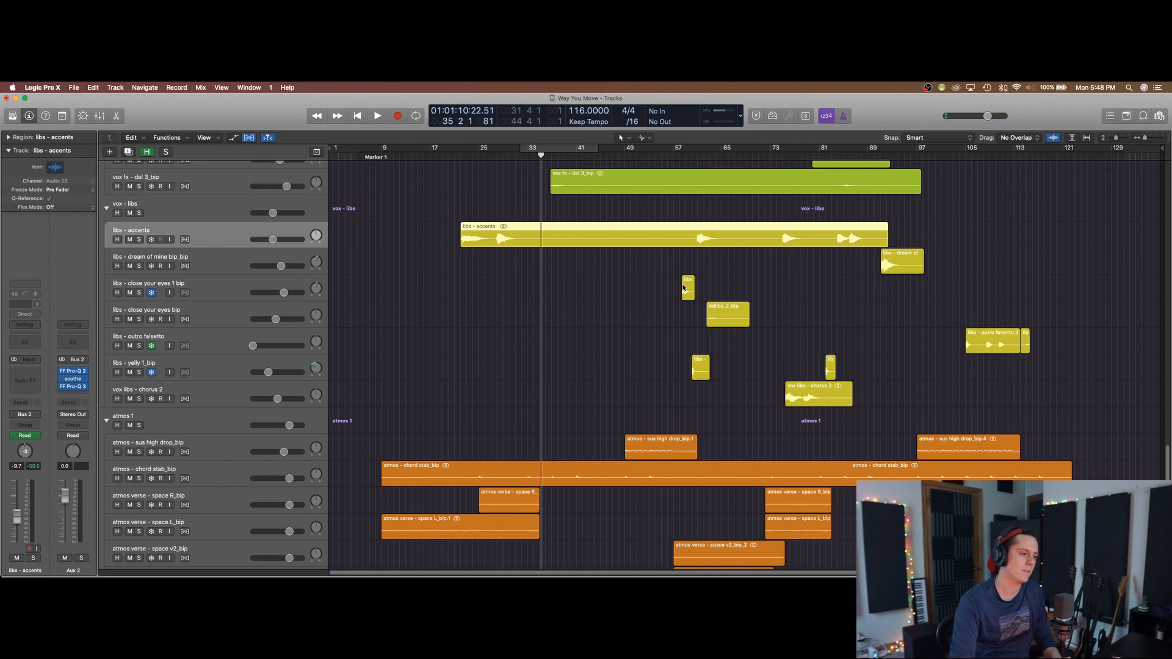
key(super+Up)
click(249, 263)
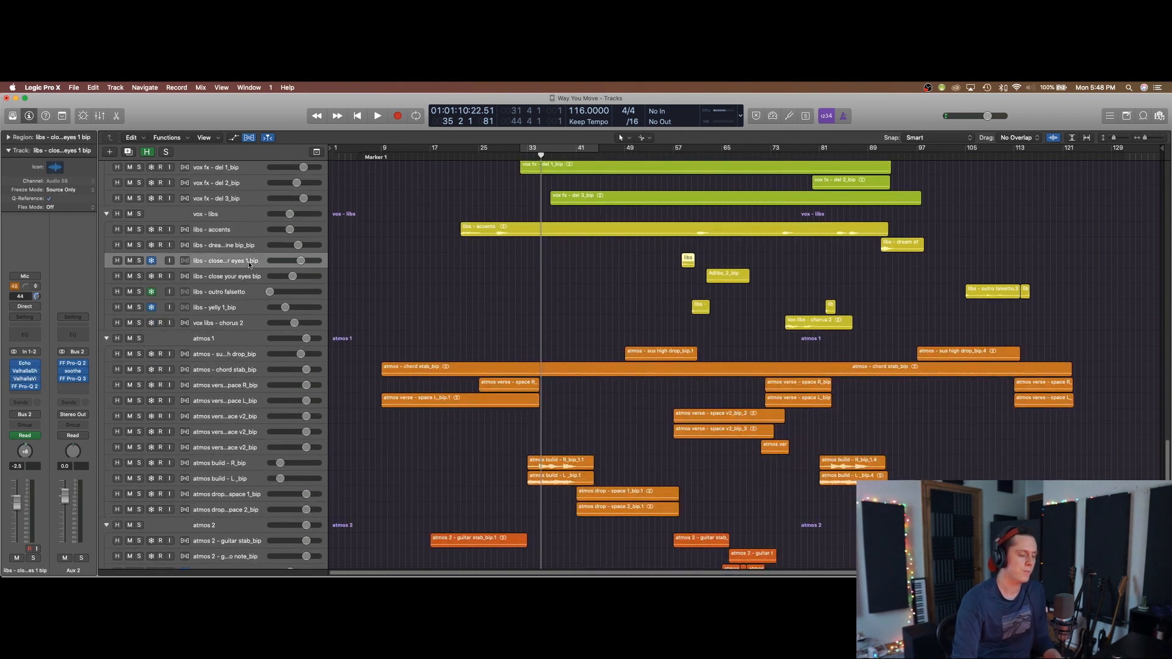
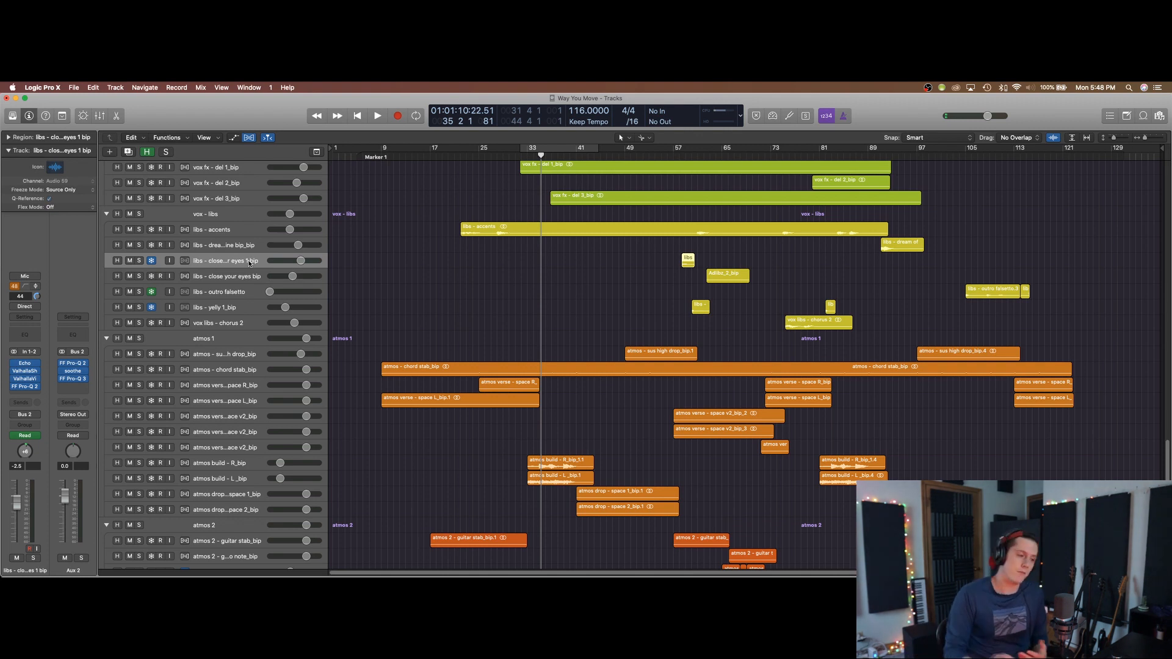
- Mark a cycle range from bar 58 to bar 80 over the libs regions, and switch cycling off again
scroll(674, 332, up, 3)
scroll(672, 324, down, 6)
drag(1145, 137, 1147, 137)
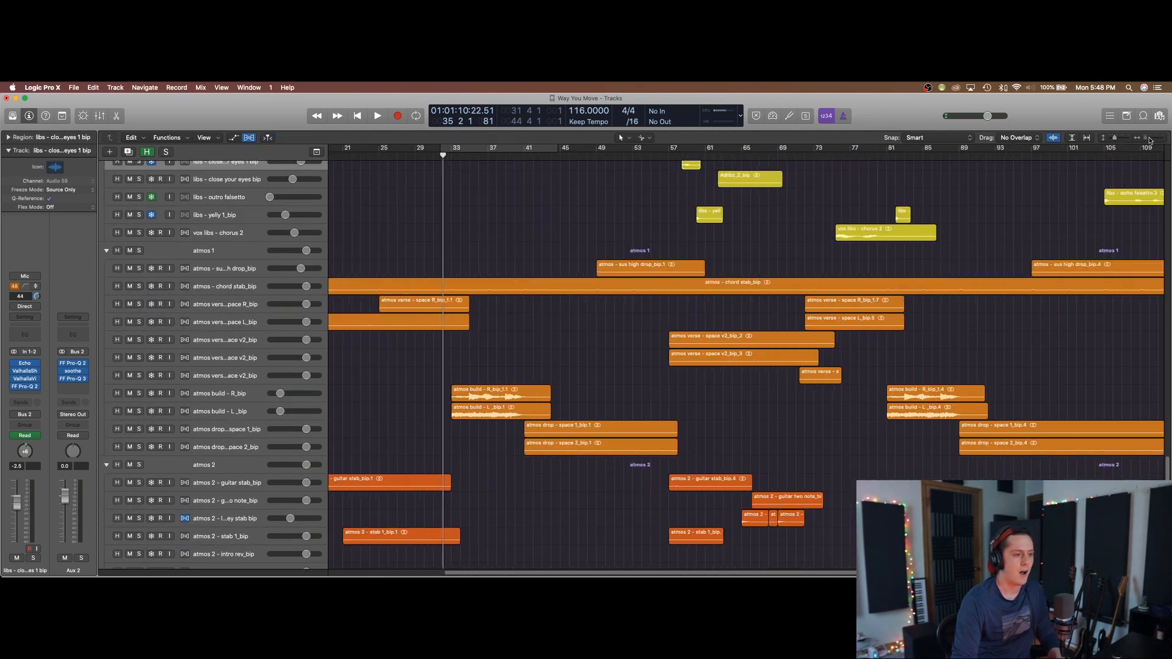
scroll(763, 183, up, 4)
drag(688, 150, 874, 148)
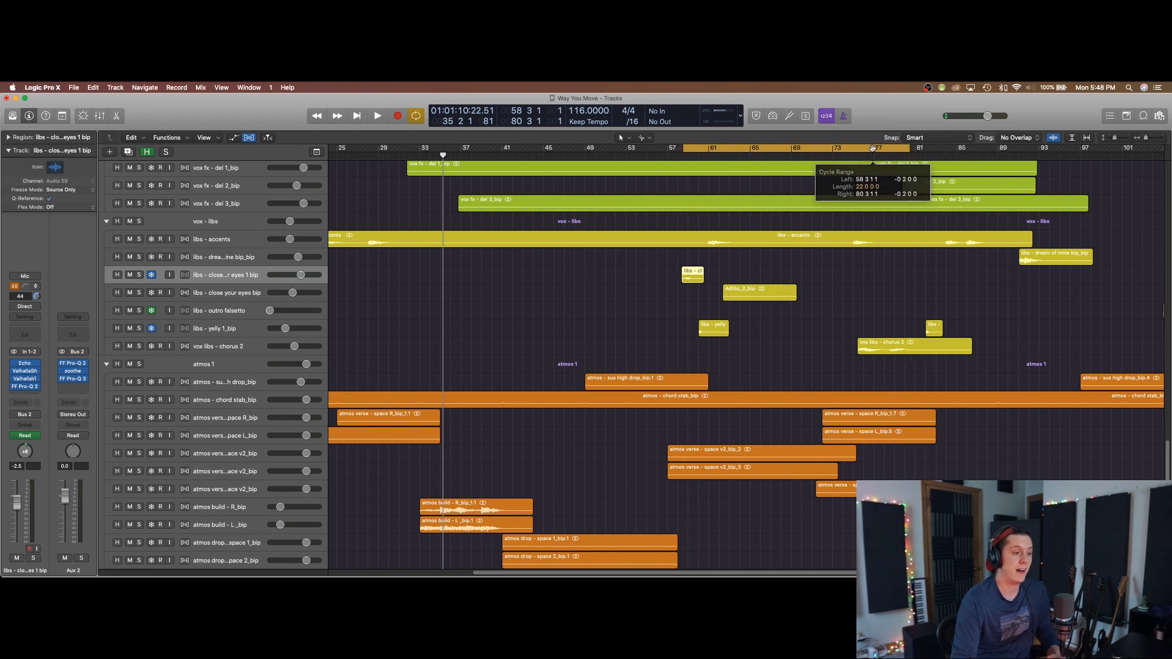
scroll(680, 311, up, 3)
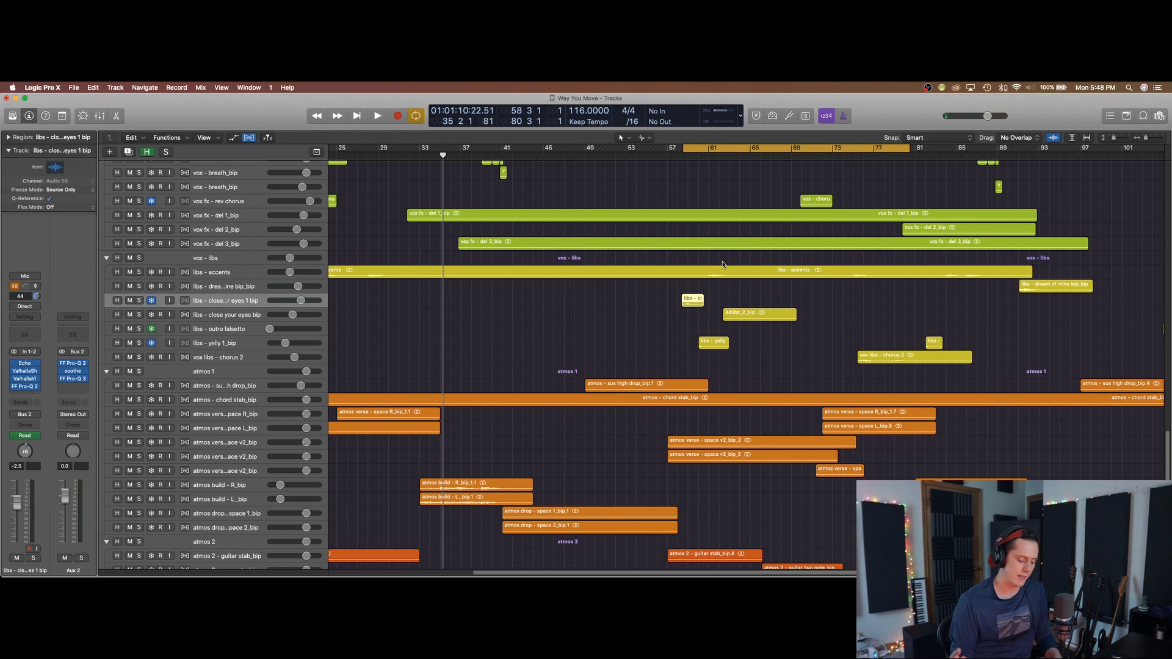
key(c)
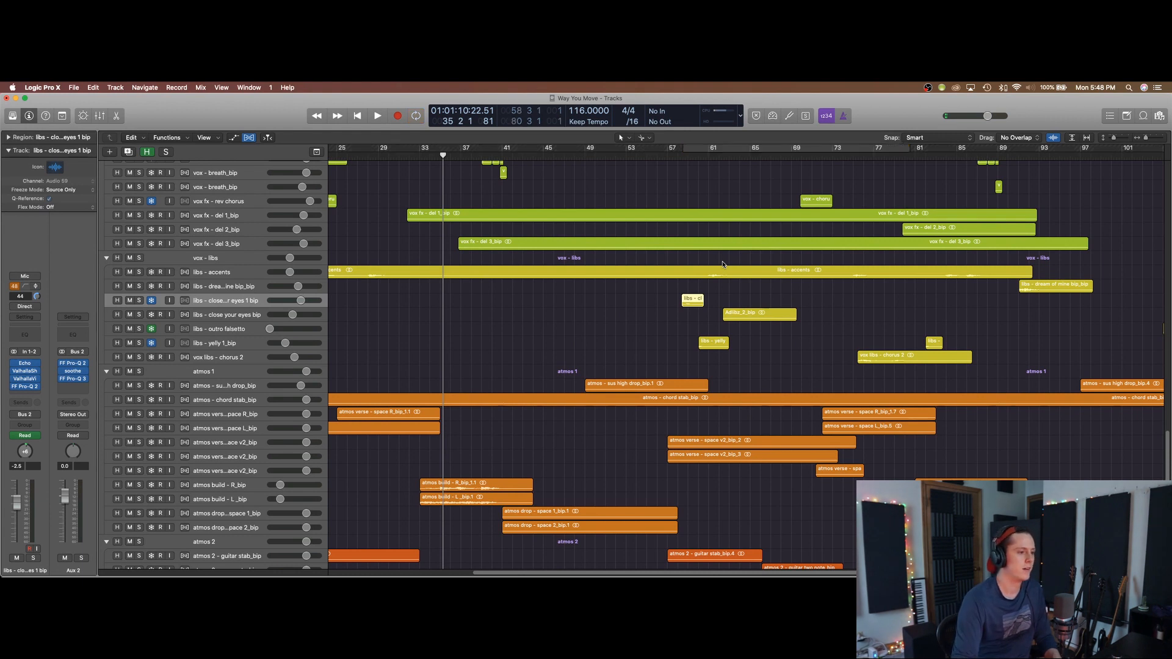
- Set the cycle range to bars 62–71 and select the libs - close your eyes bip track
drag(722, 148, 807, 149)
key(super+Down)
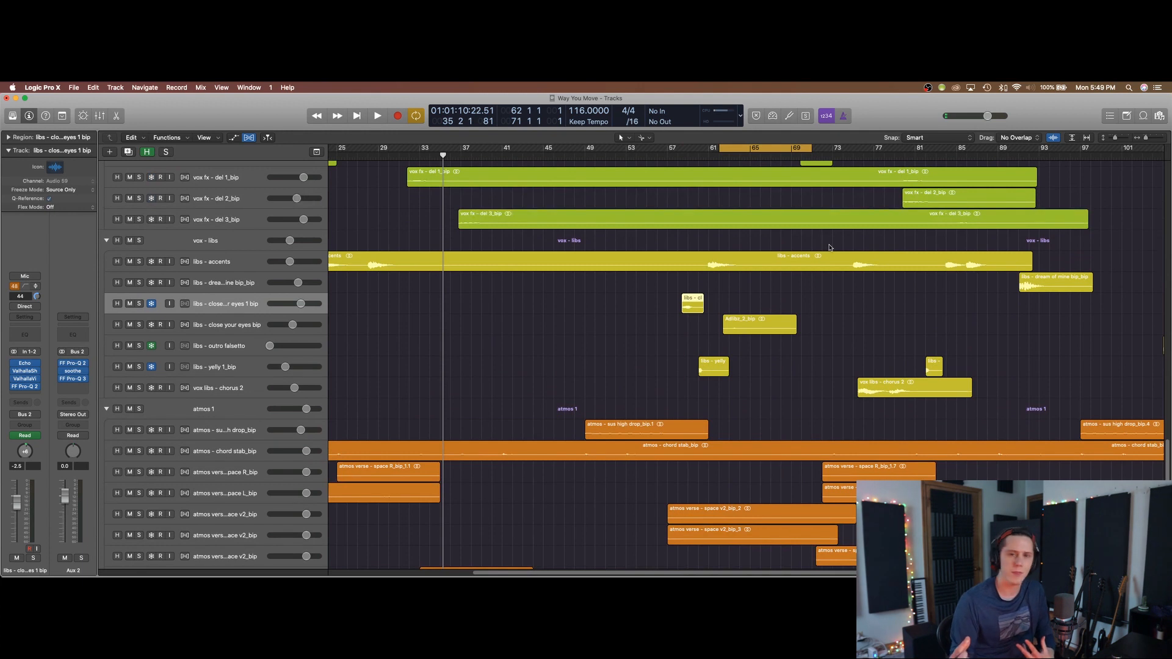
click(220, 329)
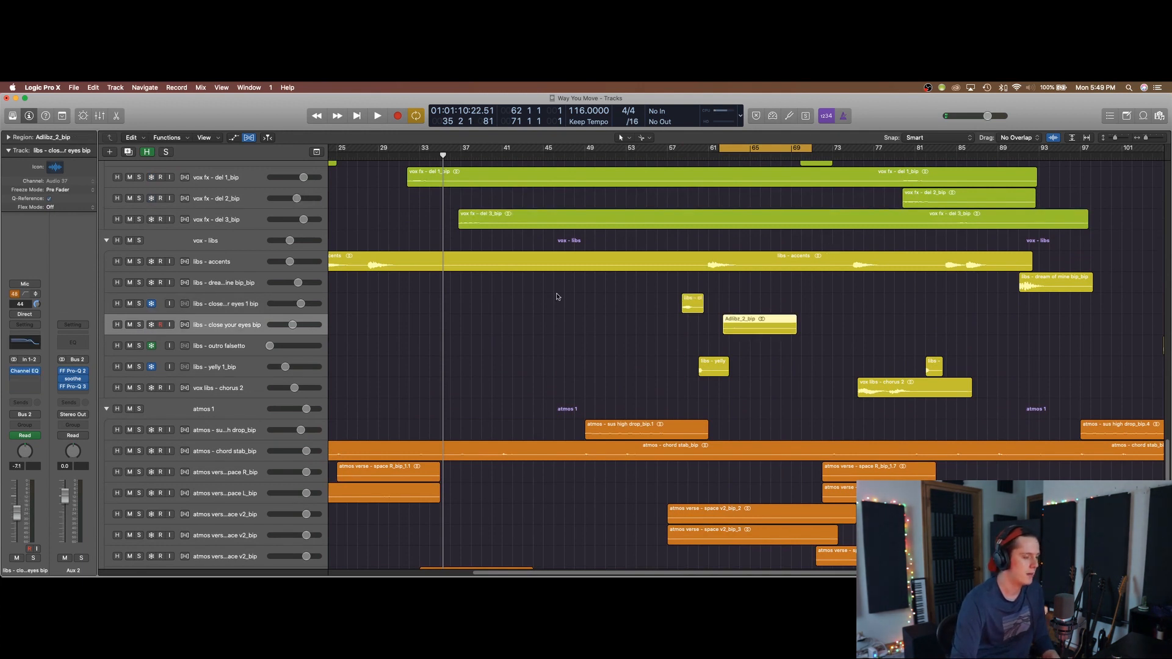
- Set the cycle range to bars 75–97 and play the vox libs - chorus 2 track soloed
key(super+Down)
key(super+Down)
drag(854, 148, 1081, 148)
click(164, 425)
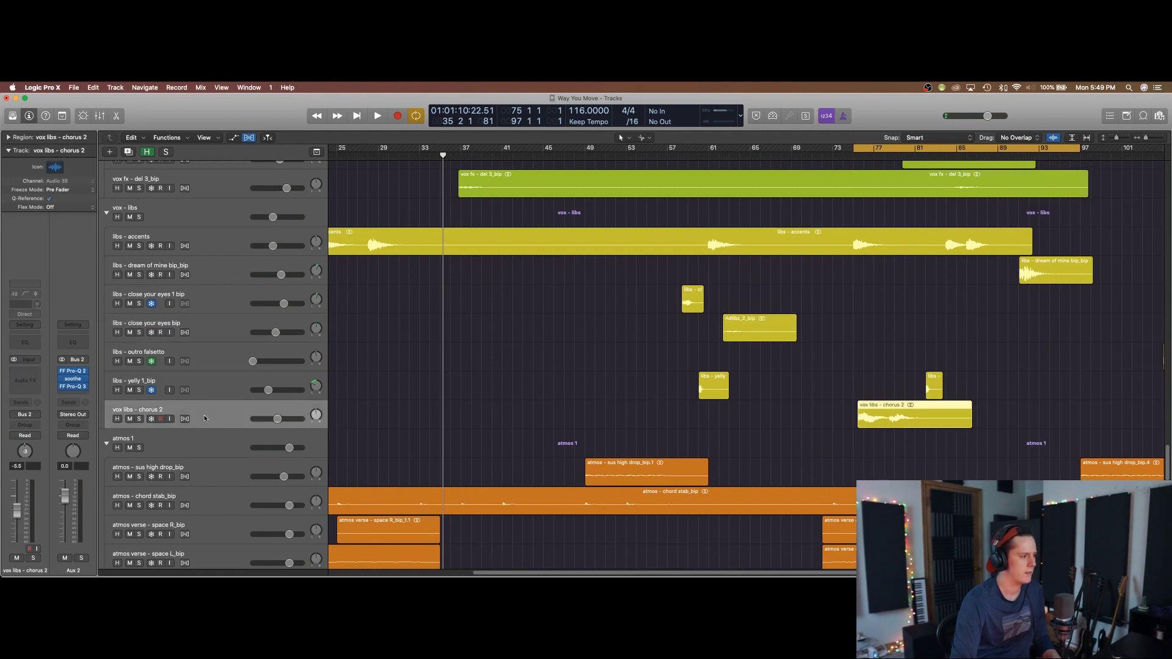
click(139, 419)
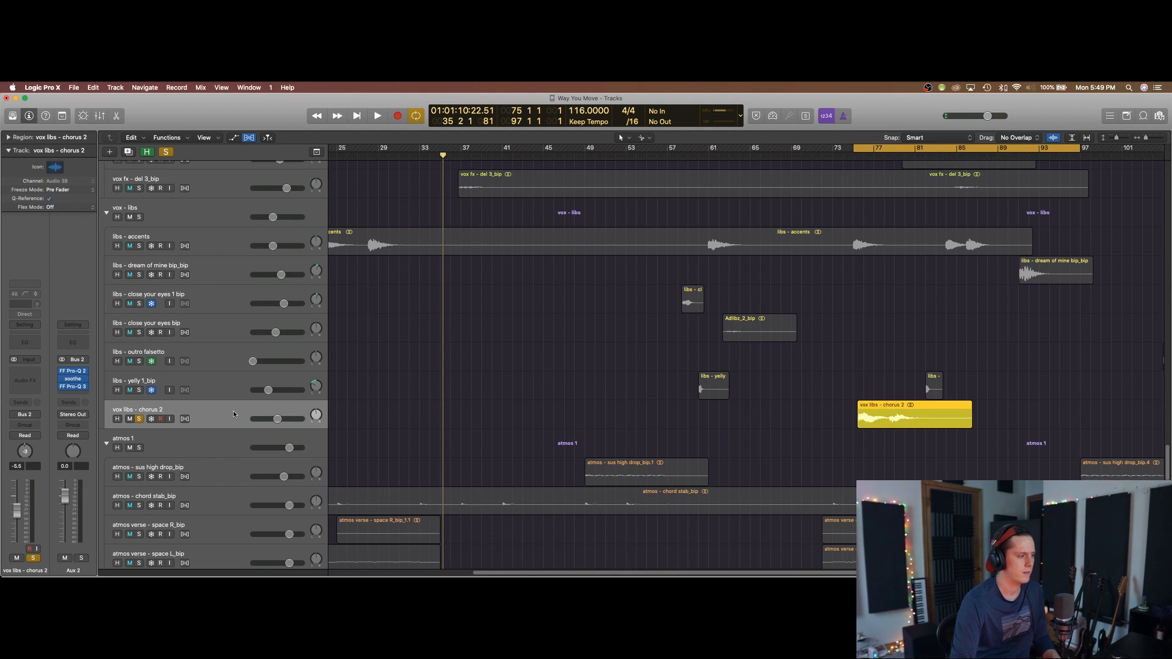
key(space)
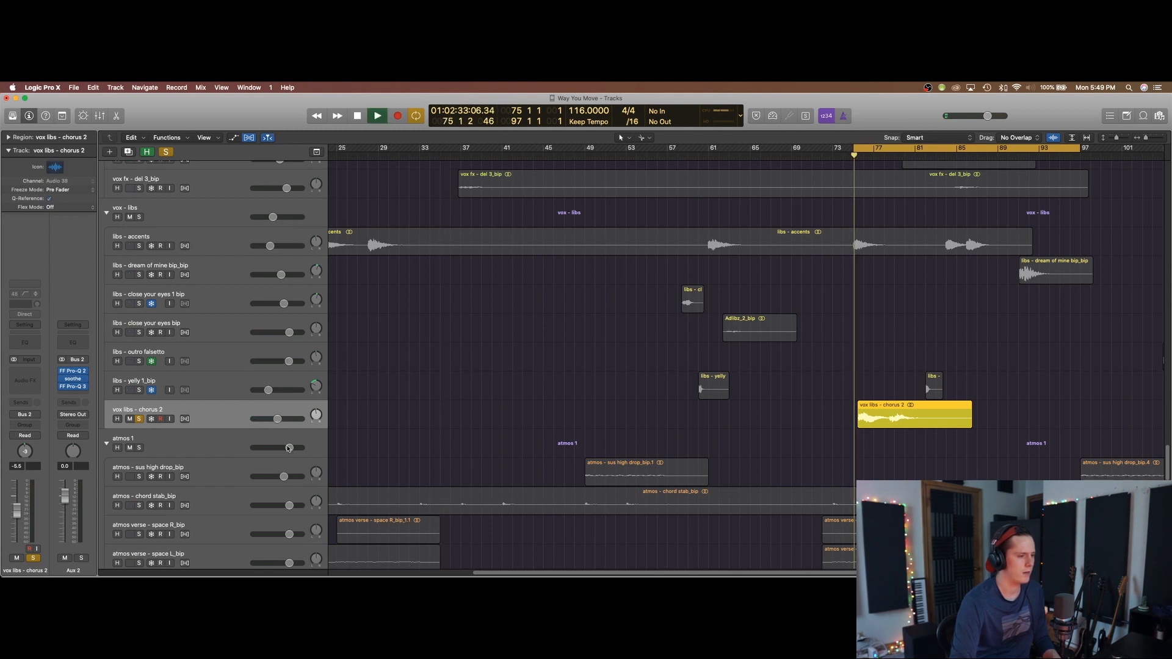
- Stop playback, take the vox libs - chorus 2 track out of solo and switch cycling off
key(space)
key(s)
key(c)
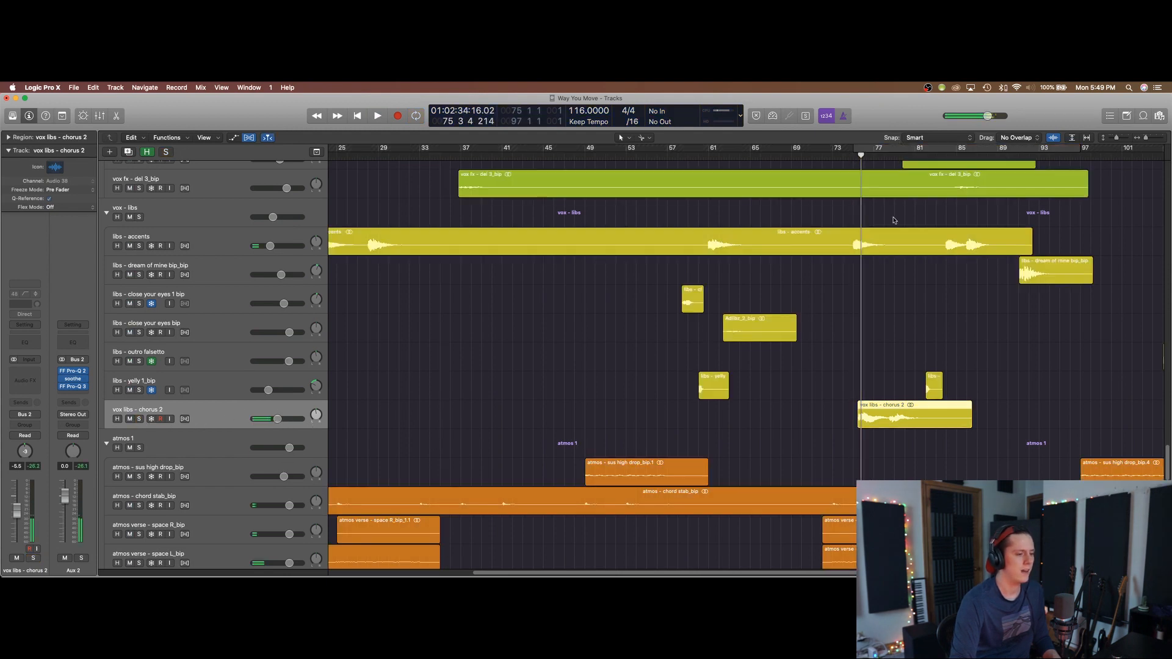
- Play the song from about bar 73, muting the vox libs - chorus 2 track partway, stop playback and unmute the track
key(super+Up)
click(832, 155)
key(space)
key(super+Up)
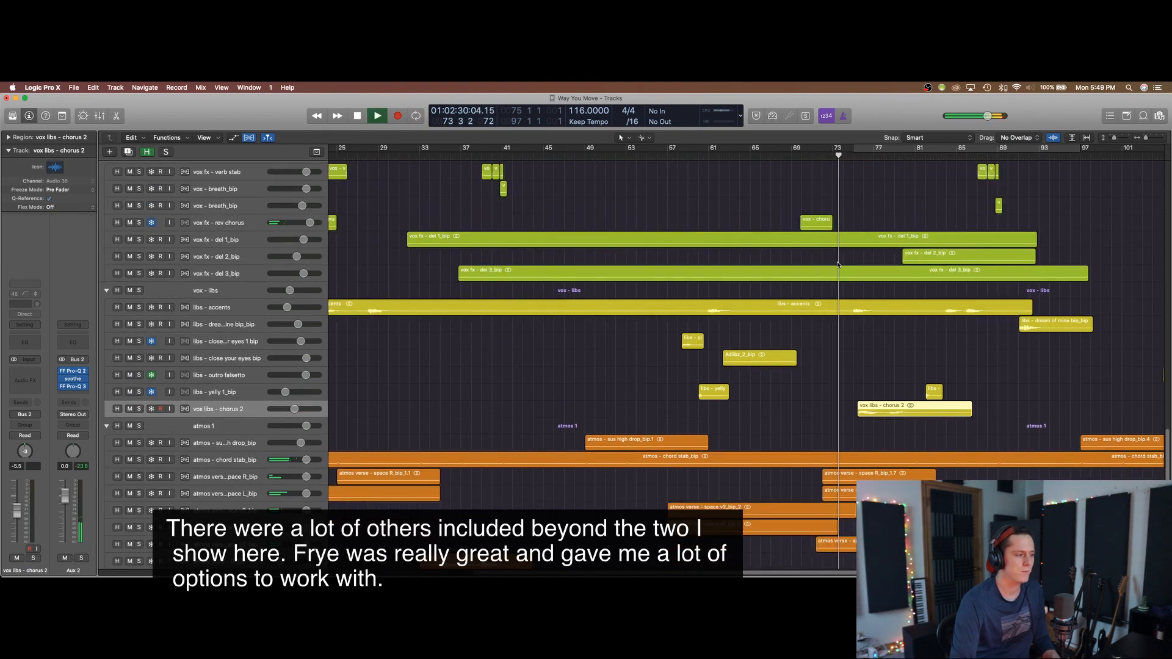
click(129, 409)
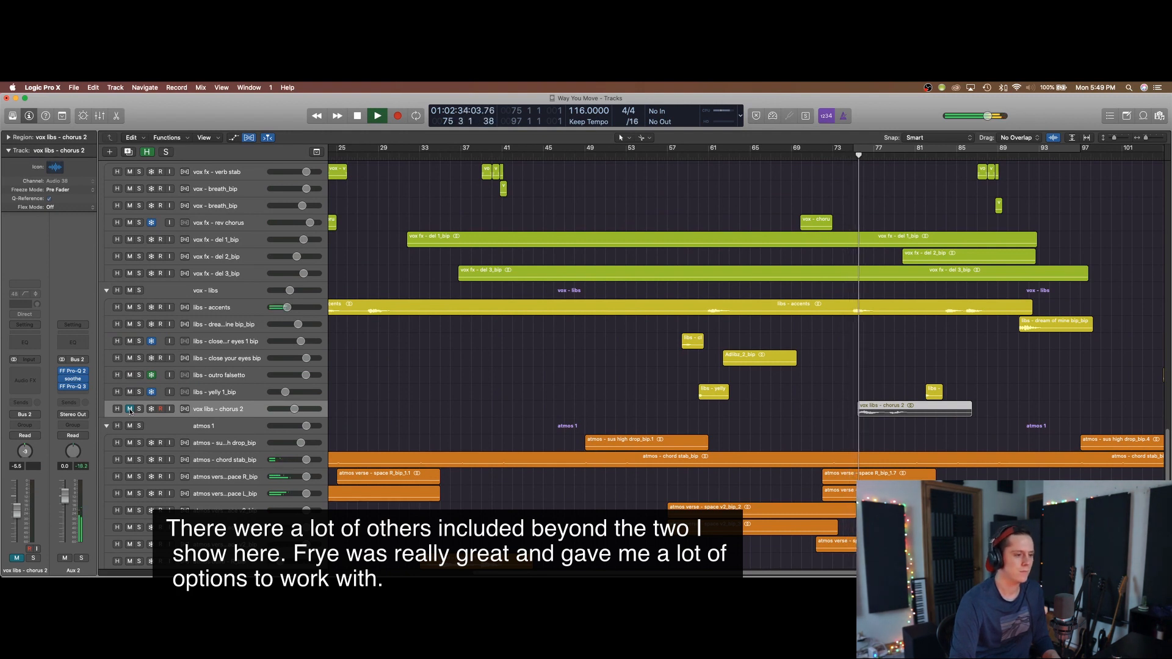
key(space)
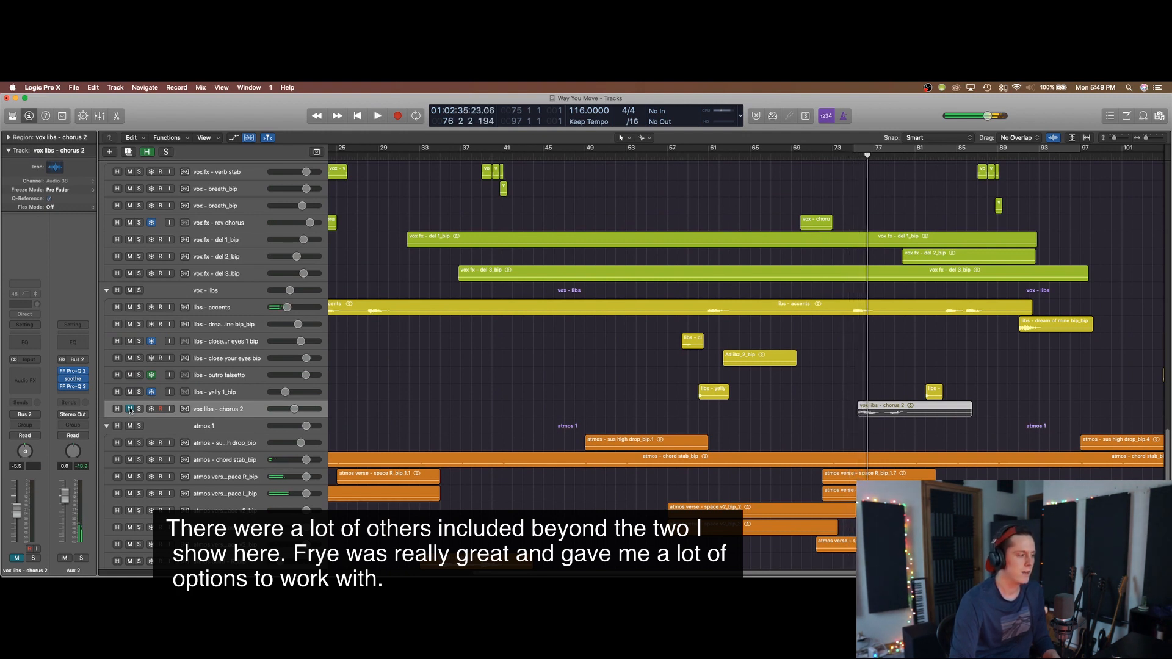
click(130, 409)
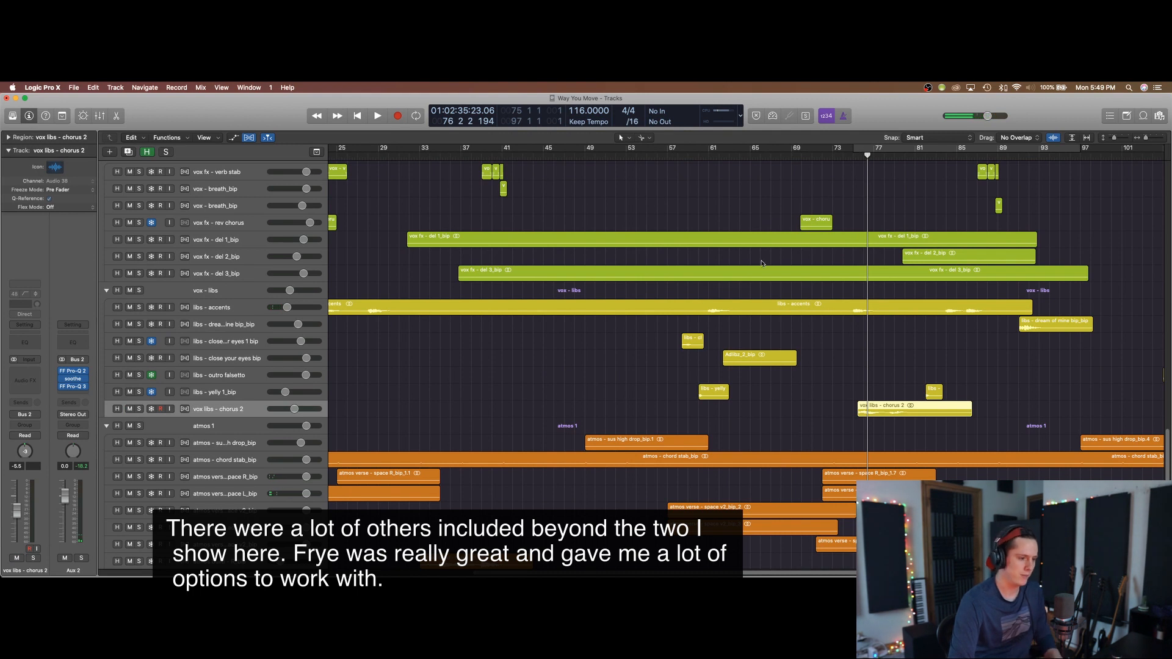
- Audition the vox libs - chorus 2 track in solo with cycling on from bar 75, and turn cycling and solo off
click(891, 147)
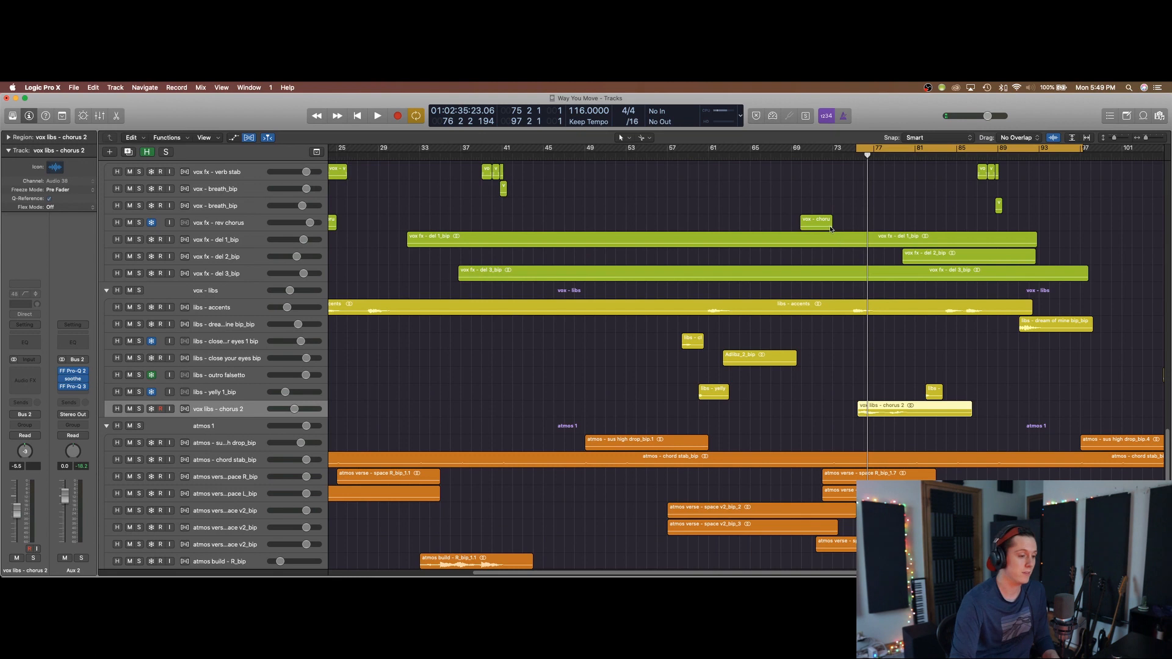
key(super+Up)
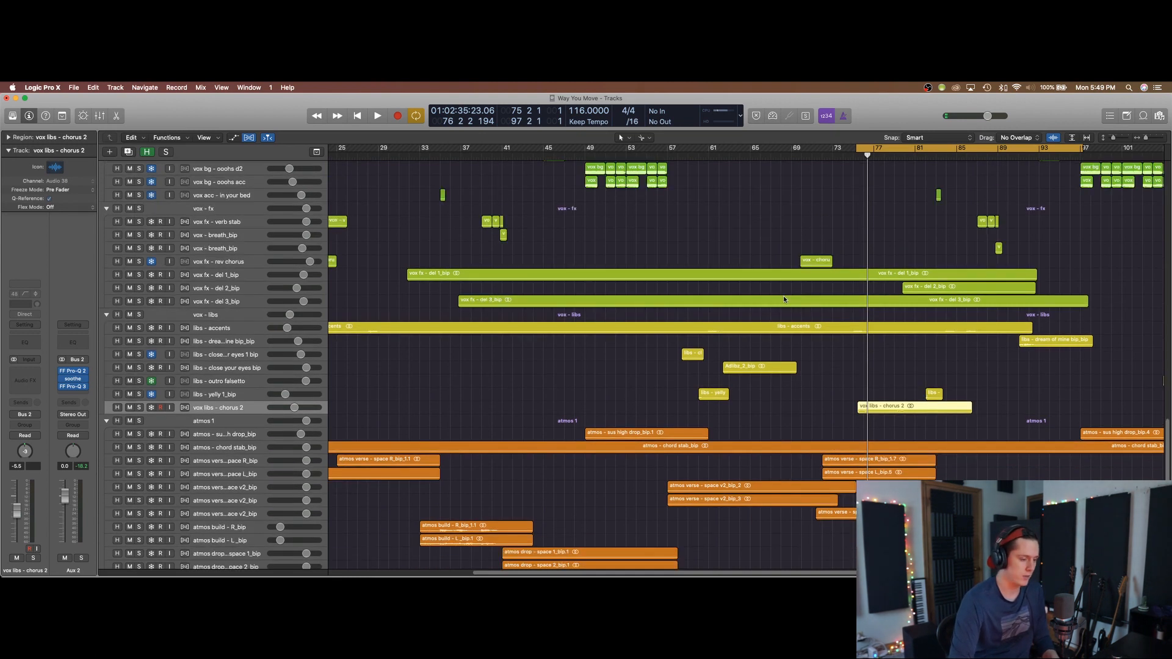
key(space)
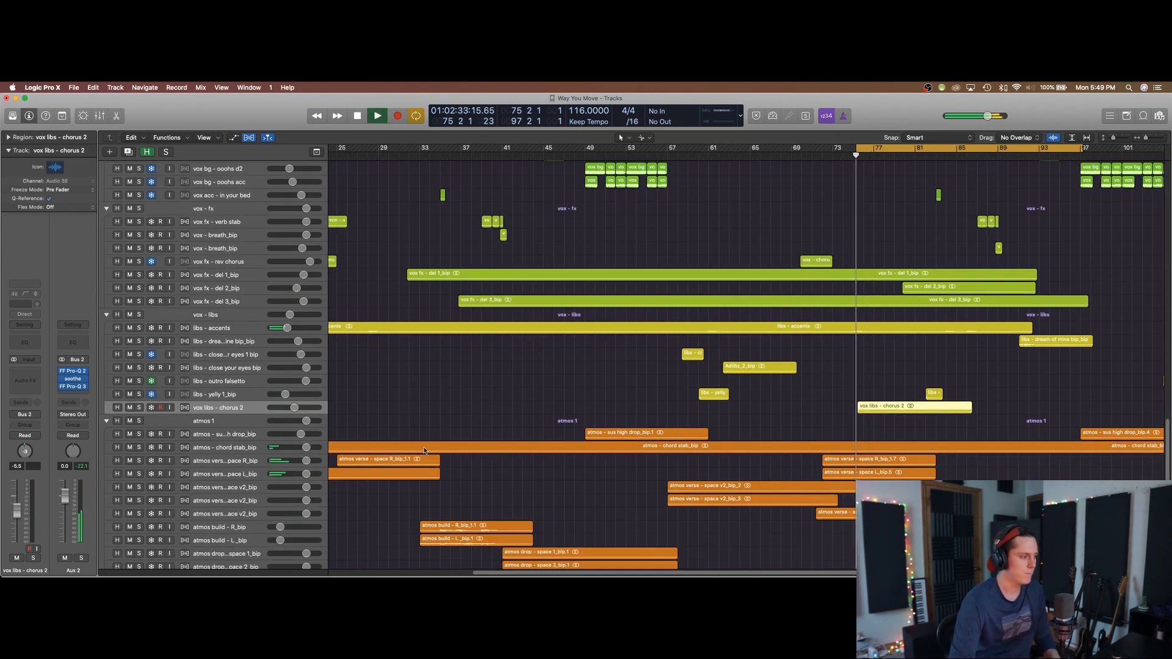
click(140, 407)
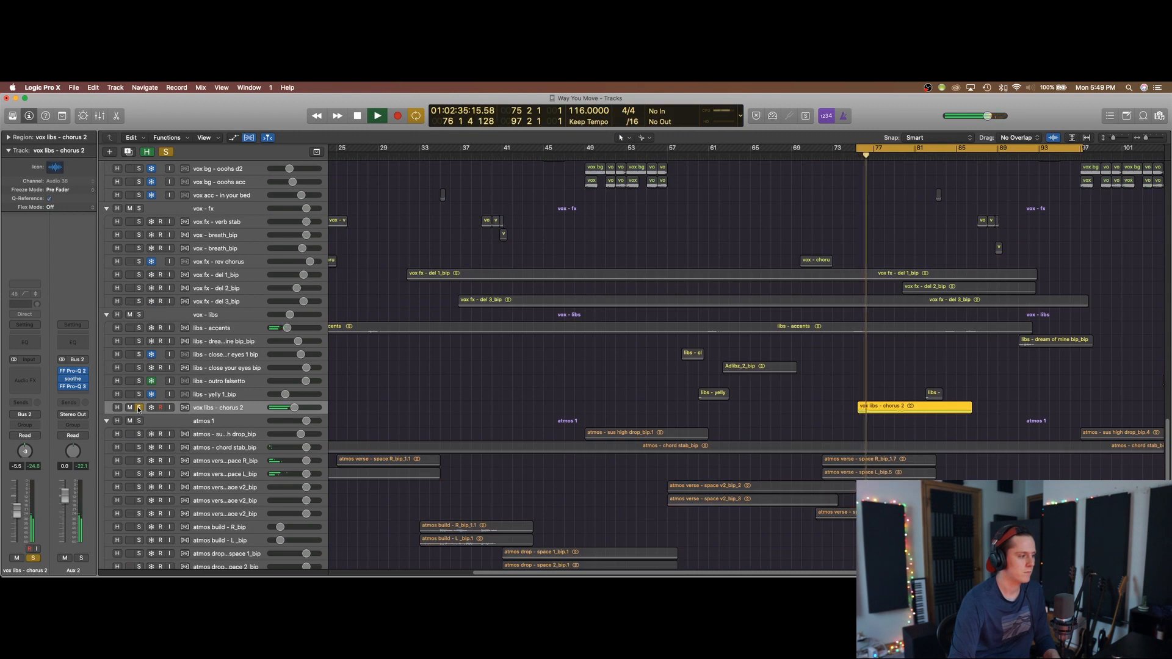
key(c)
key(space)
click(140, 407)
- Play from bar 75 while inspecting the libs - yelly 1_bip and vox libs - chorus 2 tracks up close, dismissing any alert
click(853, 155)
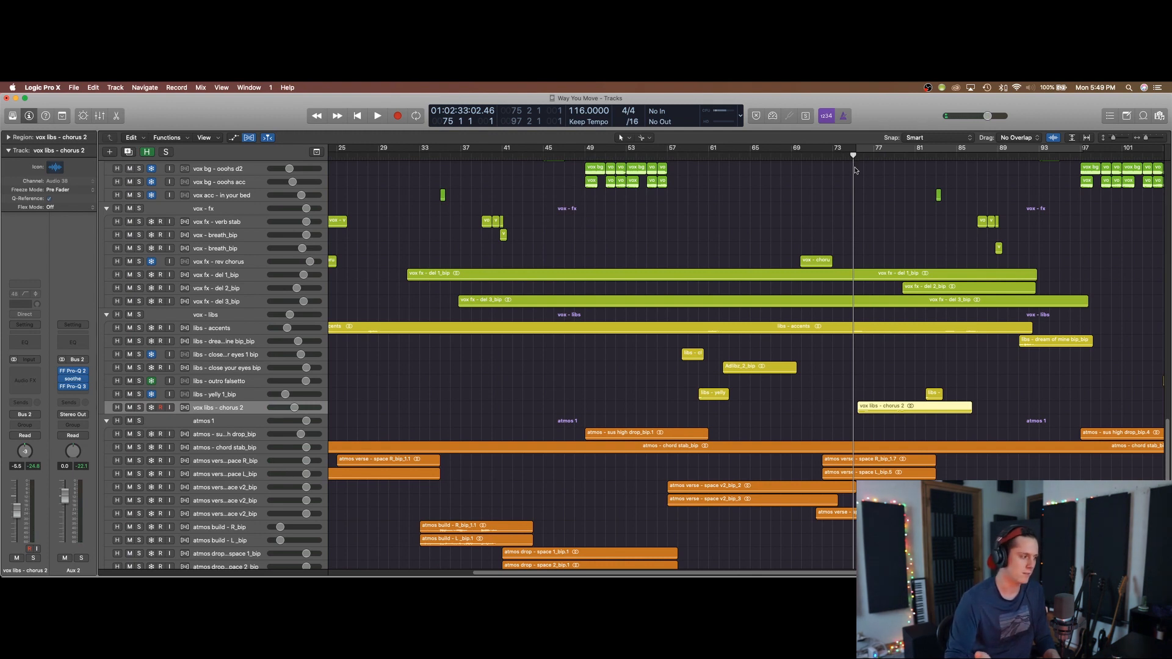
key(space)
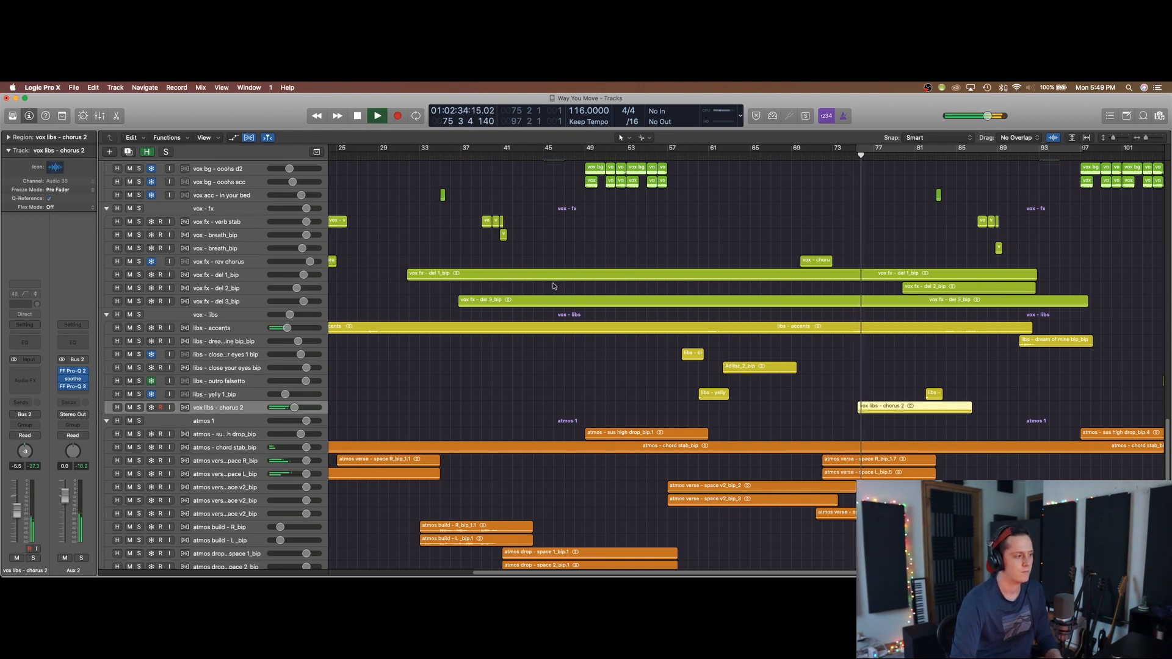
click(226, 397)
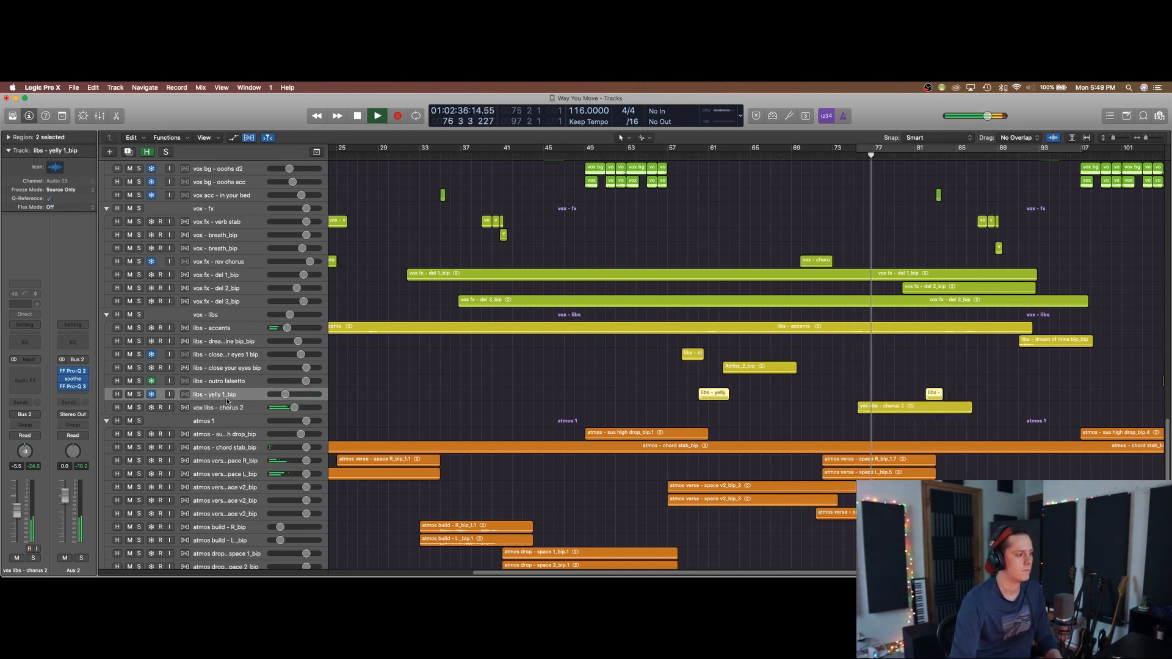
key(super+Down)
key(super+Right)
key(super+Right)
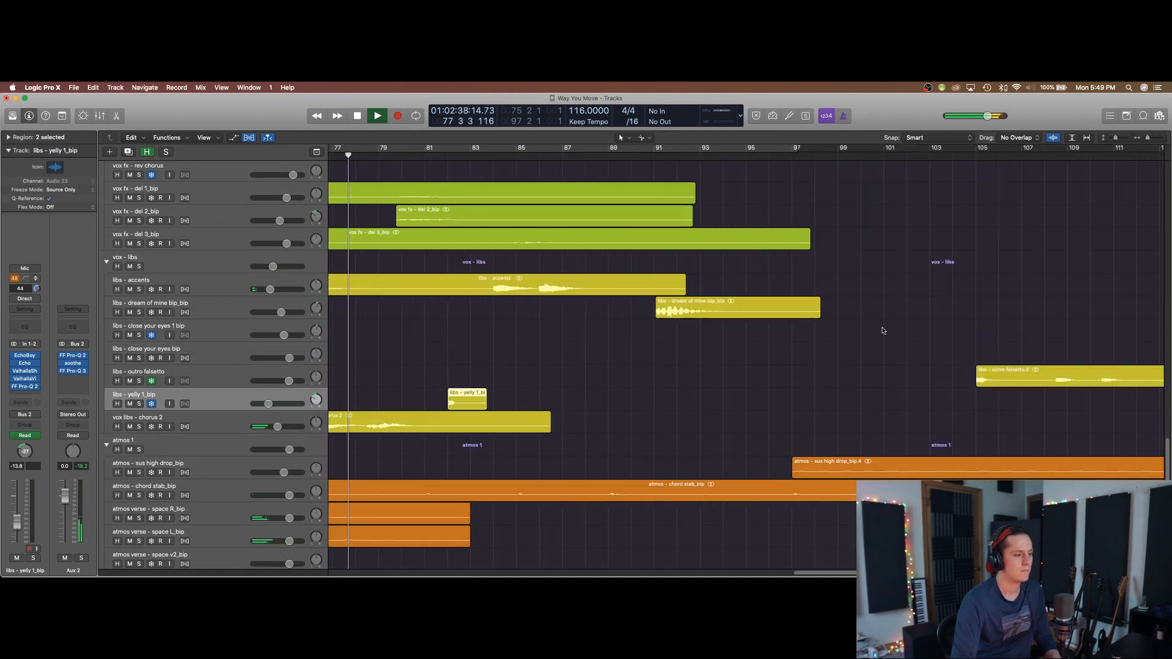
scroll(732, 378, left, 8)
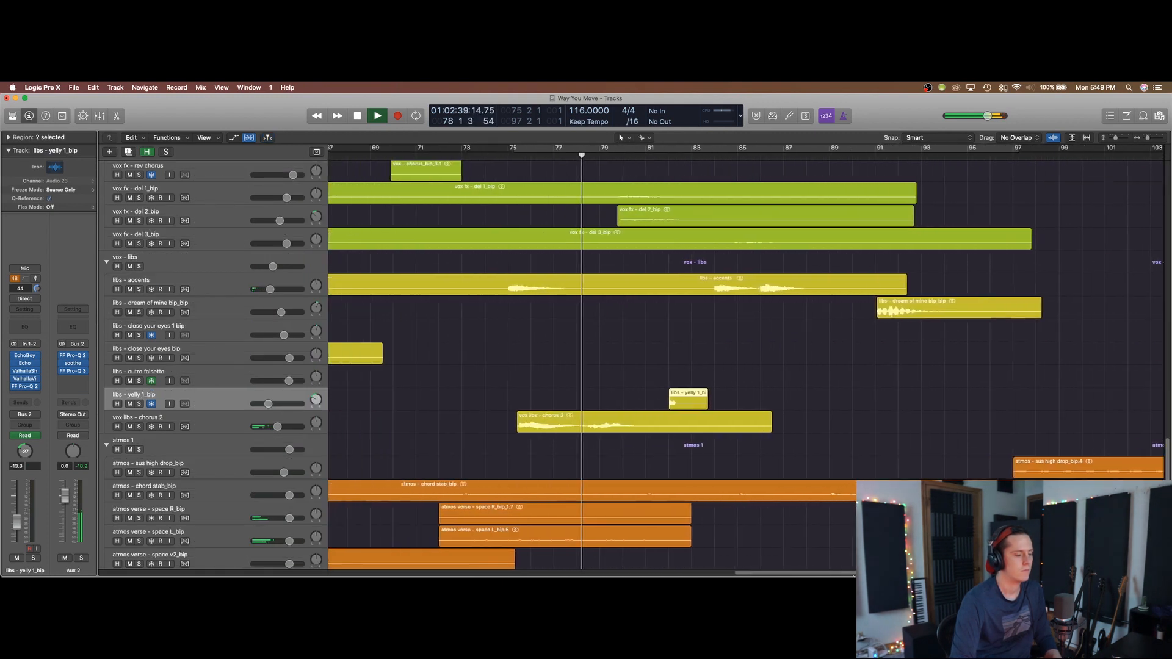
click(240, 424)
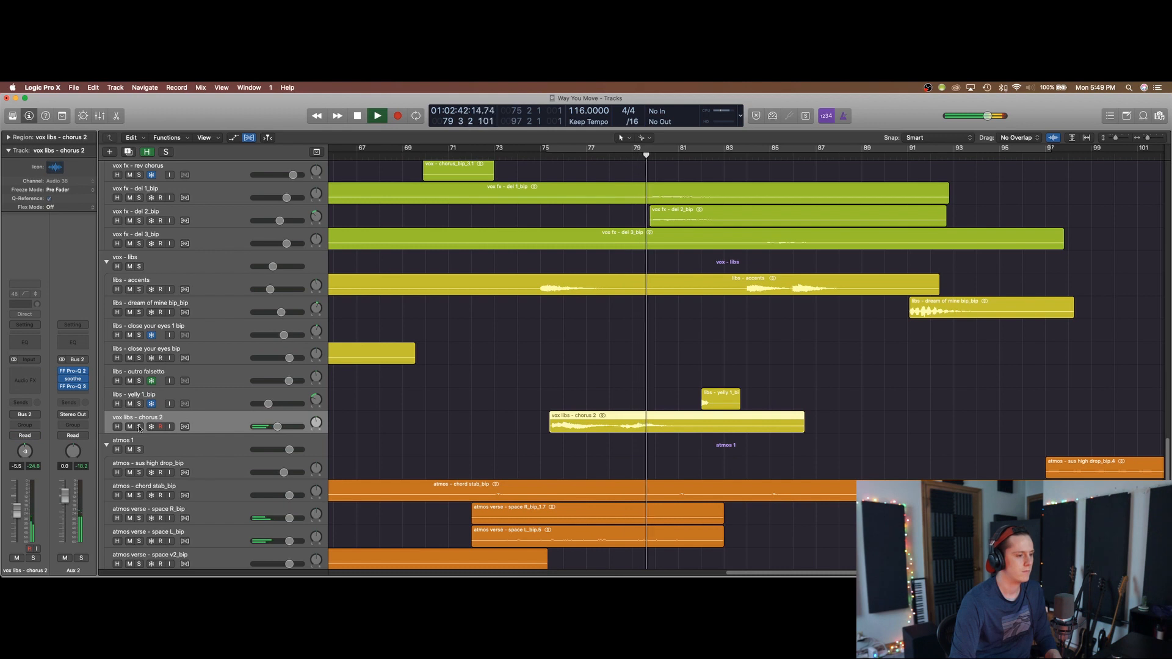
click(204, 395)
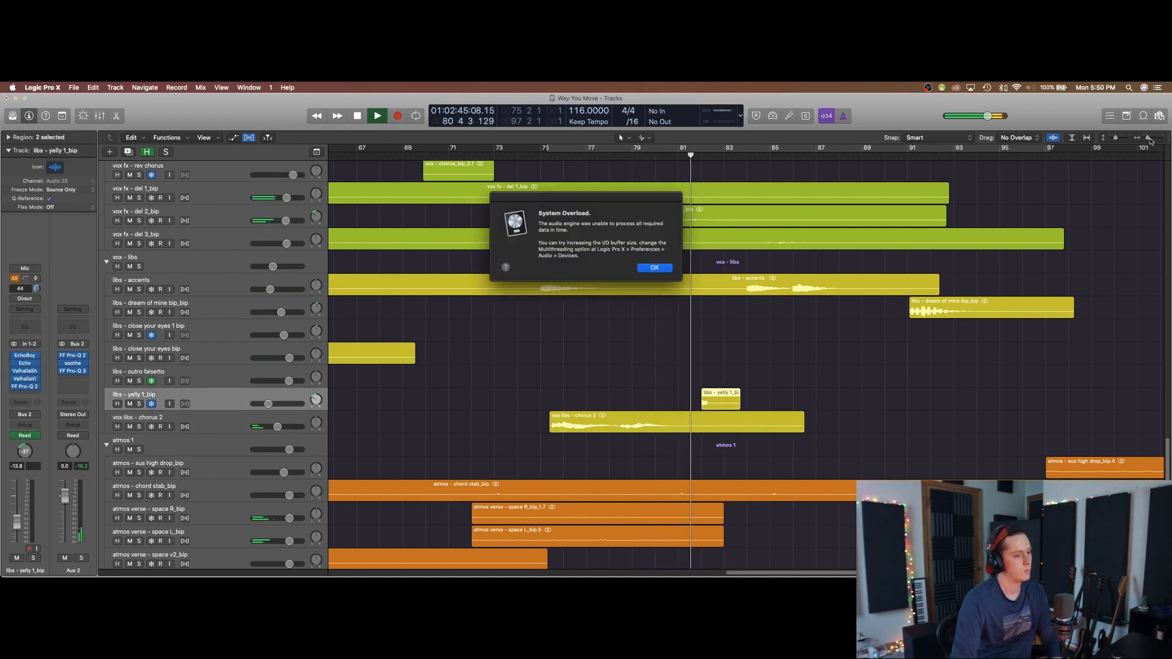
key(Return)
- Collapse and re-expand all track stacks, and look through the whole arrangement from the drums to the atmos 2 tracks
scroll(527, 376, down, 10)
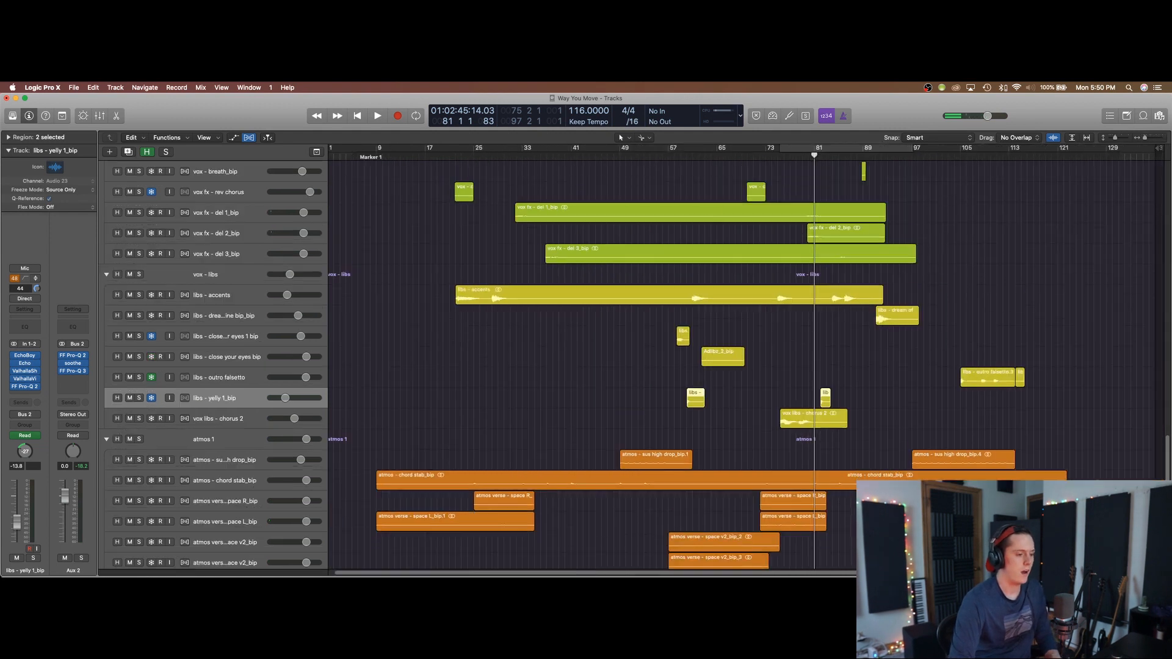
scroll(269, 373, up, 2)
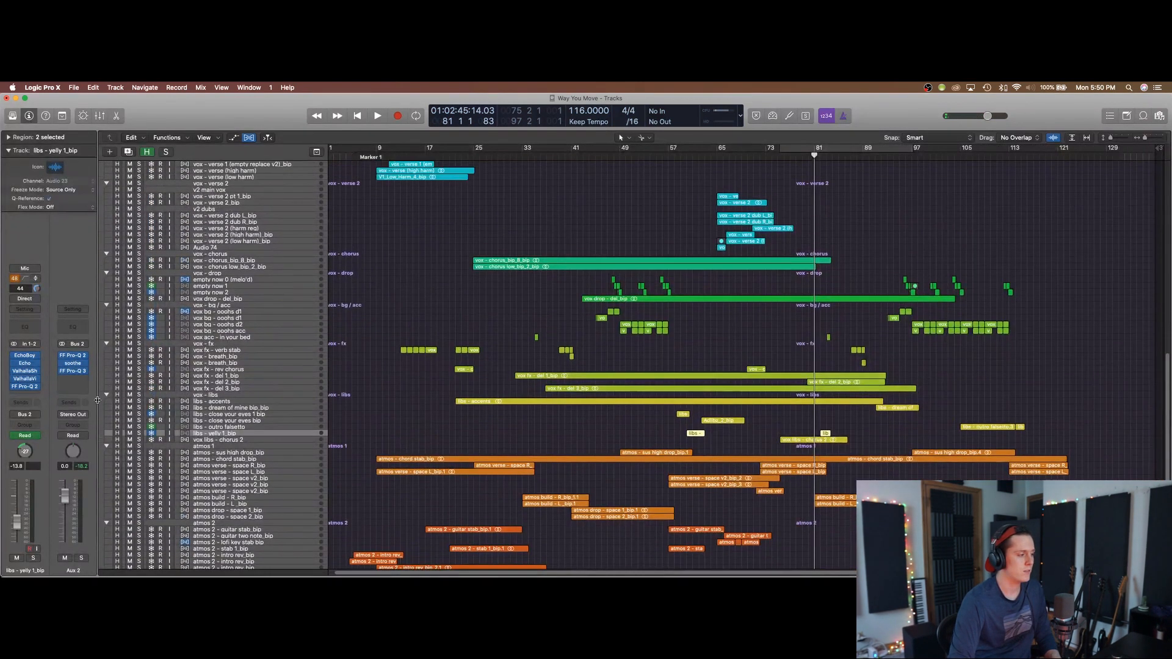
alt+click(107, 395)
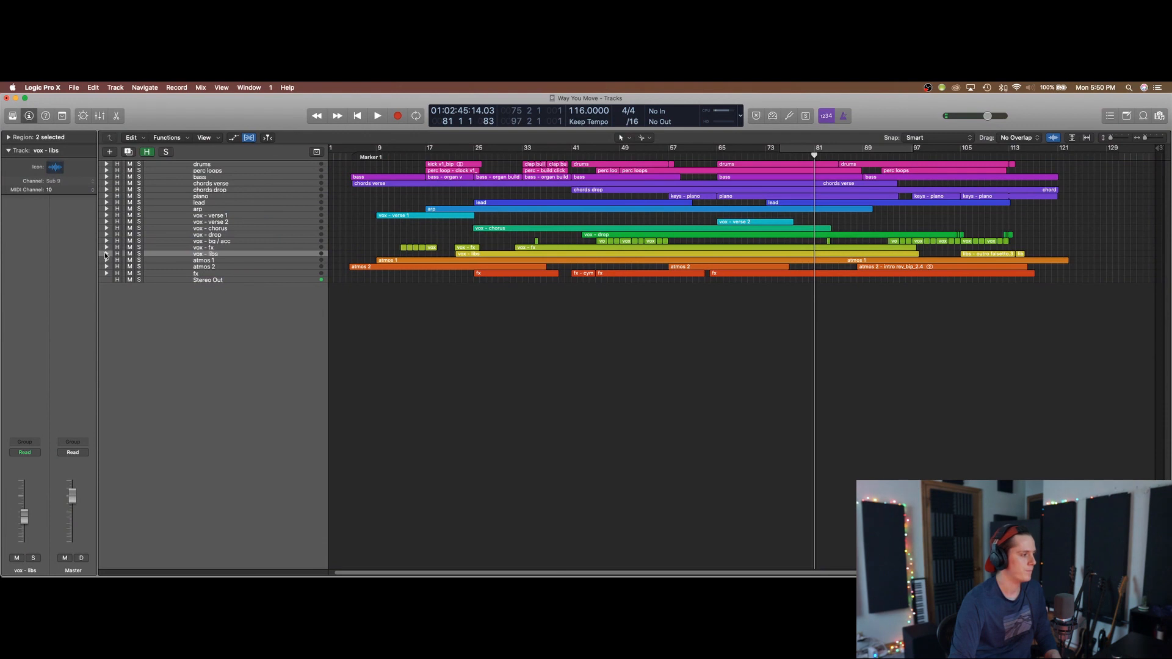
key(super+Down)
key(super+Down)
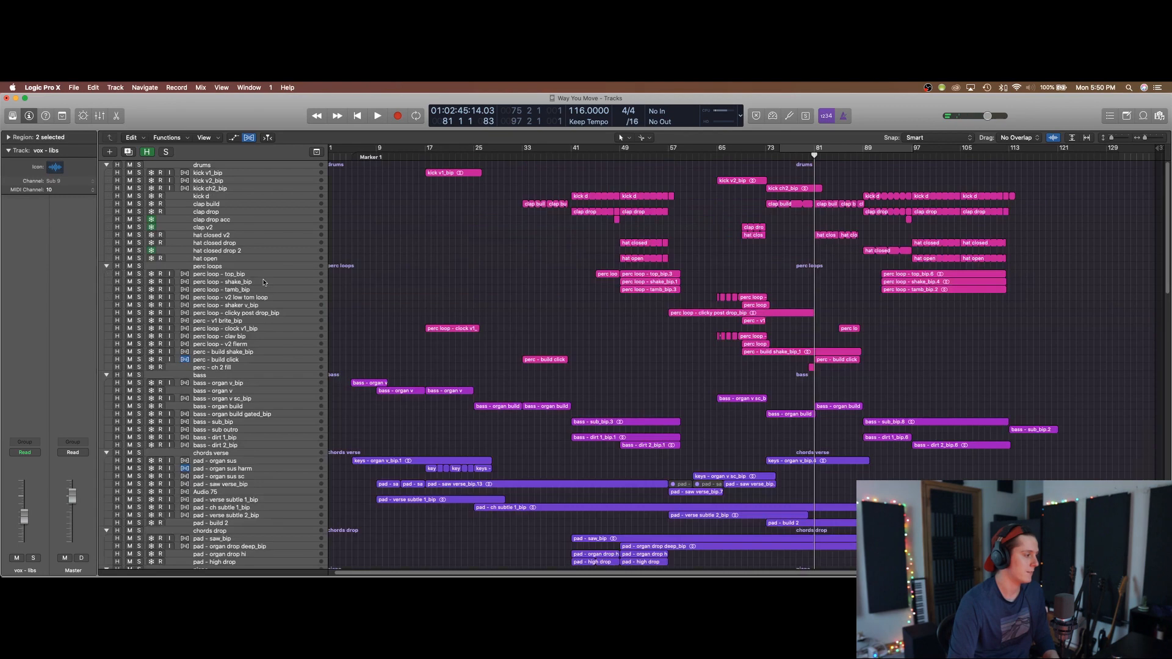
scroll(282, 292, down, 20)
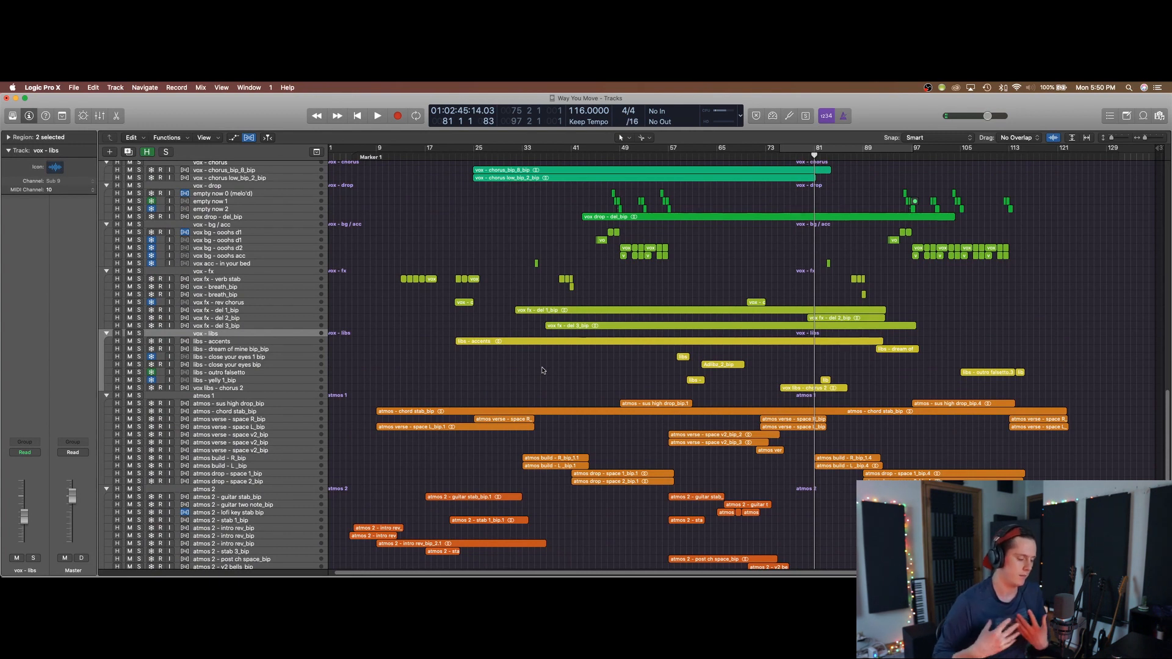
scroll(549, 366, down, 5)
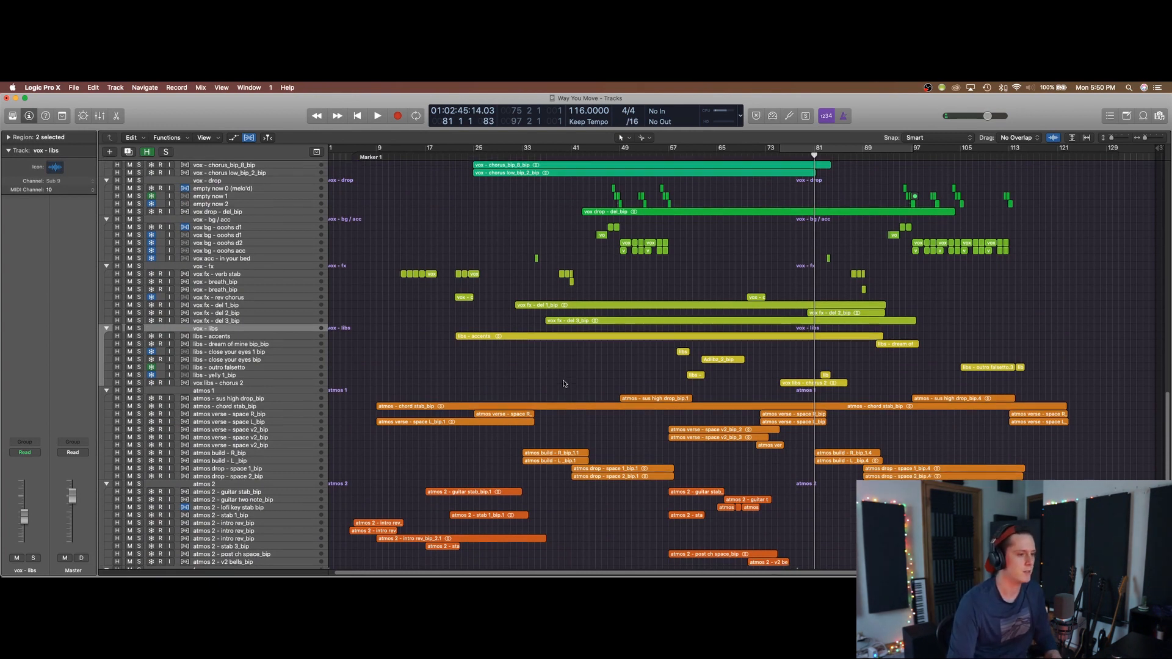
scroll(561, 372, up, 6)
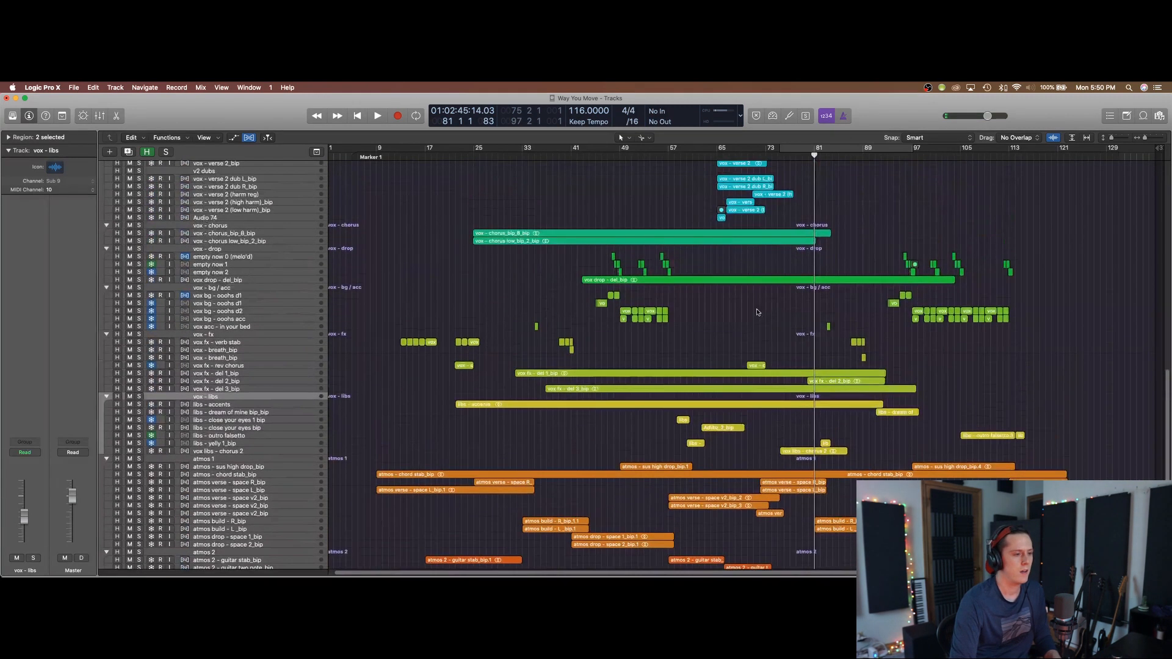
- Select the vox bg - ooohs d1 track and set the cycle range from bar 41 to bar 64
click(250, 298)
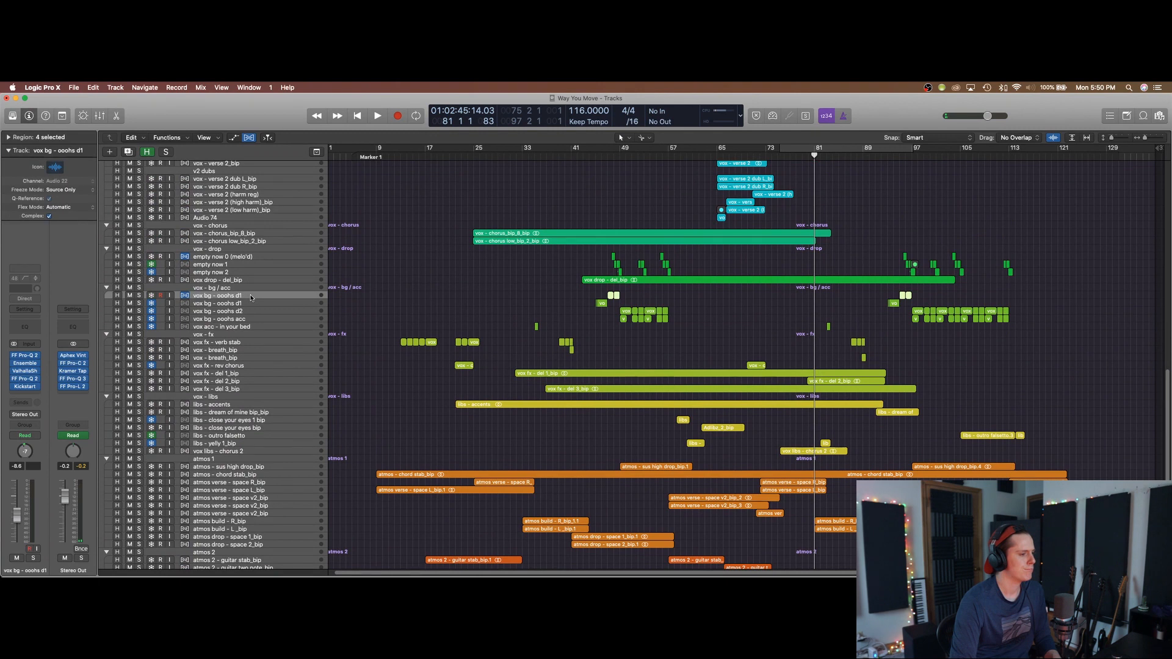
scroll(250, 305, up, 10)
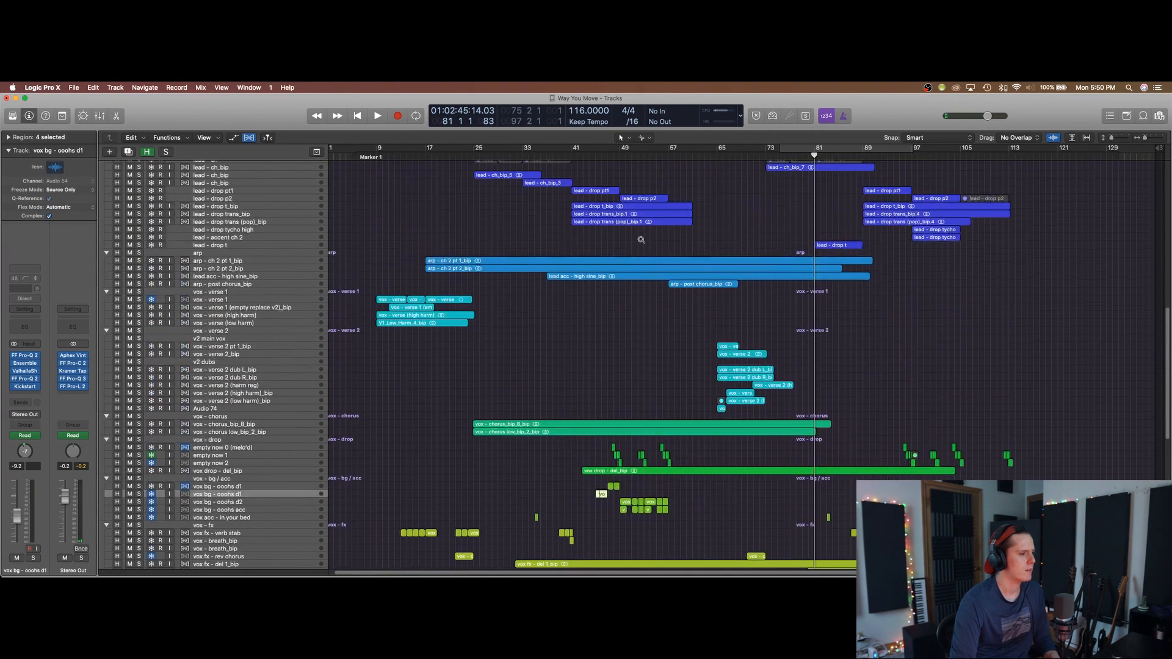
drag(572, 151, 709, 153)
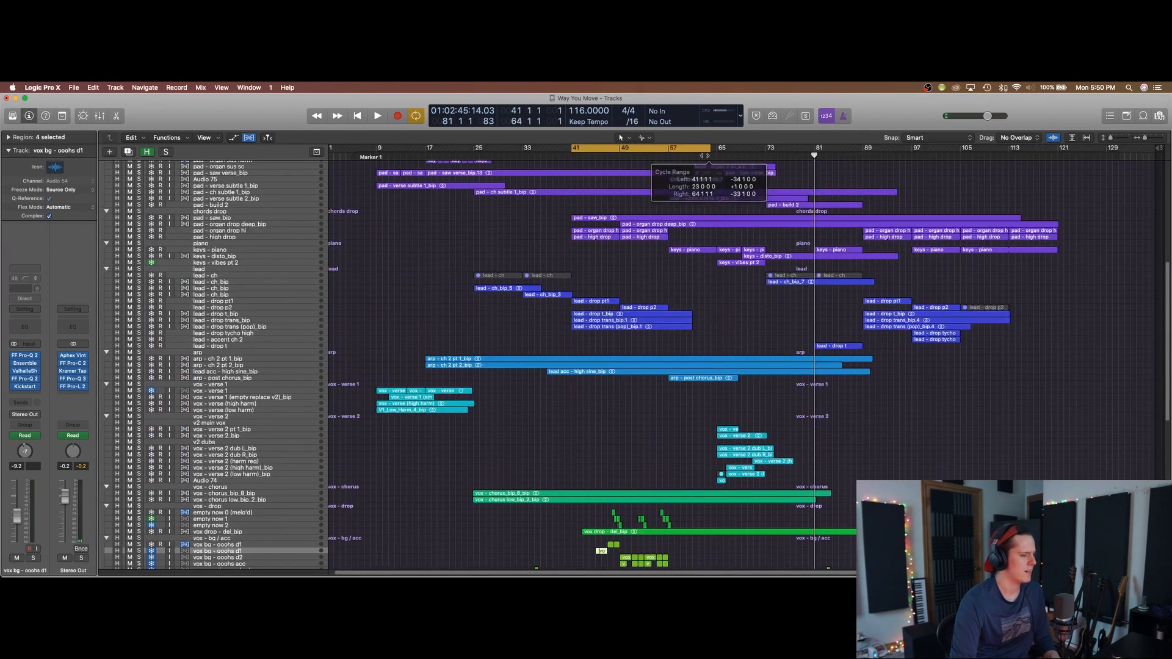
- Solo the kick d, clap build and clap drop tracks, listen to them from bar 41, stop playback and unsolo them
scroll(565, 330, down, 3)
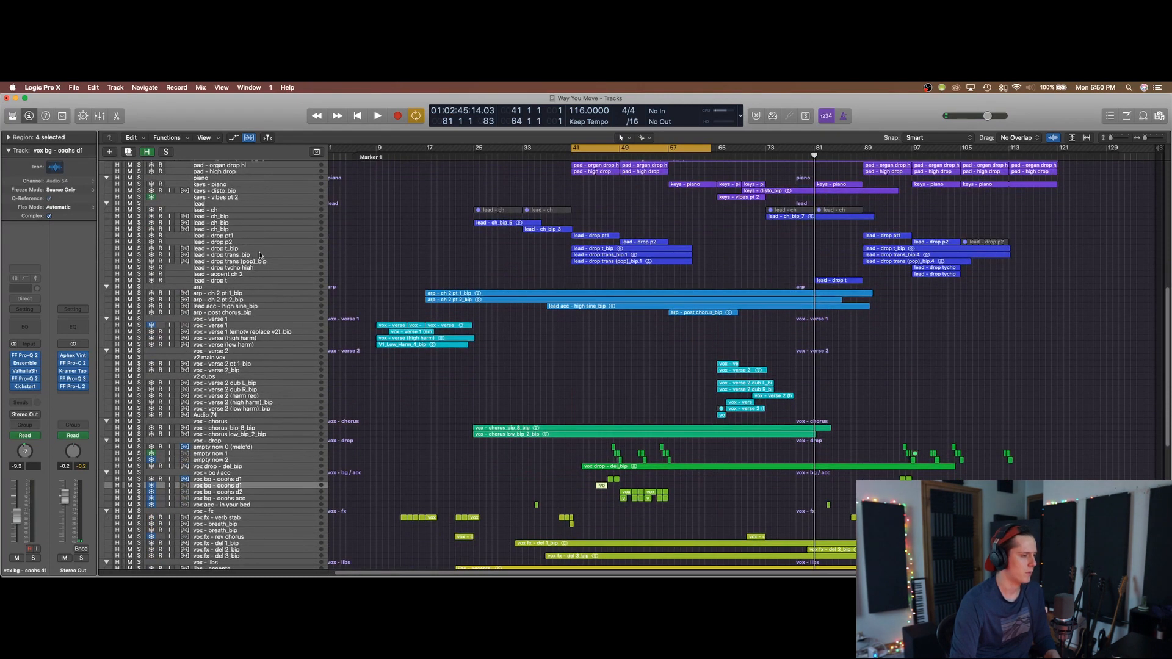
scroll(256, 244, up, 15)
click(244, 191)
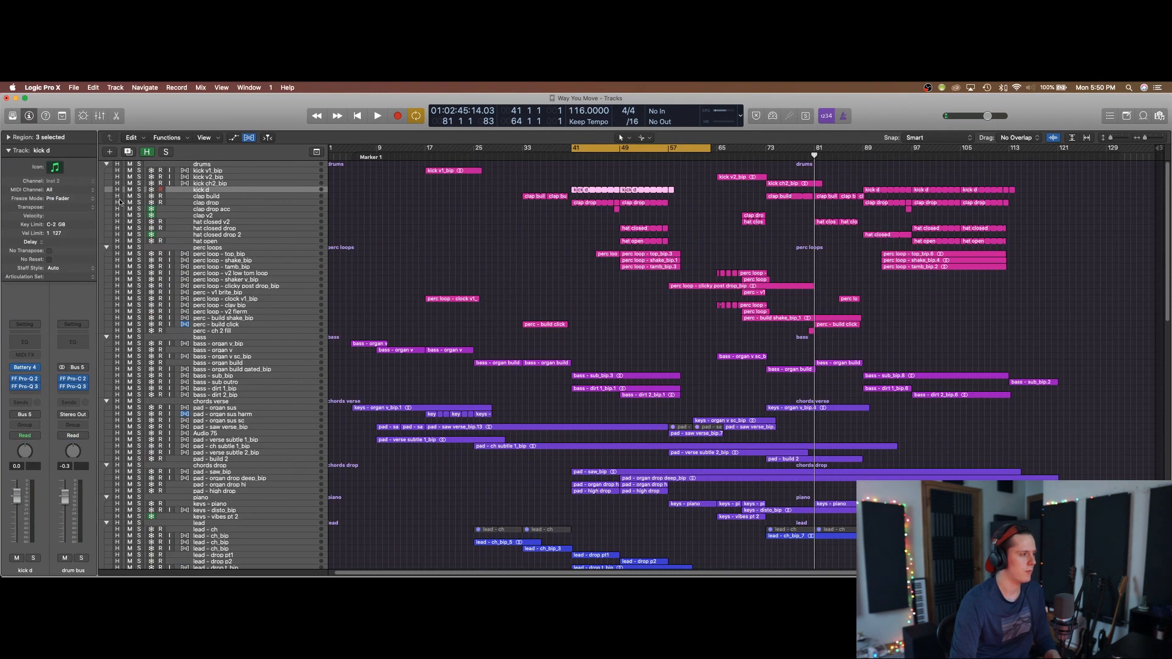
click(140, 189)
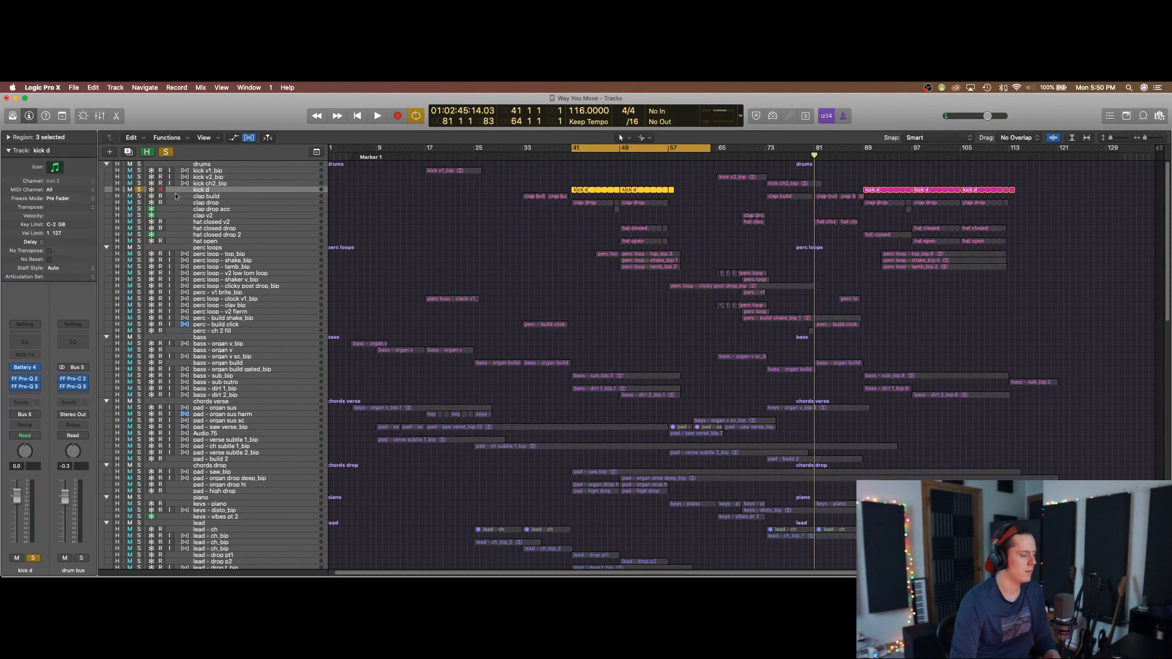
click(139, 190)
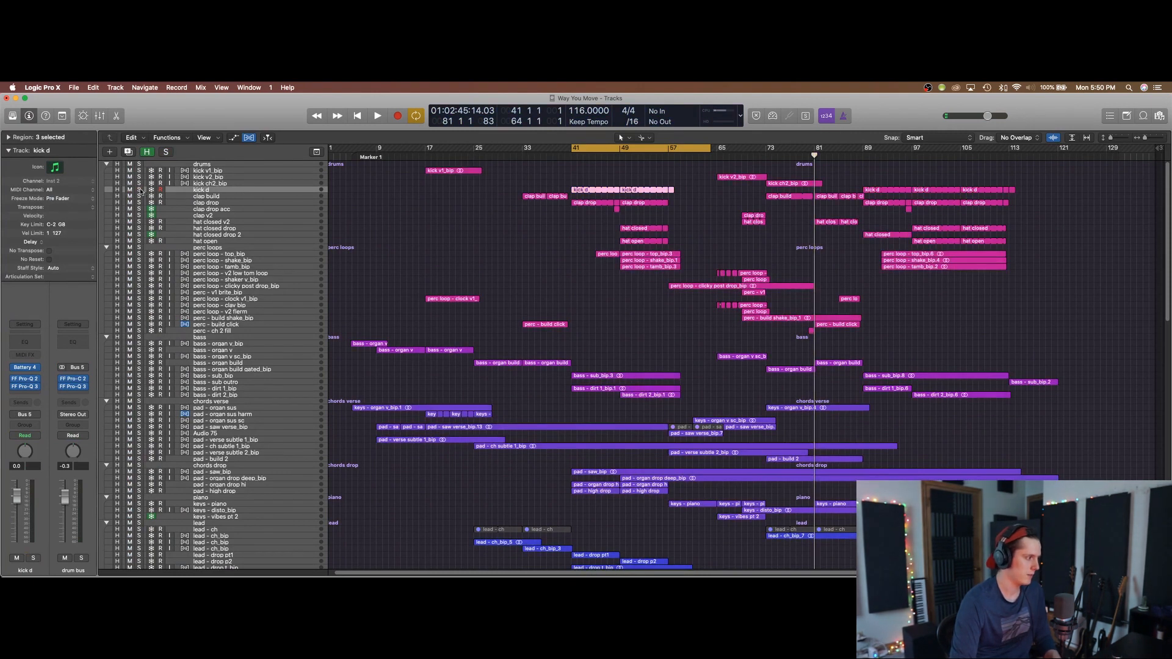
drag(139, 192, 136, 204)
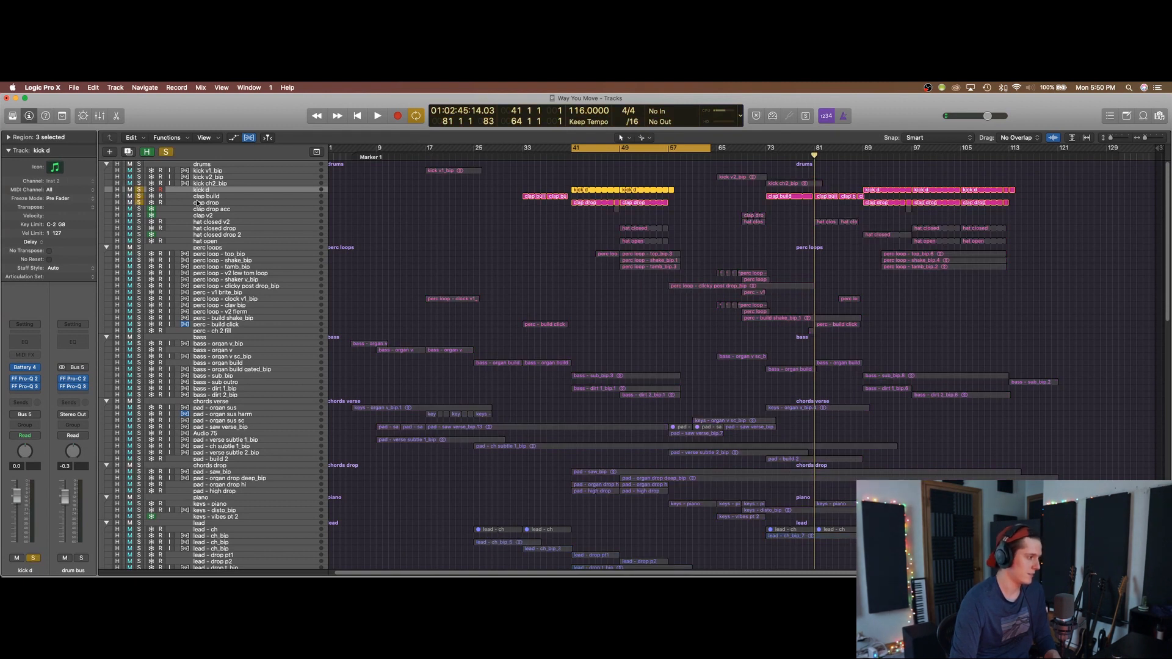
key(space)
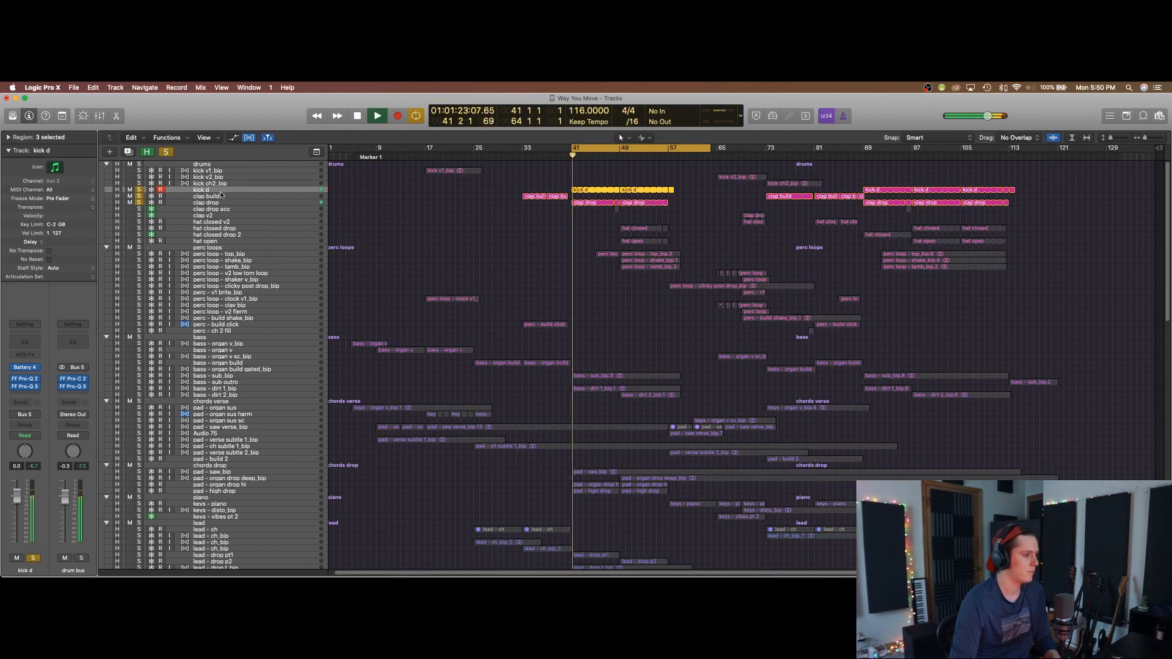
key(space)
drag(139, 190, 140, 203)
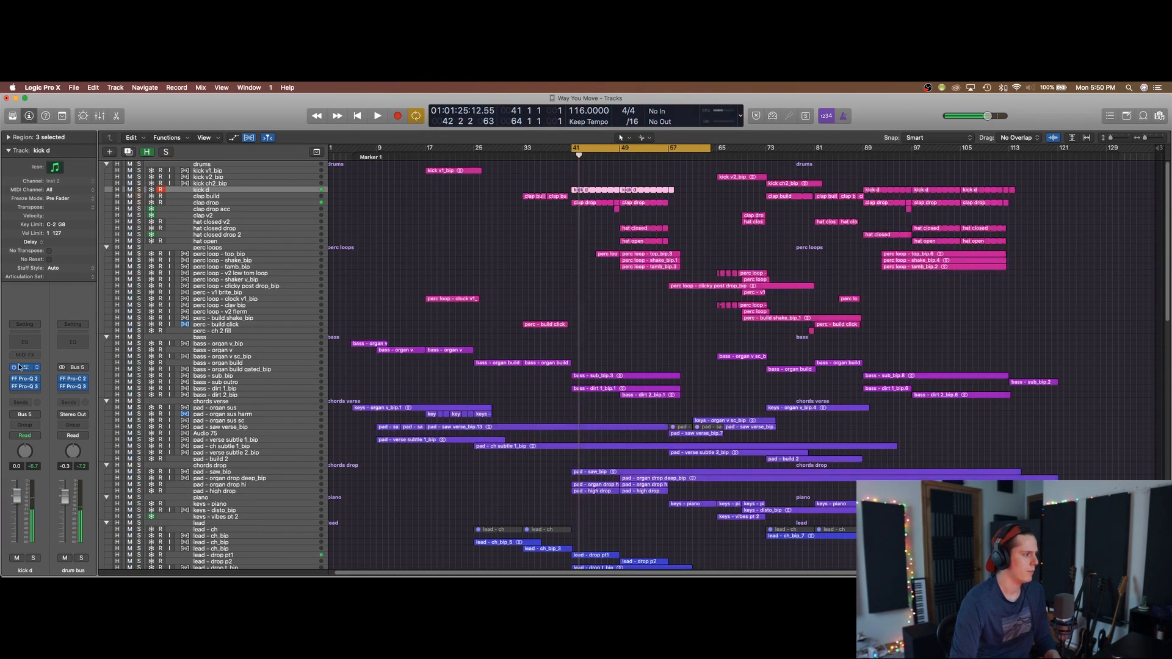
- Open the kick d track's Battery 4 instrument and its bar 41 region's notes, and sound the first note in the lowest row
key(v)
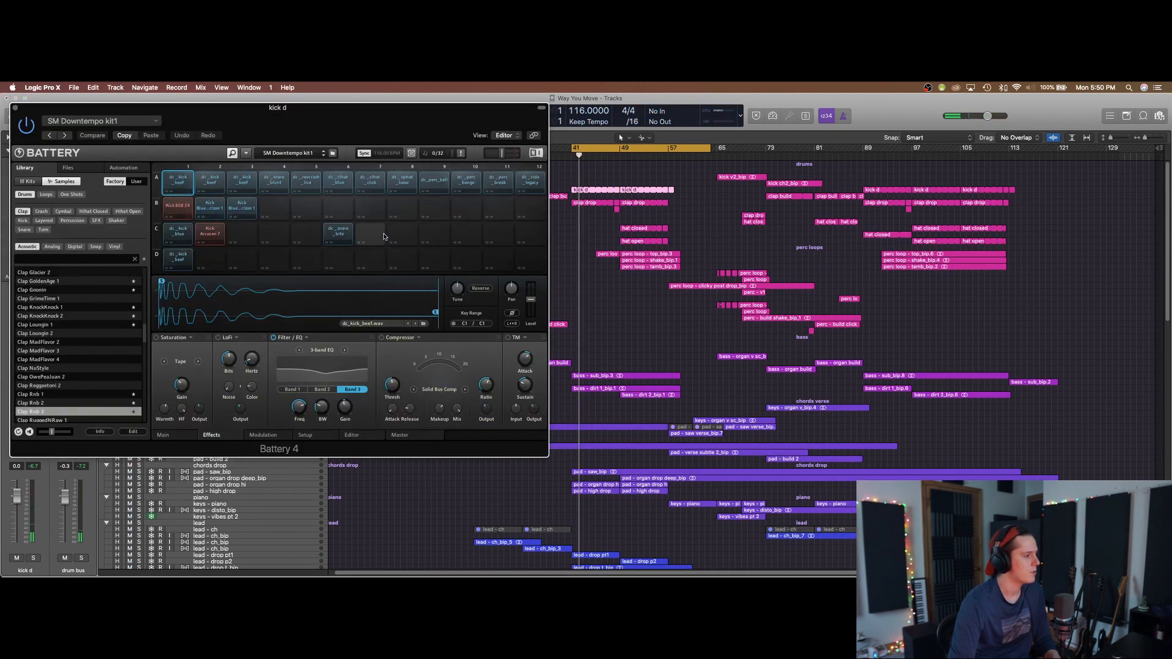
double_click(576, 190)
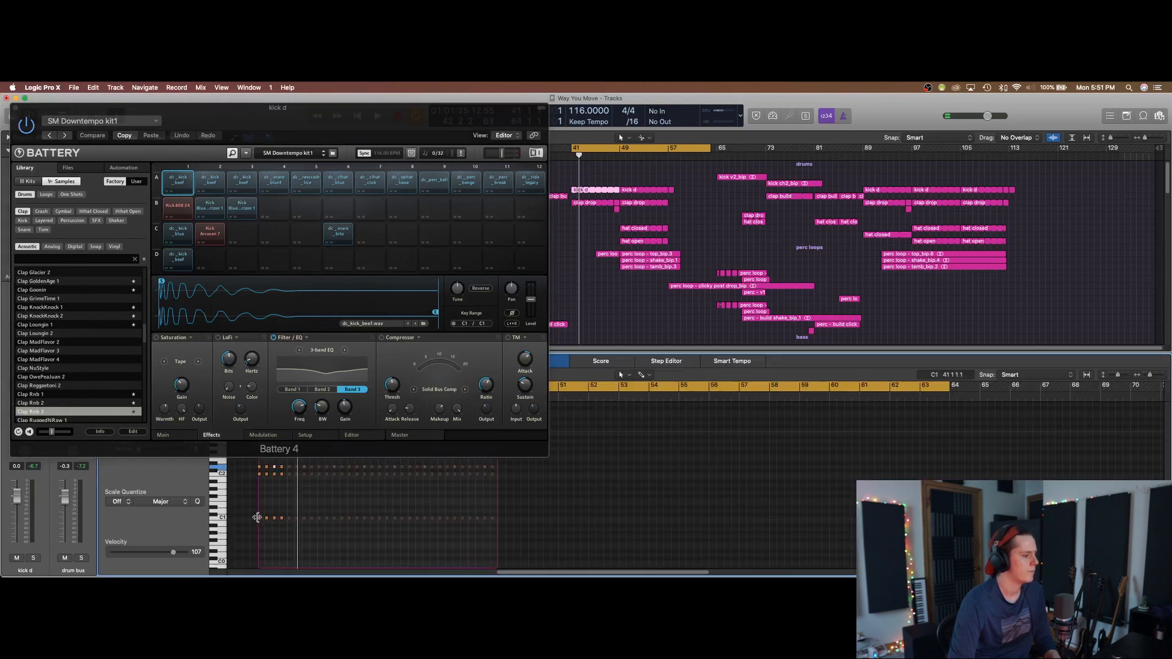
click(260, 519)
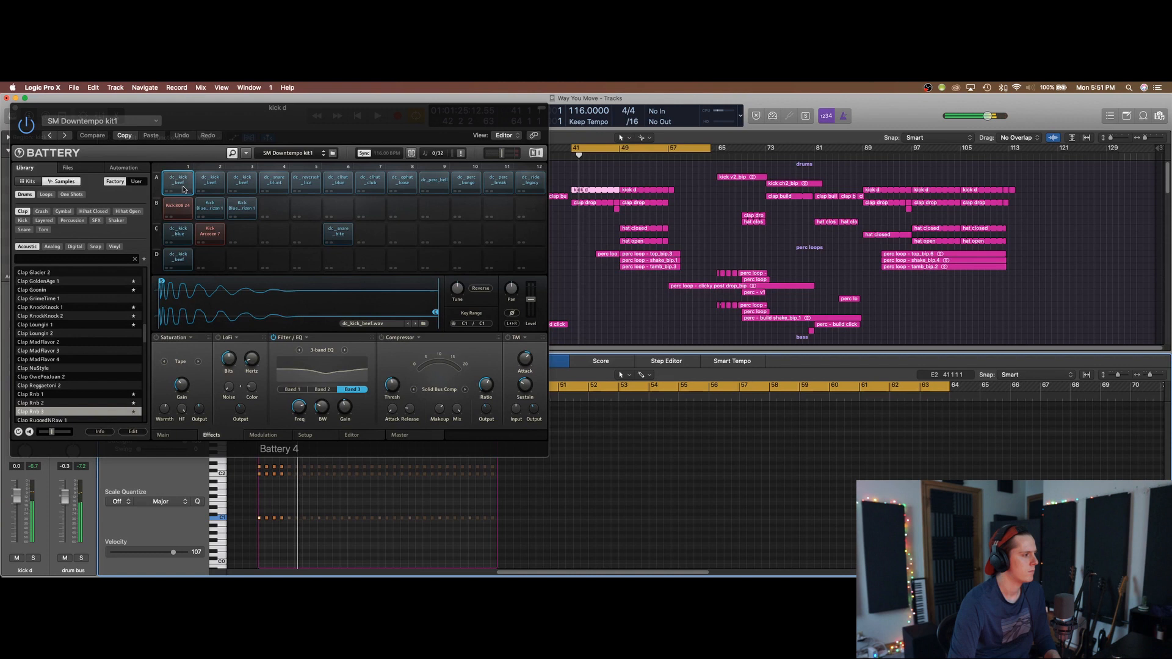
- Sound the kick d region's first notes in the two upper rows, audition Battery's dc_kick_beef cell, and close the instrument window
click(259, 469)
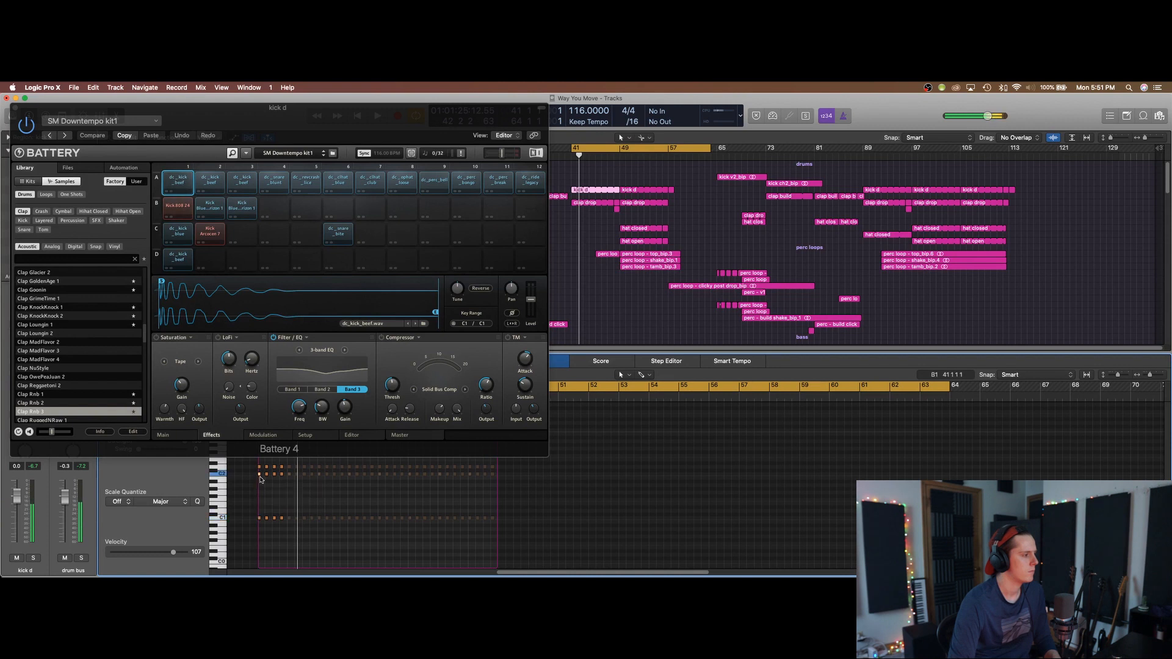
drag(258, 468, 258, 467)
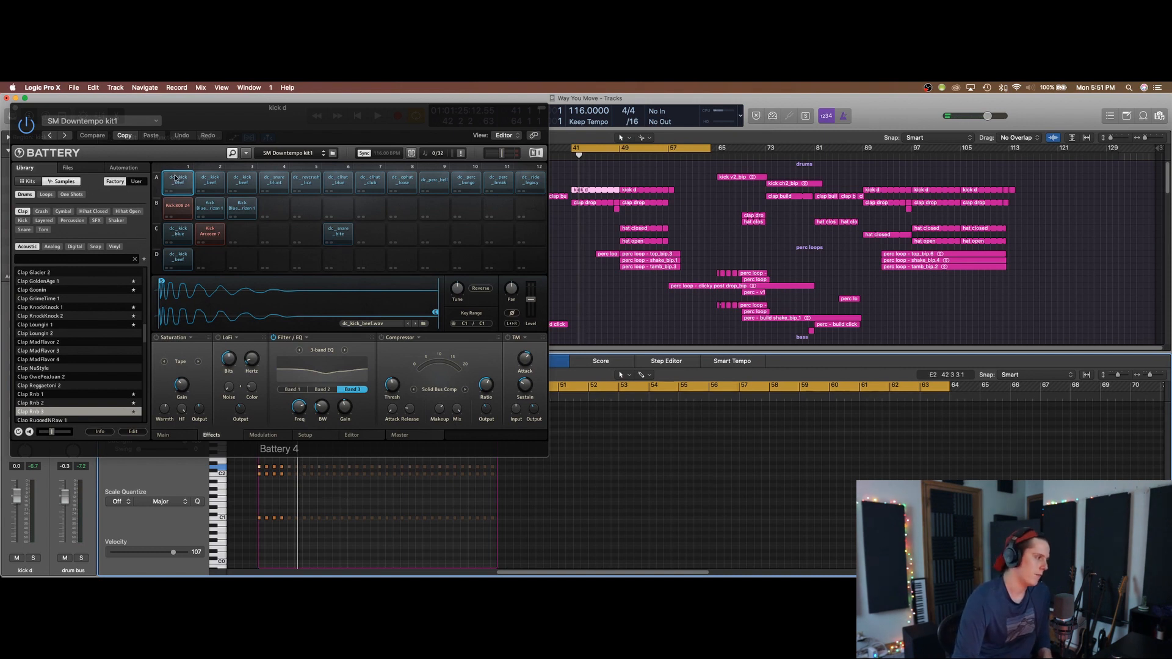
click(176, 186)
click(176, 185)
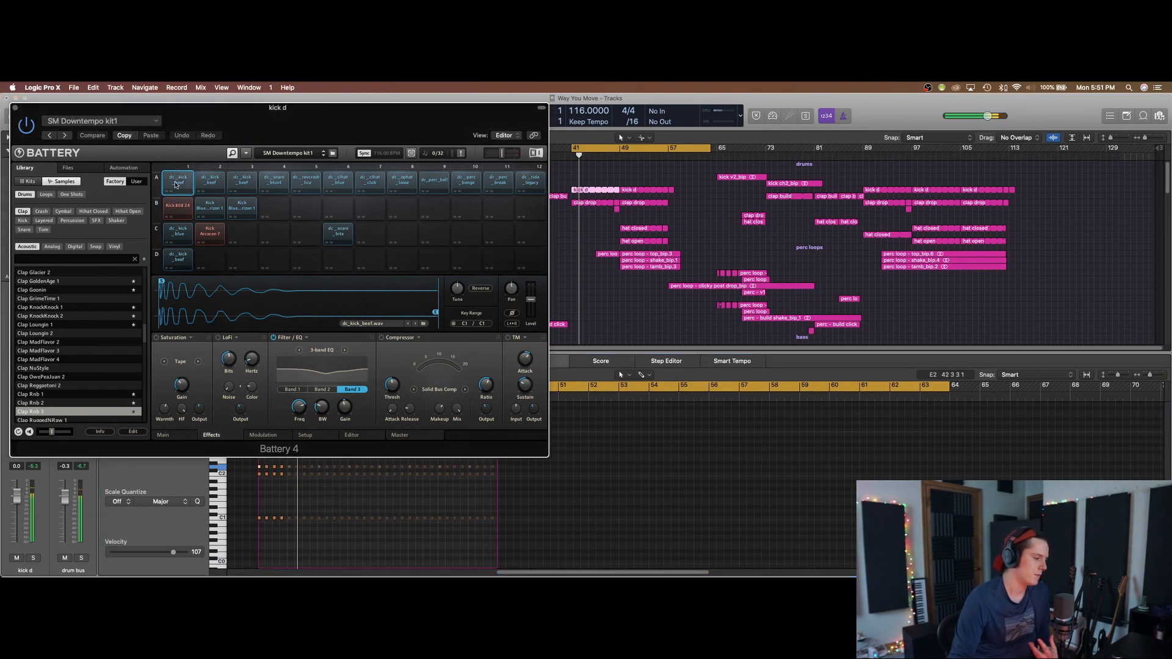
key(super+w)
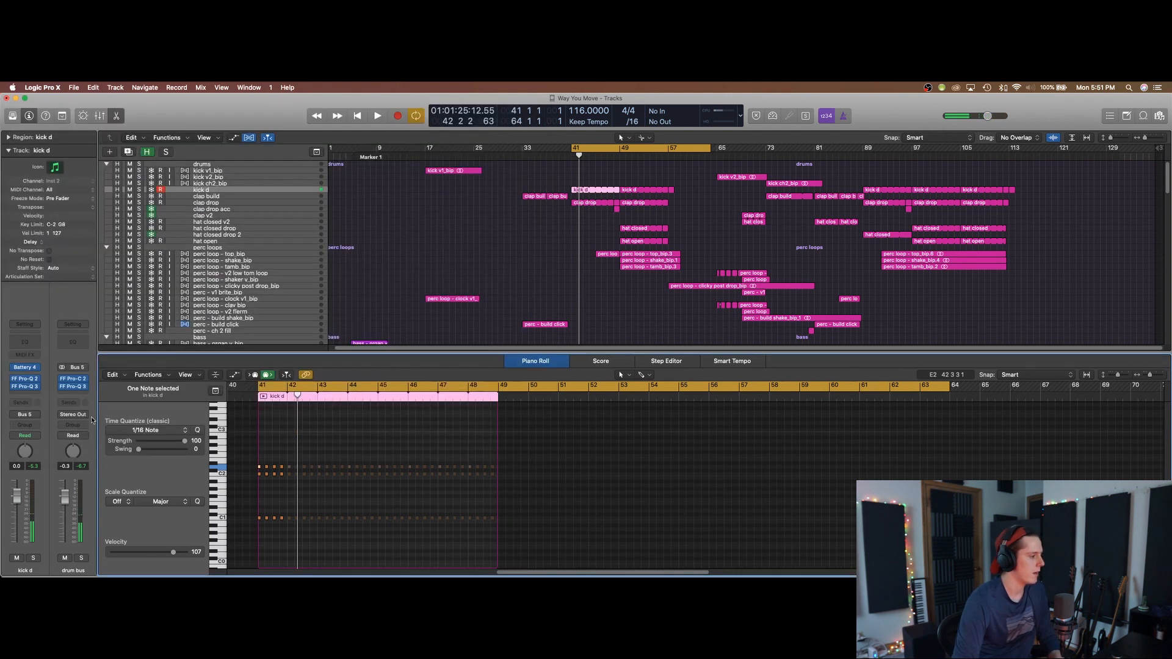
- Sound a note in the kick d region's lowest row, audition the Kick 808 24, dc_kick_blue and Kick BlueHorizon 1 cells, and close Battery
click(260, 519)
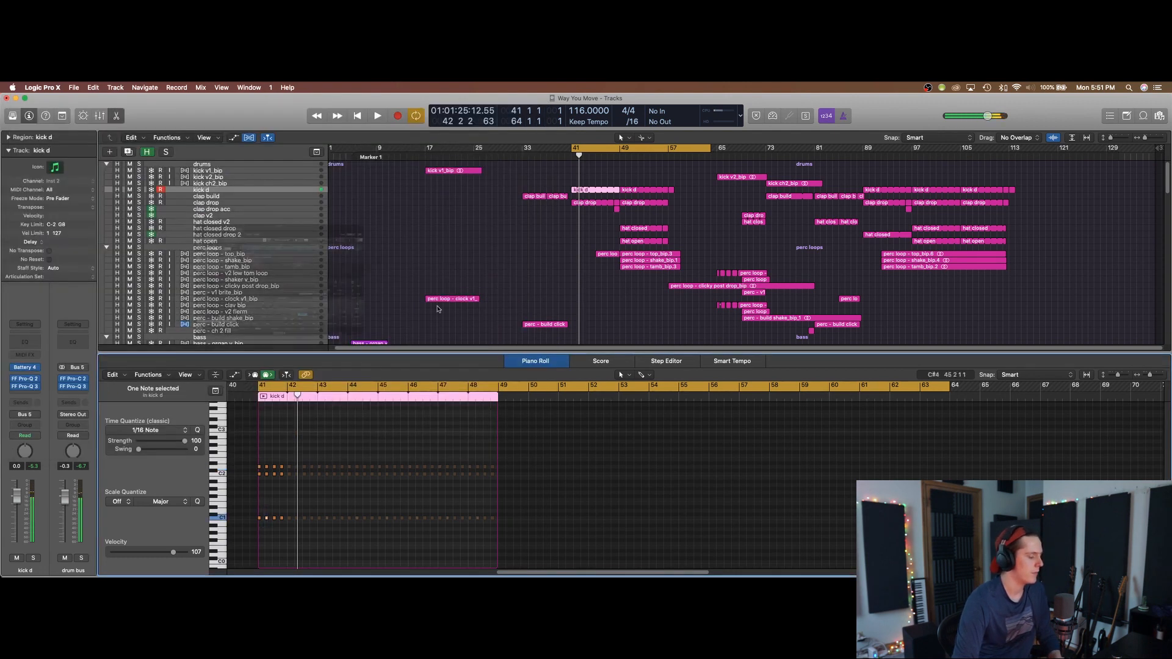
key(v)
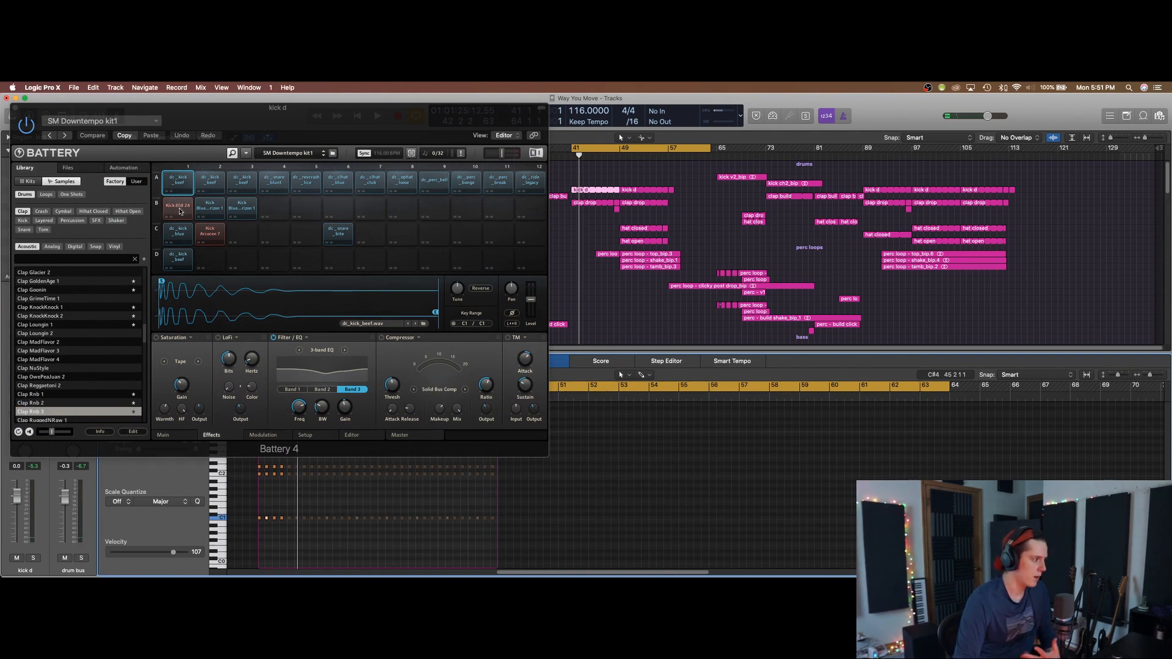
click(180, 212)
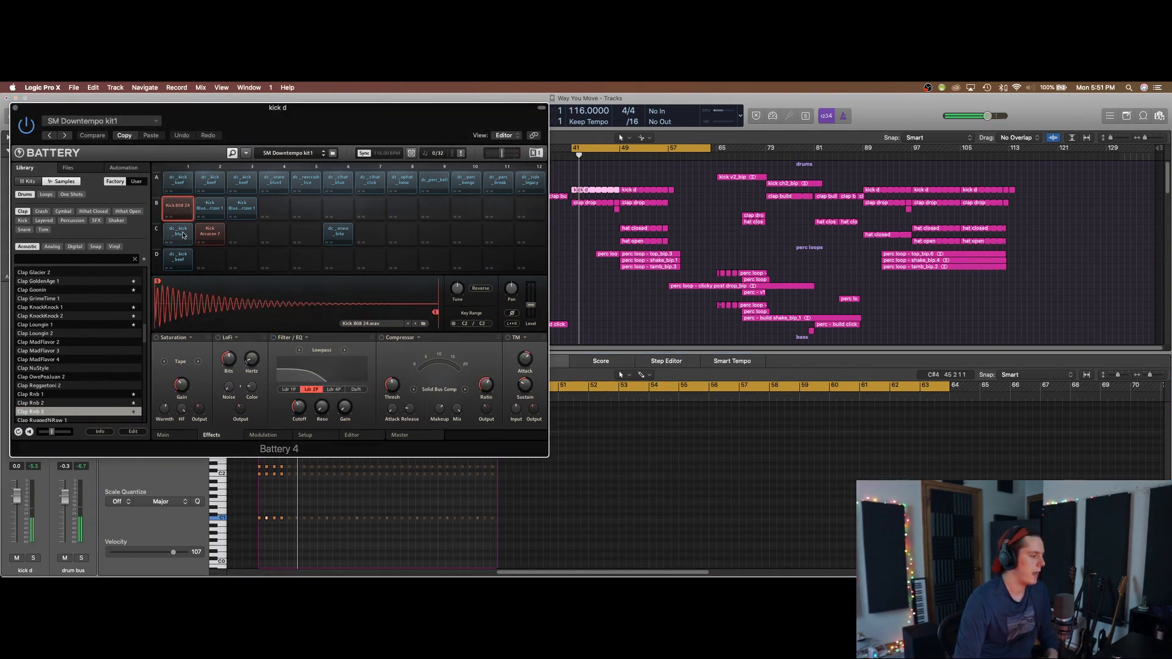
click(183, 235)
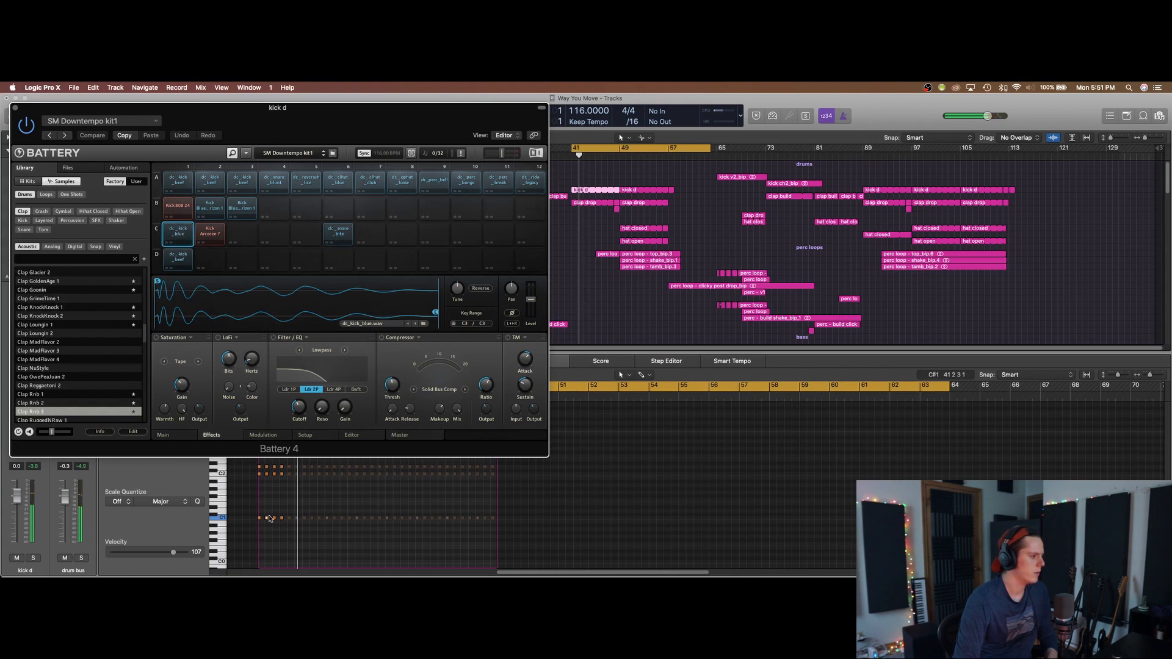
click(243, 207)
click(246, 212)
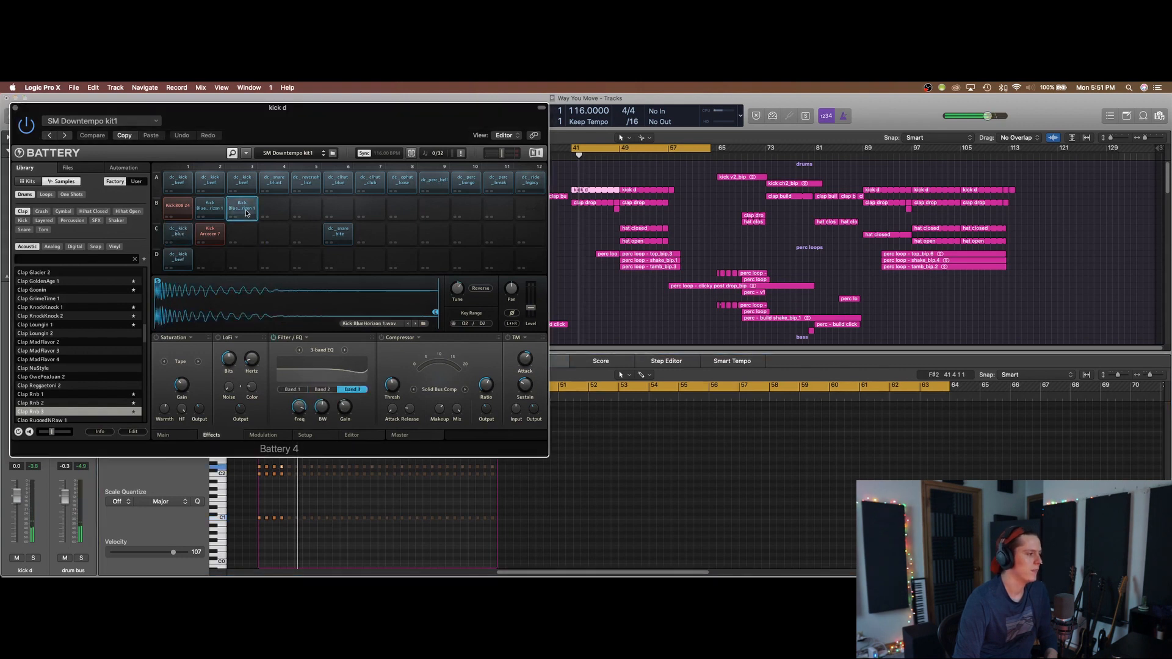
click(247, 210)
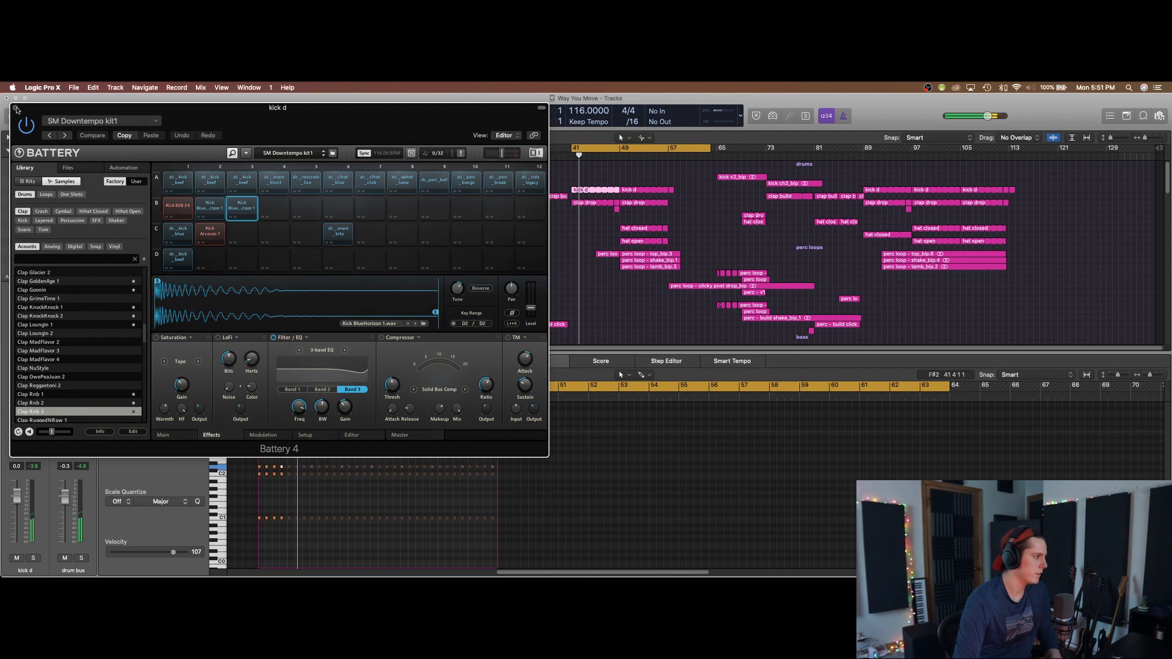
click(15, 108)
- Solo the clap drop track, sound its stacked notes in bar 41, and open its Battery 4 instrument
click(219, 203)
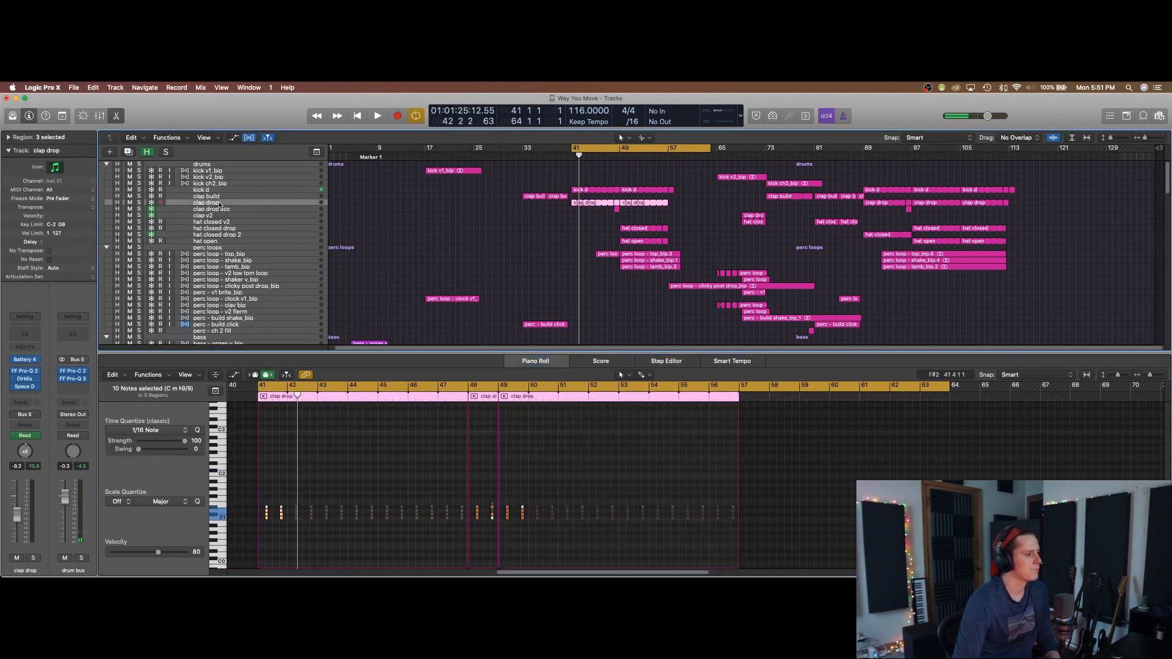
click(138, 203)
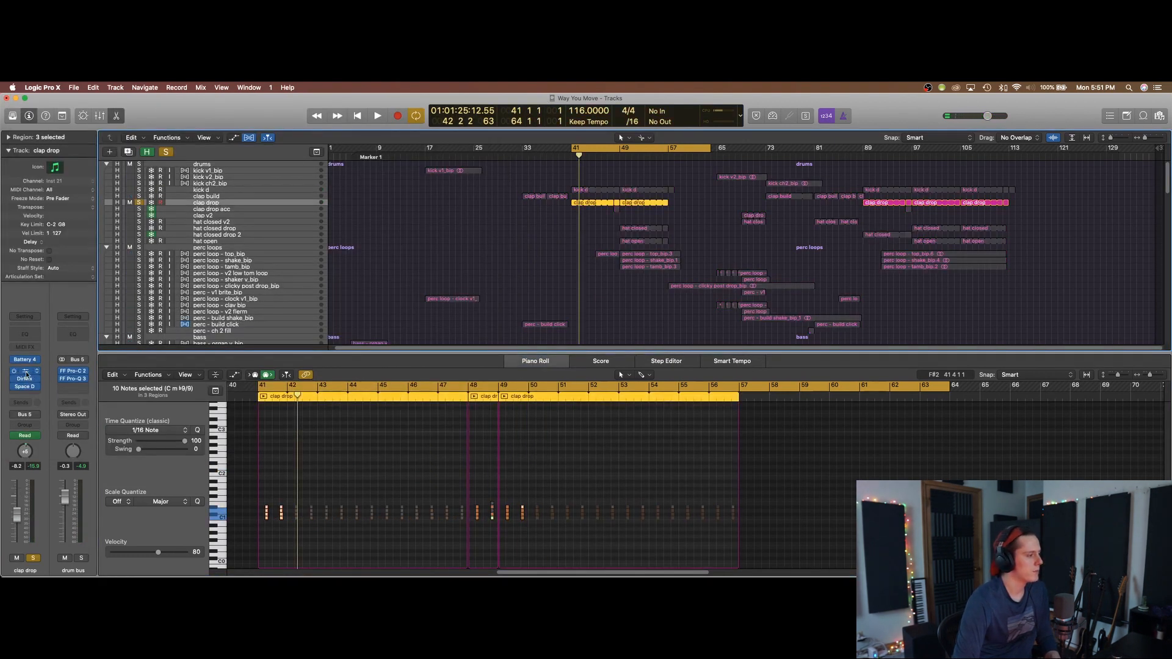
click(275, 514)
click(282, 507)
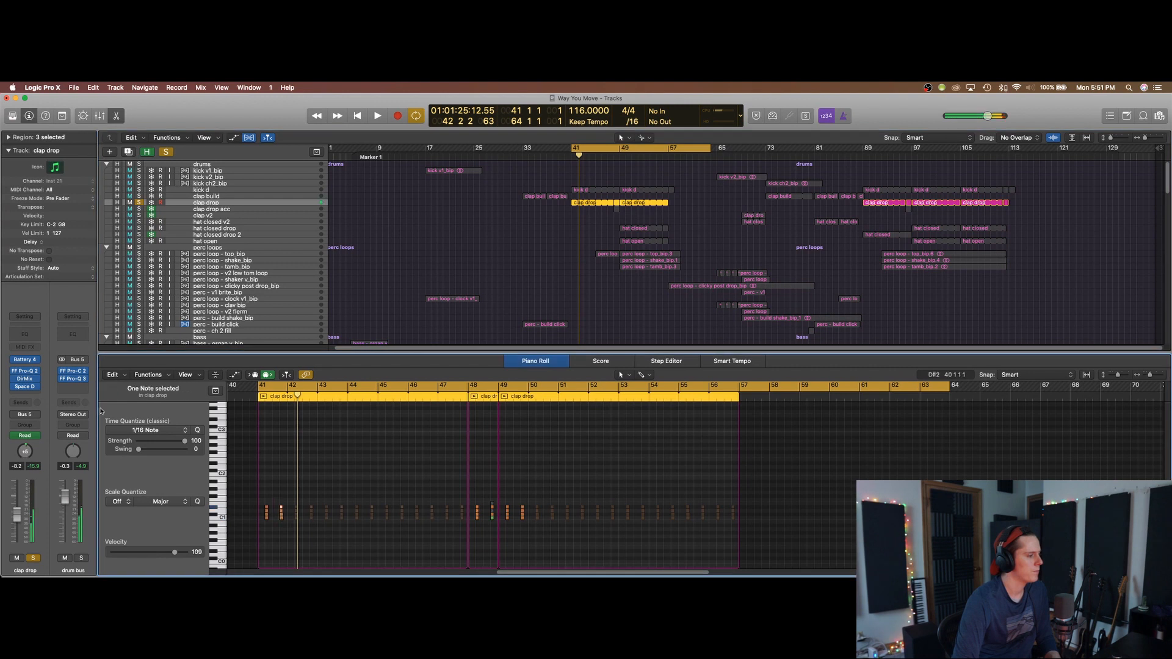
click(27, 361)
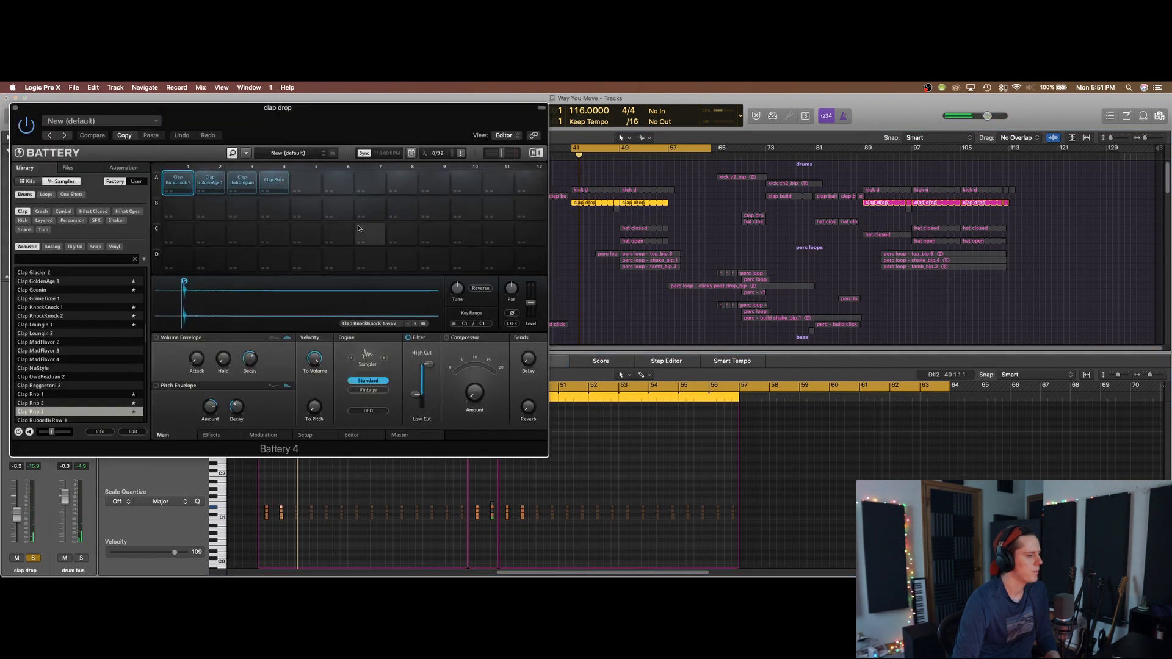
- Play the soloed clap drop part briefly and audition the second to fourth clap cells in Battery
key(space)
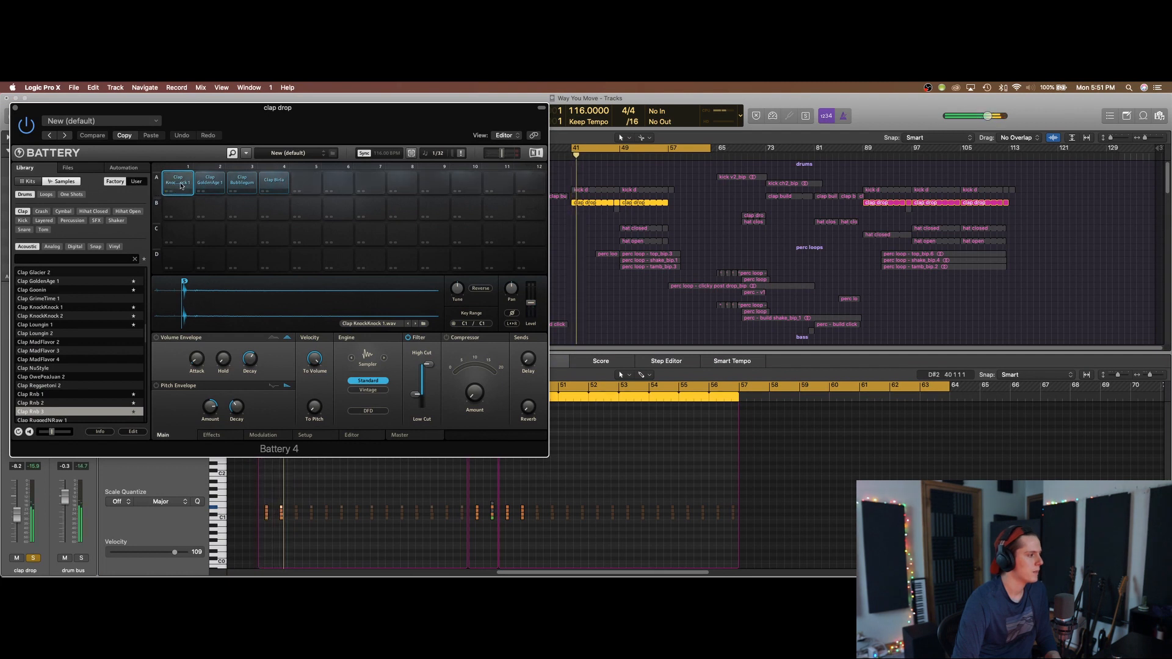
click(215, 184)
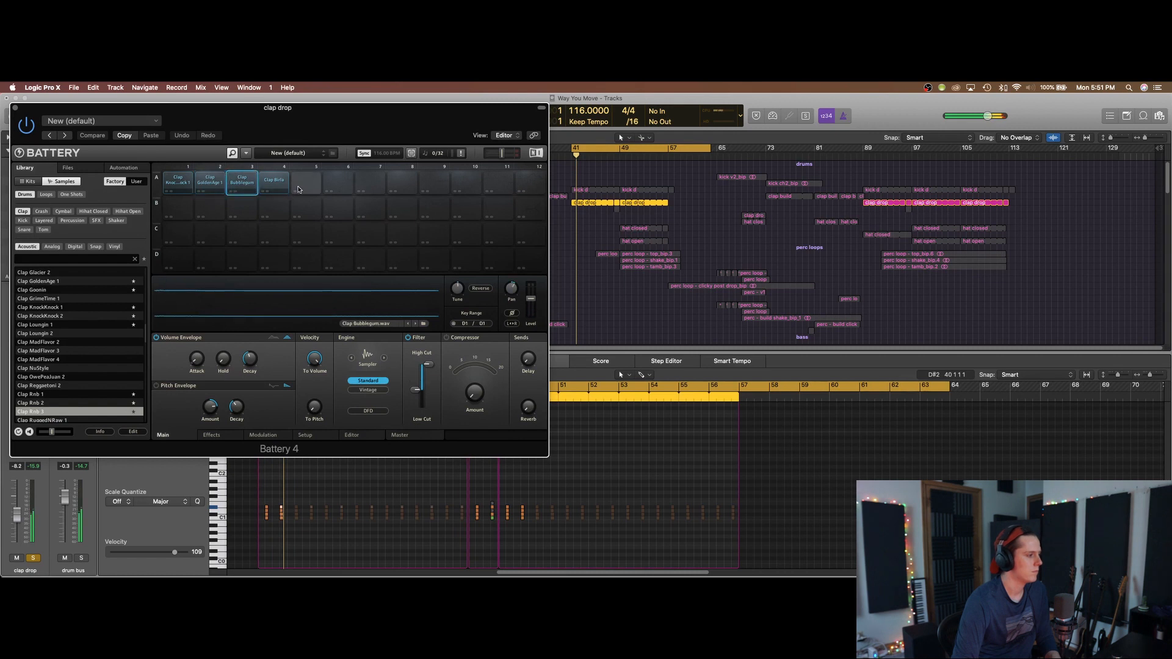
click(279, 184)
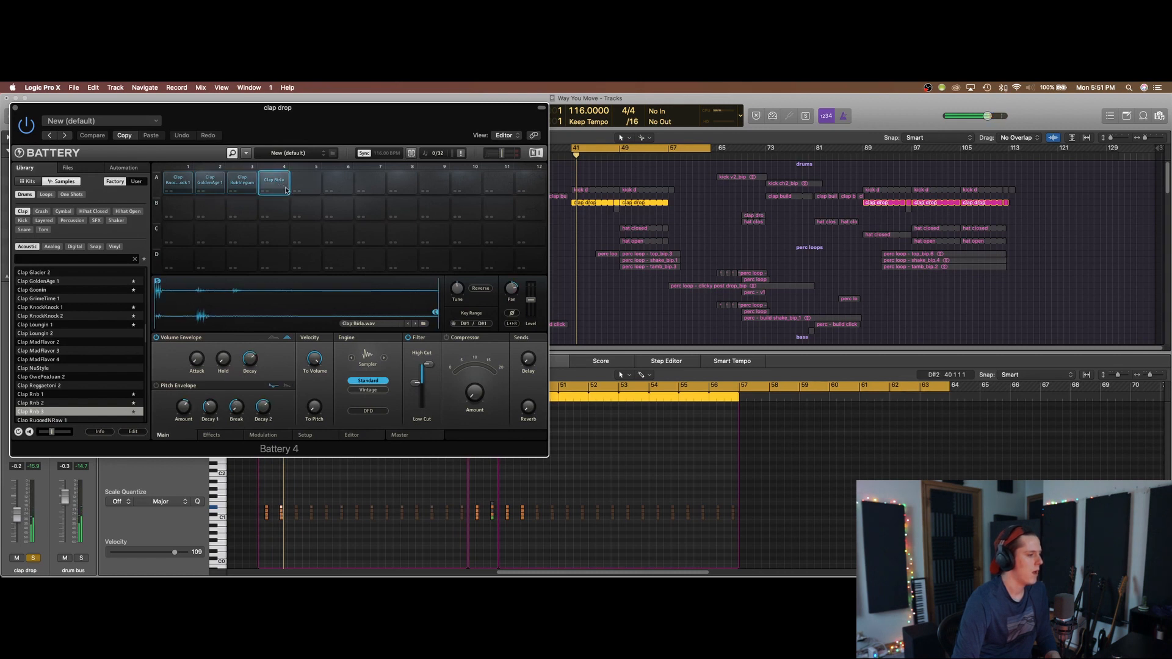
- Open the clap drop track's Direction Mixer plug-in and place its window beside Battery
key(v)
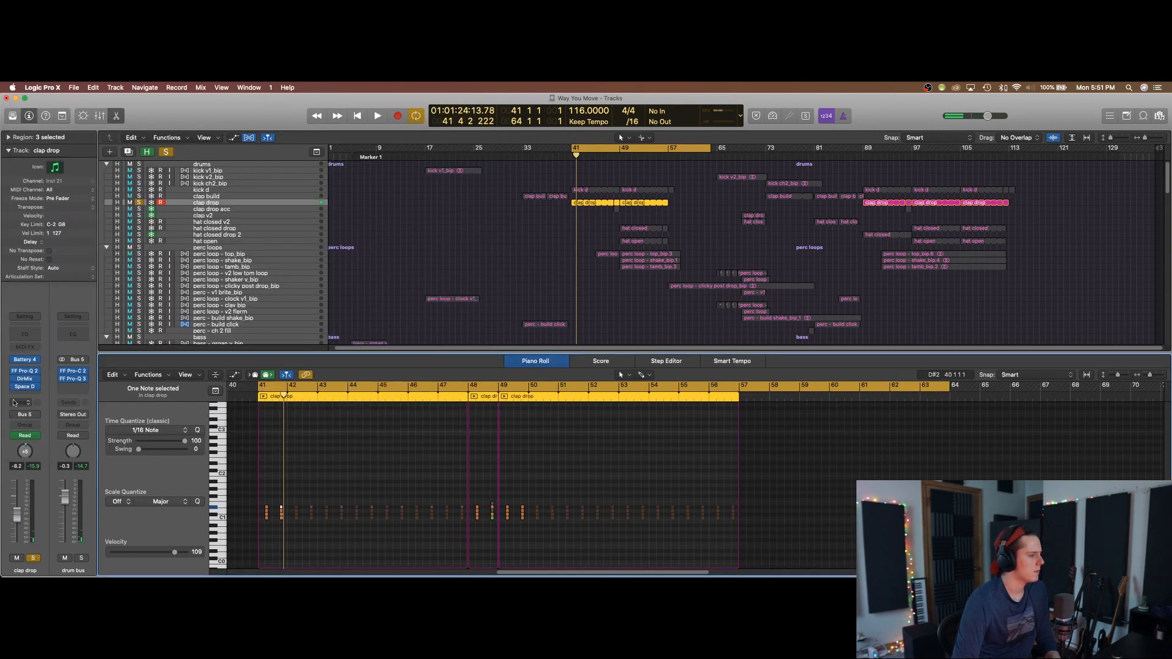
click(21, 381)
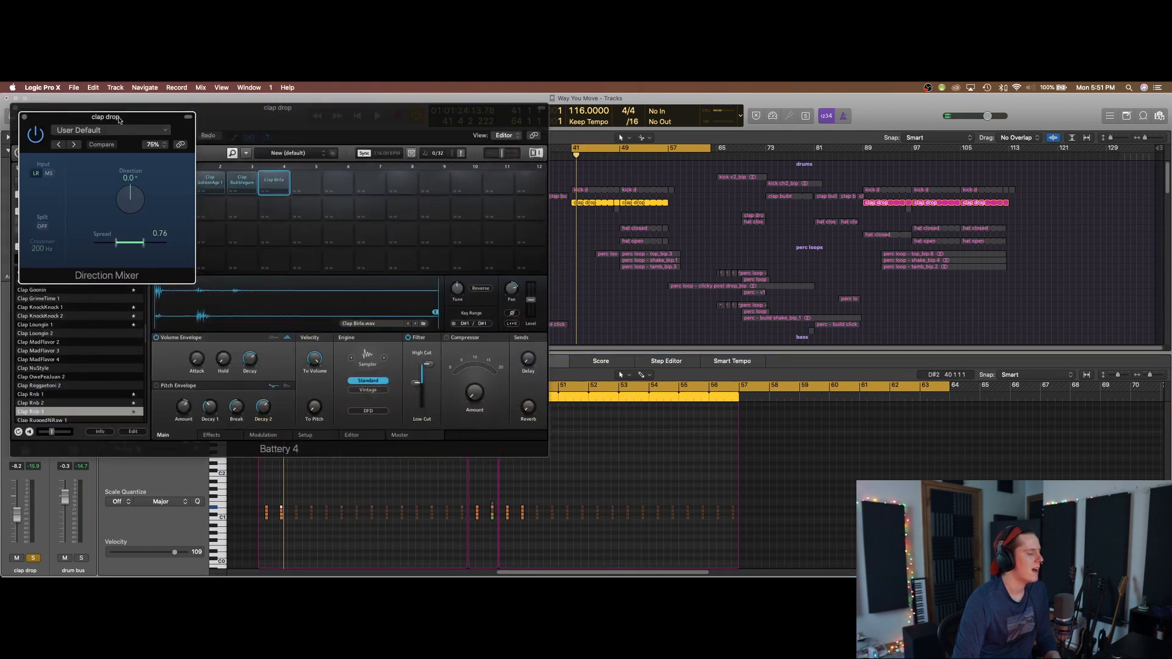
drag(119, 120, 689, 183)
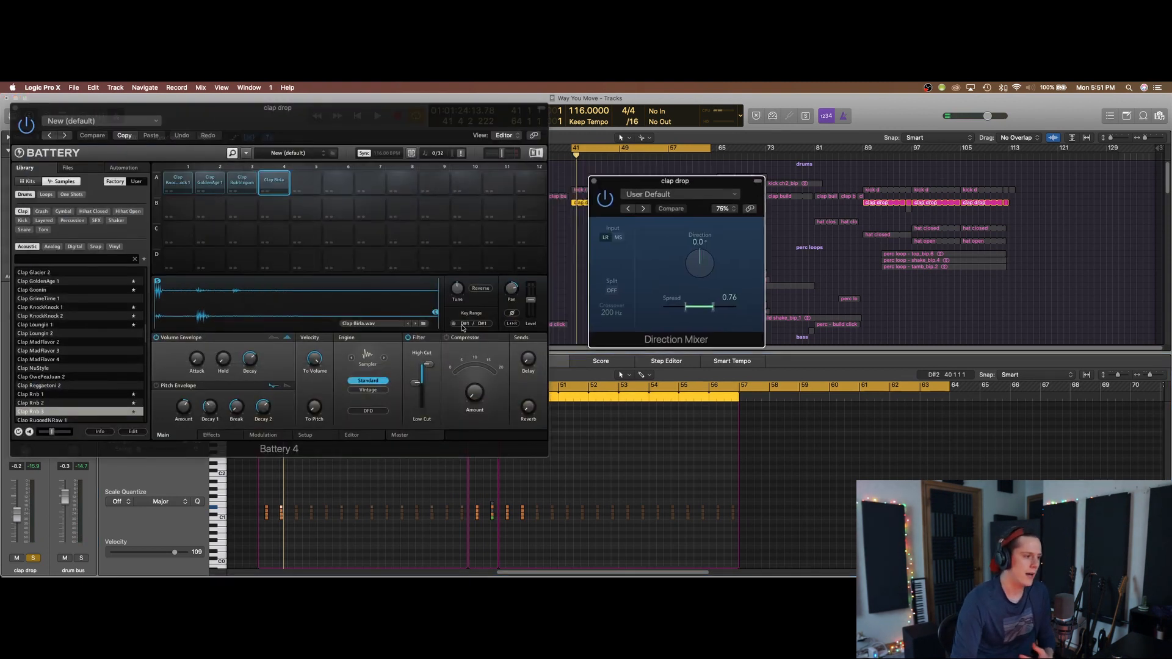
- Audition the four clap cells in Battery individually and close the Battery and Direction Mixer windows
click(242, 182)
click(210, 182)
click(181, 184)
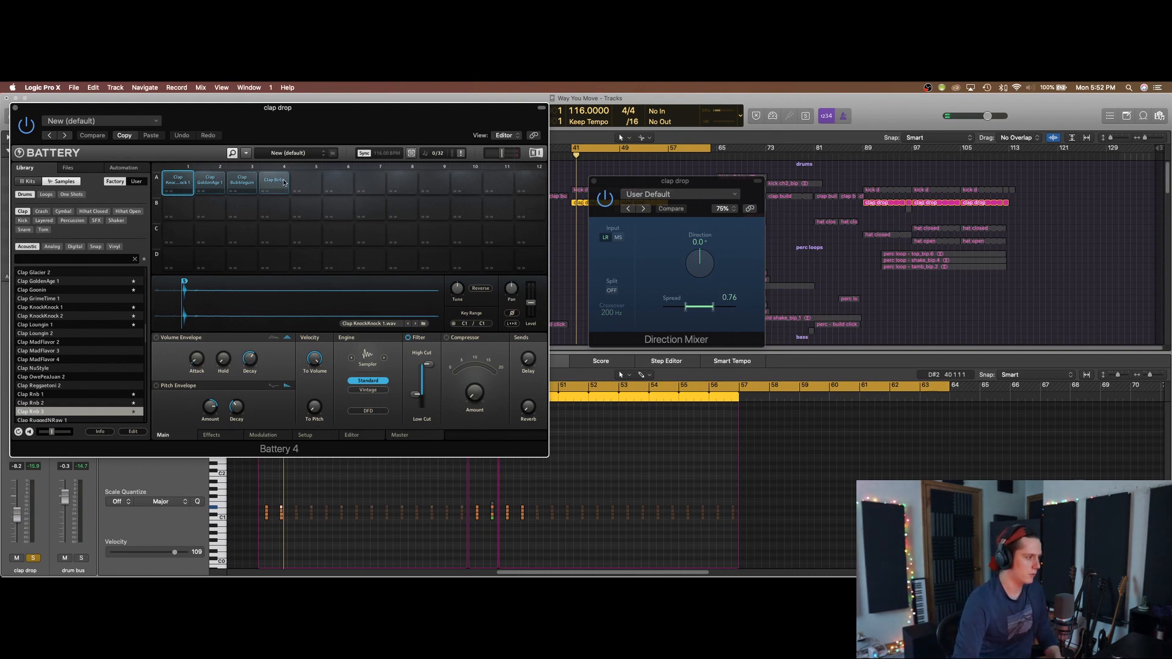
click(279, 185)
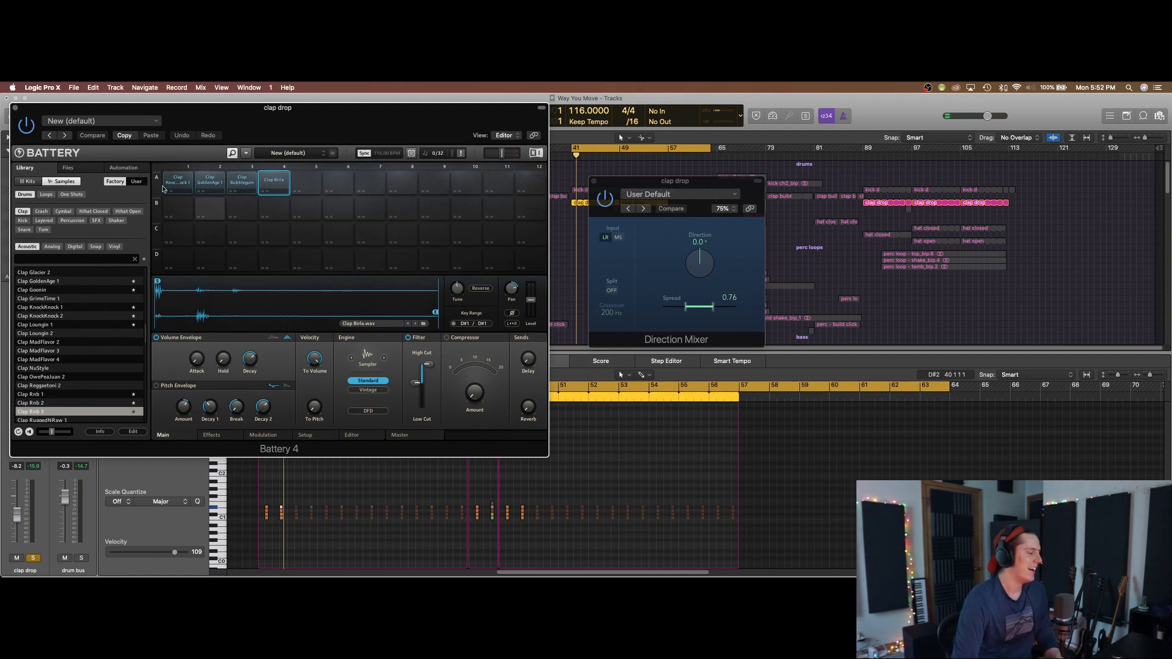
click(16, 108)
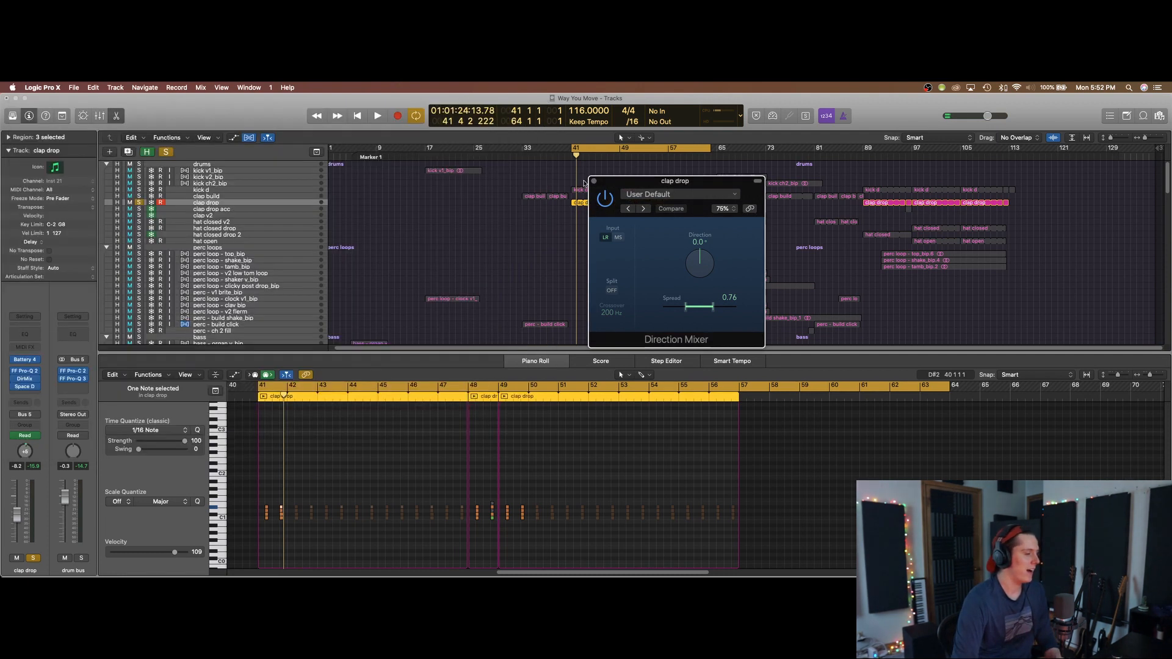
click(593, 182)
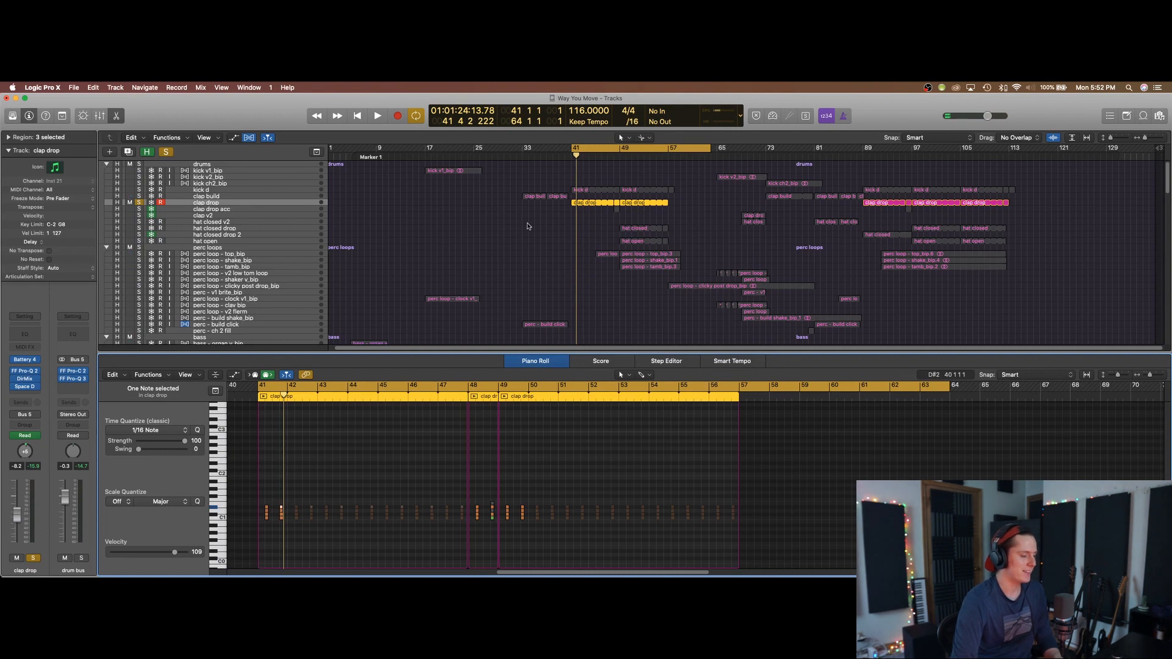
- Hide the Piano Roll to give the arrangement the full height, and unsolo the clap drop track
key(x)
key(x)
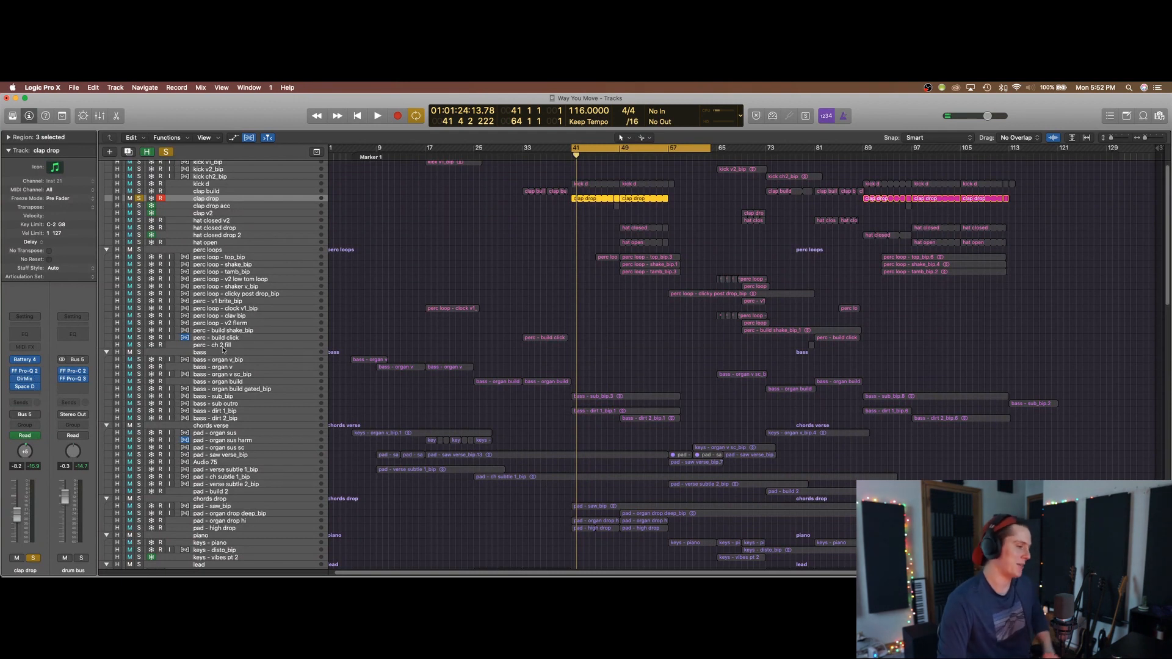
key(super+Up)
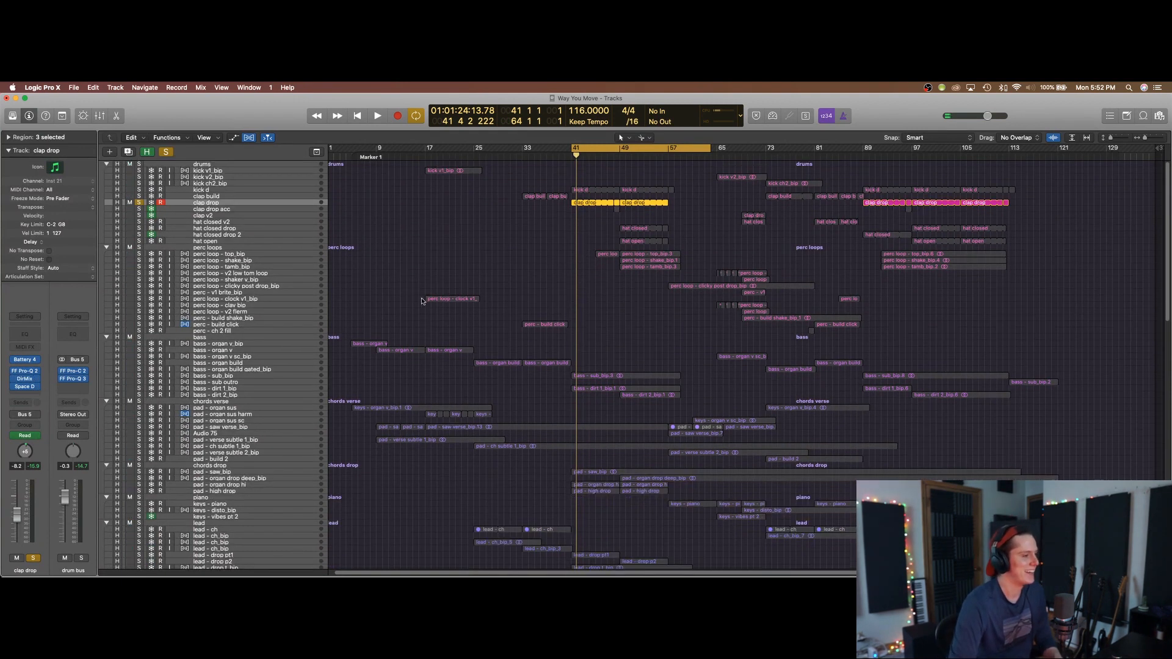
click(139, 203)
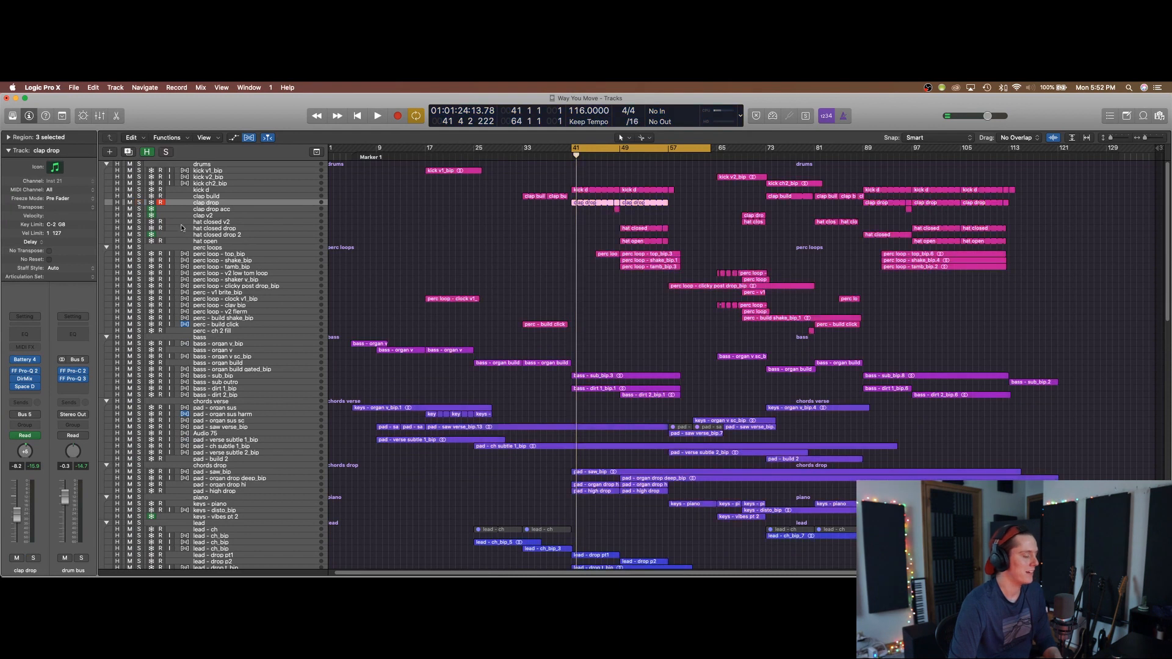
- Select the hat closed drop track and set the cycle range from bar 49 to bar 67
key(c)
scroll(535, 255, down, 1)
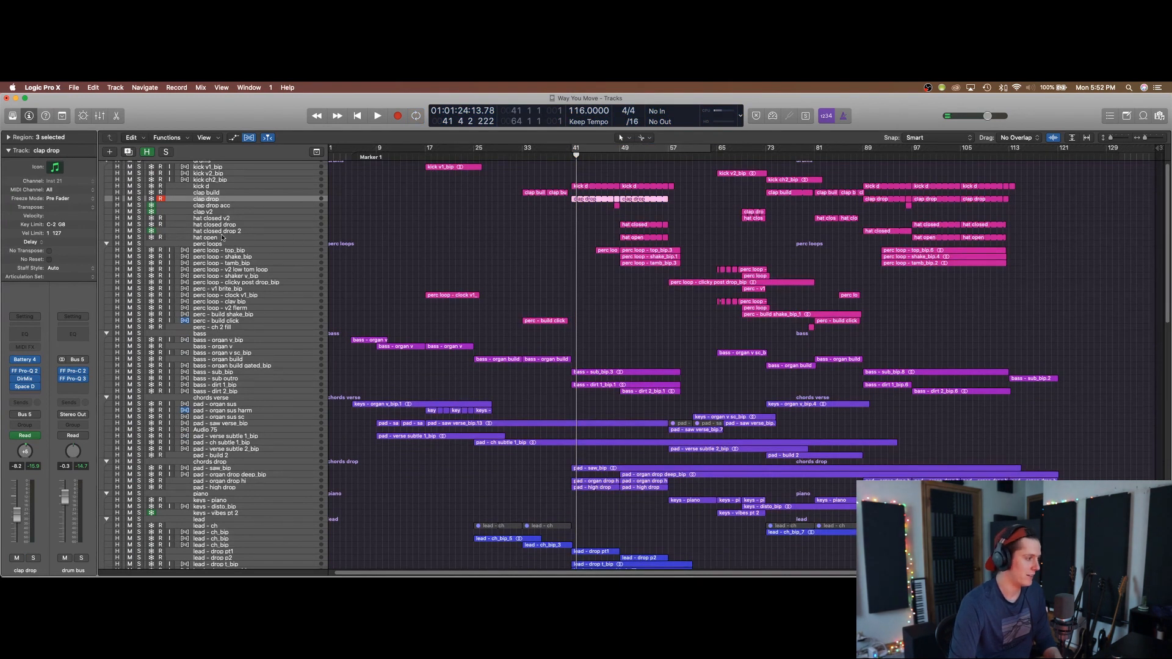
key(Down)
key(Down)
key(Down)
click(223, 226)
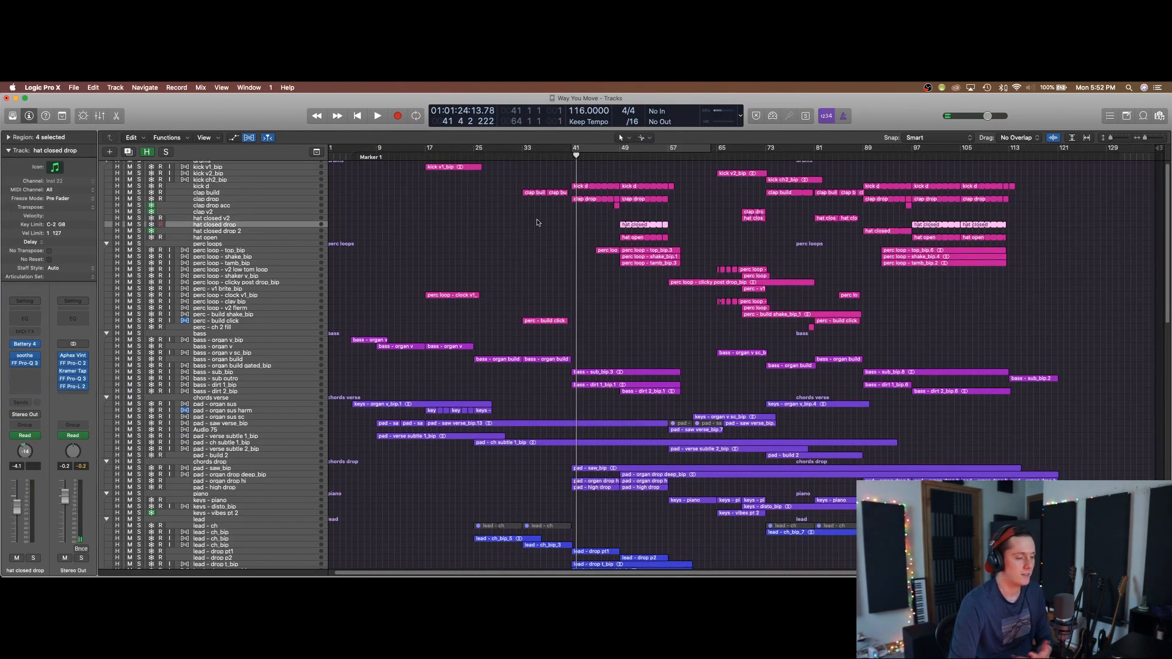
click(621, 151)
drag(621, 151, 670, 151)
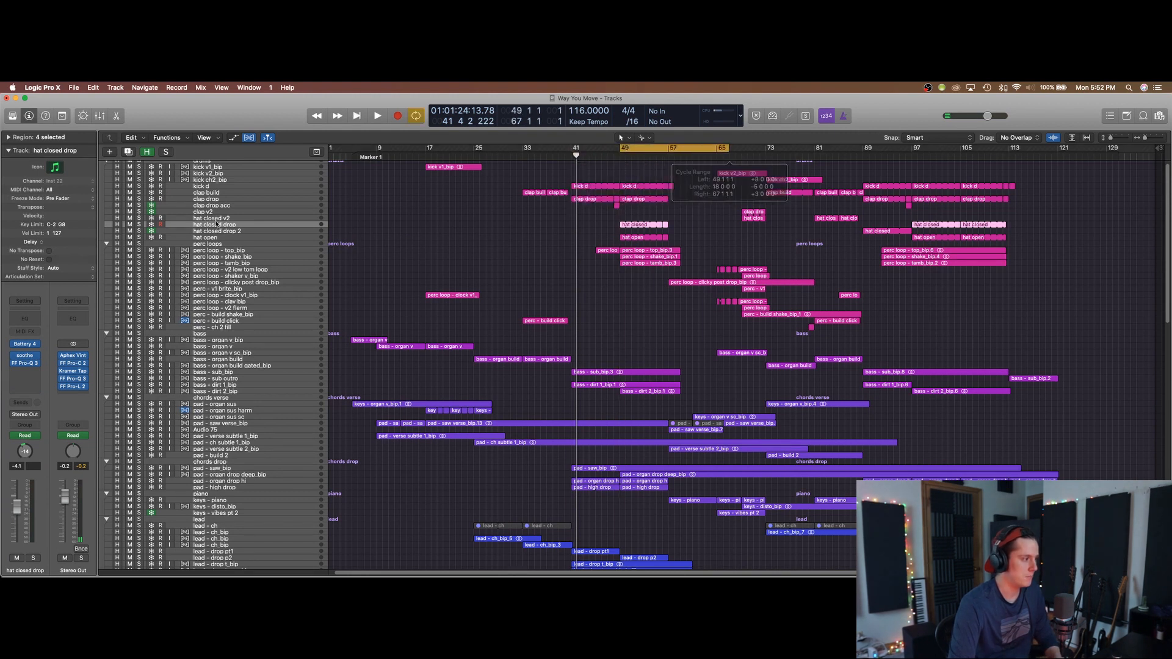
- Solo the hat closed drop track, listen to it from bar 49 and stop playback
click(140, 224)
key(space)
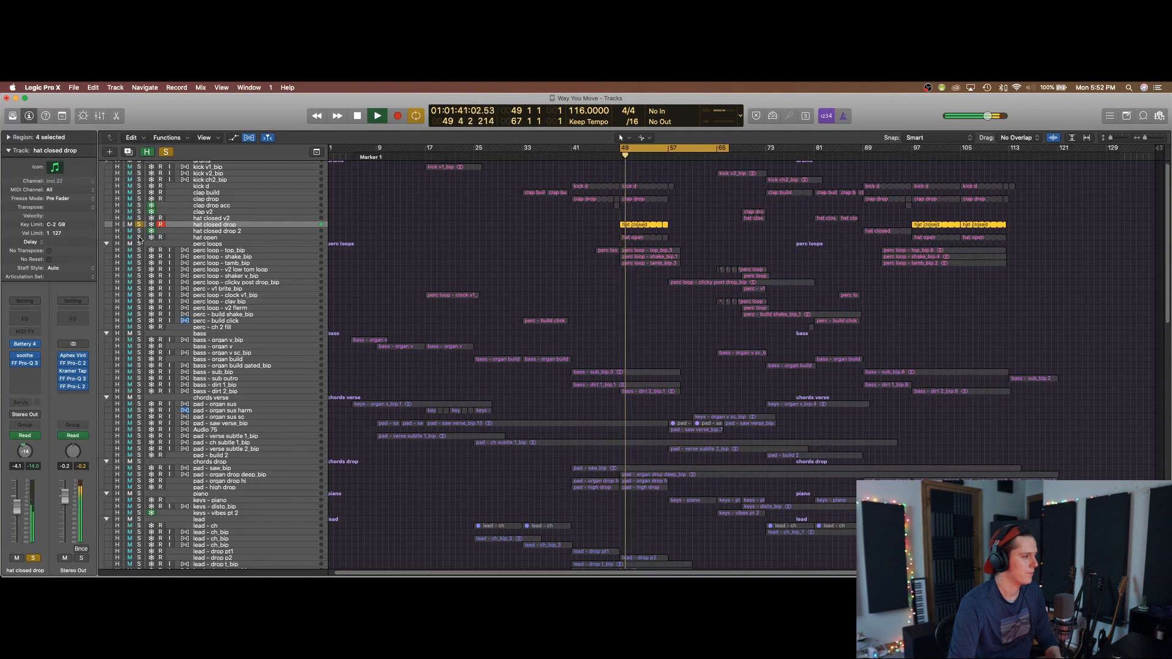
key(space)
- Open the hat closed drop track's bar 49 region in the Piano Roll, sound its notes, and play it back briefly
click(624, 226)
double_click(623, 226)
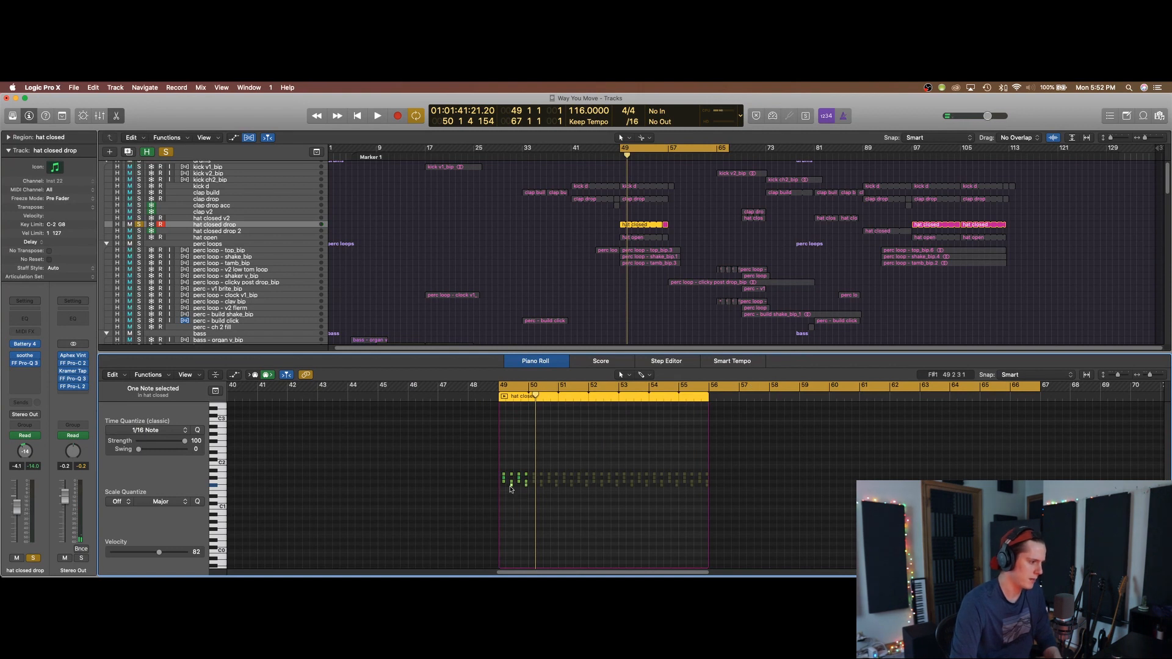
click(511, 489)
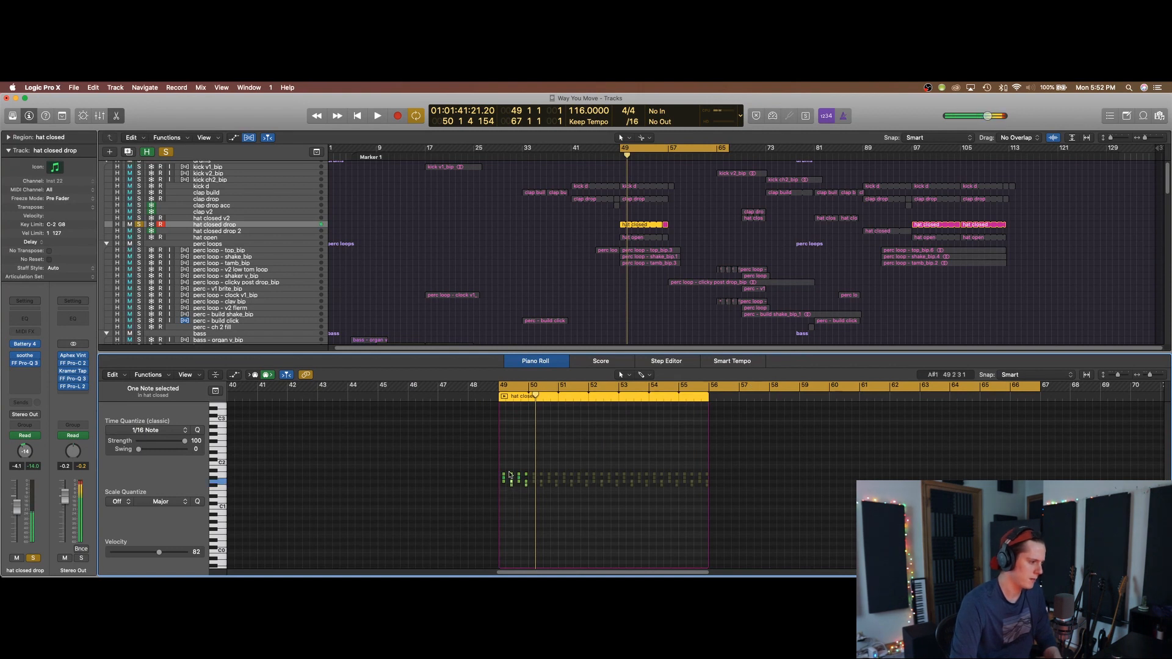
key(space)
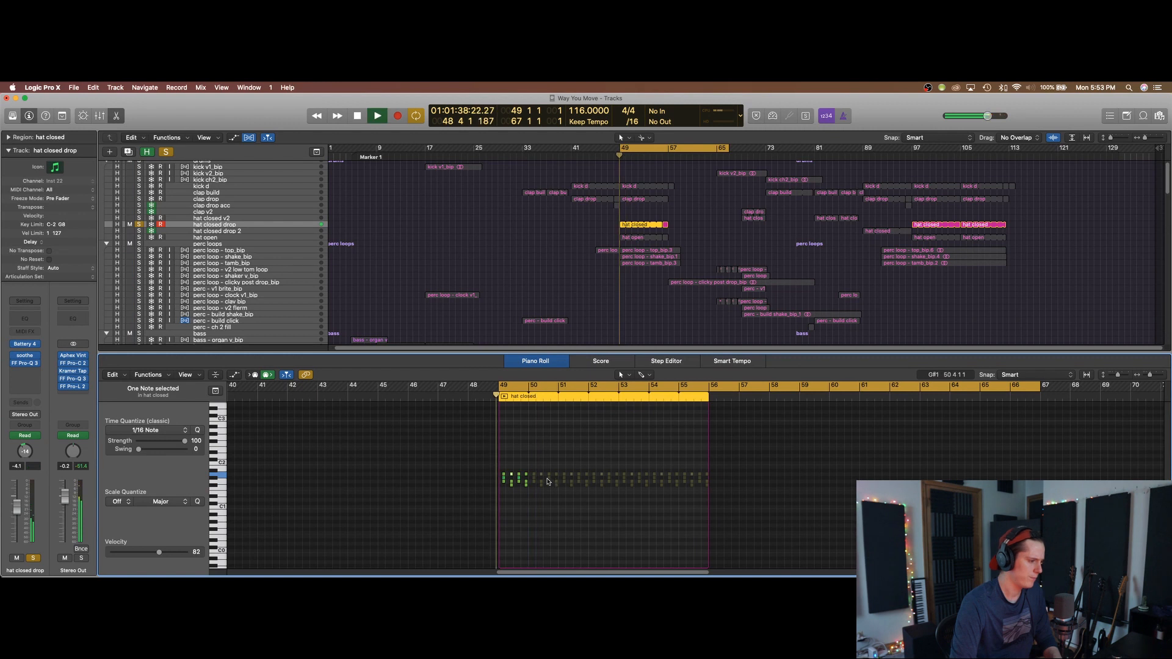
key(space)
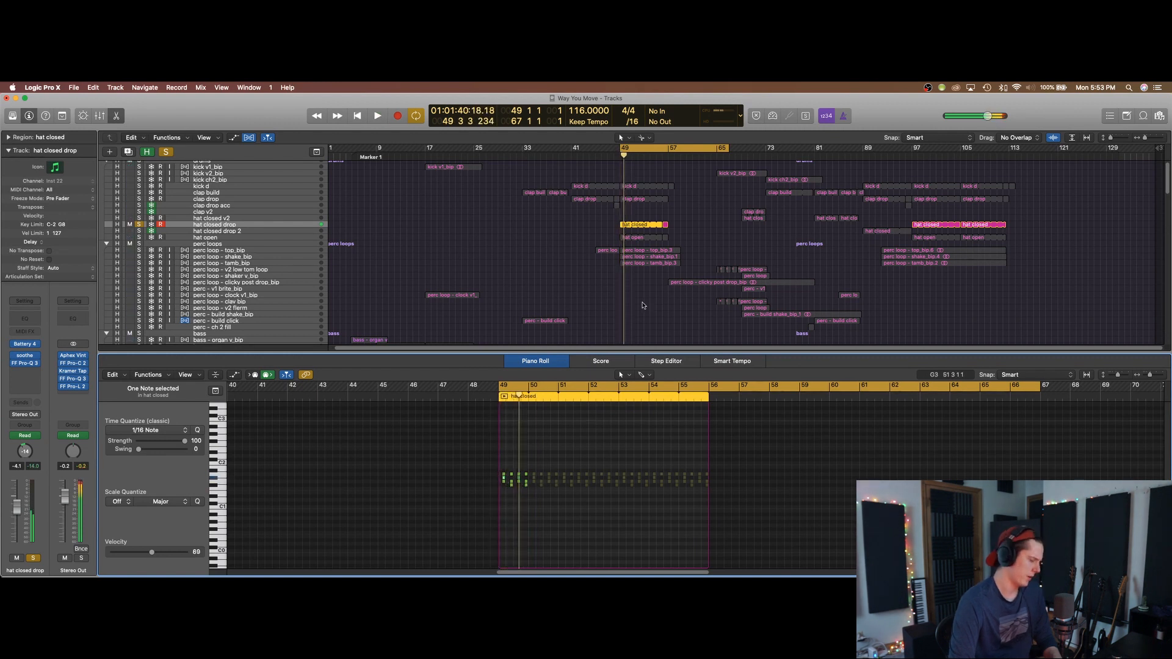
- Unsolo the closed hat tracks, switch the cycle off and sound the hat open track's first notes in the Piano Roll
click(140, 231)
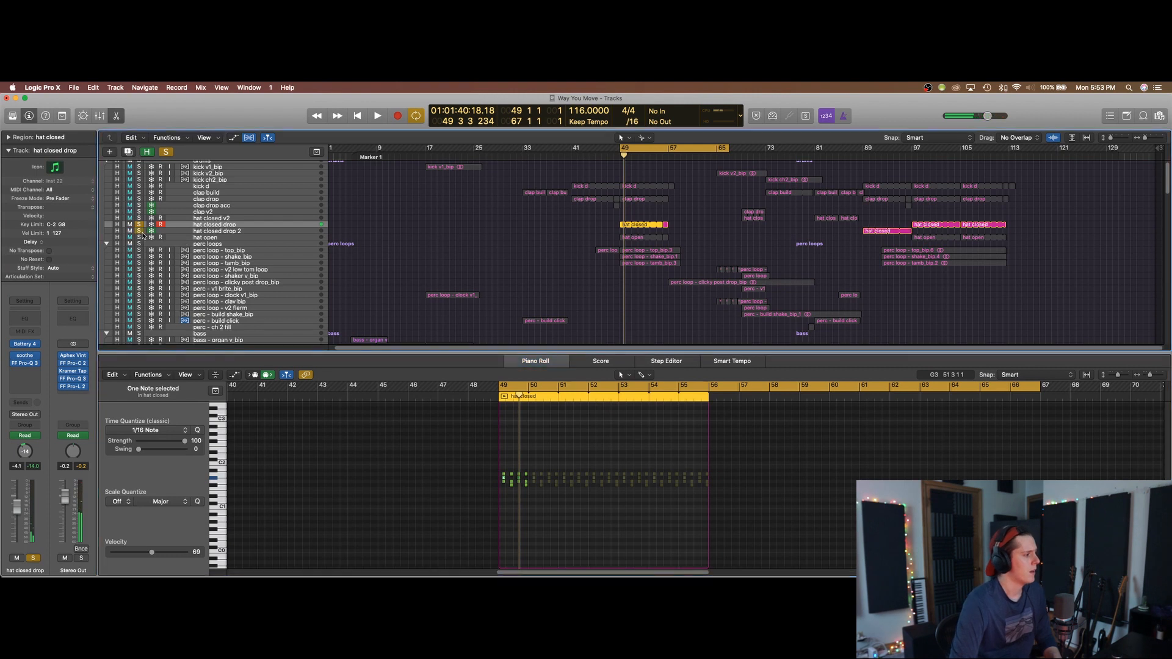
click(248, 233)
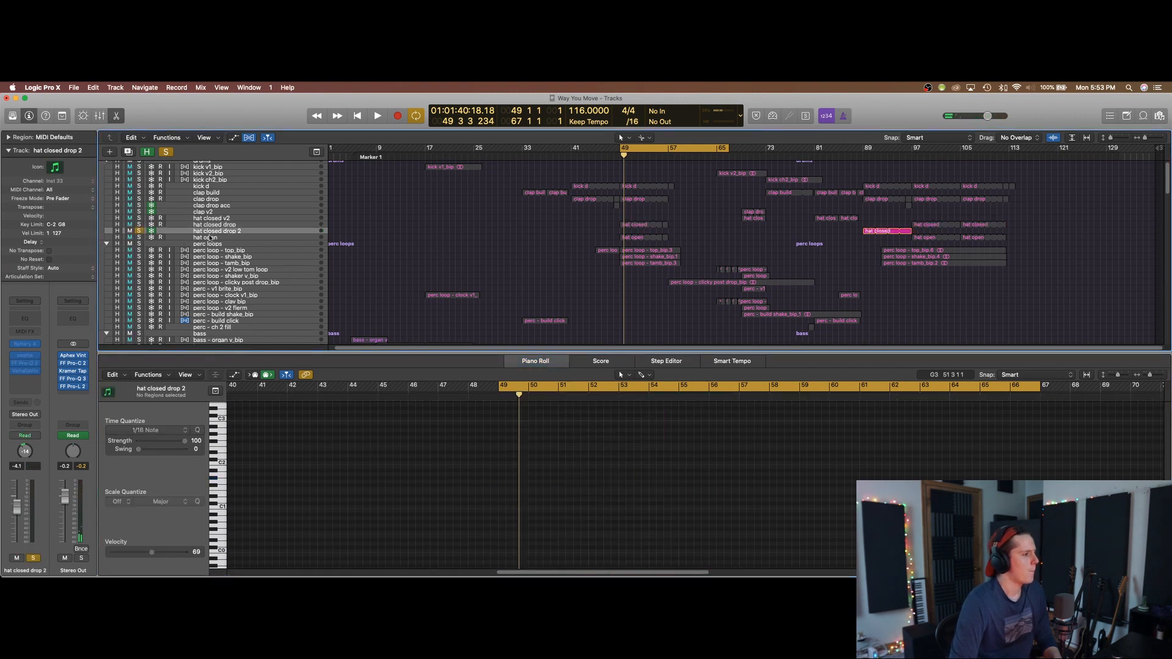
click(210, 237)
click(139, 232)
key(c)
click(506, 463)
click(512, 463)
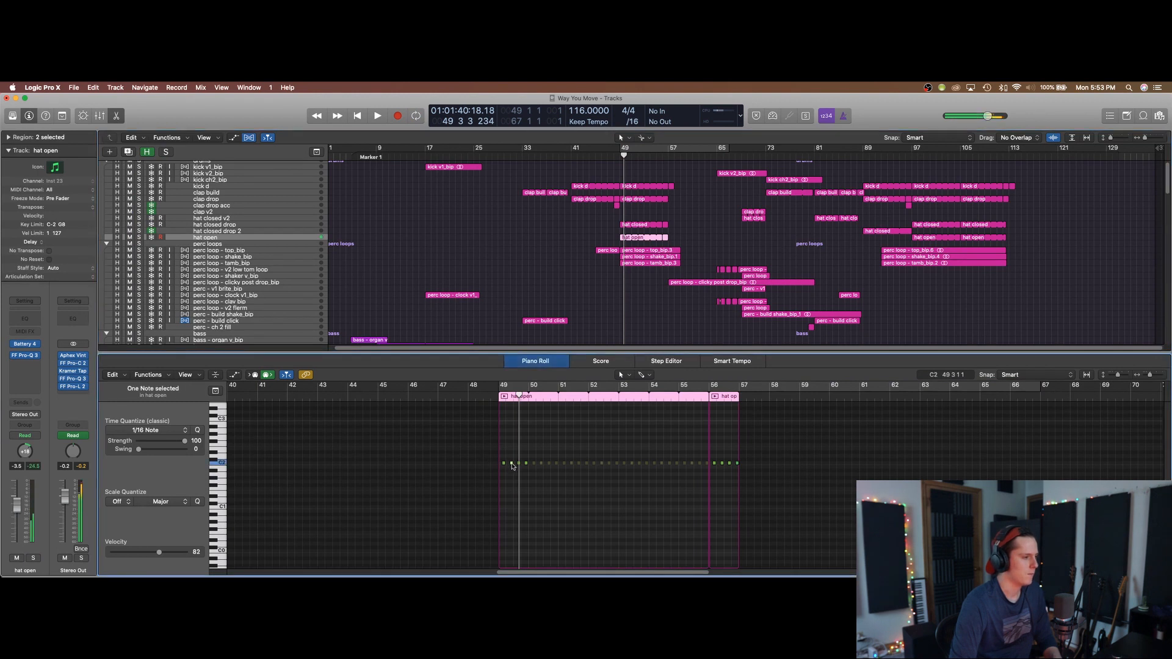
- Select the perc loop - top_bip track, switch the cycle on and close the editor to give the arrangement the full height
scroll(255, 233, down, 5)
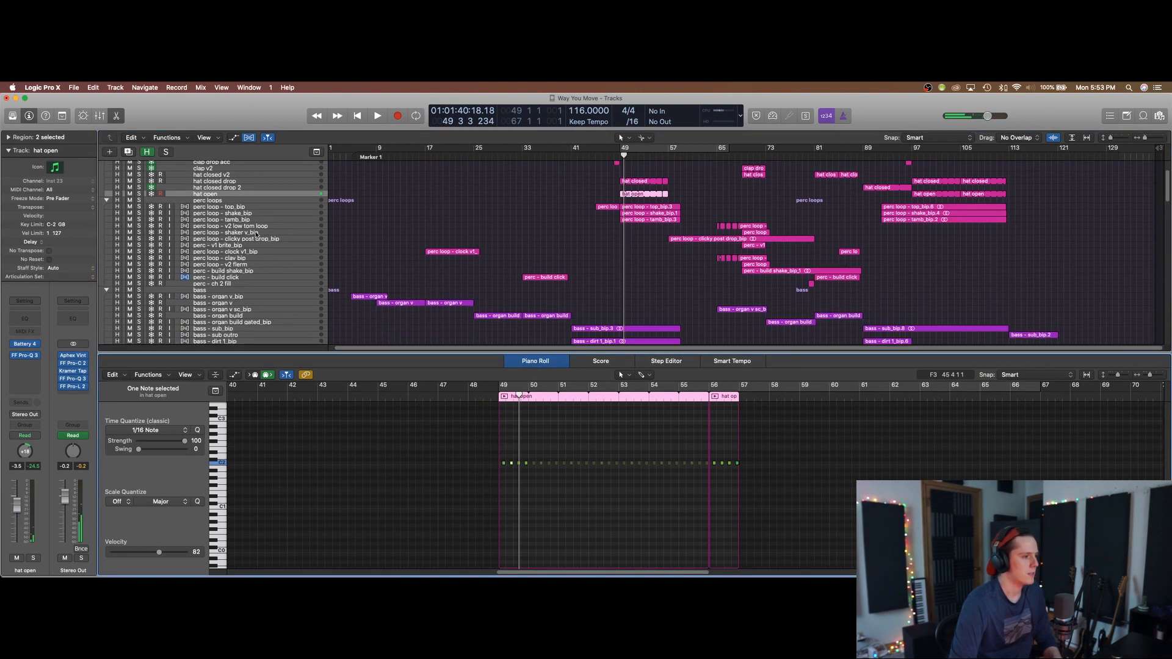
click(238, 207)
key(c)
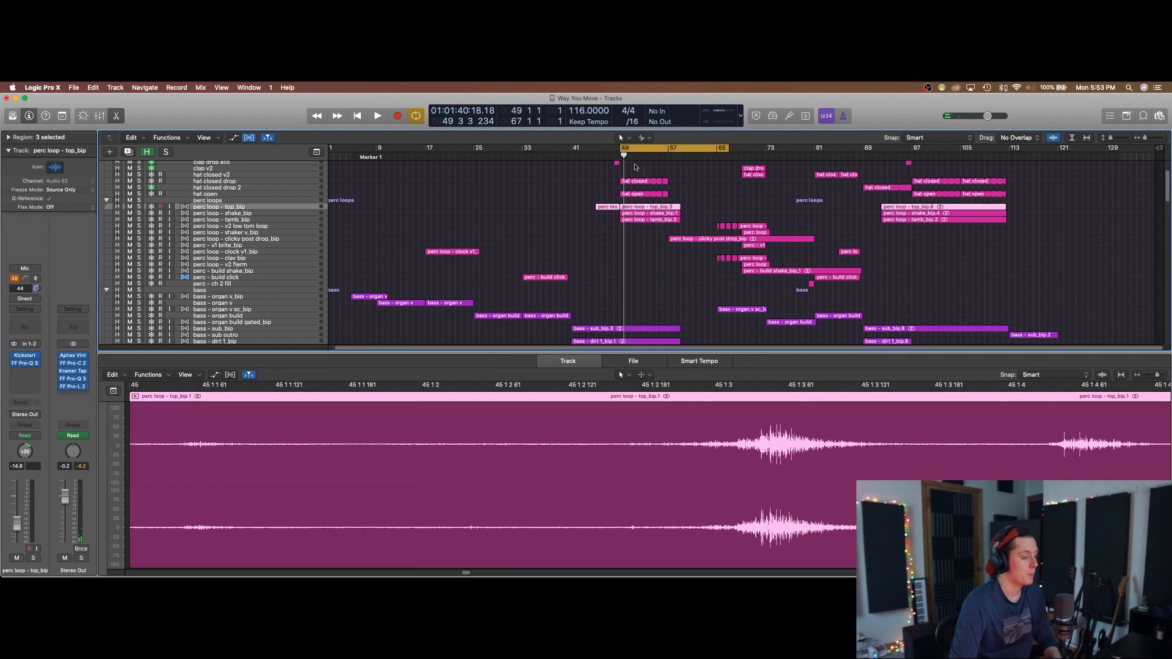
key(x)
key(x)
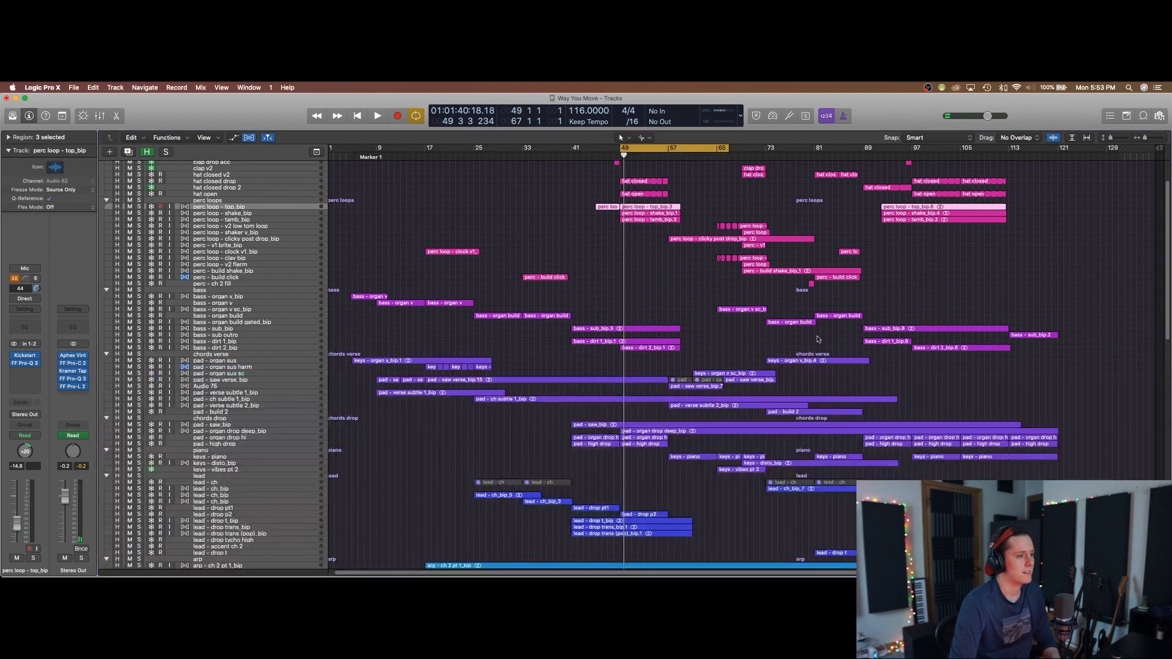
scroll(497, 294, up, 3)
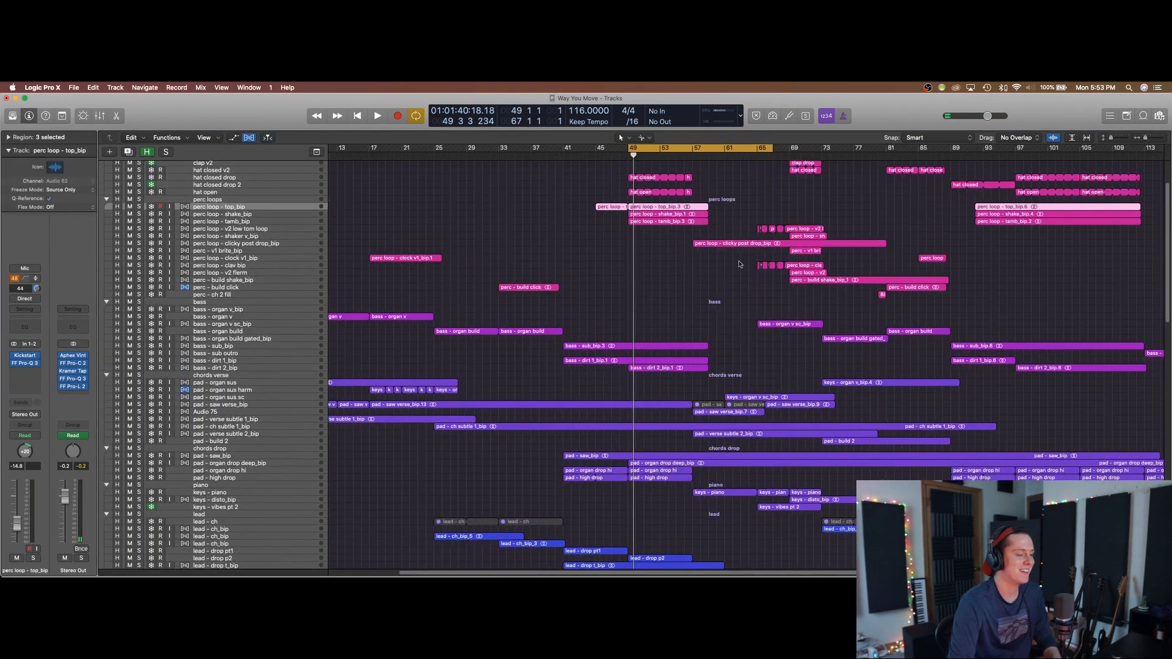
- Try soloing the top, shake and tamb perc loop tracks together, enlarge the track rows and unsolo all three
scroll(498, 295, up, 5)
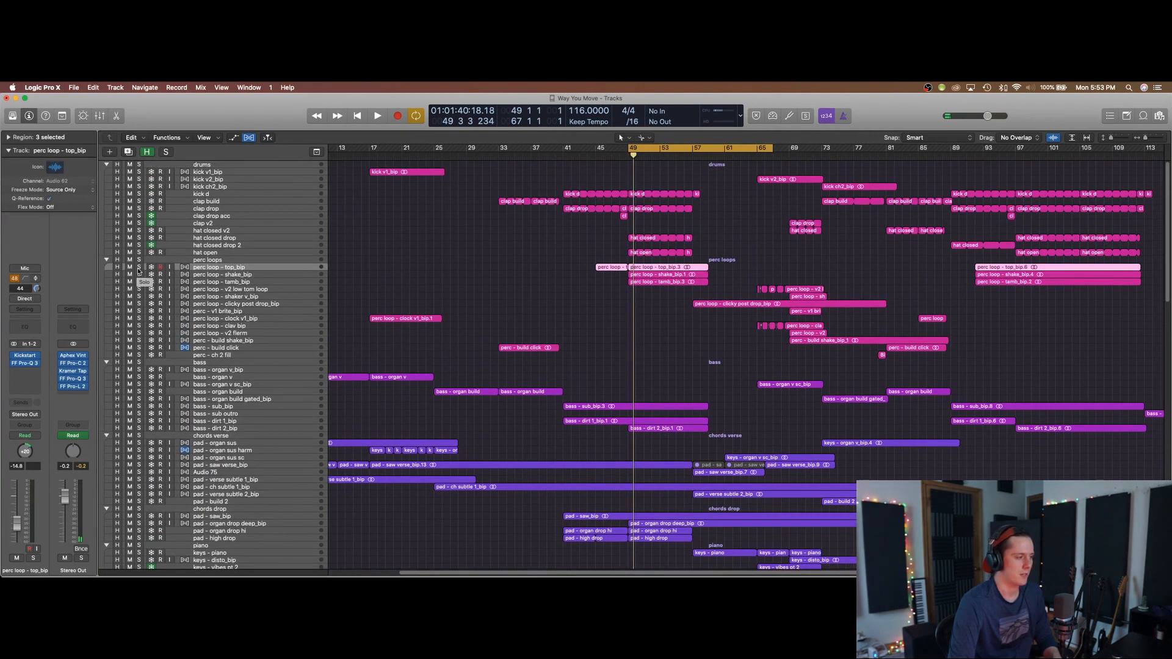
drag(138, 268, 140, 281)
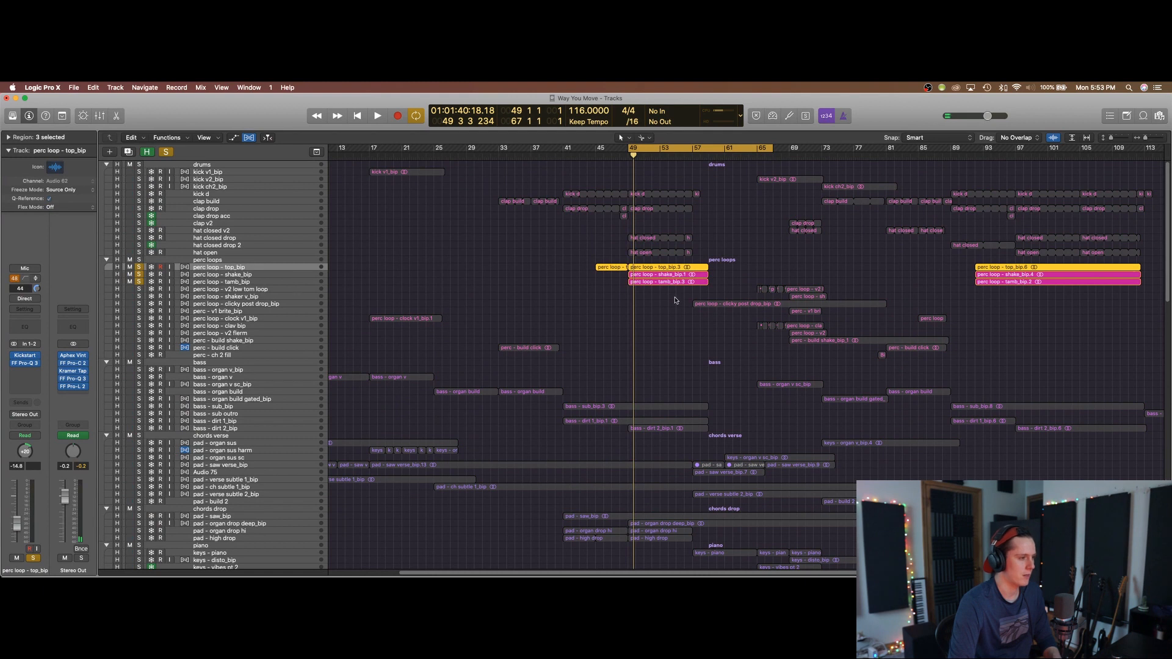
key(super+Down)
scroll(207, 293, up, 2)
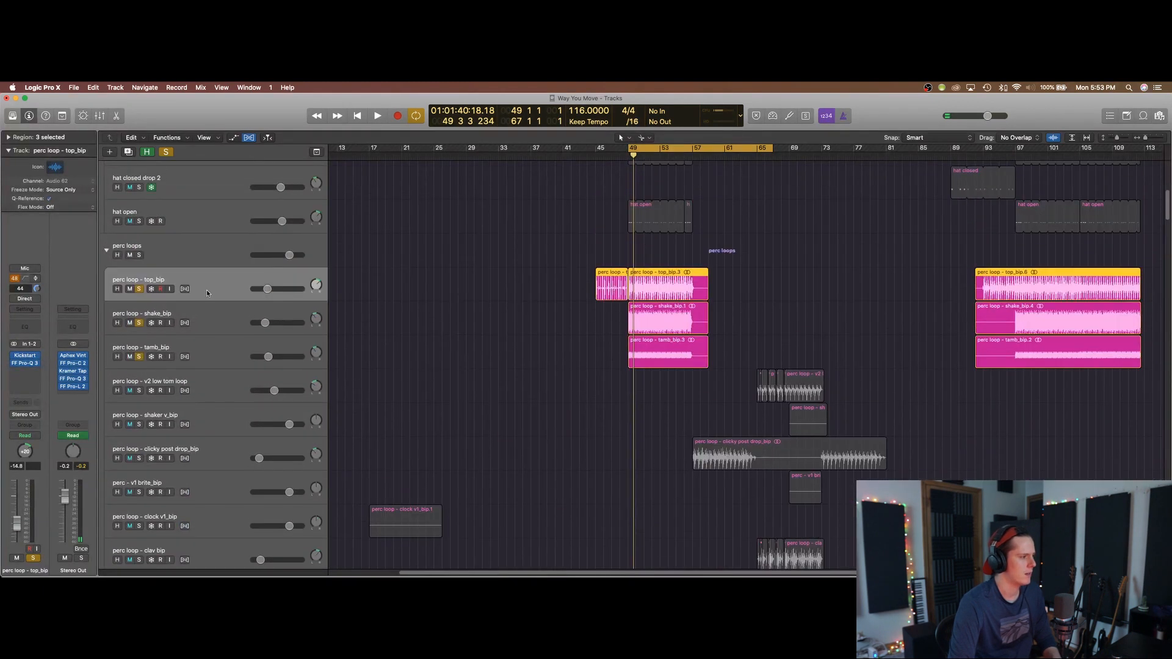
drag(138, 290, 139, 356)
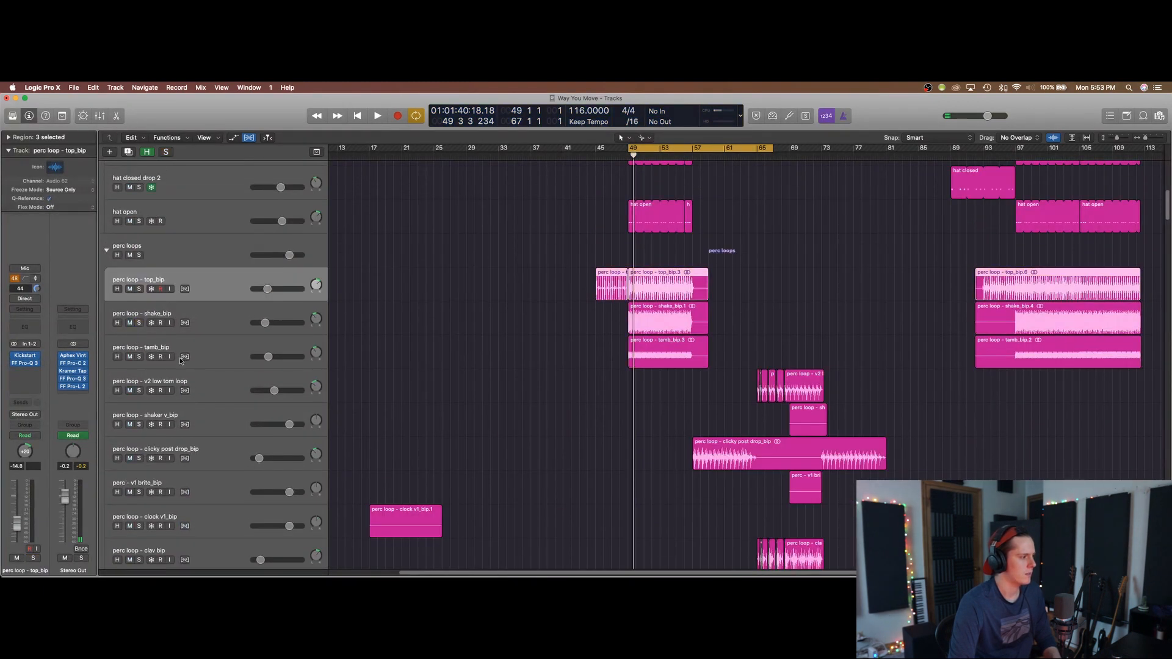
- Solo the perc loop - tamb_bip track, listen to it from bar 49 and examine its Kickstart plug-in settings
click(139, 357)
key(space)
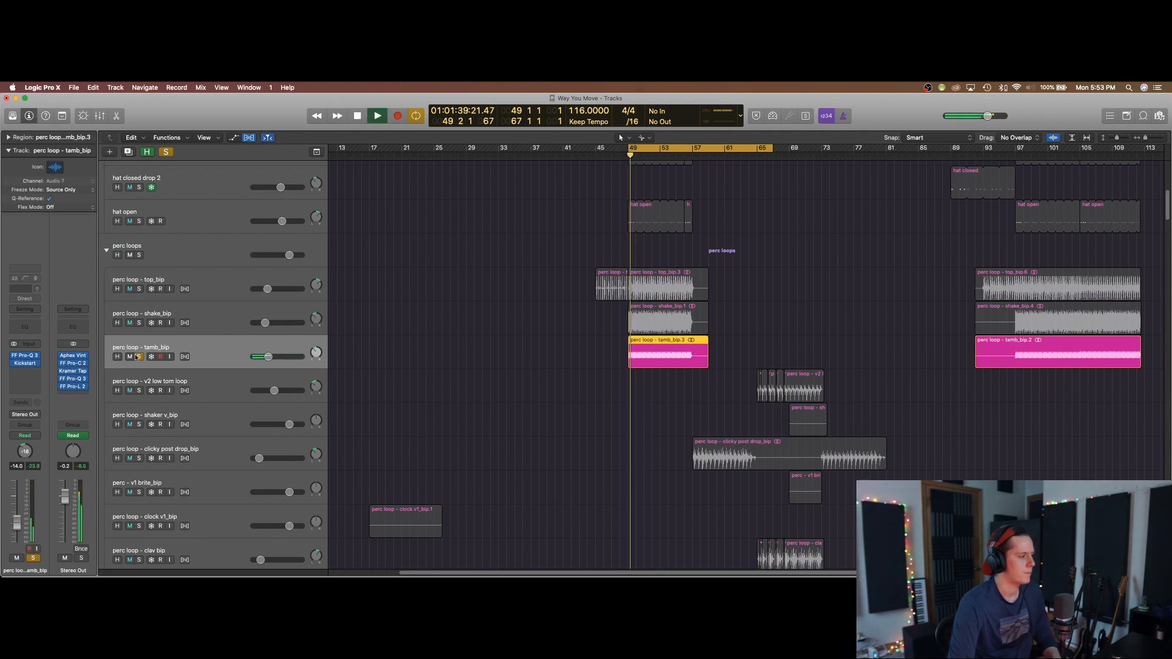
key(space)
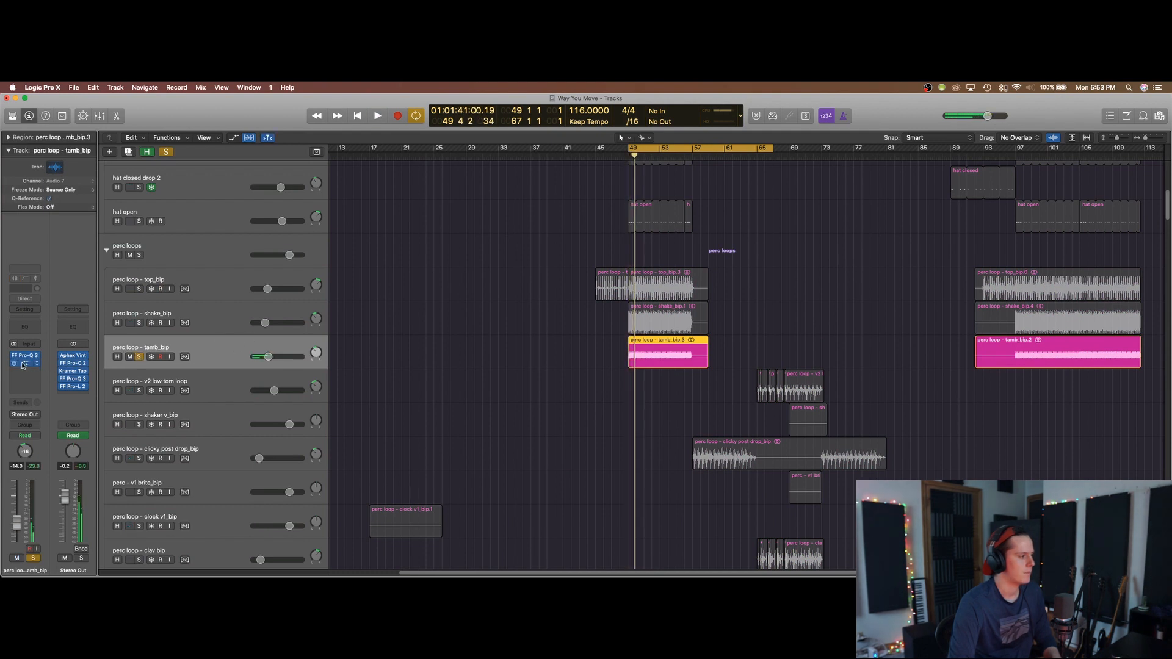
click(24, 364)
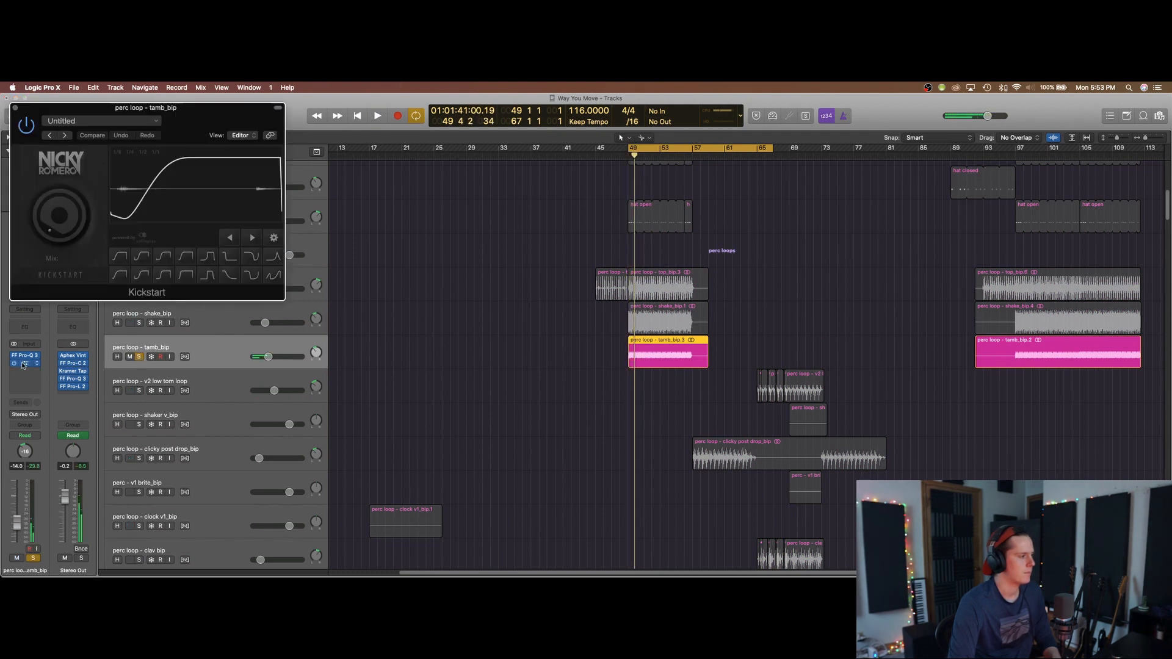
click(15, 108)
- Switch the solo to the perc loop - shake_bip track and listen to it briefly from bar 49
click(139, 323)
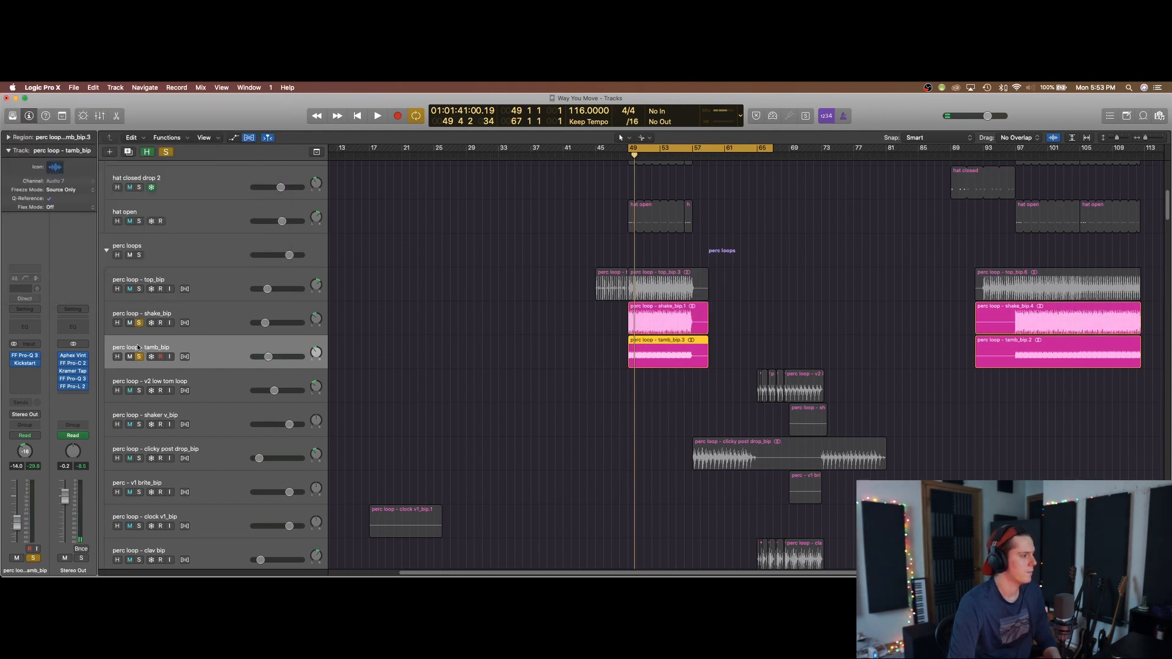
click(140, 357)
key(space)
click(187, 321)
key(space)
- Switch the solo to the perc loop - top_bip track, listen to it from bar 49 and unsolo it
click(139, 323)
click(137, 289)
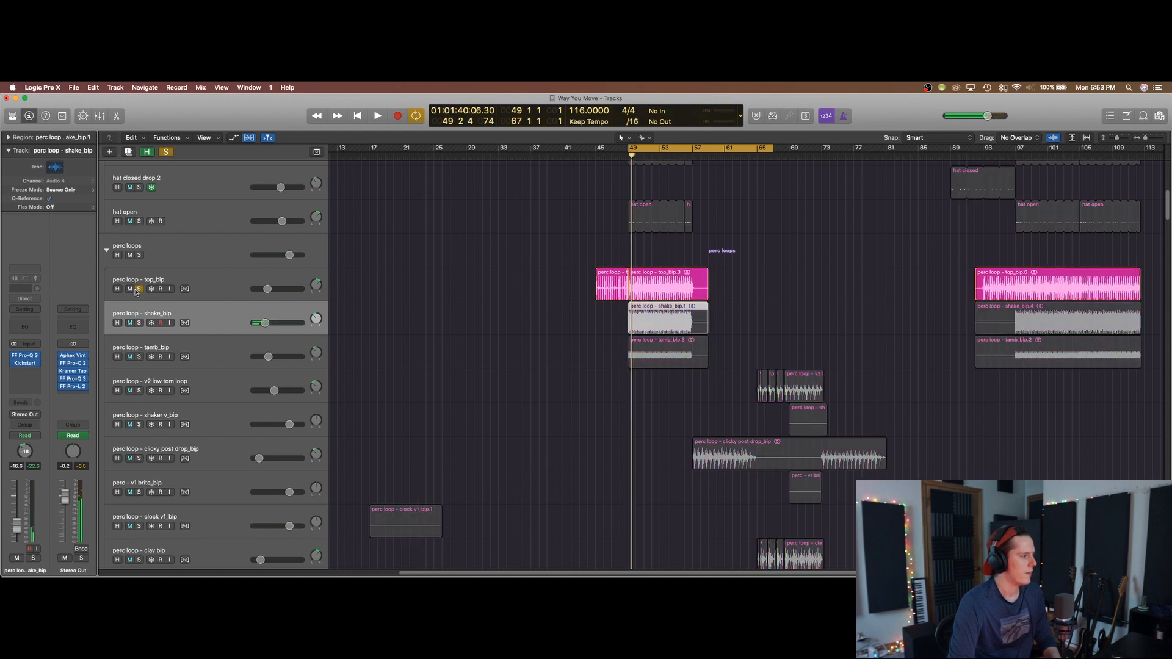
click(199, 279)
key(space)
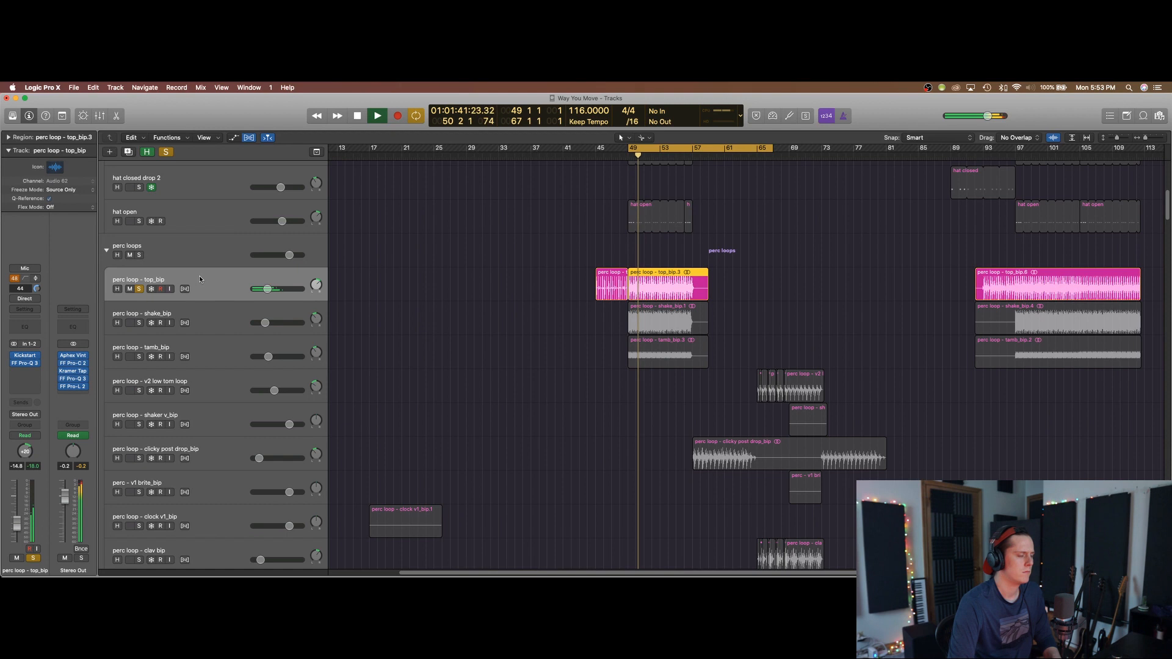
key(space)
key(super+Up)
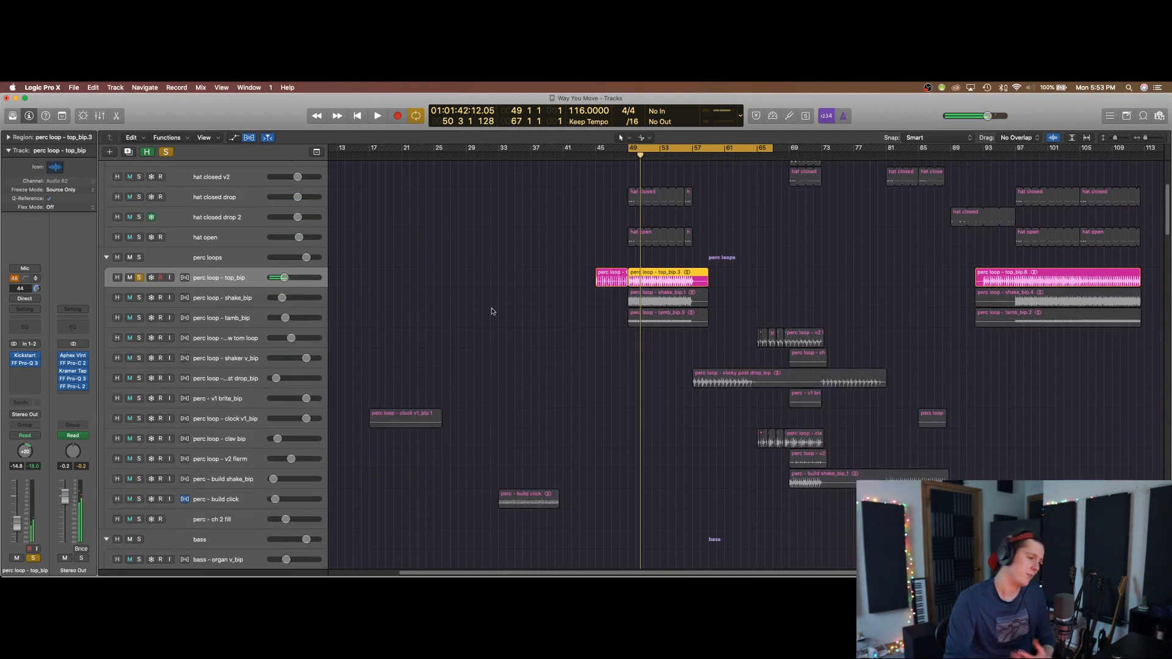
click(139, 278)
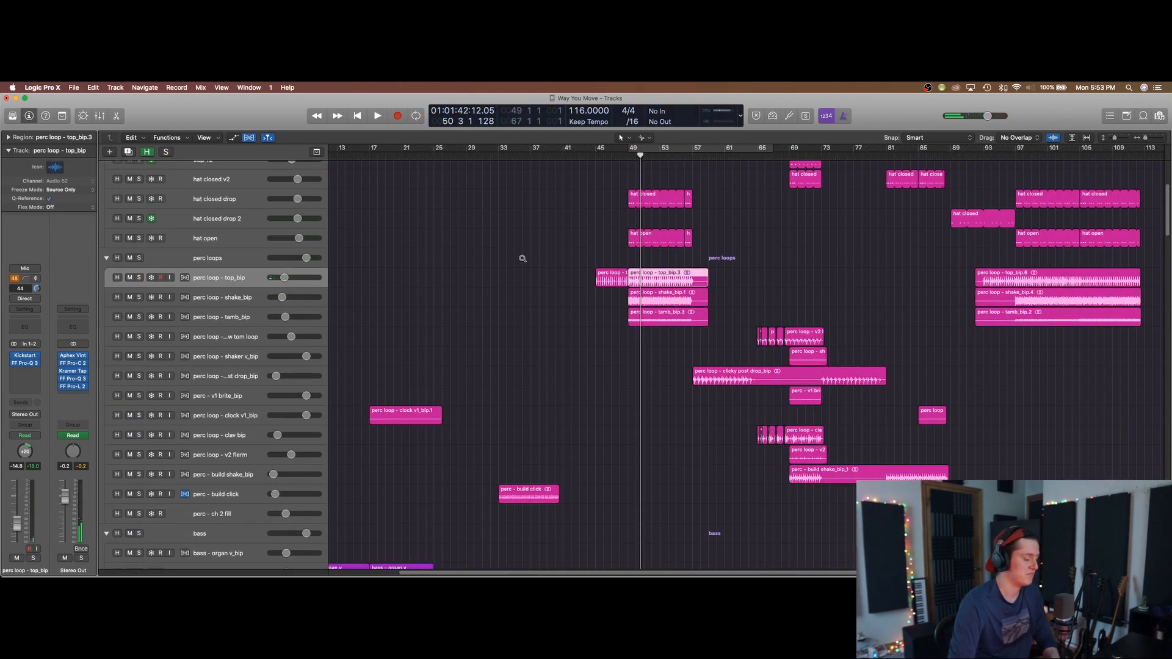
- Shrink the track rows to an overview and examine the perc loop - top_bip track's Kickstart settings
key(super+Up)
key(super+Up)
key(super+Up)
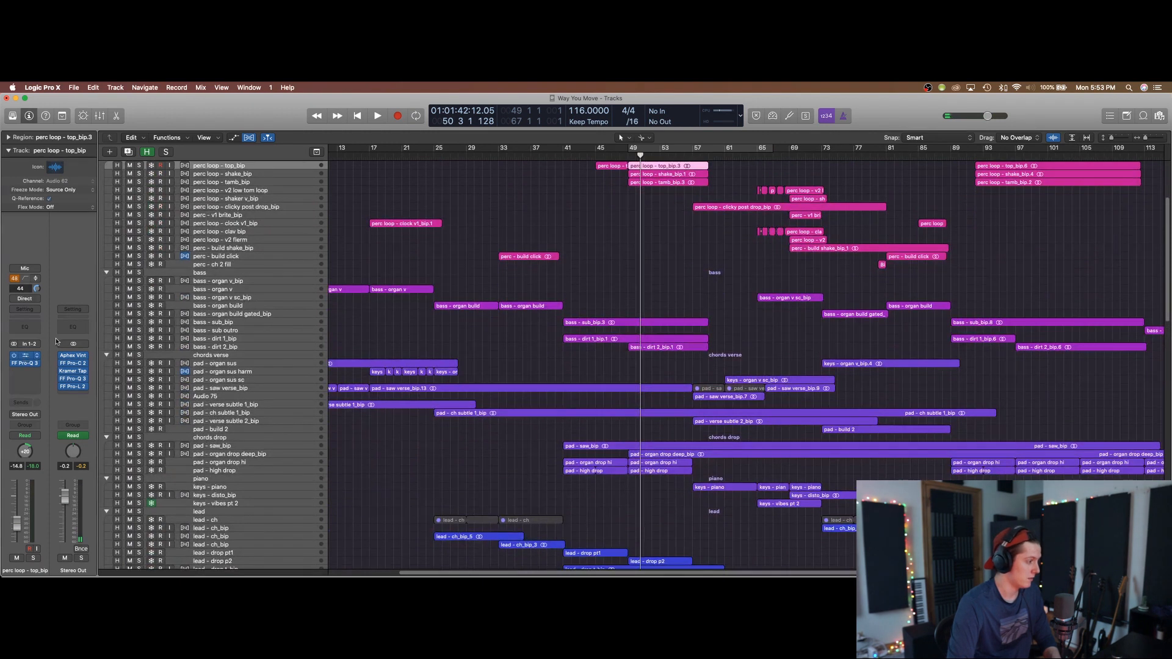
click(25, 355)
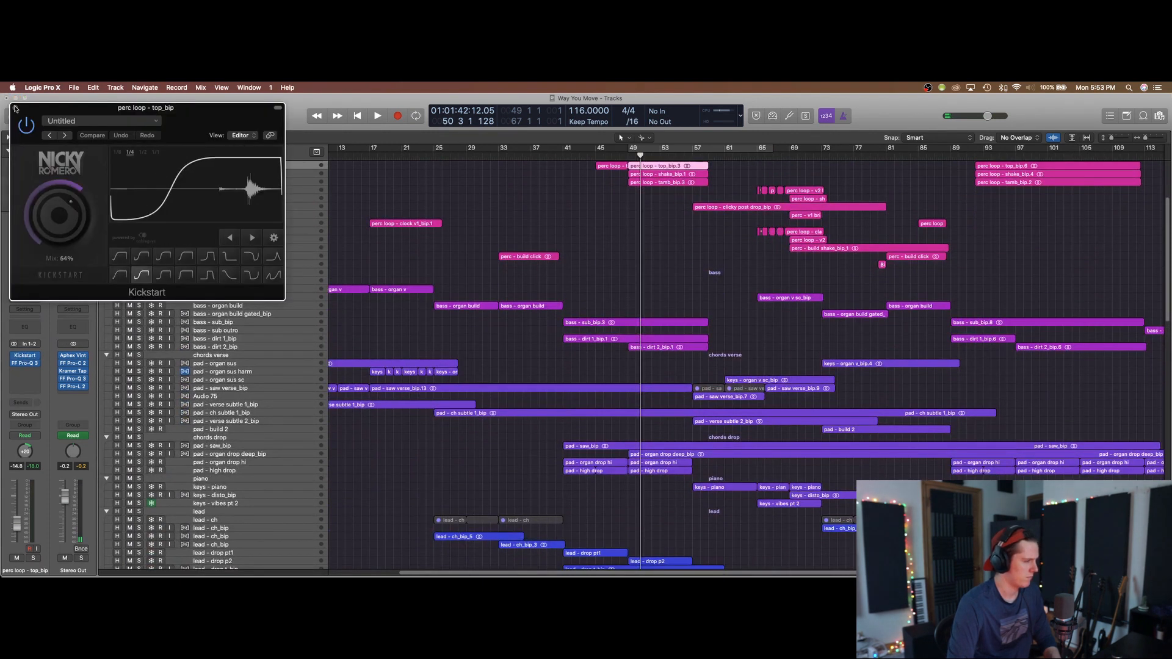
click(15, 108)
- Move the playhead to bar 45, select the perc loop - top_bip region there and start playback
scroll(565, 276, up, 4)
click(595, 156)
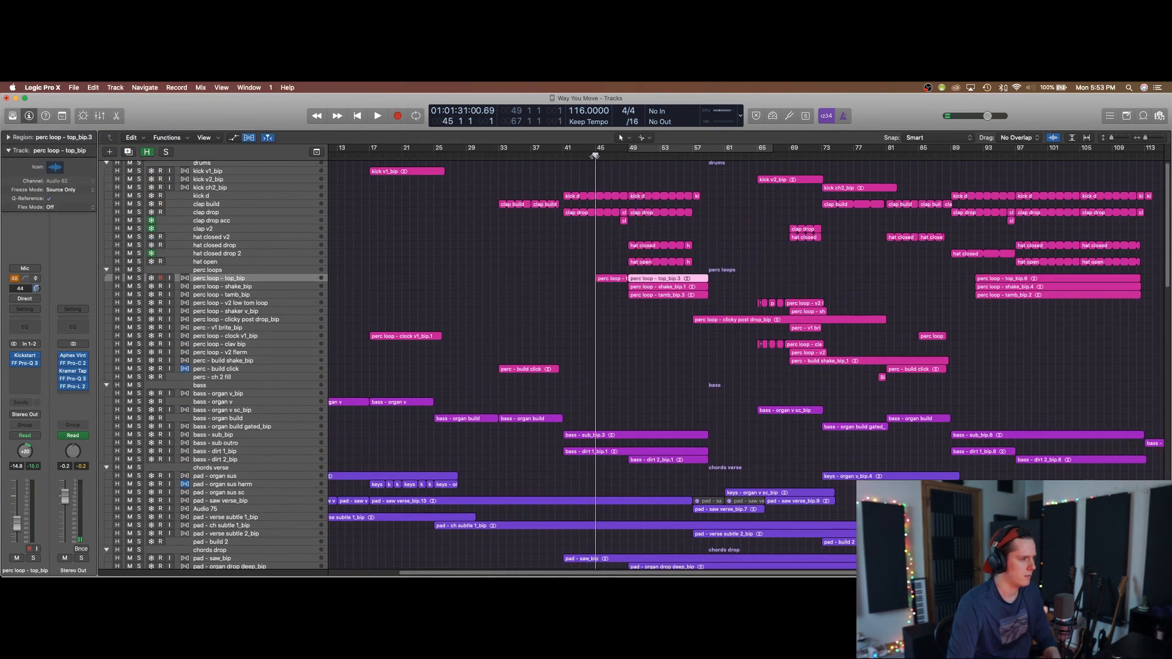
click(276, 280)
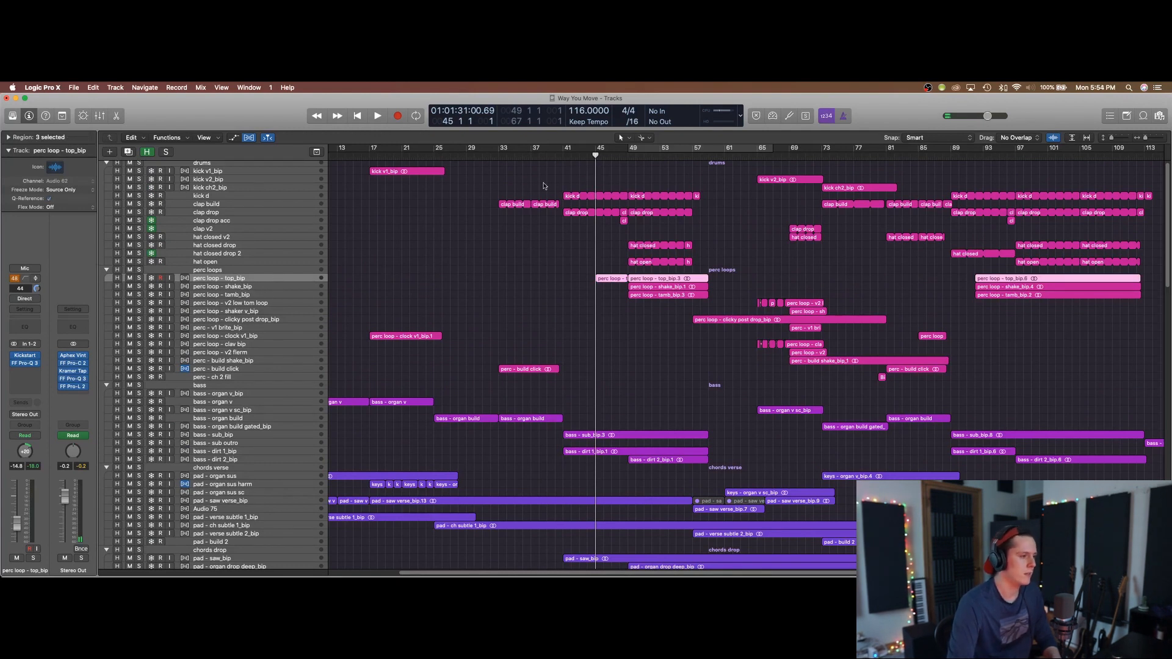
click(609, 276)
key(space)
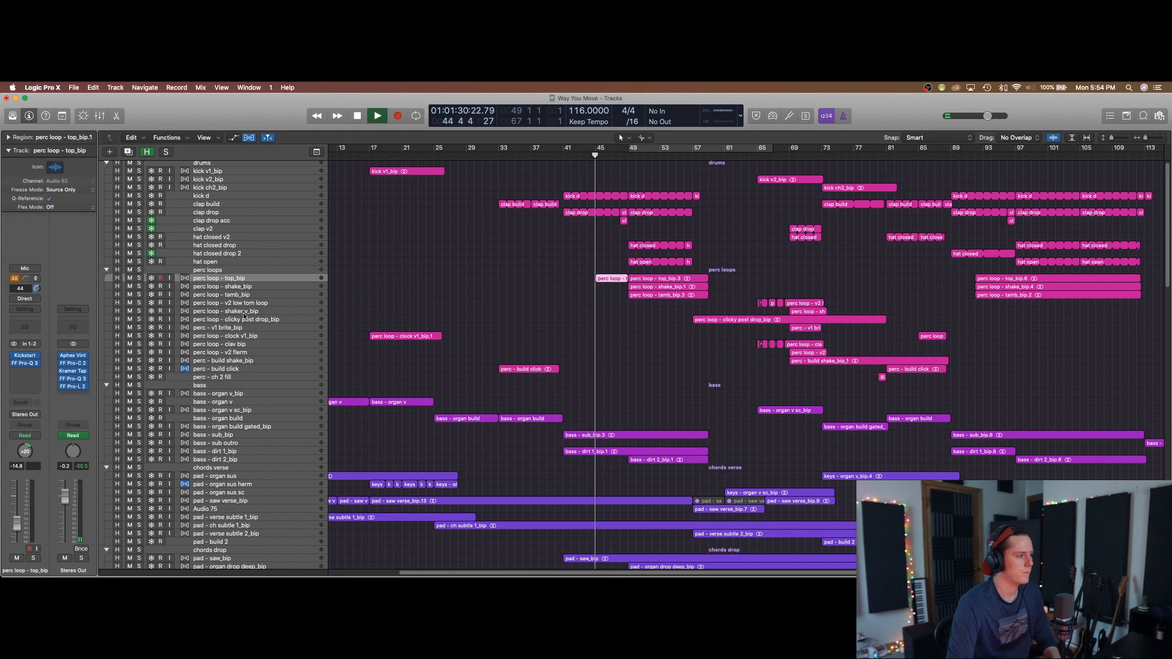
- Solo the perc loop - top_bip, perc loops and drums tracks during playback, then stop and clear the solos
click(138, 277)
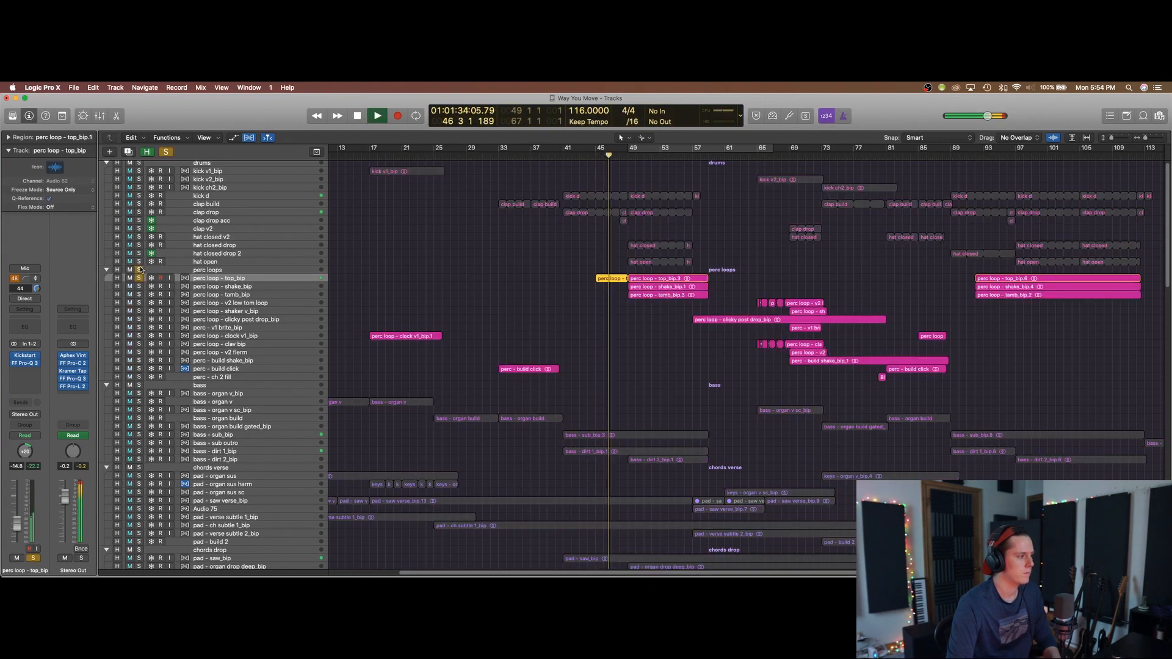
click(138, 163)
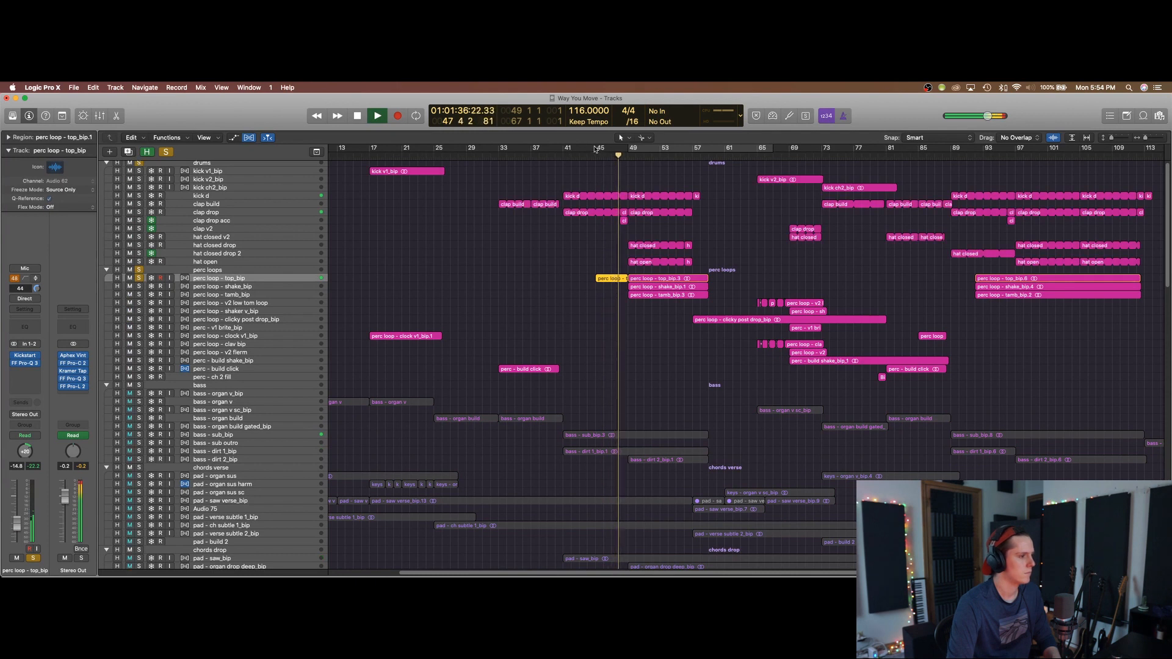
key(space)
click(139, 163)
click(139, 278)
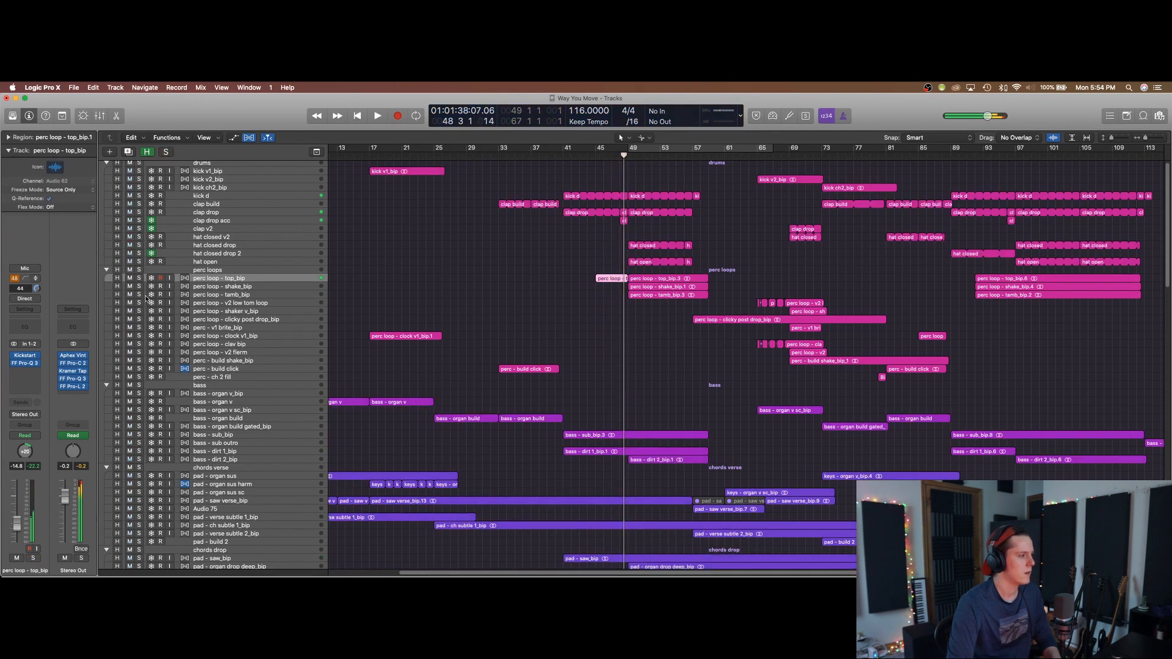
- Set the cycle range from bar 43 to bar 61 and select the vox drop - del_bip track
scroll(586, 327, down, 3)
scroll(568, 327, down, 10)
scroll(586, 333, up, 8)
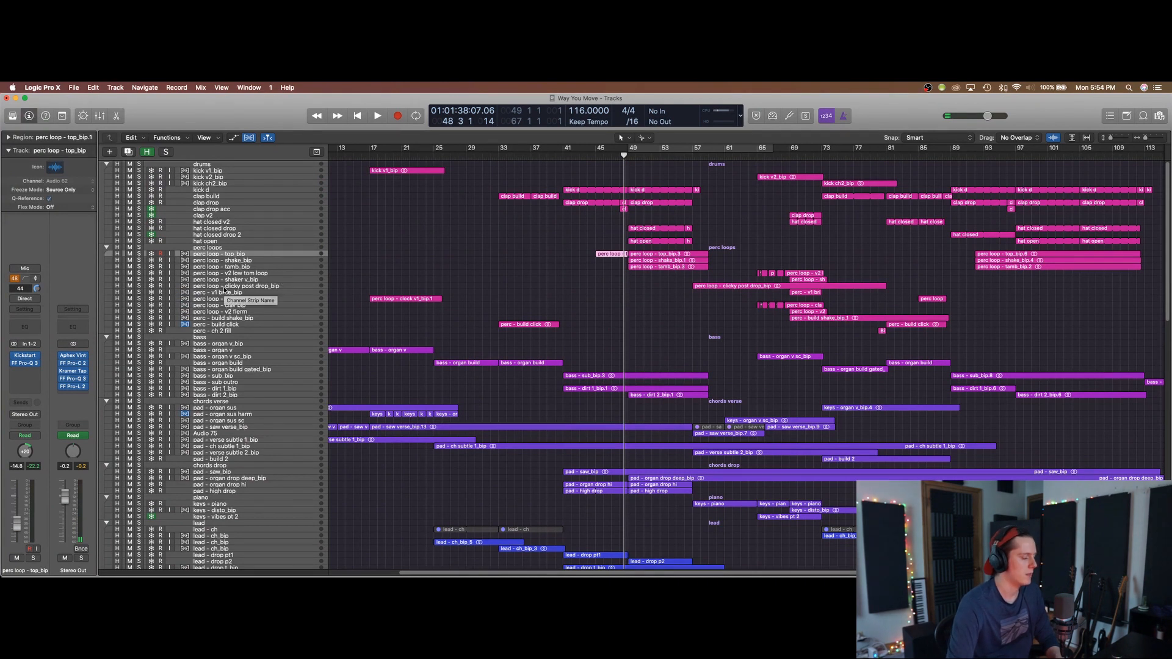
scroll(293, 318, down, 8)
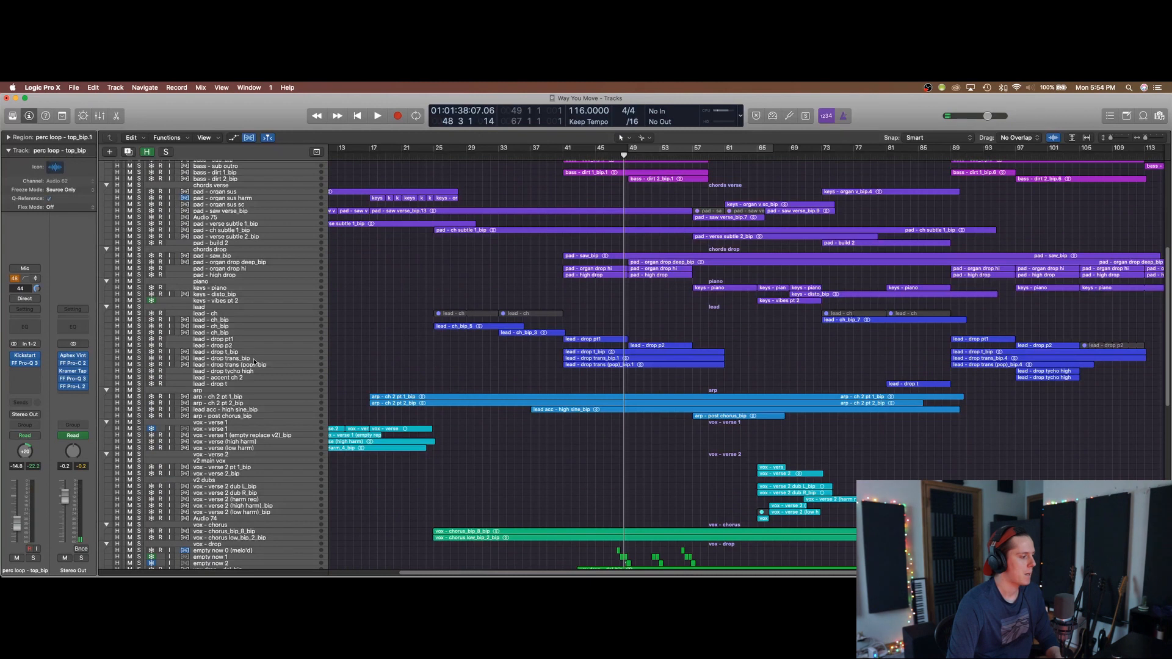
scroll(255, 369, down, 4)
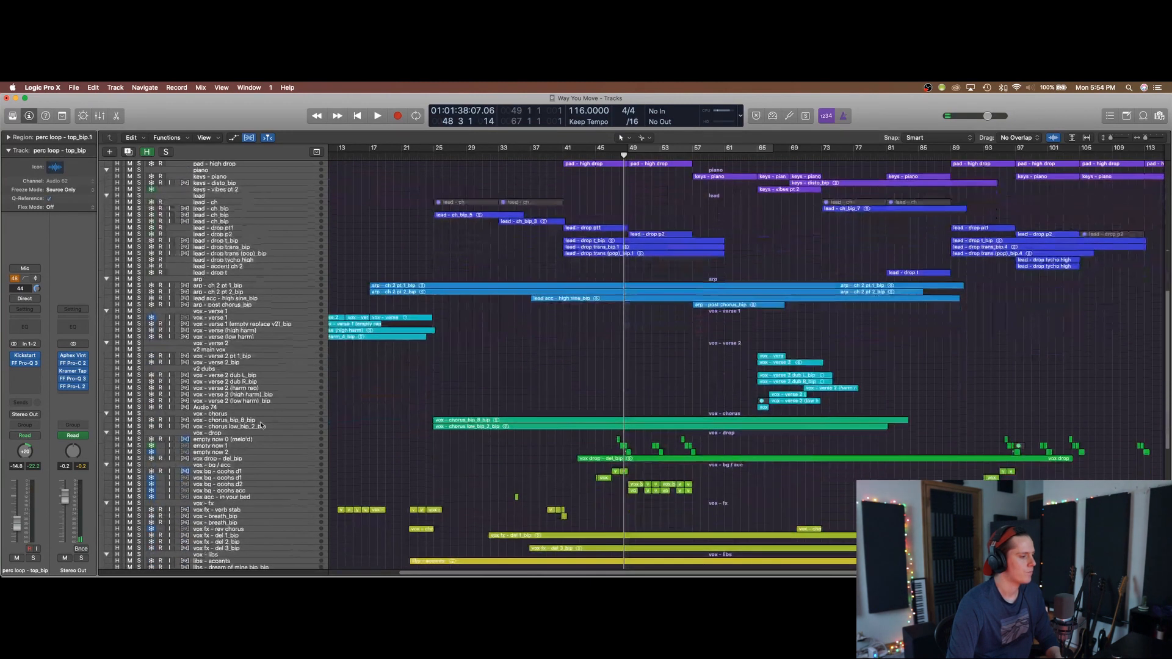
key(c)
key(c)
drag(596, 148, 743, 148)
drag(634, 149, 618, 148)
click(240, 459)
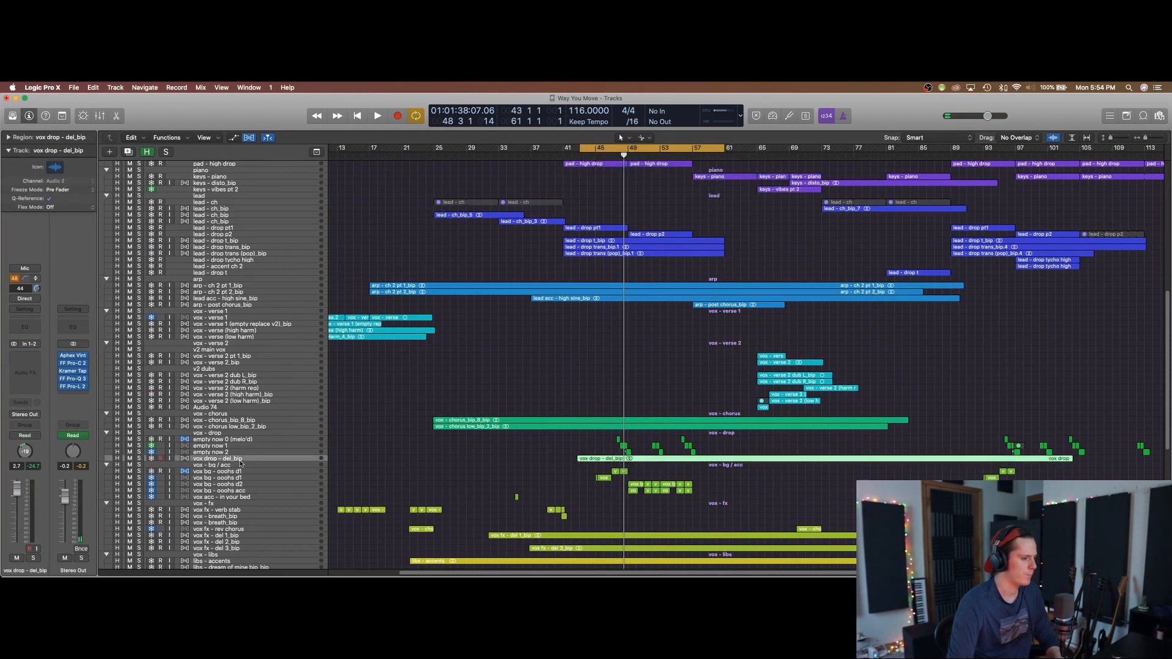
- Solo the vox drop - del_bip track, enlarge its row, listen to it from bar 43 and unsolo it
click(140, 459)
key(space)
key(super+Down)
key(super+Down)
key(super+Down)
key(super+Down)
key(space)
click(140, 441)
- Reduce the track heights and move the cycle range to bars 45 to 63
key(super+Up)
key(super+Up)
key(super+Up)
key(super+Up)
drag(618, 149, 635, 149)
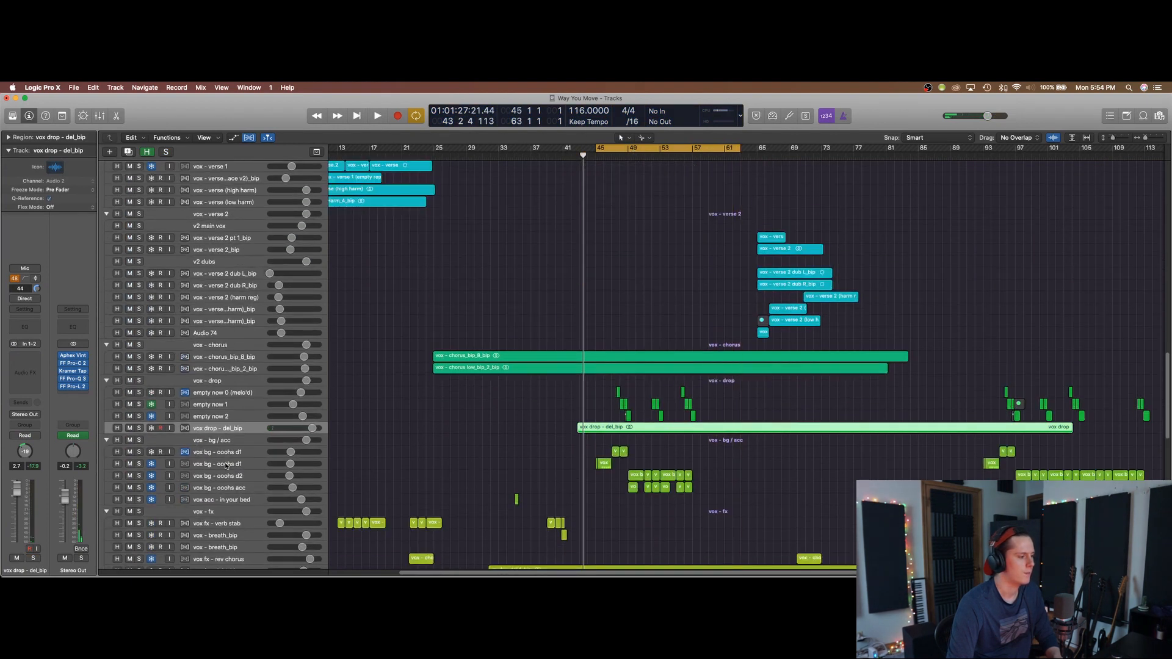
- Solo the second vox bg - ooohs d1 track, listen to it from bar 45, unsolo it and switch the cycle off
click(204, 466)
click(139, 464)
key(space)
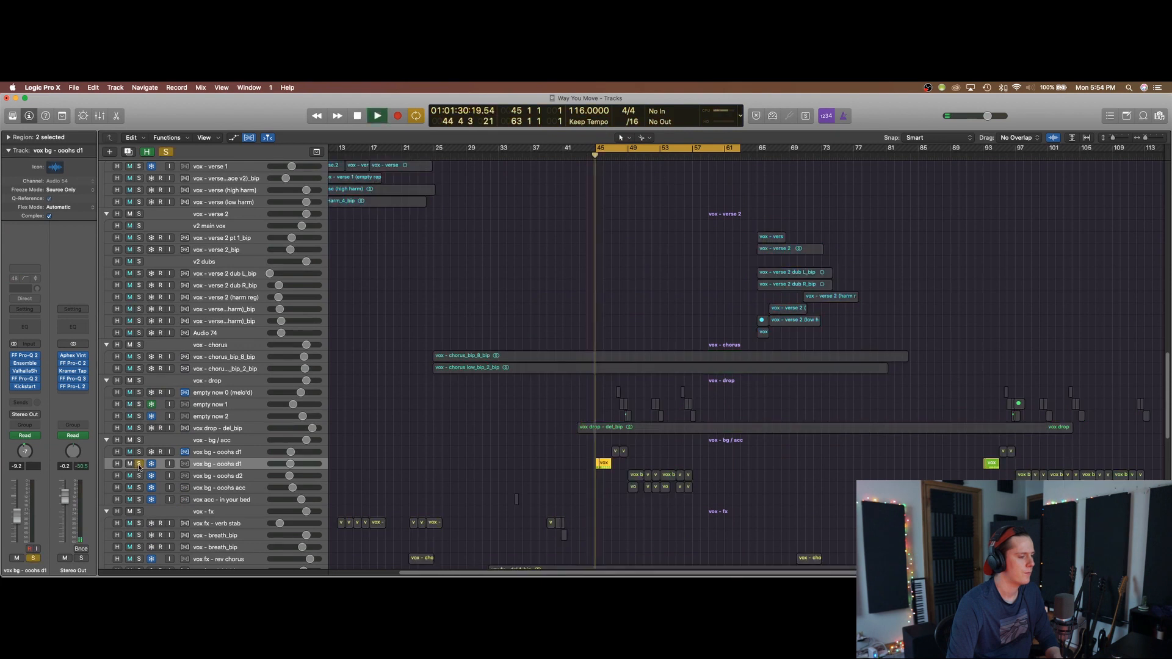
key(space)
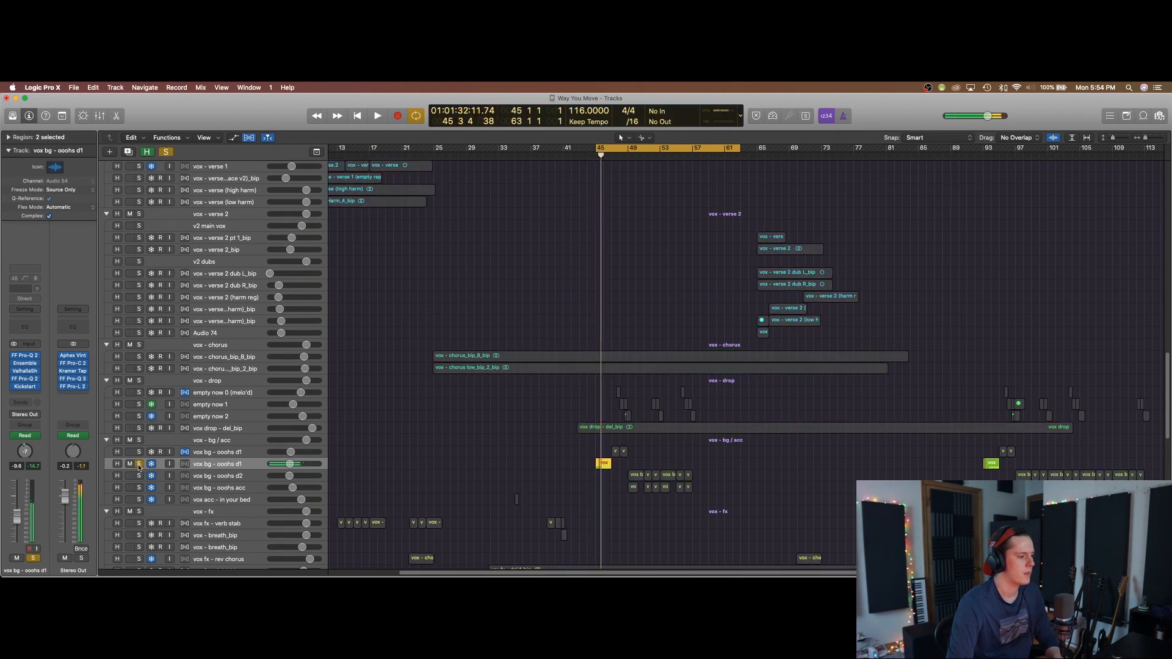
click(139, 465)
key(c)
scroll(641, 384, down, 3)
scroll(641, 384, down, 1)
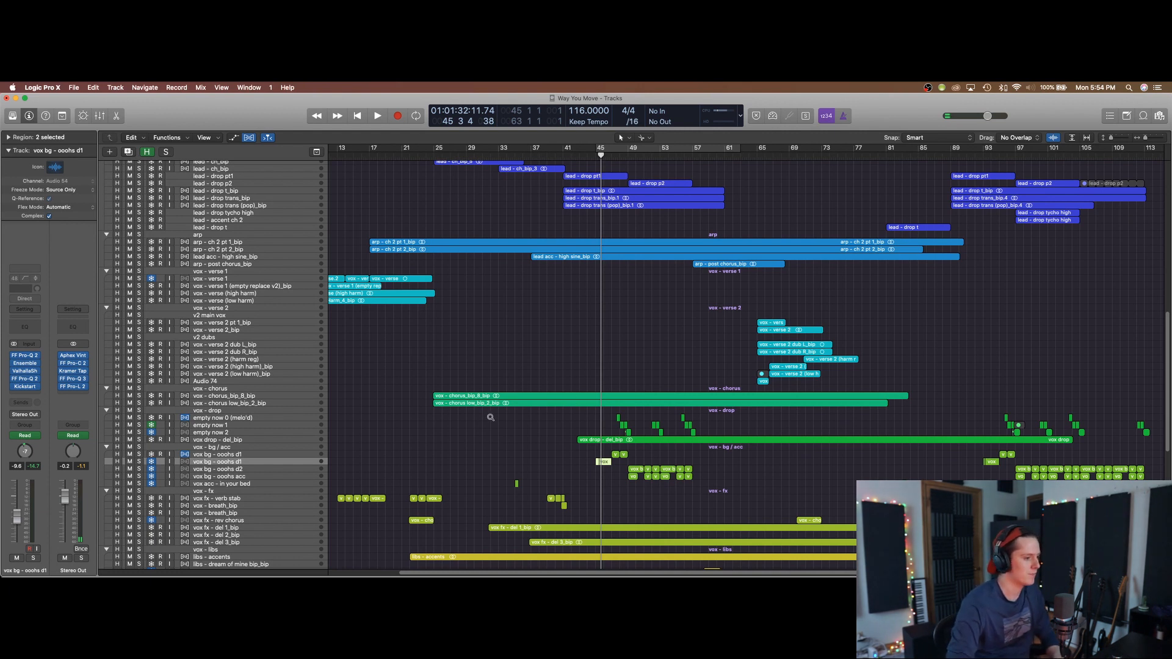
- Switch the cycle on, select the second vox bg - ooohs d1 track and check its region settings
key(super+Up)
key(c)
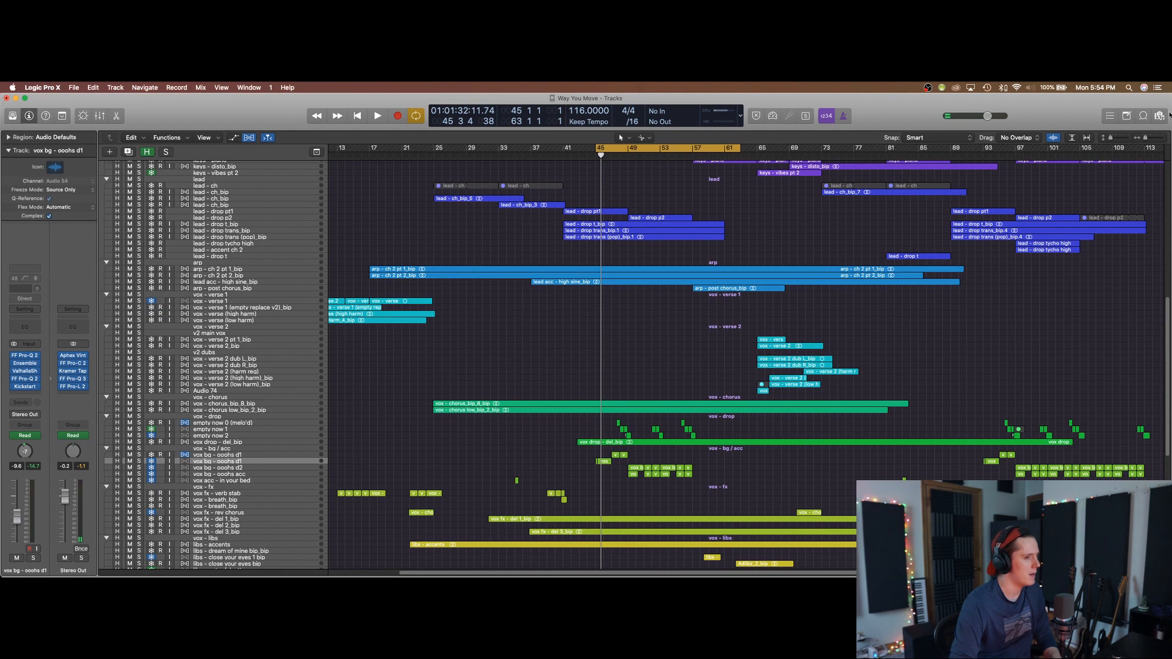
key(super+Right)
key(super+Right)
key(super+Down)
click(237, 463)
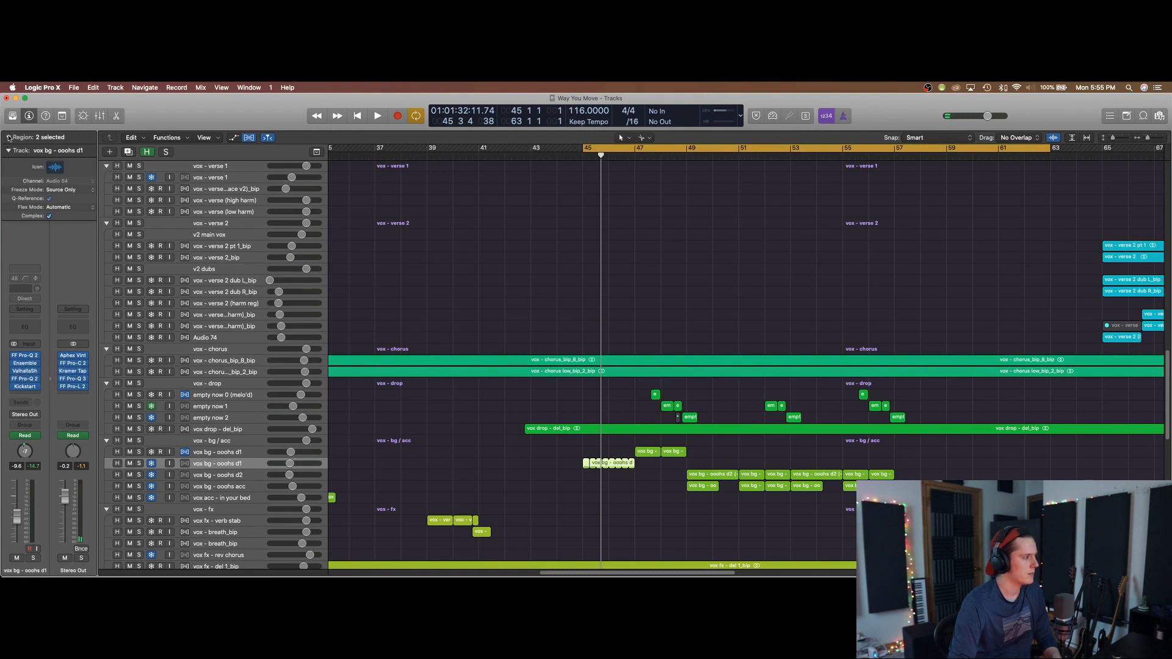
click(9, 138)
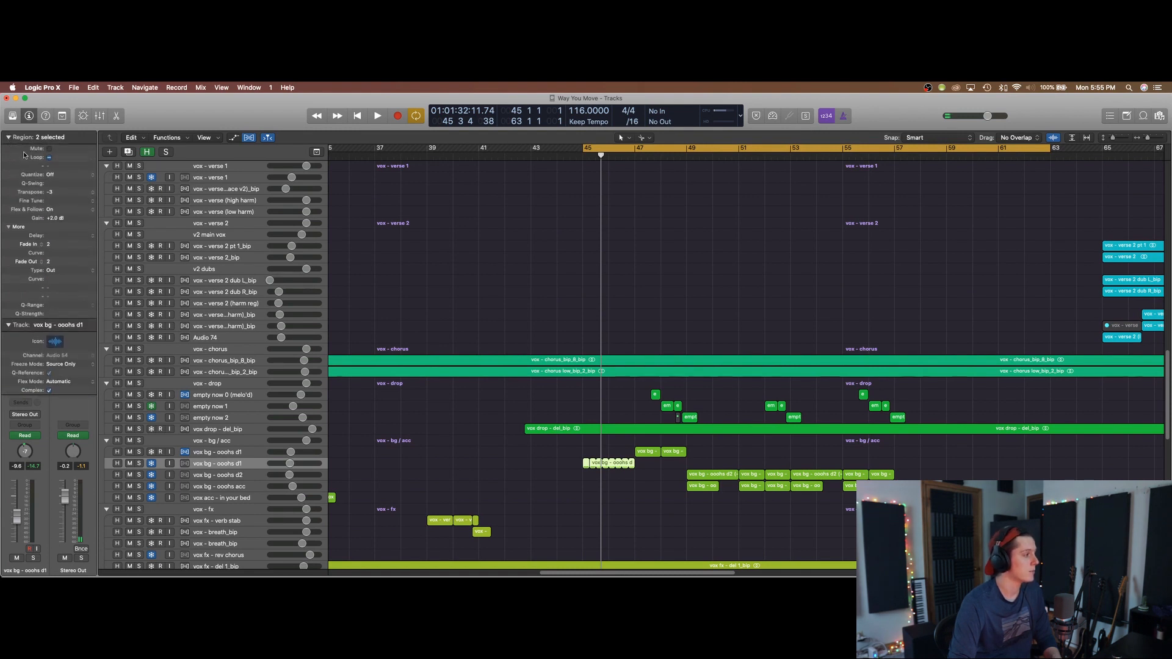
click(8, 137)
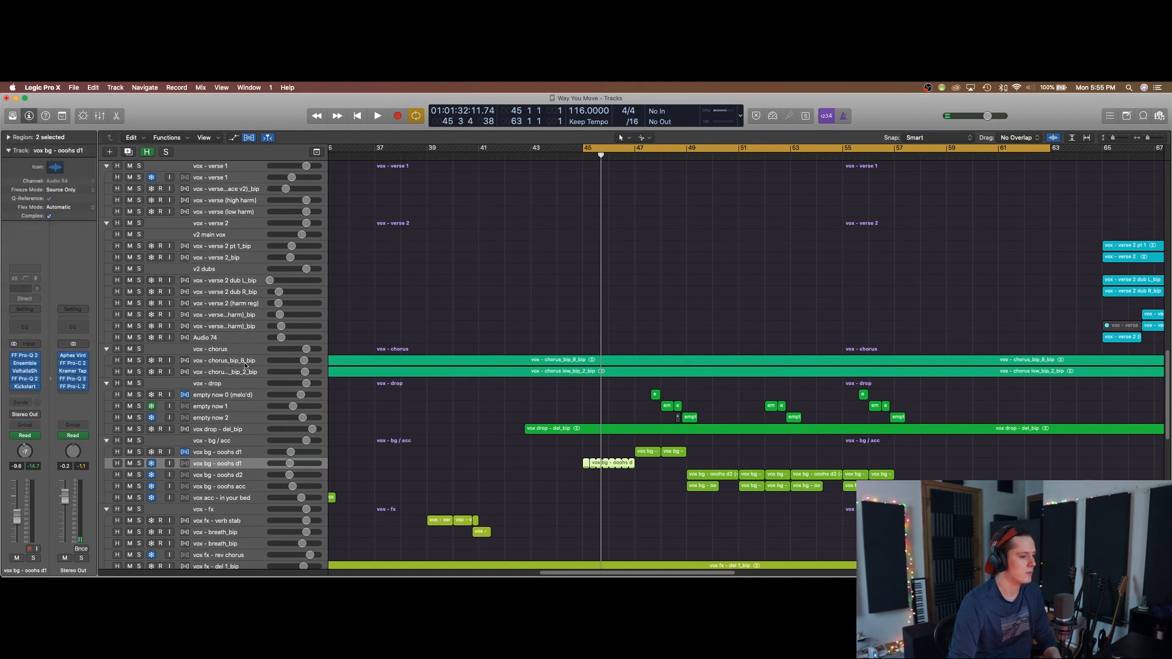
- Open the Ensemble effect on the second vox bg - ooohs d1 track, bypass it, solo the track and play it from bar 45
click(24, 363)
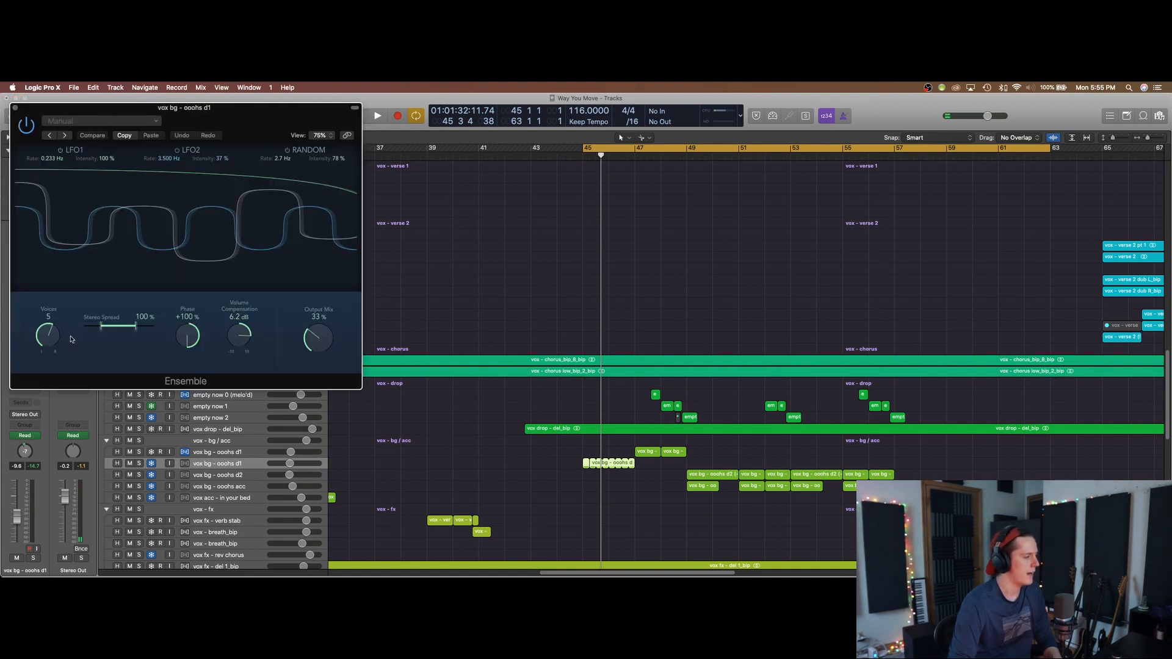
drag(182, 114, 469, 129)
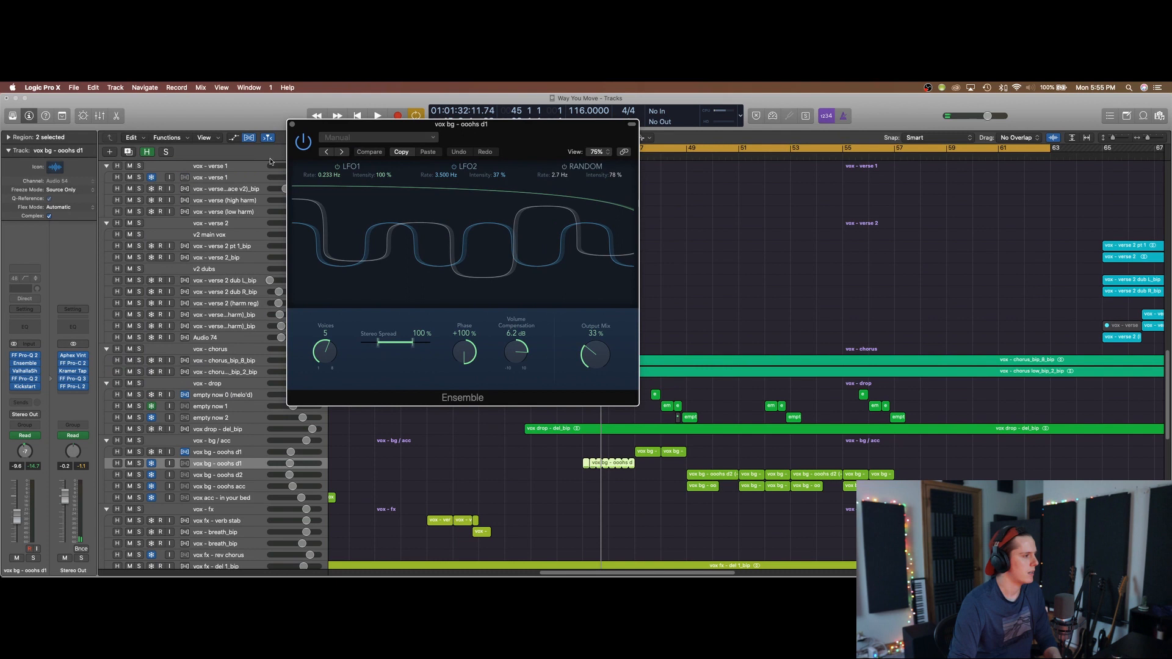
click(301, 145)
key(space)
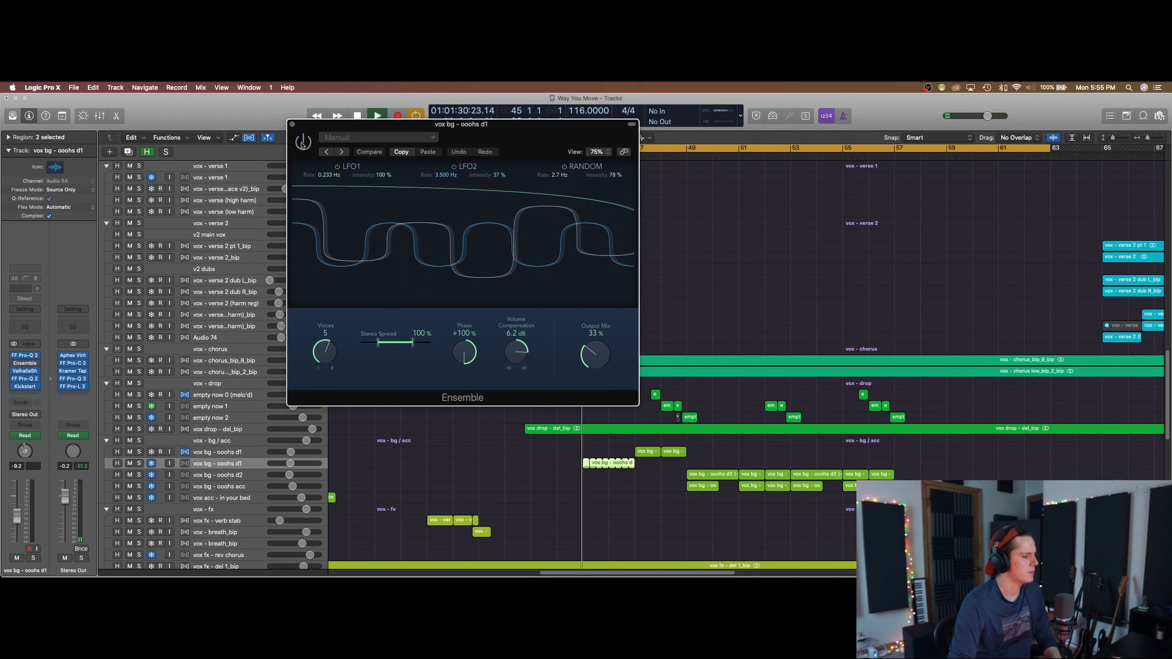
key(space)
click(138, 463)
key(space)
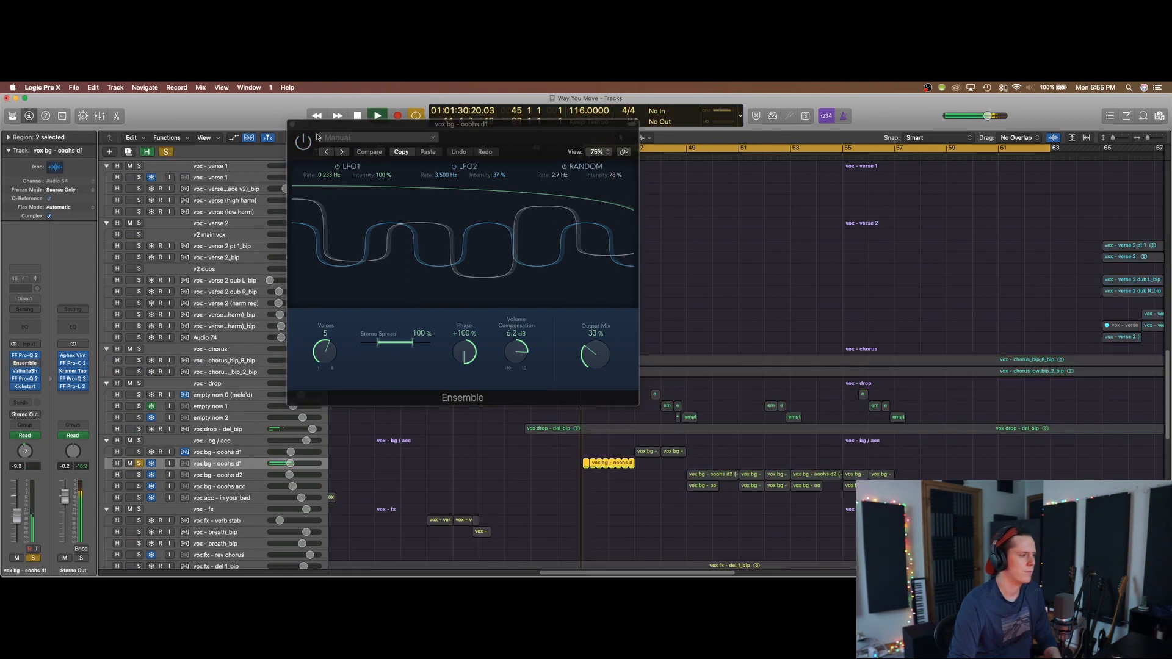
- Compare the soloed ooohs with Ensemble enabled and bypassed, stop playback and close the effect window
click(303, 142)
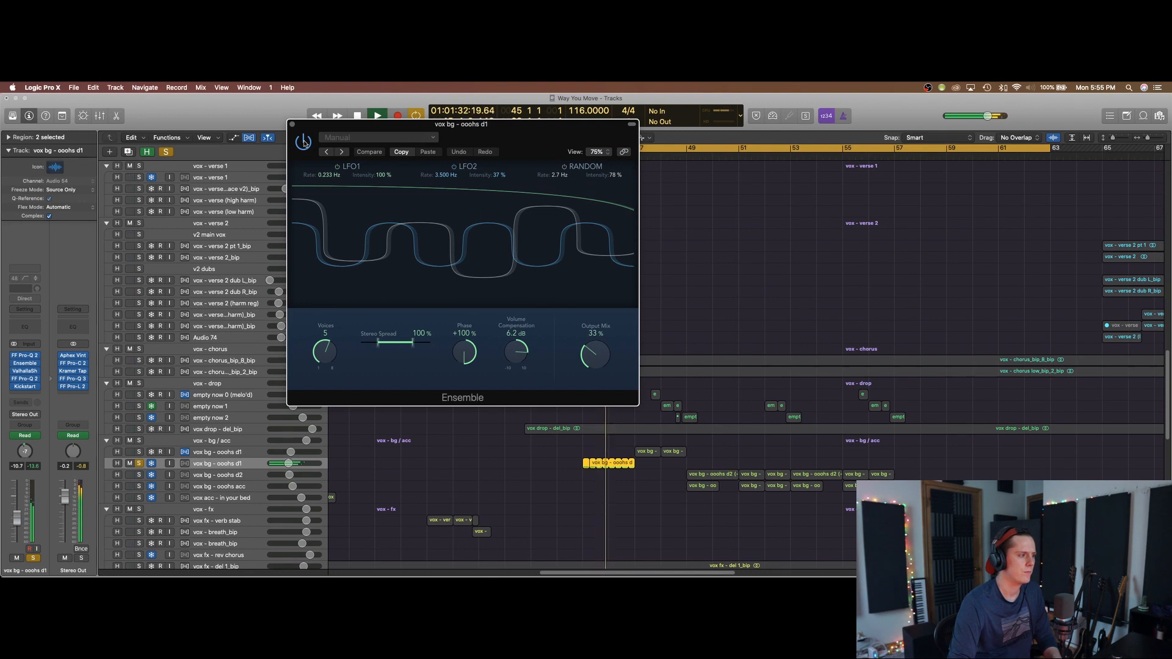
key(space)
key(space)
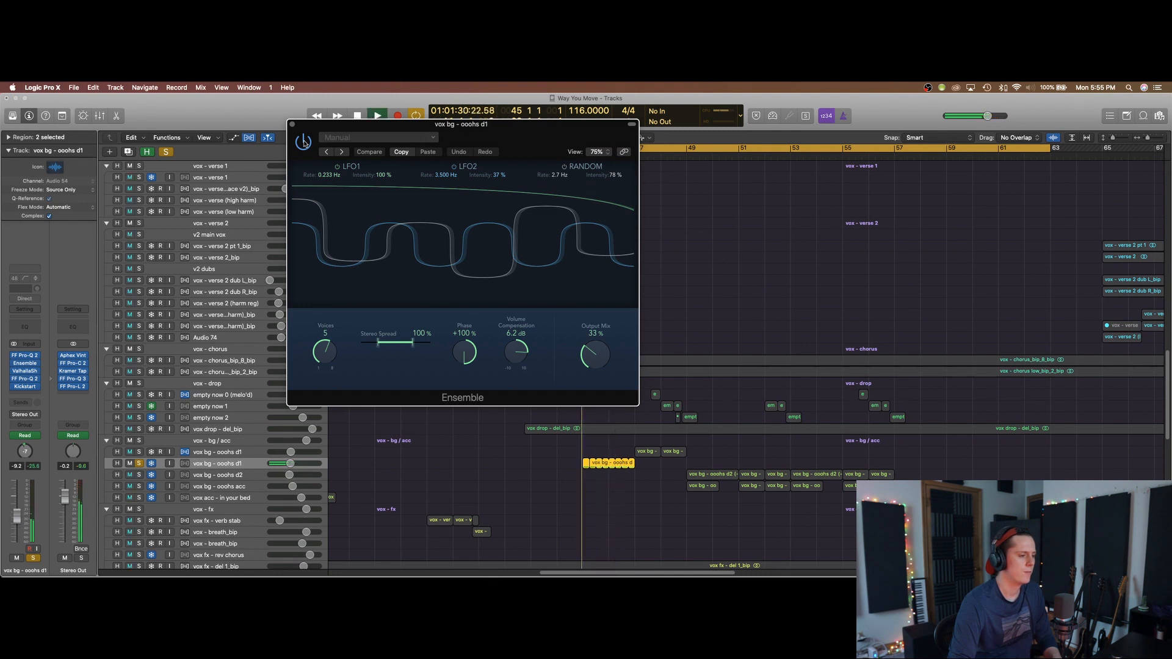
key(space)
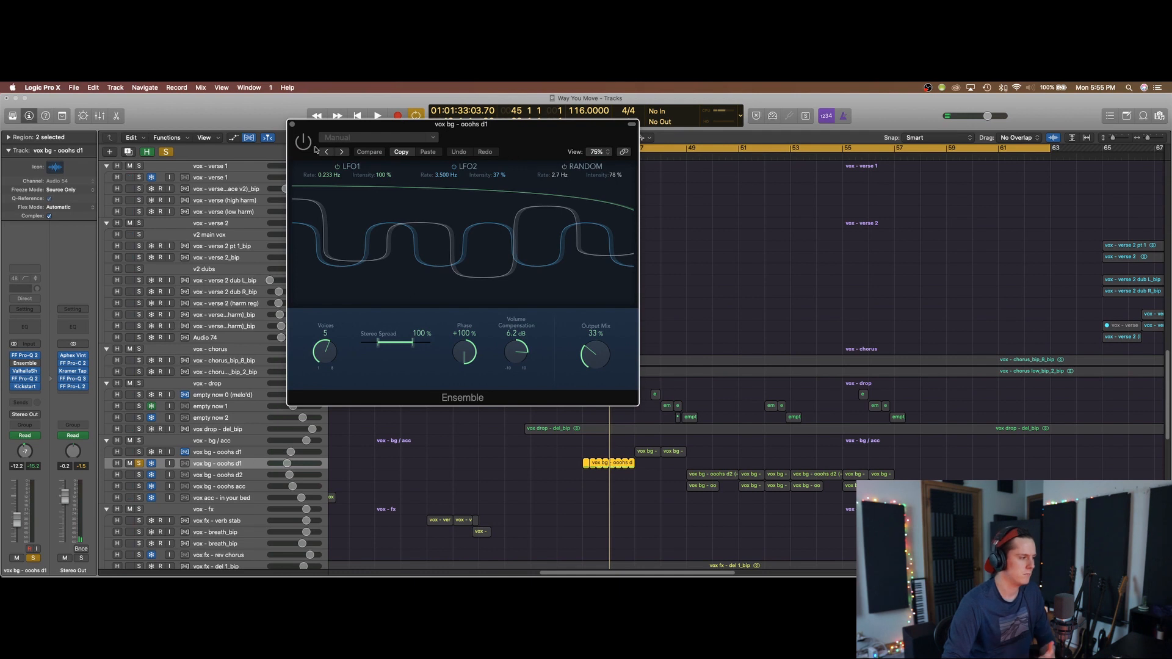
click(291, 125)
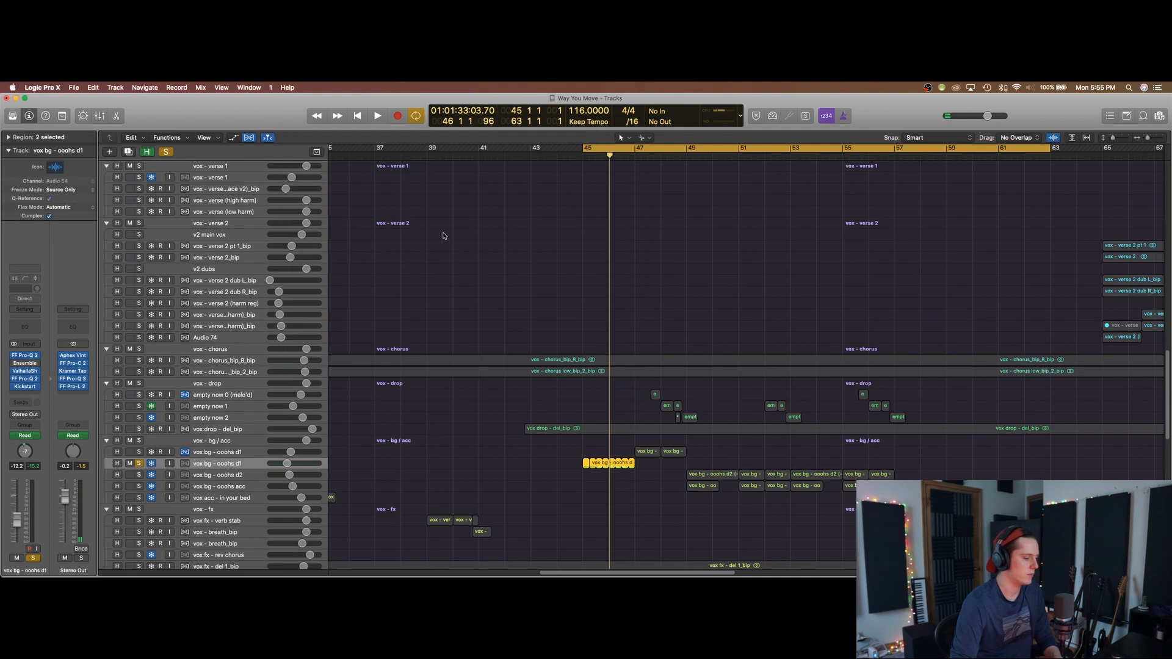
- Unsolo the second vox bg - ooohs d1 track, switch the cycle off and reduce the track heights
key(super+Up)
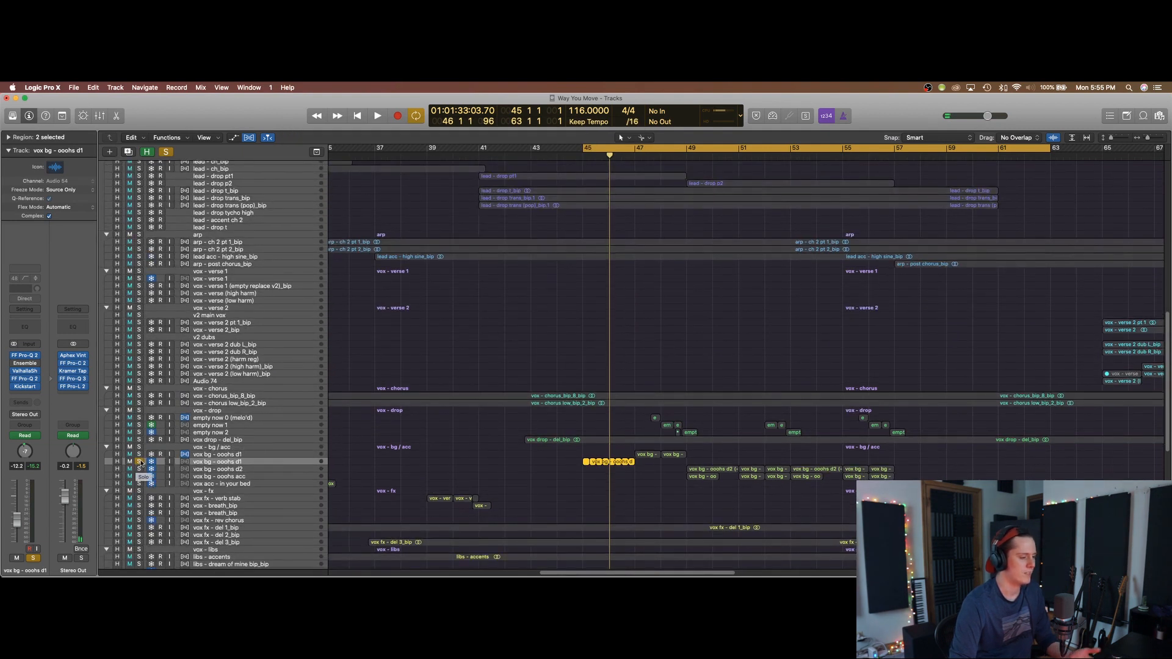
click(139, 462)
click(272, 465)
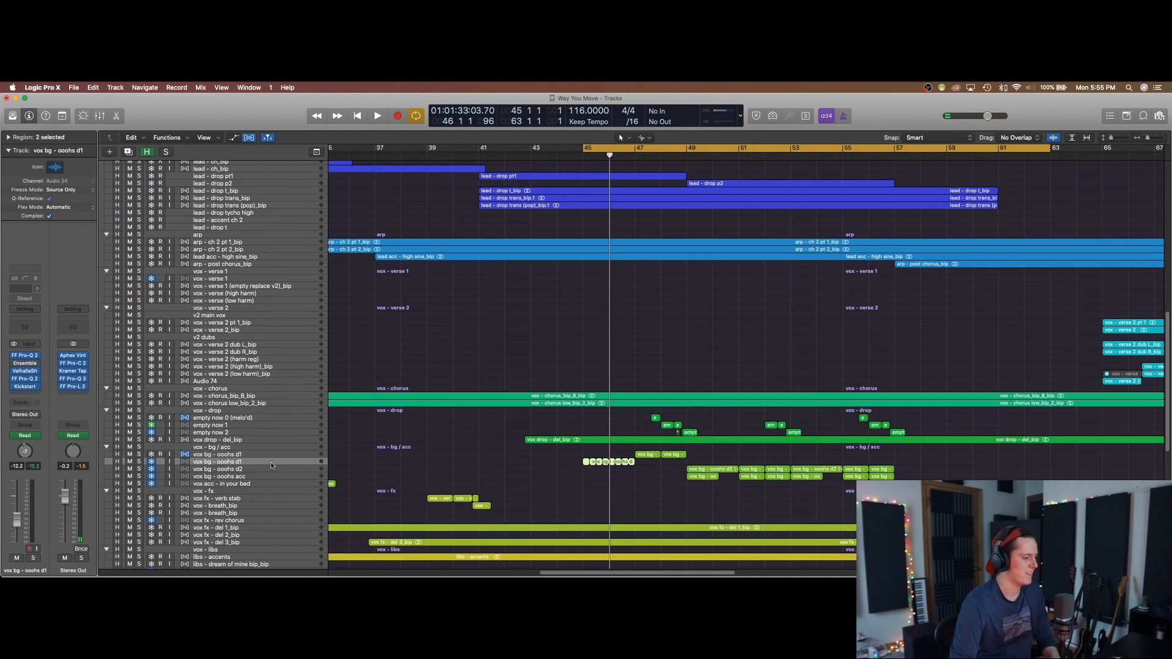
key(c)
key(super+Up)
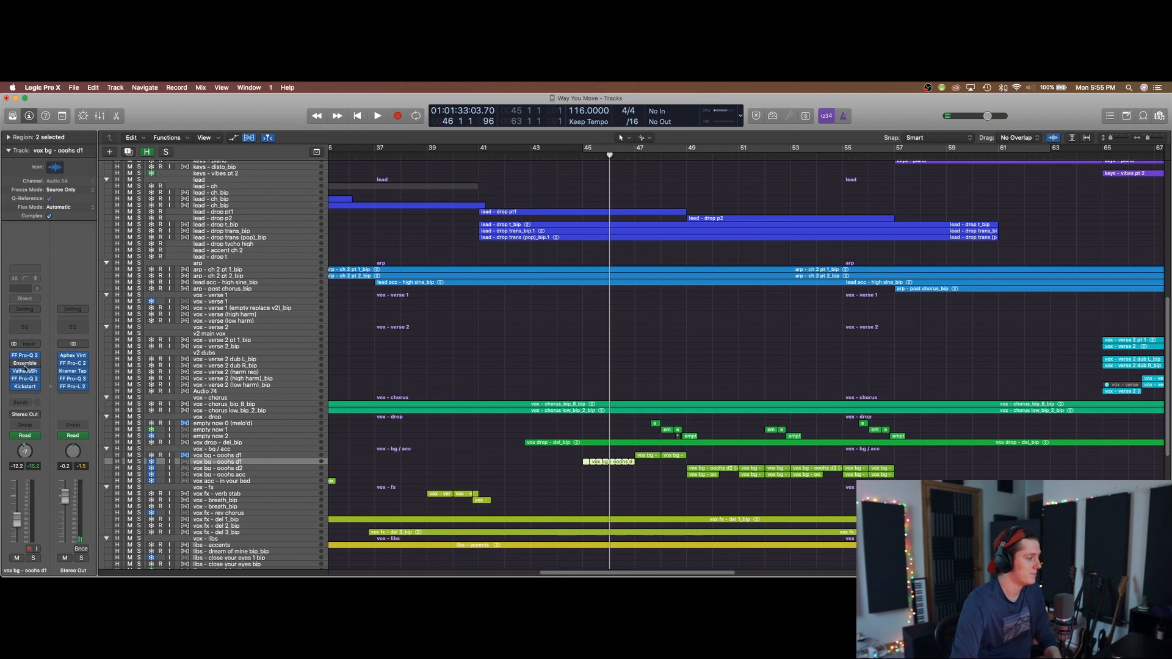
- Select the first vox bg - ooohs d1 track, set the cycle range from bar 47 to bar 51 and check the region settings
scroll(158, 401, down, 4)
click(282, 380)
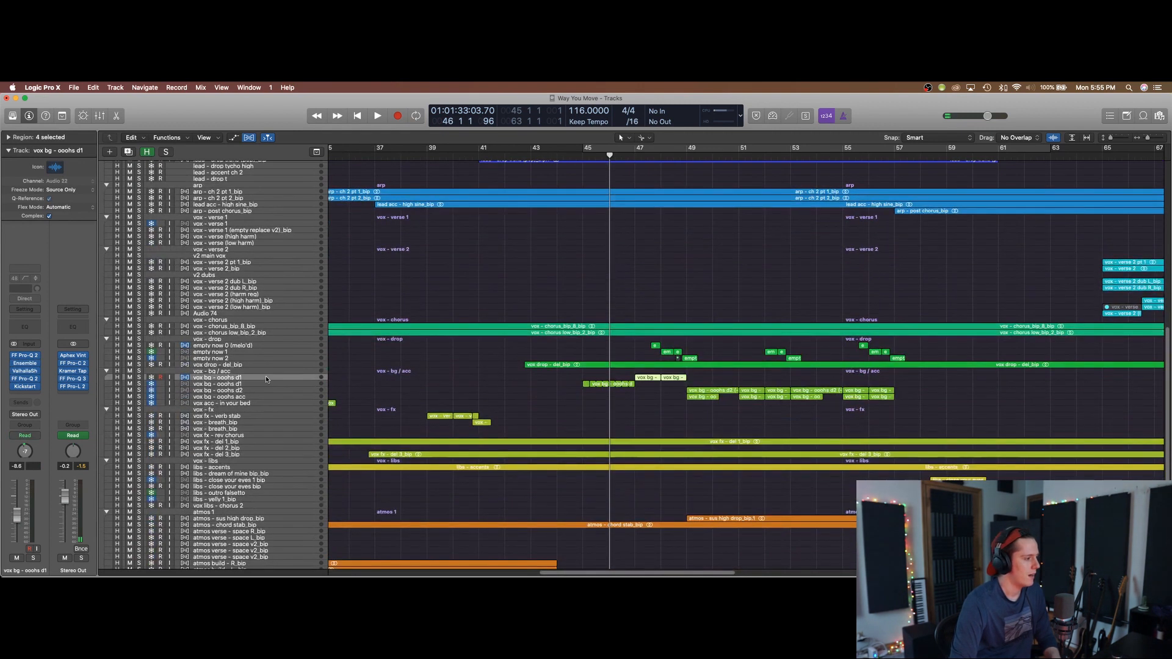
key(super+Down)
key(super+Down)
drag(637, 147, 738, 148)
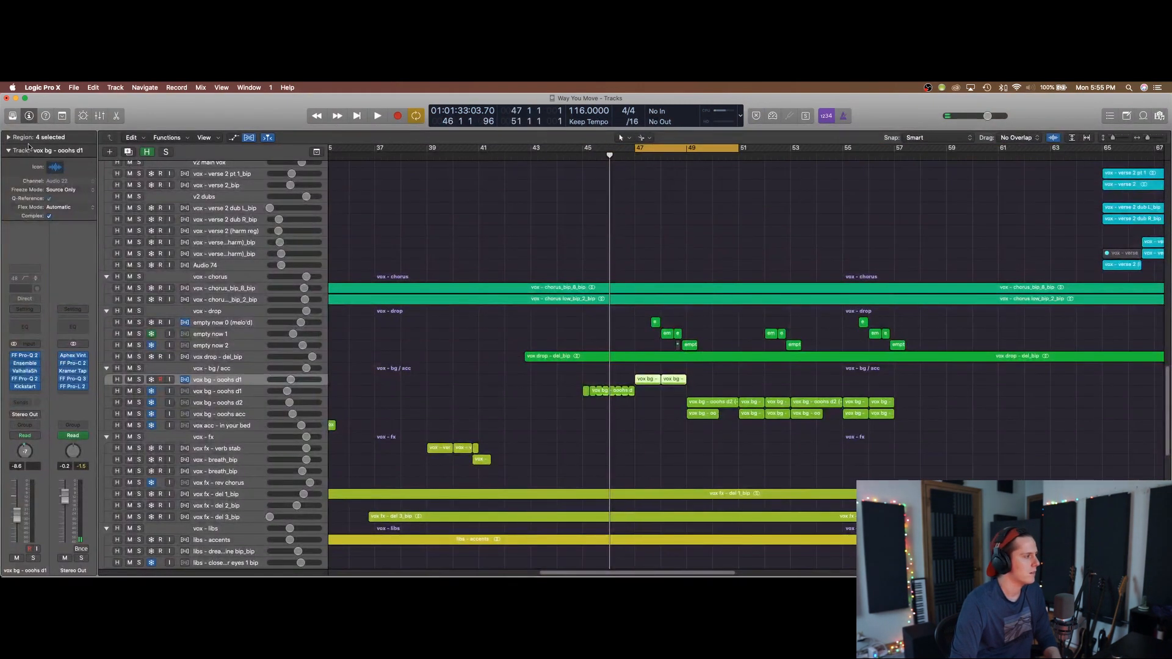
click(9, 138)
click(9, 137)
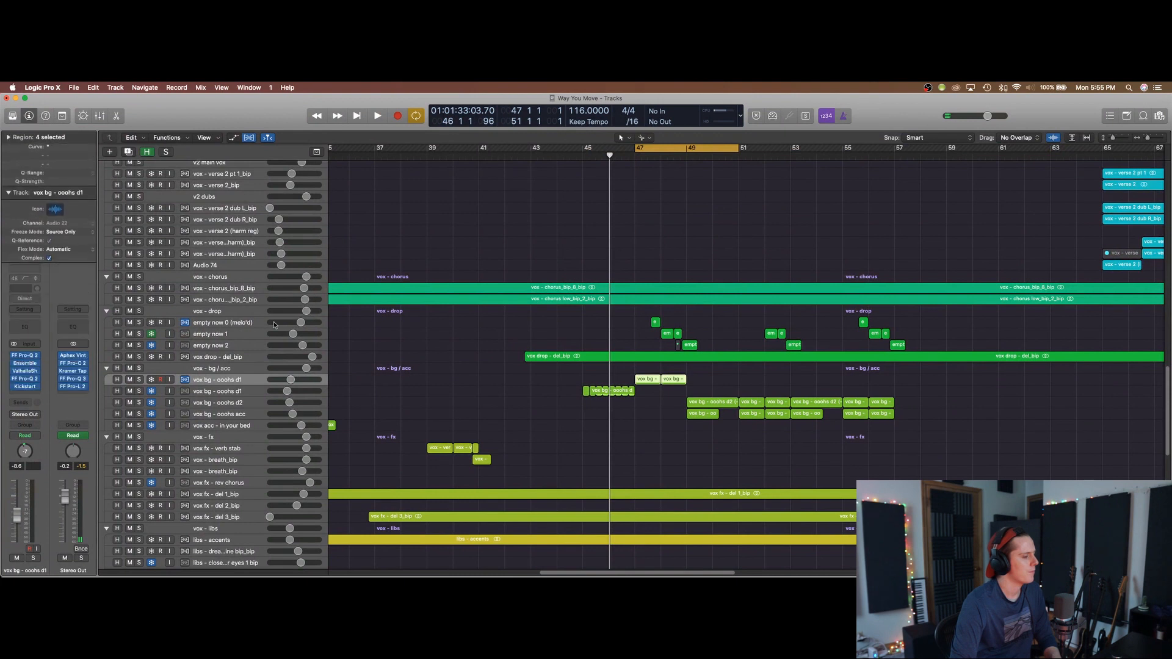
- Solo the first vox bg - ooohs d1 track, listen to it from bar 47, unsolo it and switch the cycle off
click(138, 380)
key(space)
key(space)
click(138, 380)
key(c)
- Play the full mix from about bar 45 to hear the ooohs in context
scroll(707, 353, down, 3)
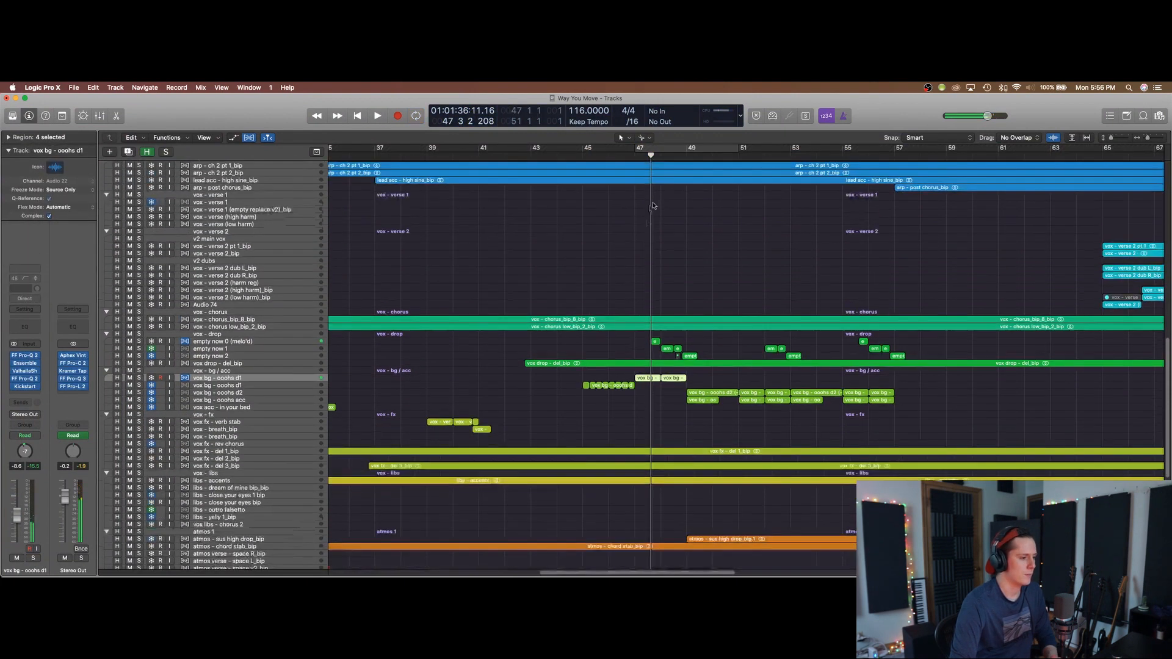
click(588, 160)
key(space)
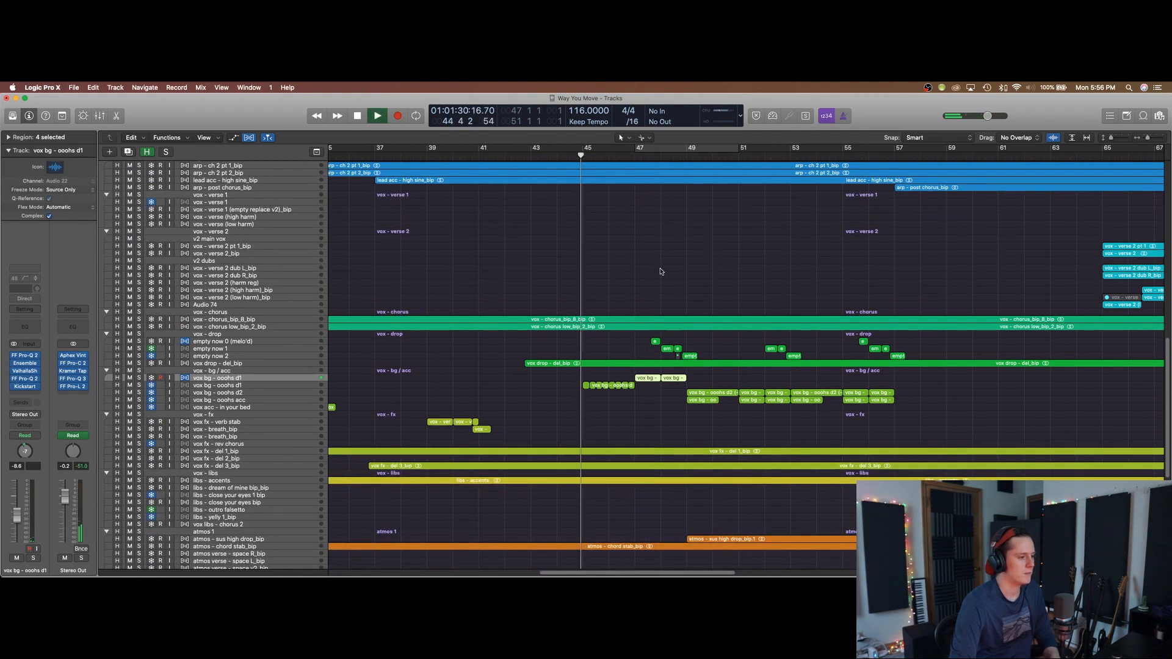
scroll(694, 331, down, 3)
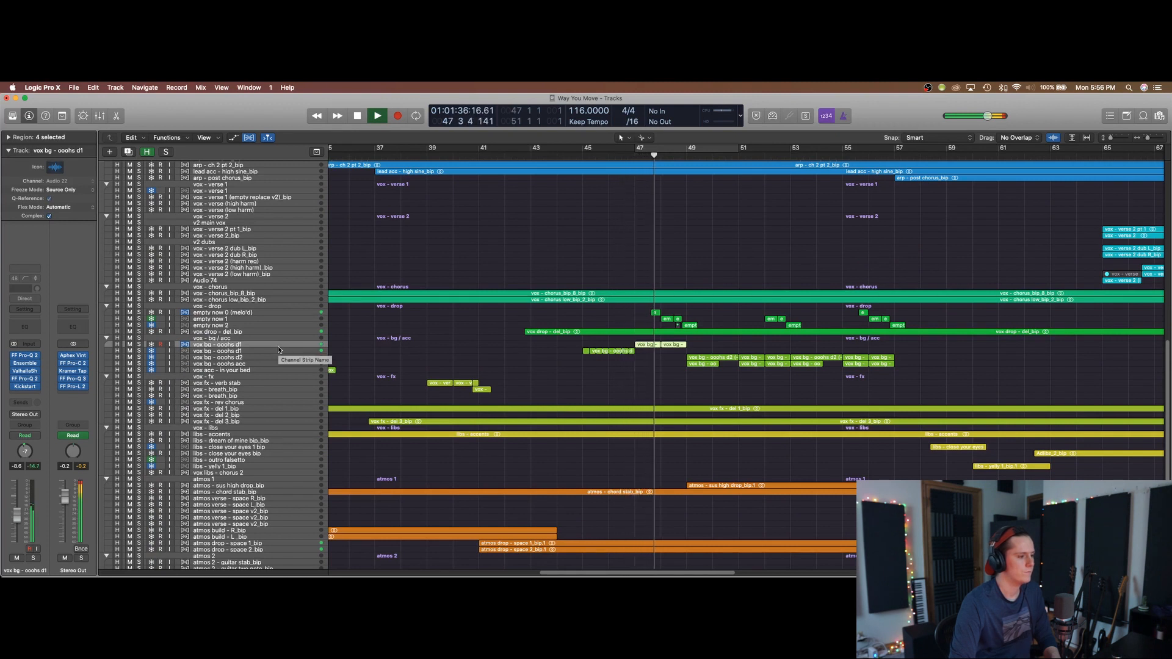
- Select the empty now 0 (melo'd) track and set the cycle range from 47 3 3 to 56 3 3 with playback stopped
click(252, 316)
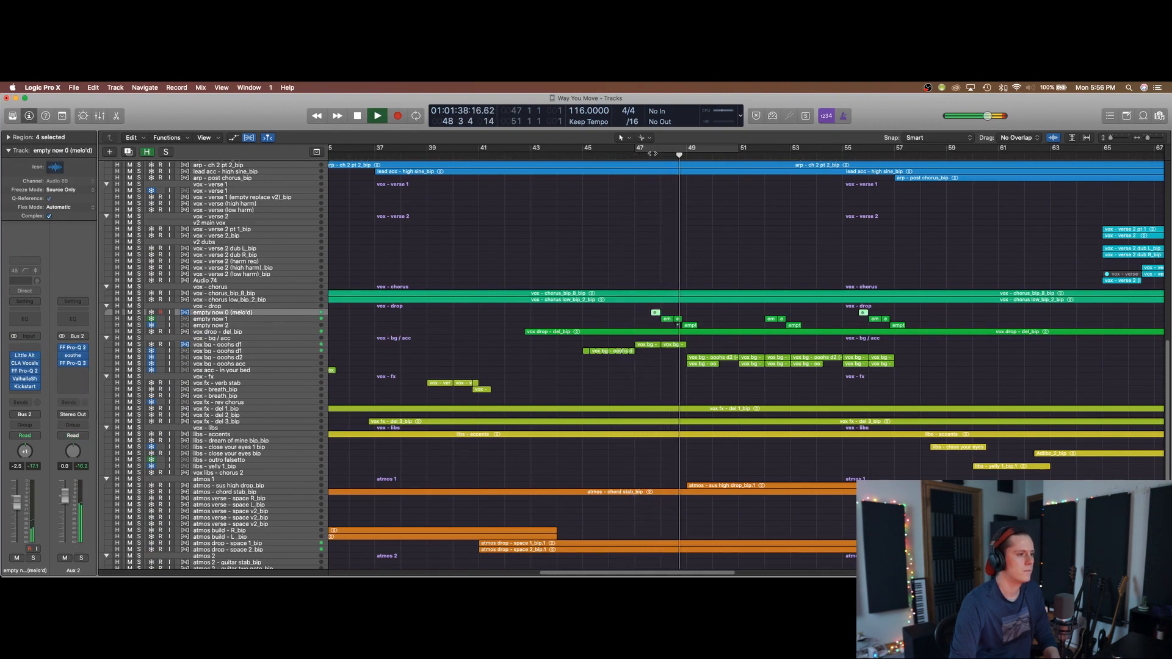
click(648, 150)
drag(648, 149, 873, 150)
drag(783, 148, 803, 148)
key(super+Down)
key(super+Down)
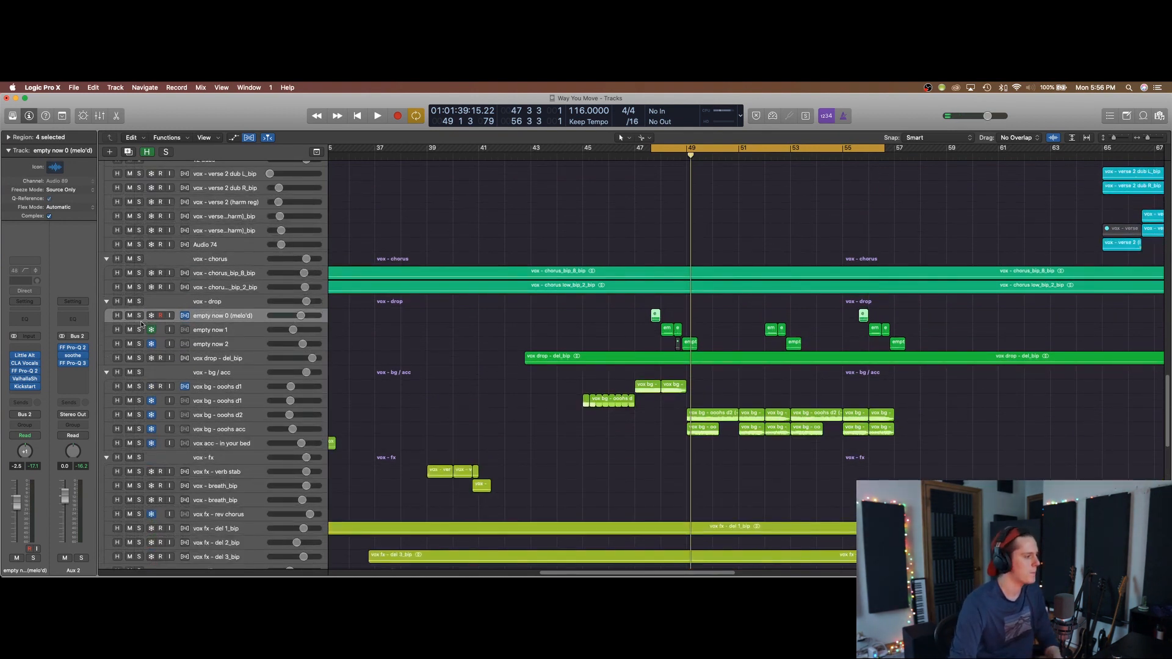
- Solo the empty now 0 (melo'd), empty now 1 and empty now 2 tracks and enlarge their regions
drag(139, 315, 139, 344)
click(238, 345)
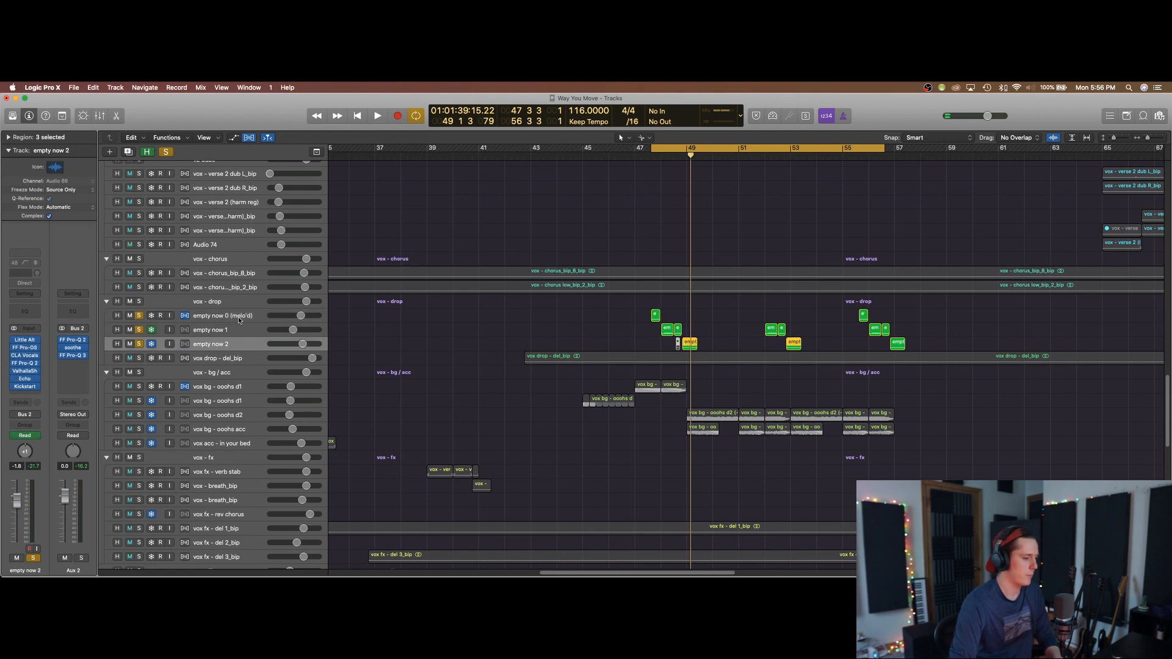
key(super+Down)
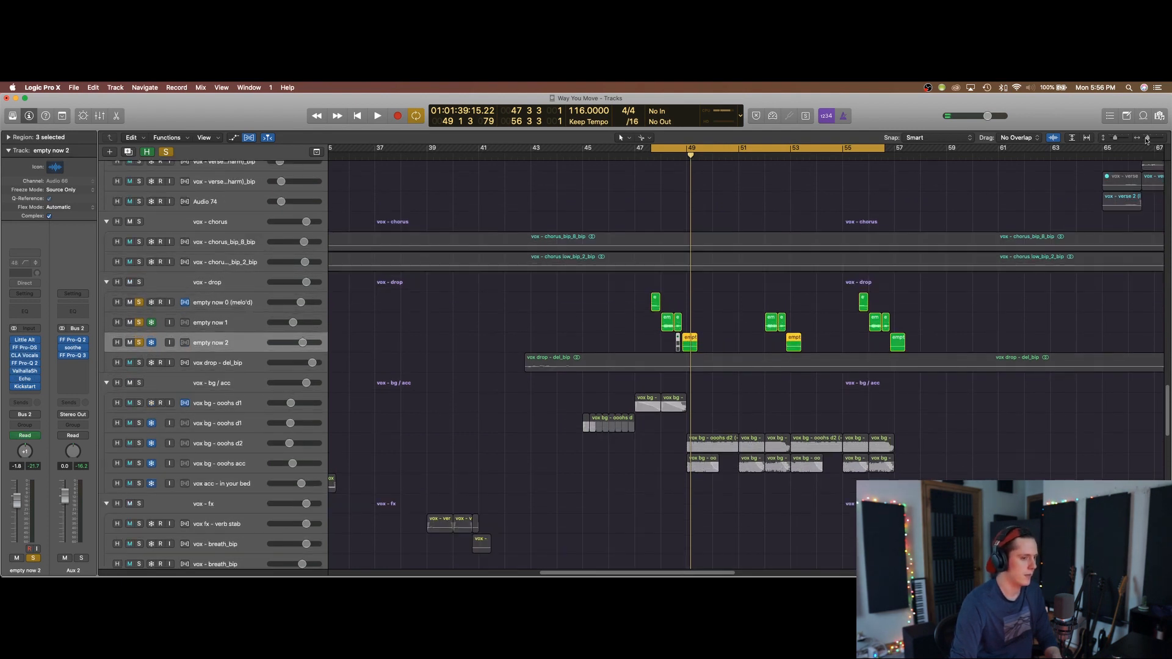
key(super+Right)
key(super+Down)
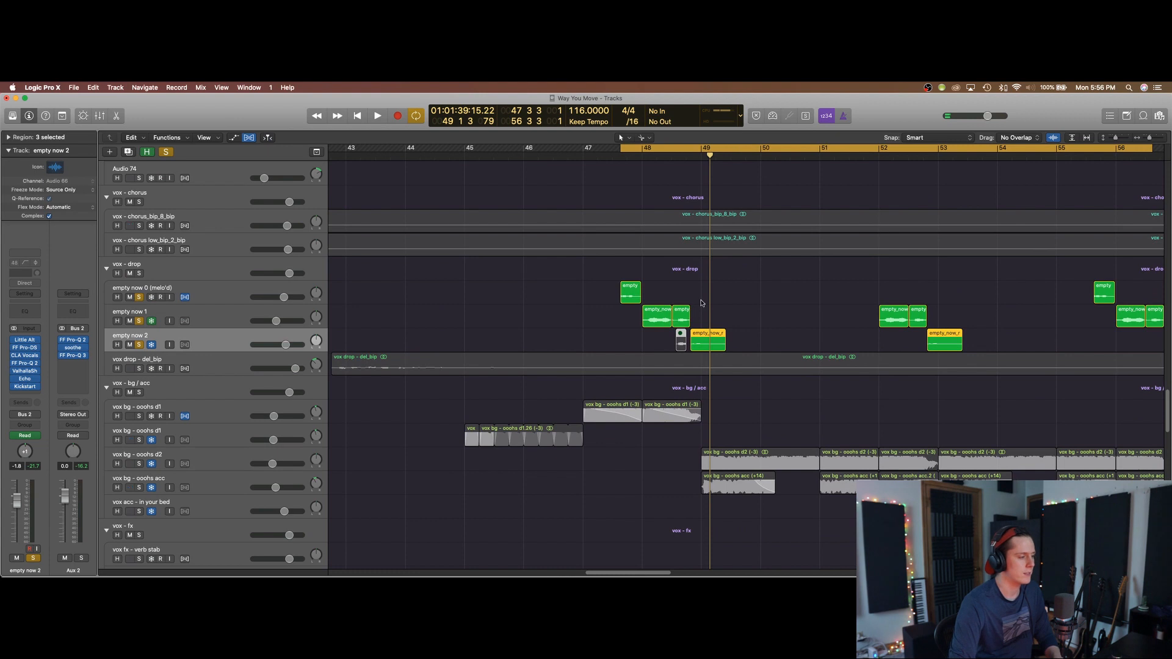
- Compare the Little AlterBoy settings on empty now 2 and empty now 0 (melo'd), select empty now 1 and hide the plug-in windows
click(215, 294)
click(233, 349)
key(v)
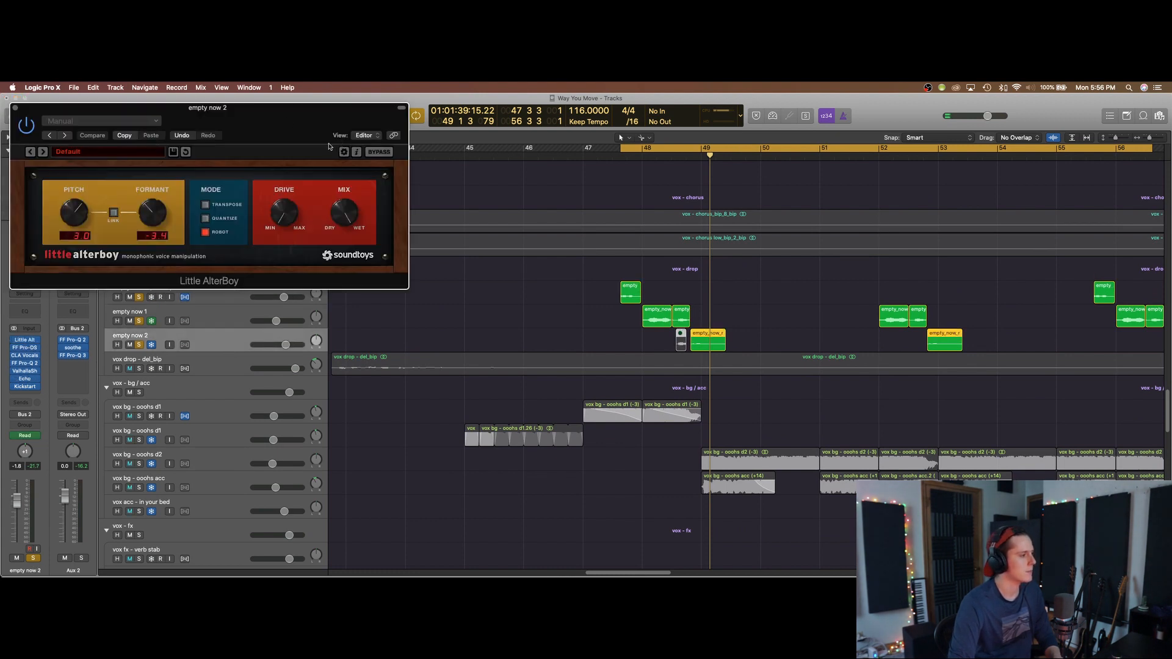
key(Up)
key(Up)
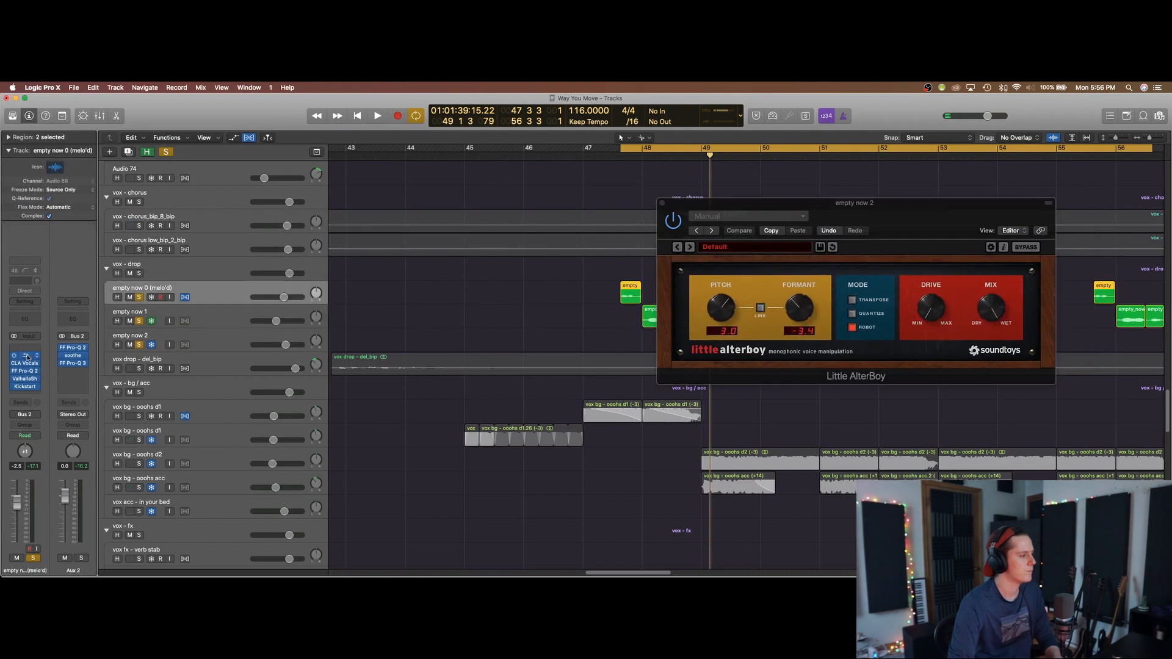
click(27, 357)
drag(288, 125, 271, 116)
key(Down)
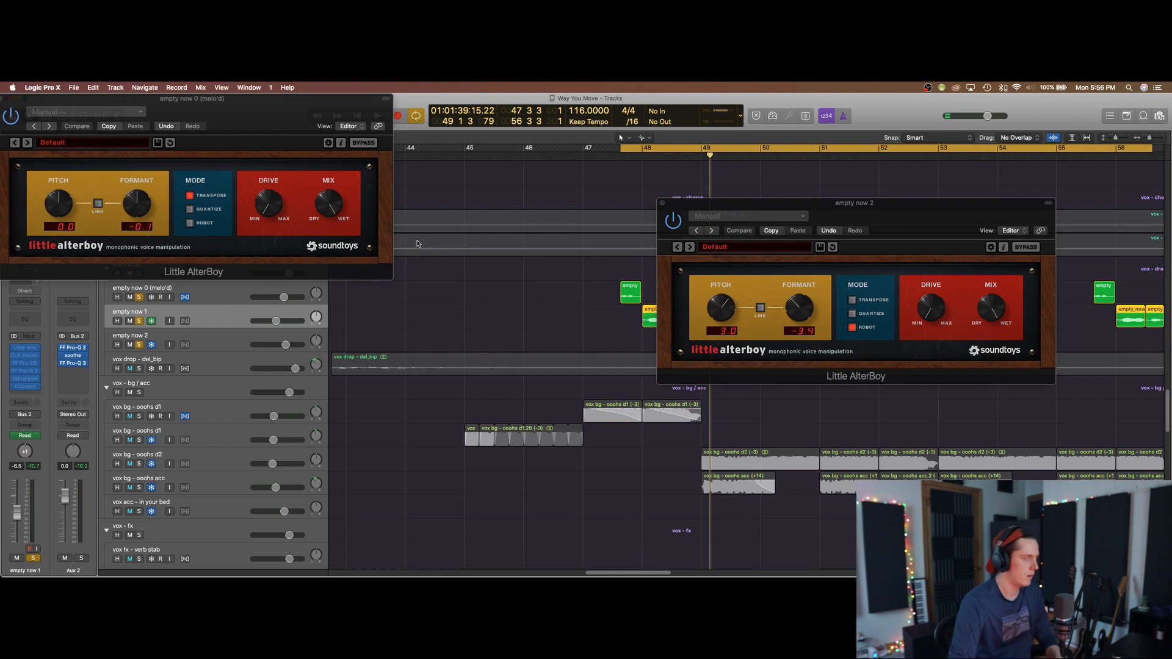
key(v)
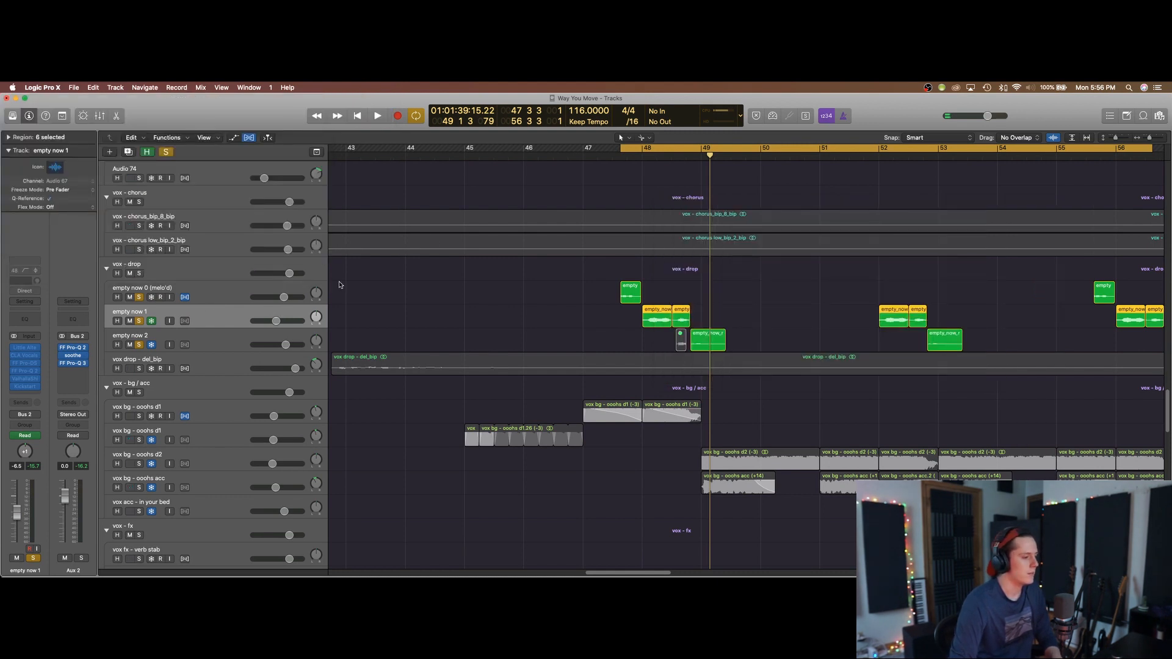
- Listen to the three soloed empty now tracks, unsolo them all and switch the cycle off
key(shift+space)
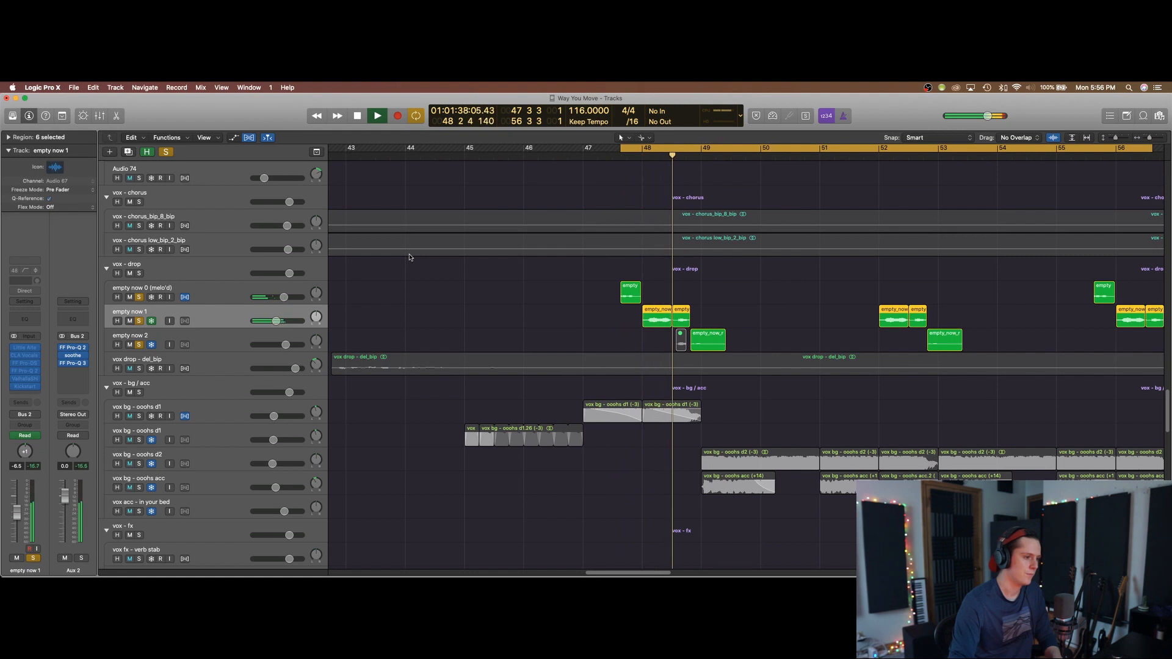
key(space)
click(139, 297)
alt+click(139, 345)
key(c)
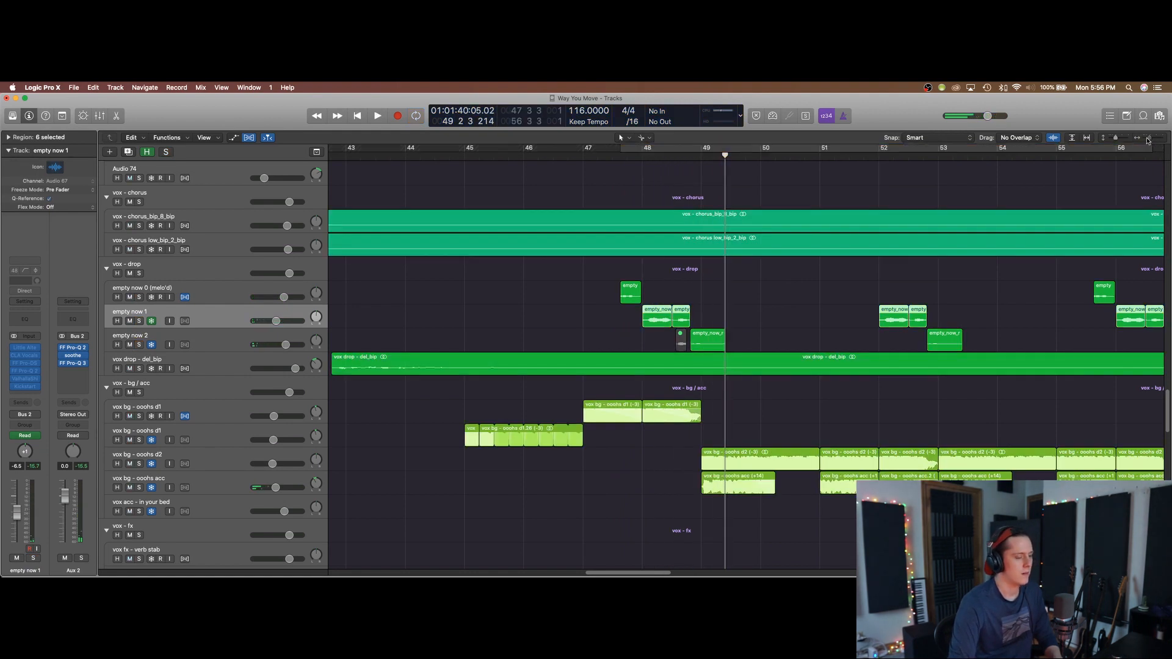
- Survey the whole arrangement from the vox groups down to the atmos and fx tracks
drag(1150, 139, 1146, 139)
scroll(870, 299, down, 6)
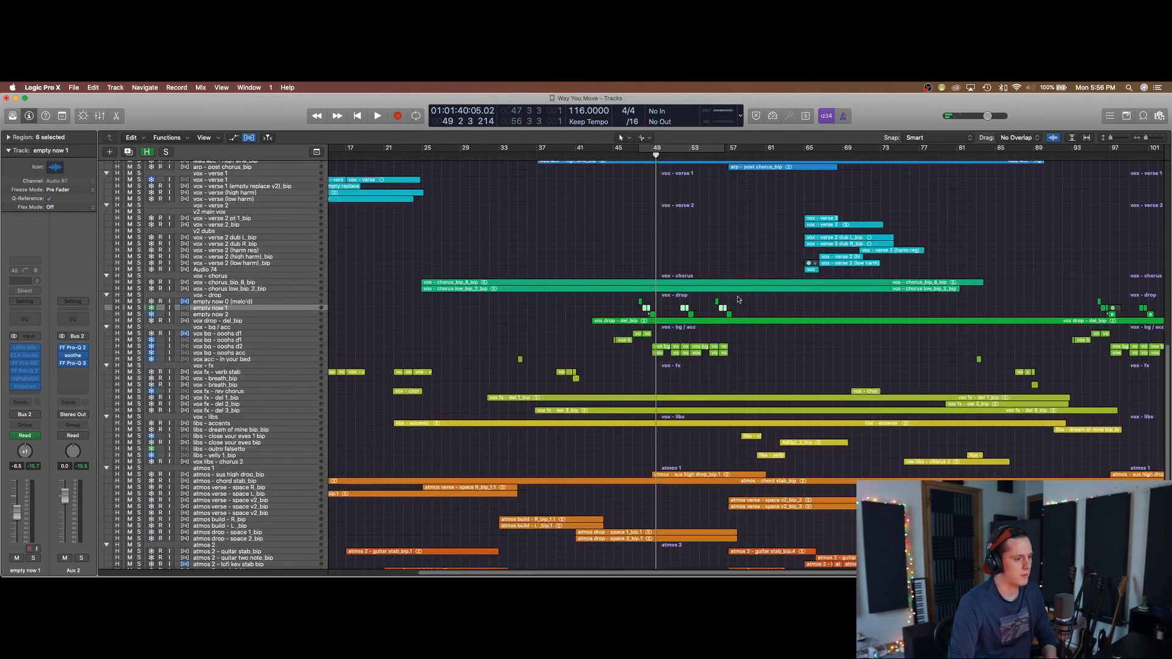
scroll(738, 300, down, 10)
drag(1147, 140, 1144, 139)
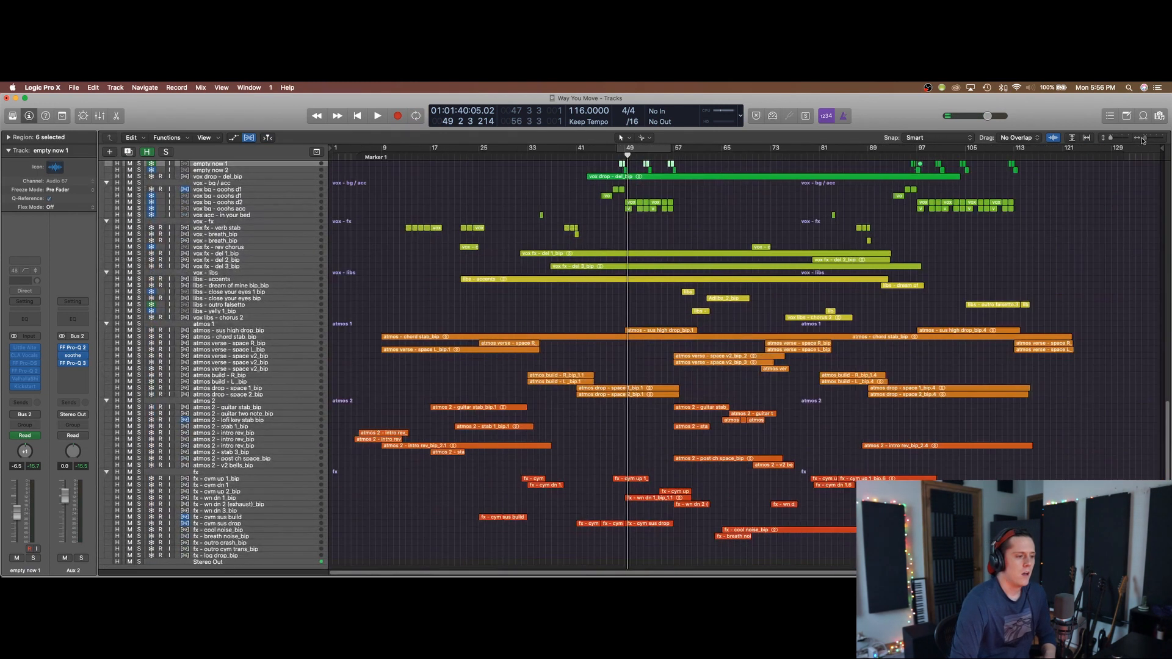
scroll(818, 281, up, 7)
scroll(801, 280, down, 7)
scroll(800, 277, up, 5)
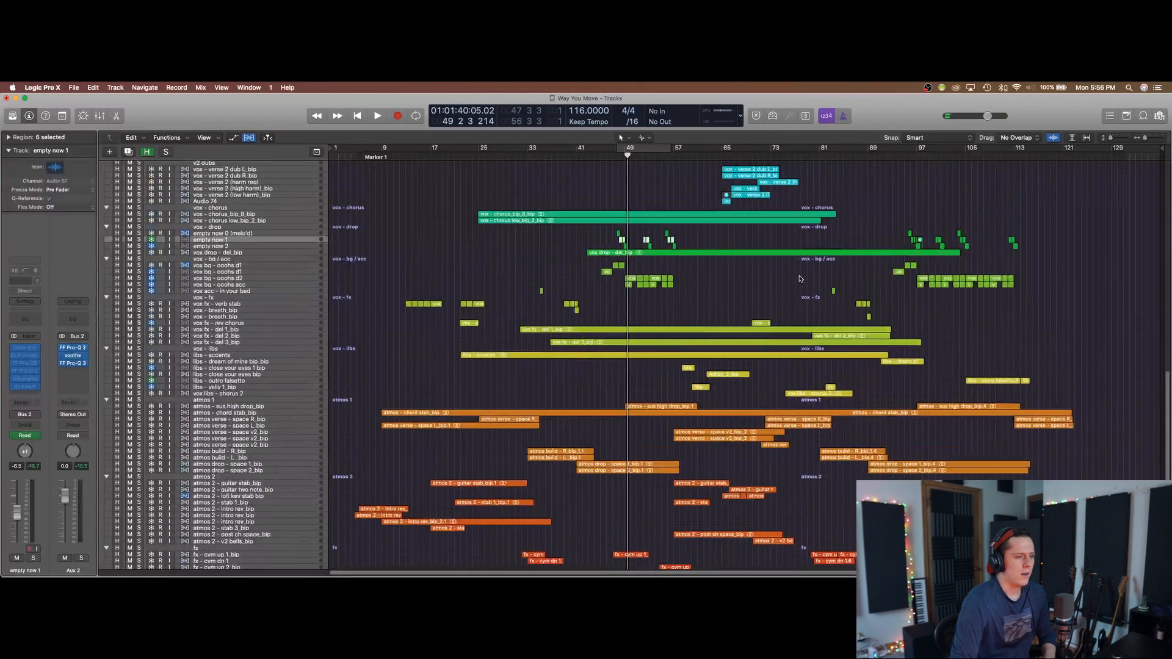
- Review the arrangement from the vox groups up to the drums and back down to the fx tracks, with track heights reduced
scroll(787, 277, up, 3)
scroll(763, 293, down, 9)
scroll(757, 297, up, 9)
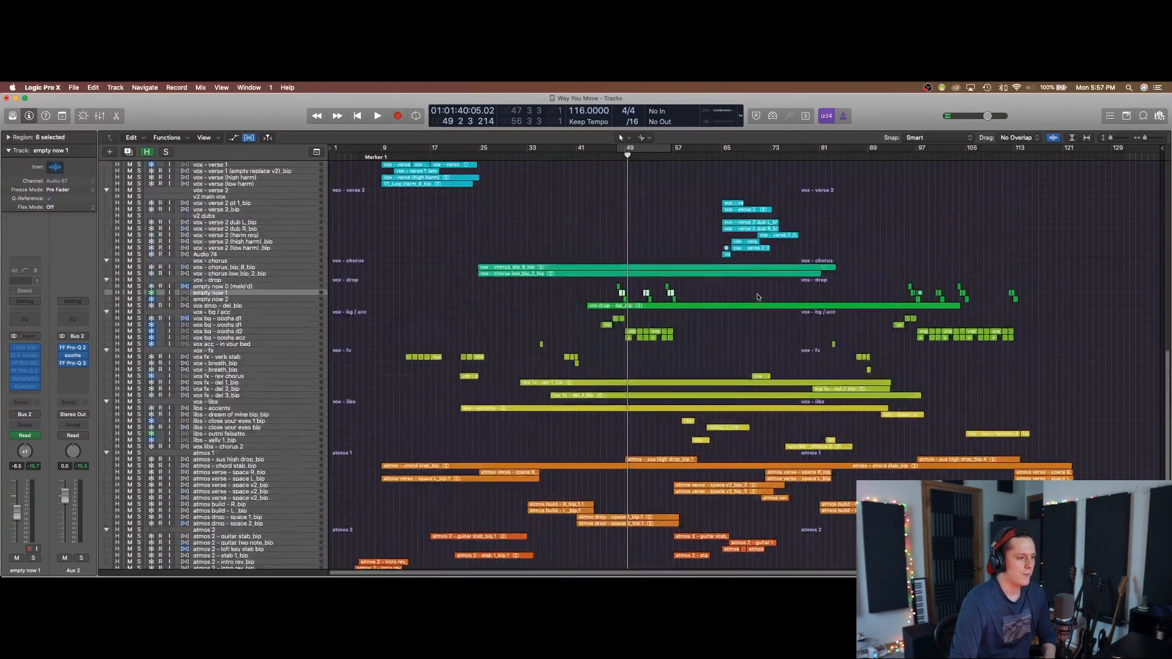
scroll(758, 297, up, 7)
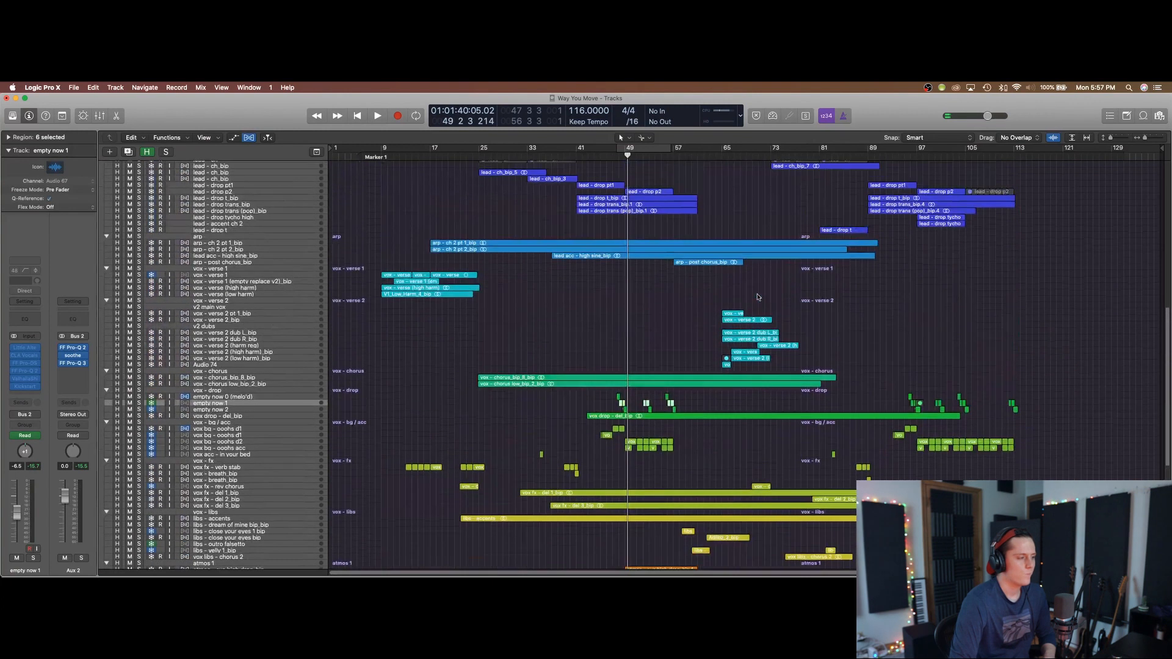
alt+click(108, 391)
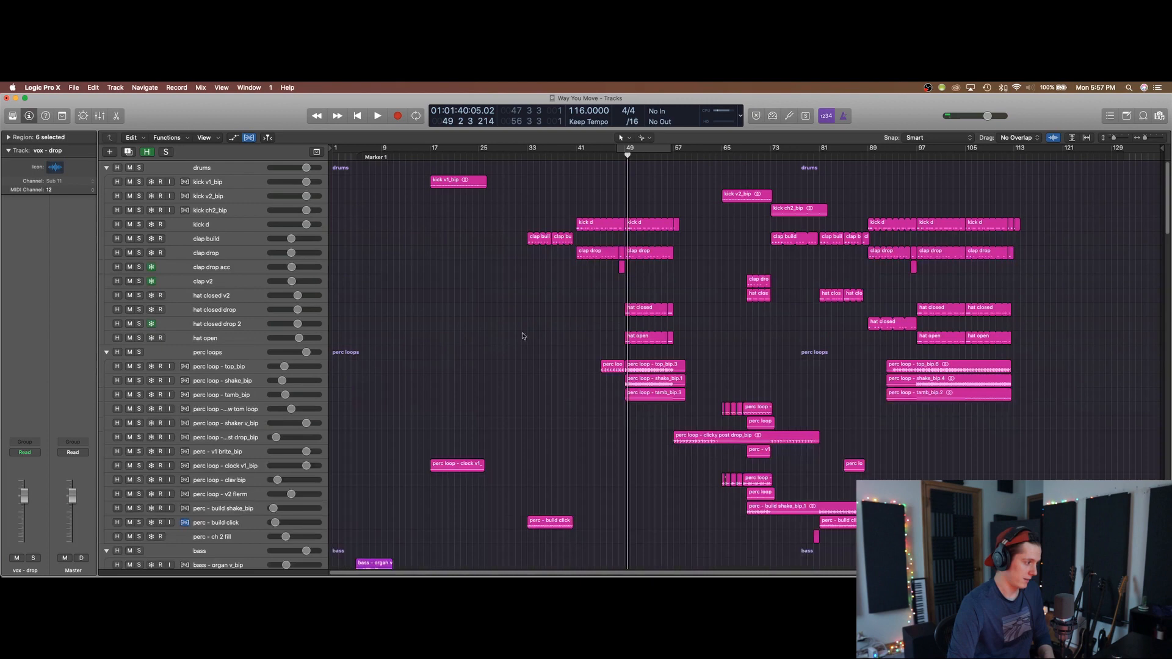
key(super+Up)
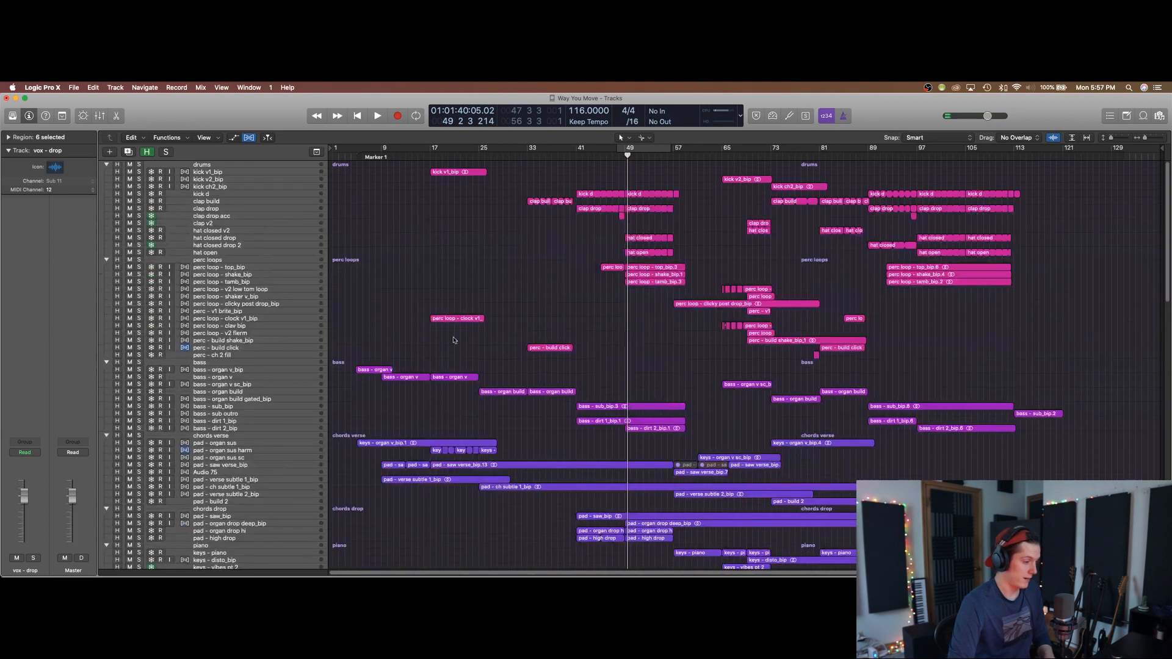
scroll(523, 351, down, 6)
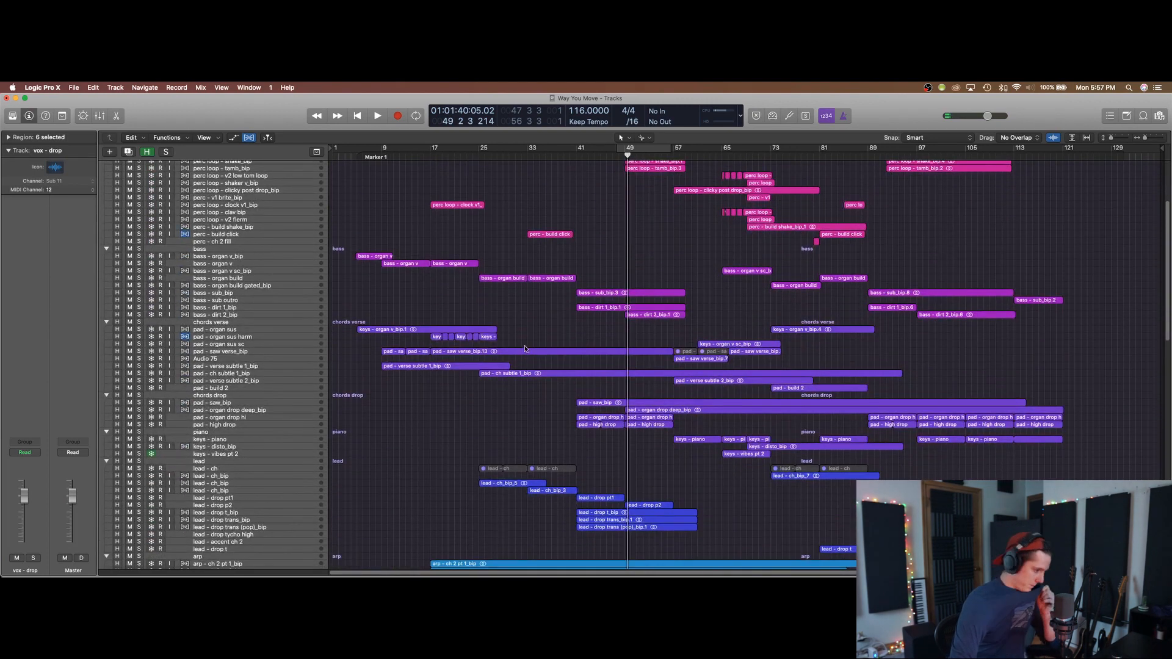
scroll(525, 349, down, 10)
scroll(531, 347, down, 10)
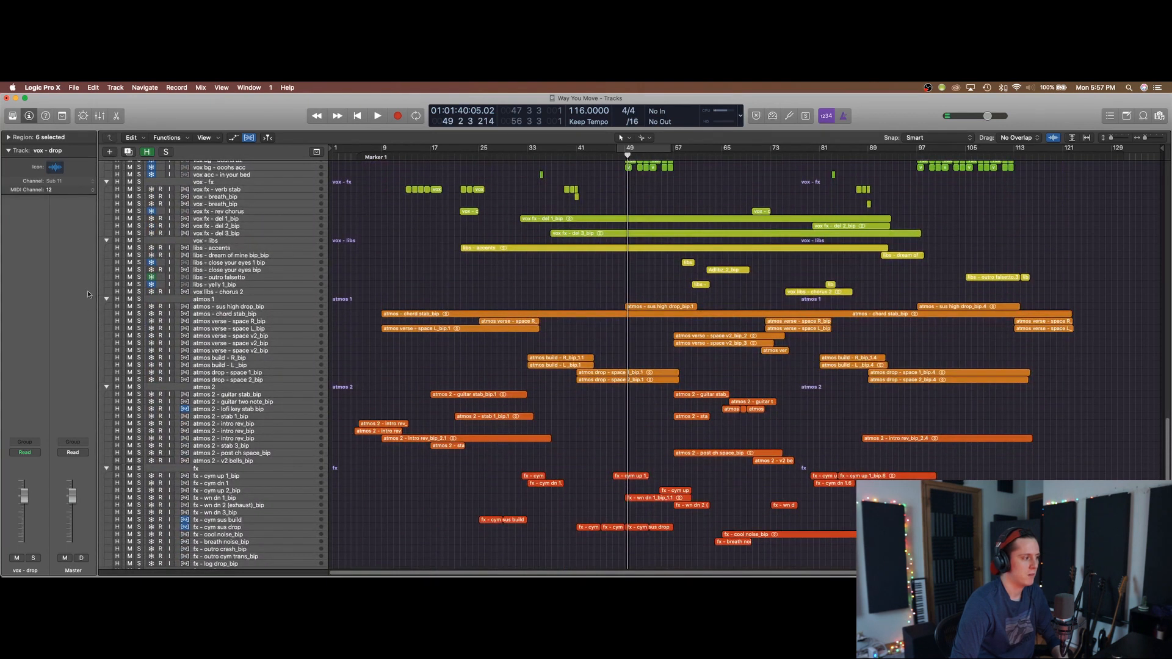
- Solo the atmos 1 group, set the cycle from bar 41 to bar 70 and start playback
click(139, 299)
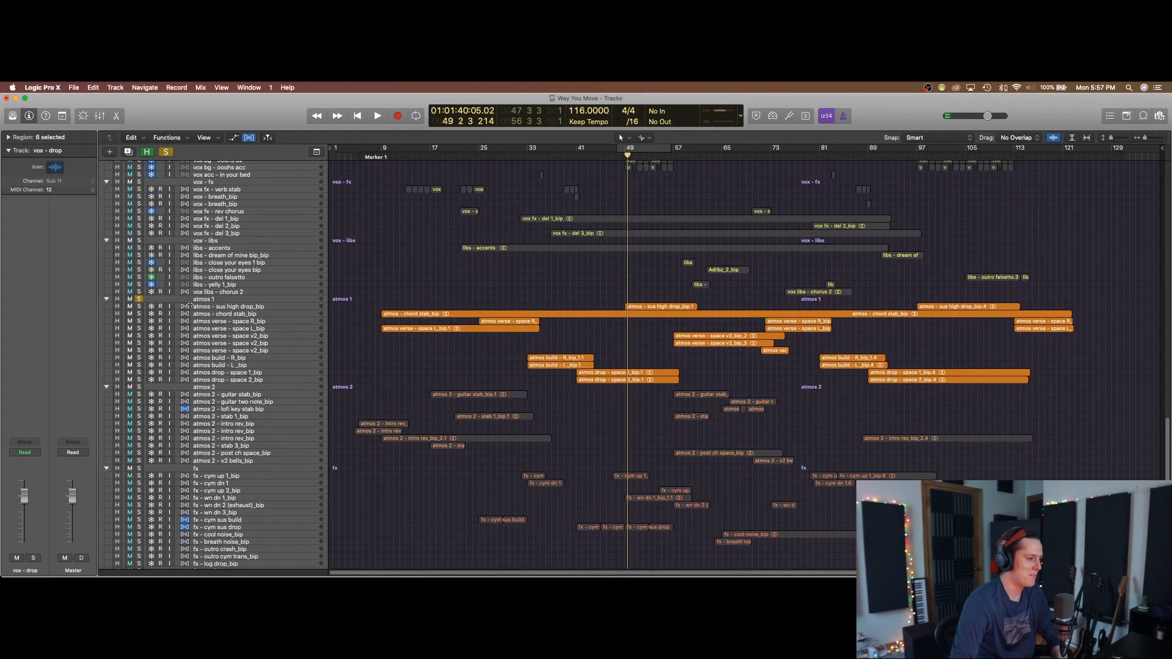
drag(628, 153, 697, 153)
ctrl+alt+click(692, 216)
scroll(494, 372, up, 15)
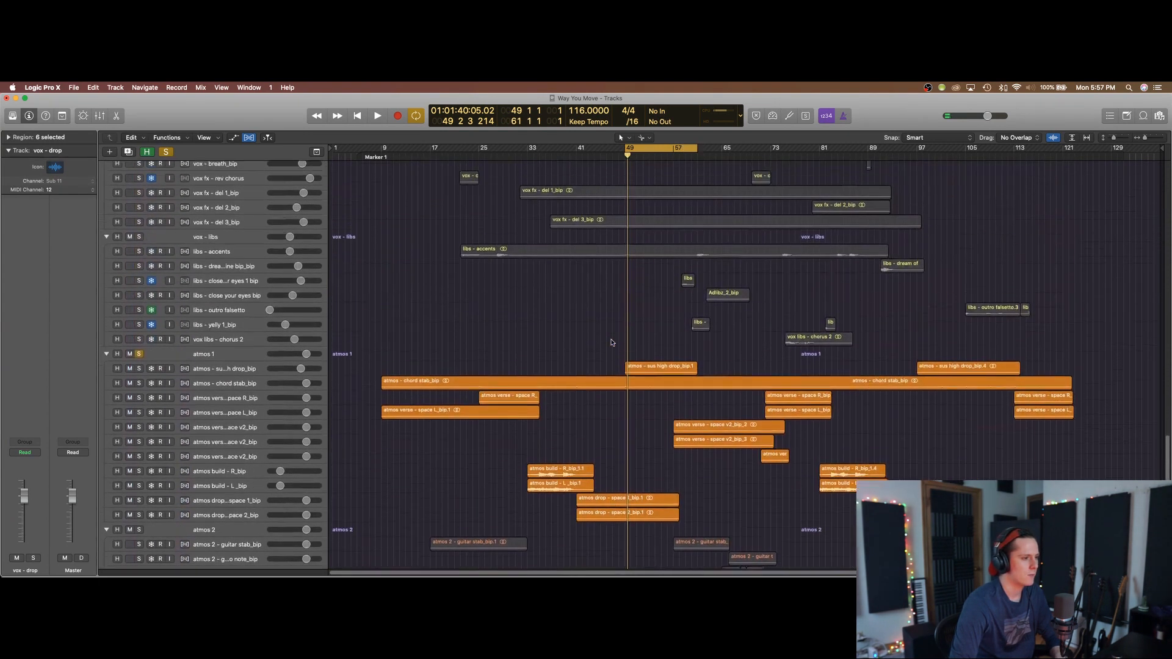
drag(577, 149, 752, 163)
key(space)
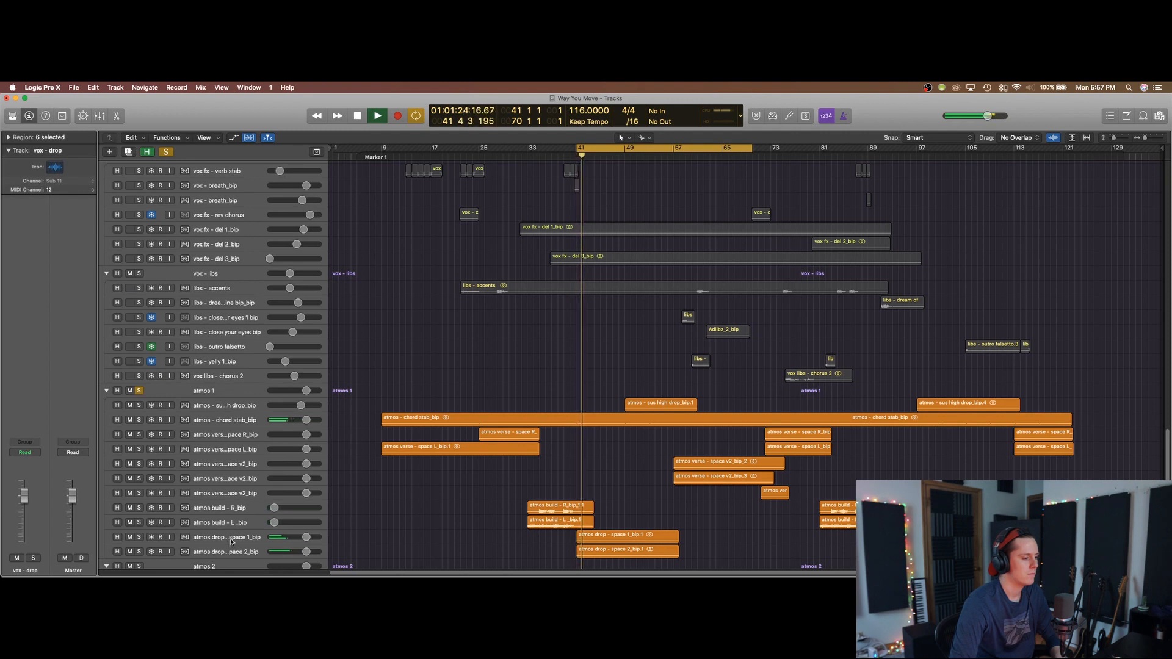
- Listen to the atmos drop - space 1 and space 2 tracks, enlarge their regions briefly for inspection and stop playback
scroll(237, 537, down, 10)
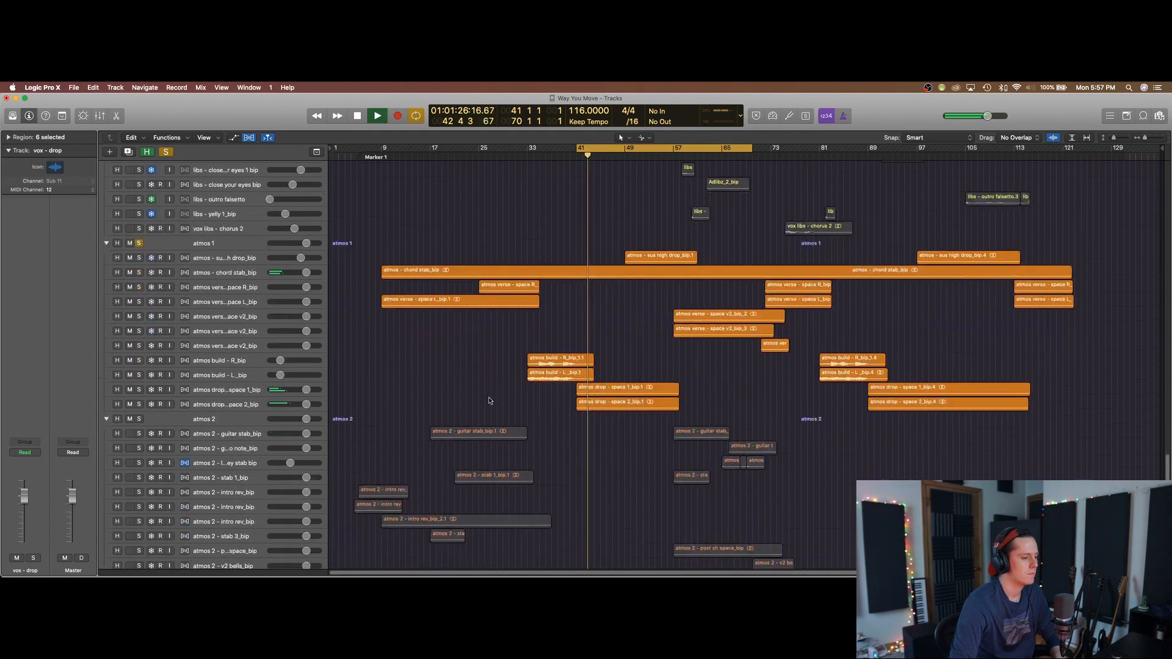
click(233, 391)
click(235, 405)
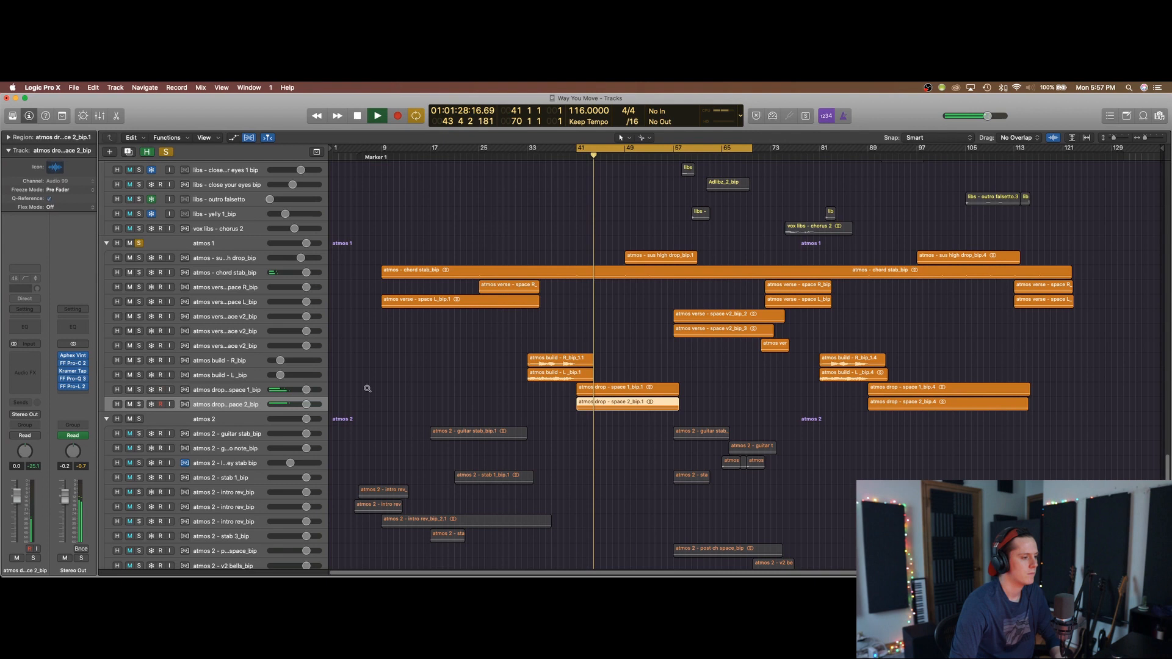
key(super+Down)
key(super+Down)
key(super+Down)
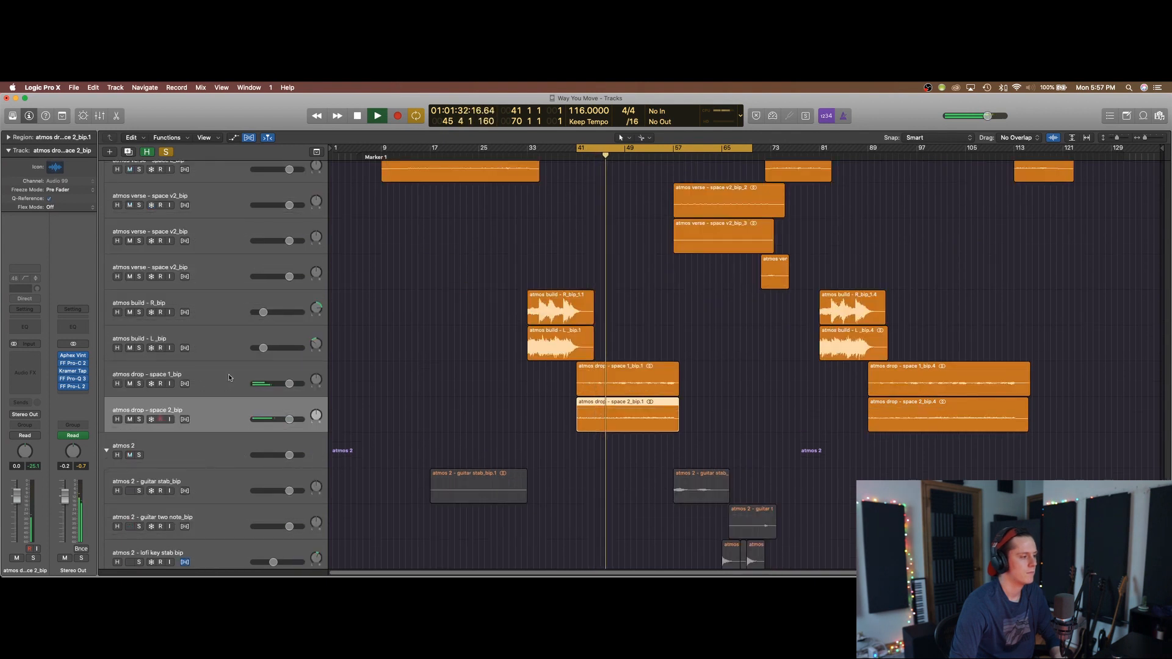
key(super+Up)
key(super+Up)
key(super+Up)
scroll(159, 209, up, 10)
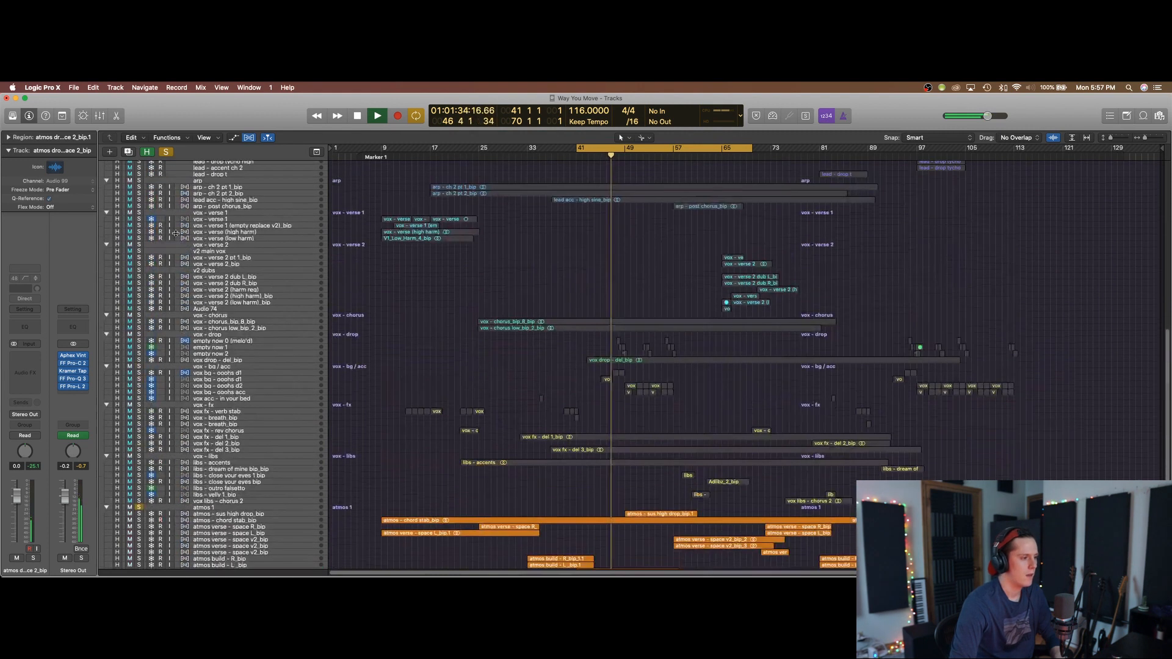
key(space)
- Solo and select the bass - sub_bip track, audition it briefly and switch the cycle off
scroll(160, 208, up, 12)
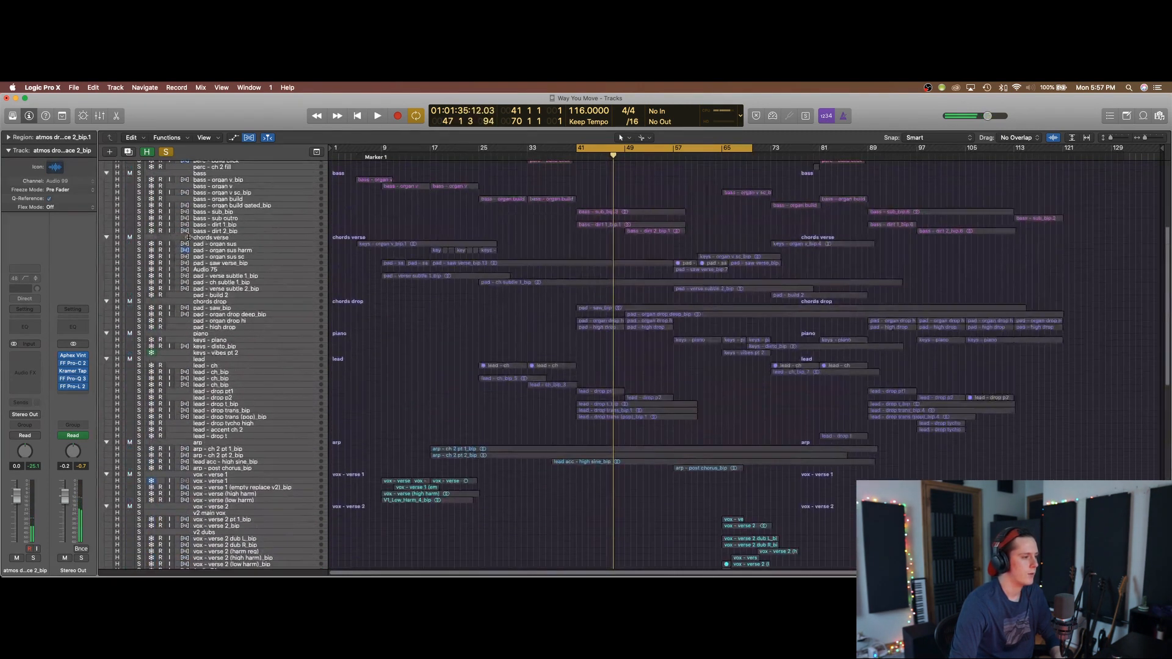
click(140, 212)
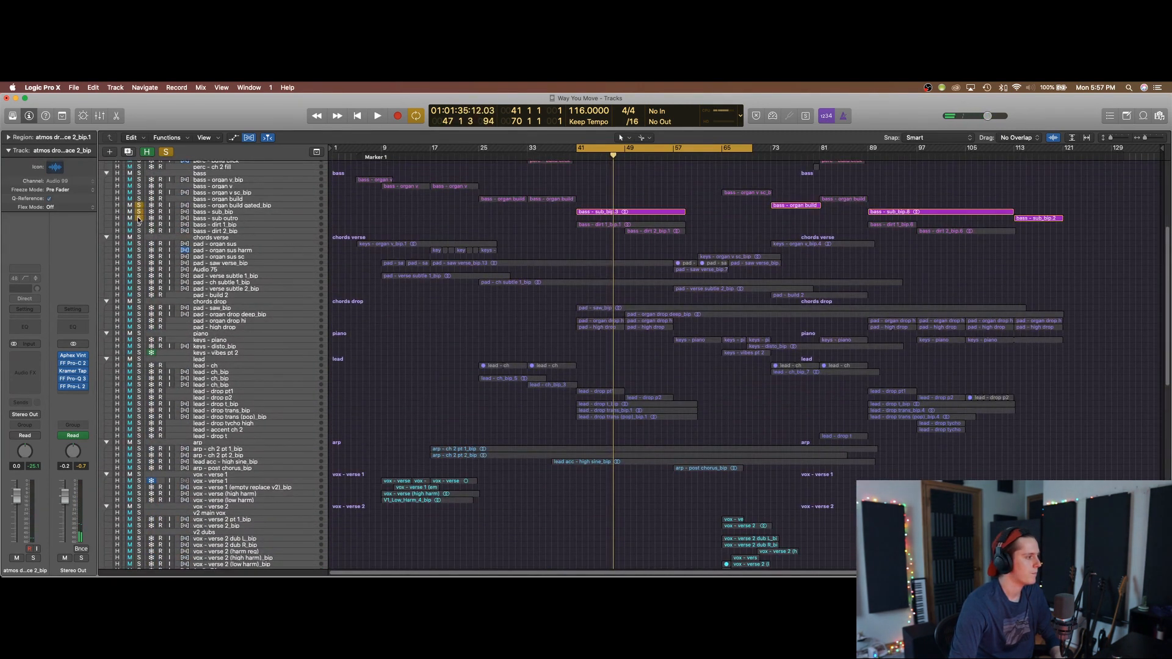
click(231, 214)
key(space)
key(space)
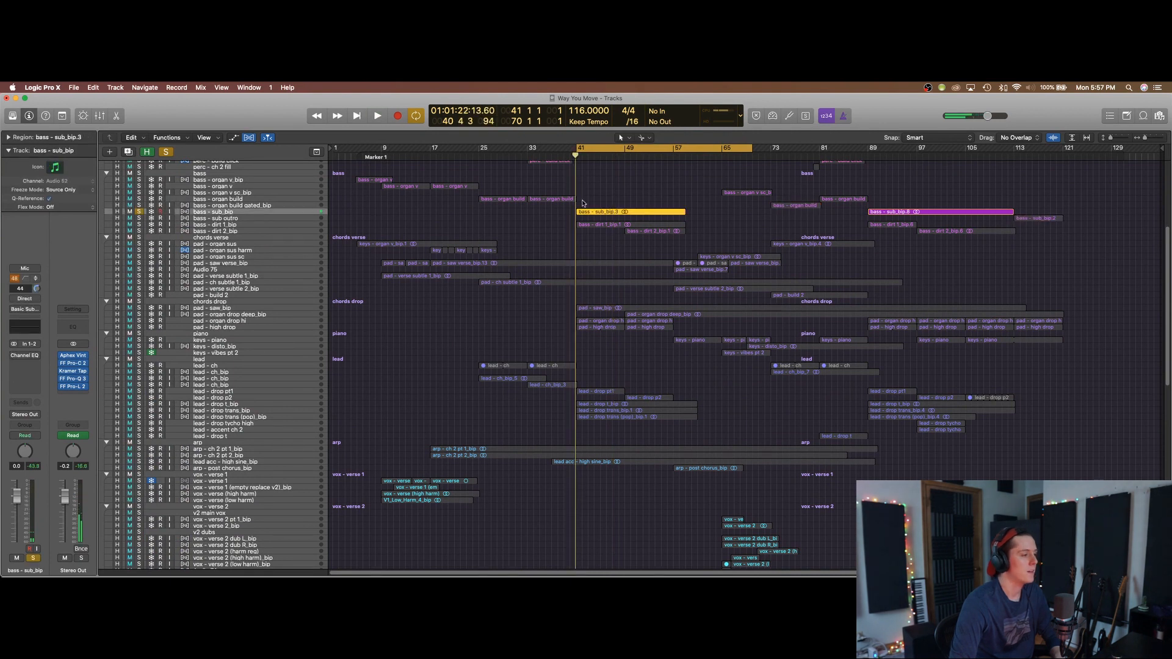
key(c)
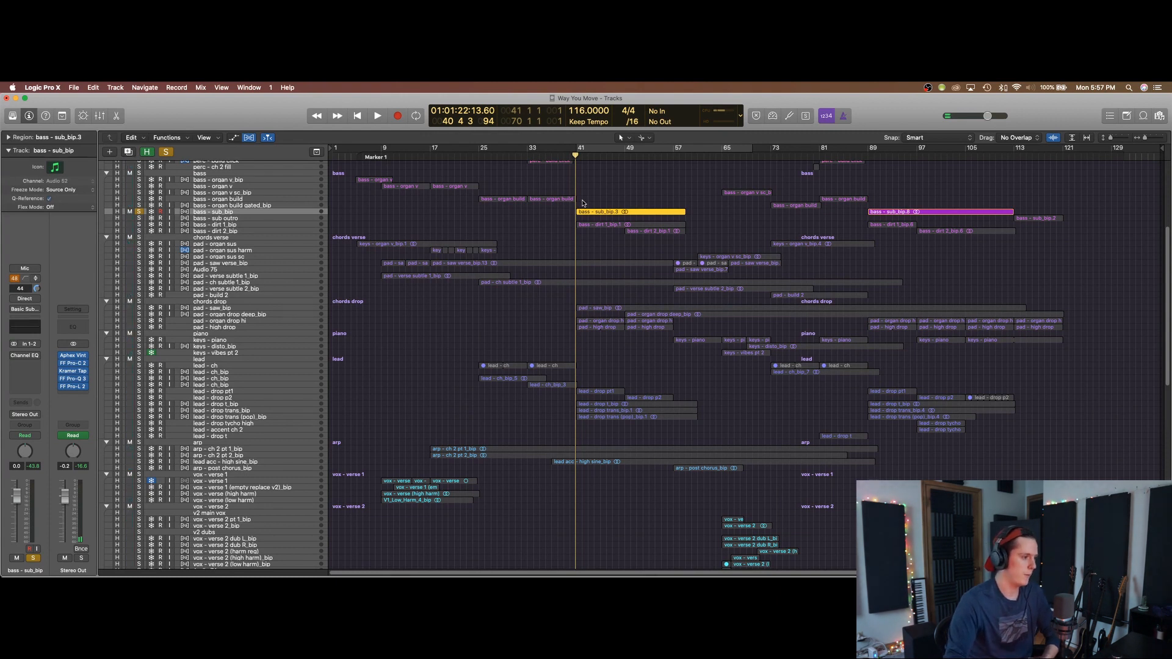
- Switch the cycle back on, play the sub bass briefly and unsolo the atmos 1 group
key(c)
key(space)
key(space)
scroll(213, 282, down, 15)
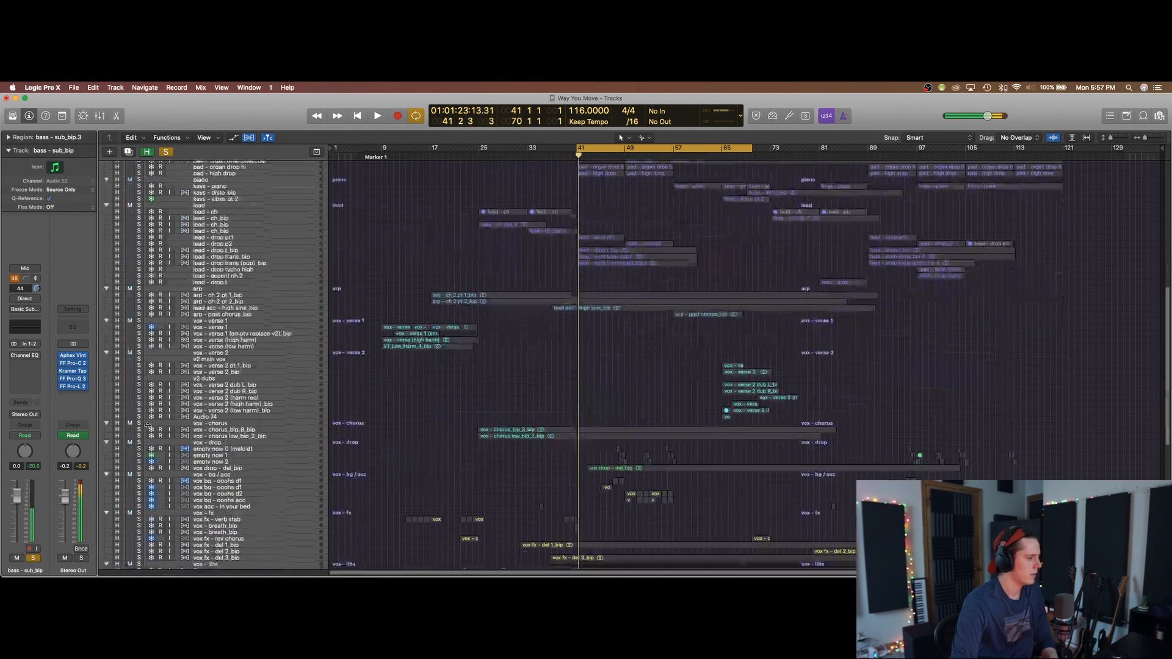
click(139, 298)
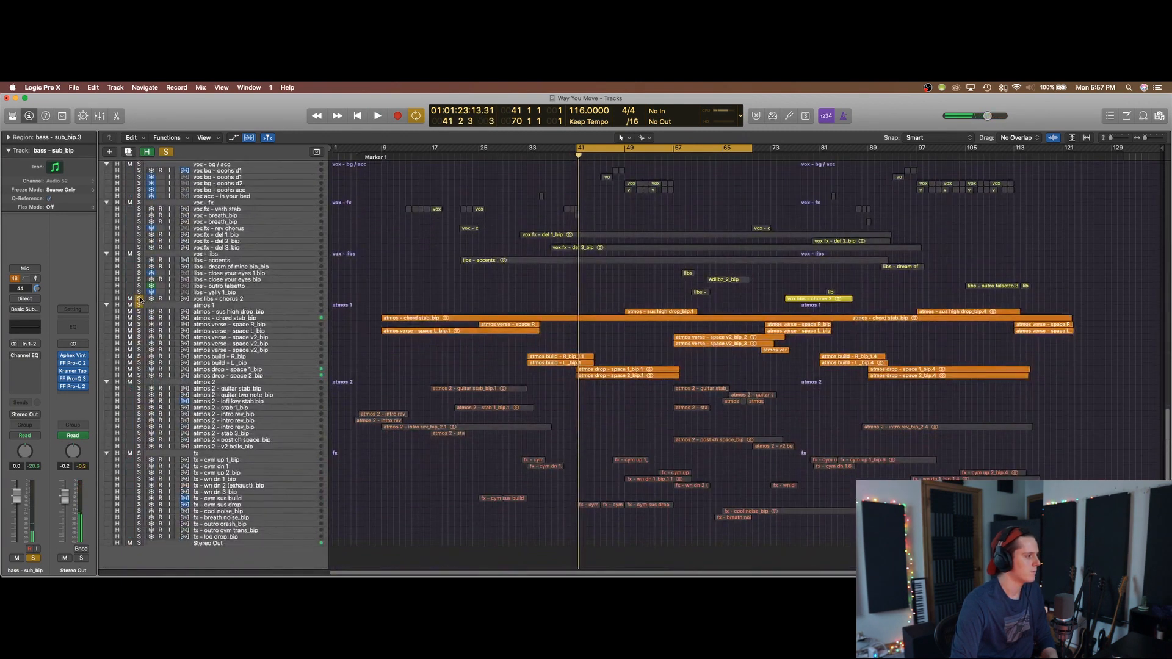
click(139, 298)
- Listen to bass - sub_bip on its own from bar 41 and stop playback
scroll(146, 293, down, 10)
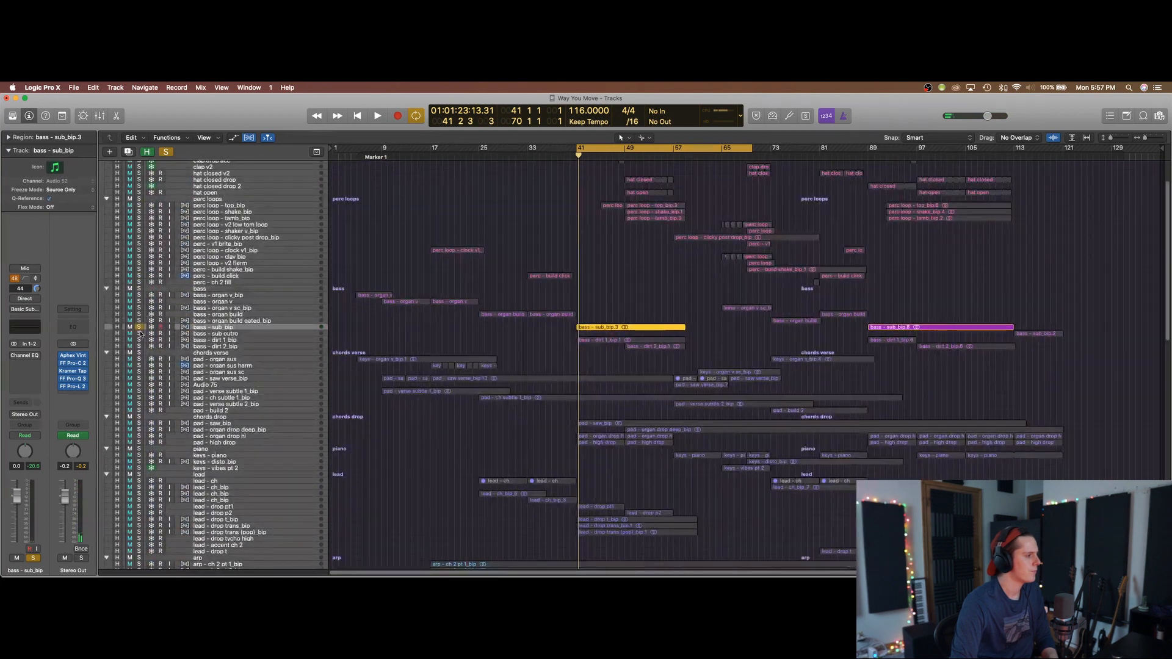
key(space)
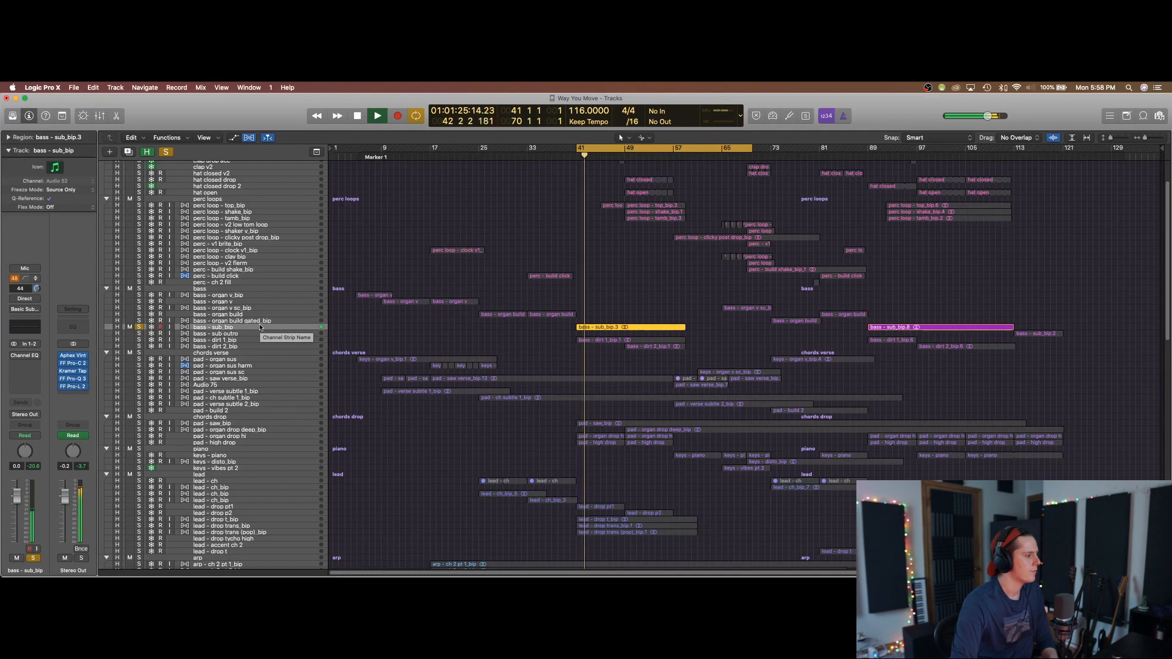
key(space)
scroll(560, 325, down, 5)
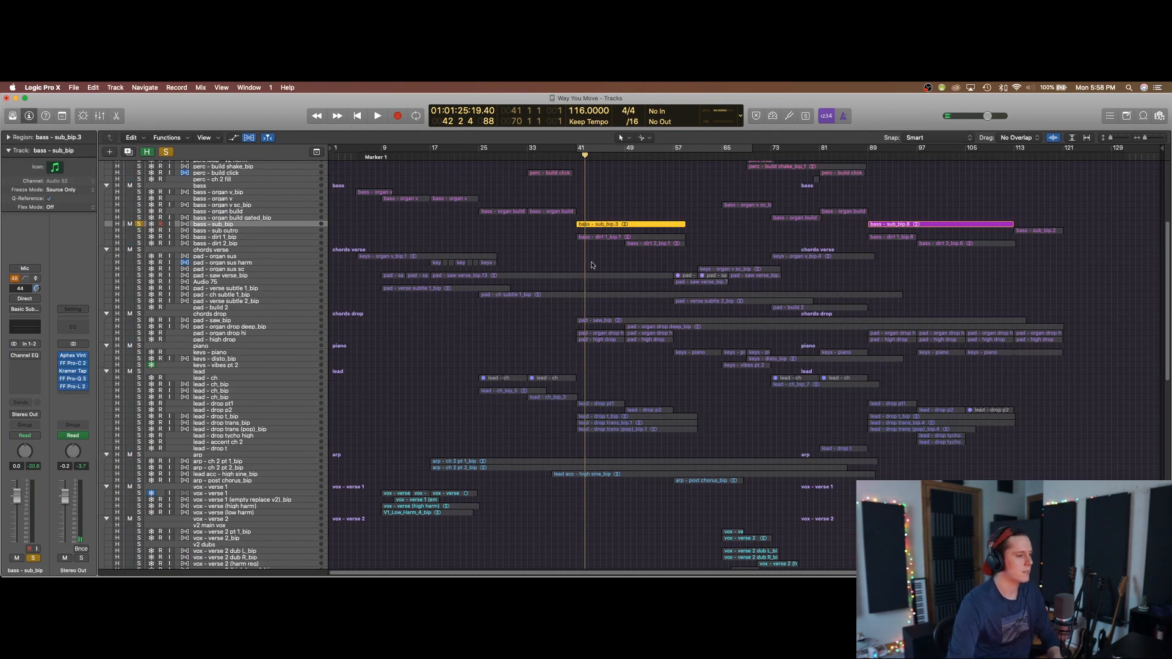
scroll(280, 227, down, 1)
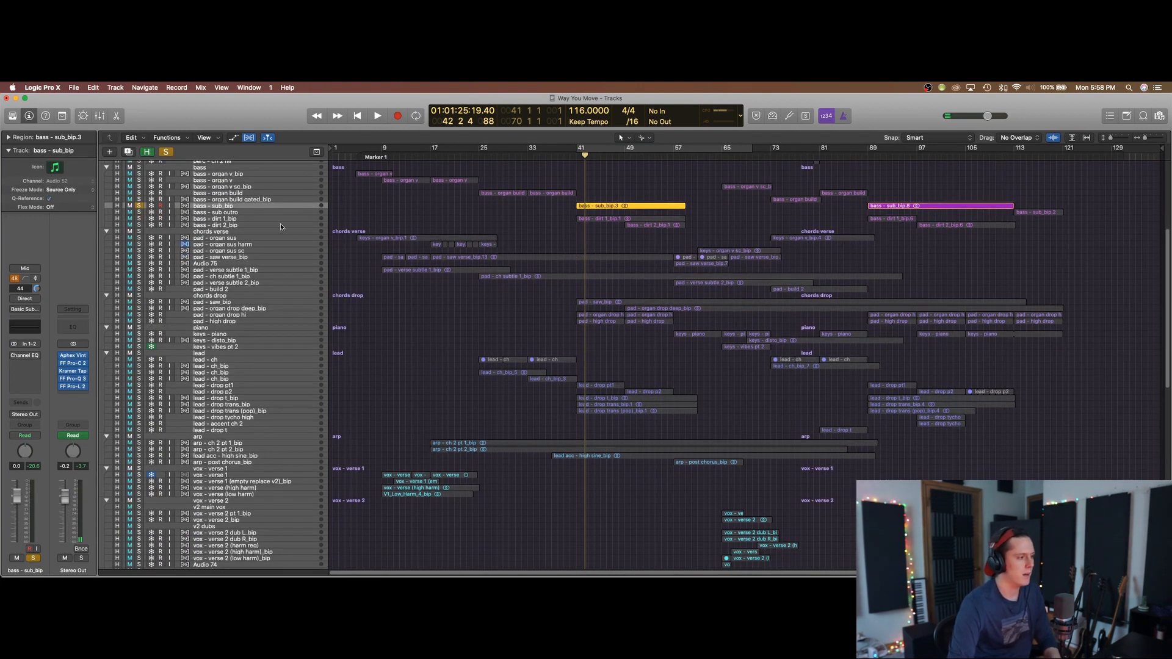
- Solo bass - dirt 1_bip in place of the sub bass, audition it in the cycle and switch the cycle off
key(c)
click(244, 219)
click(140, 218)
click(140, 205)
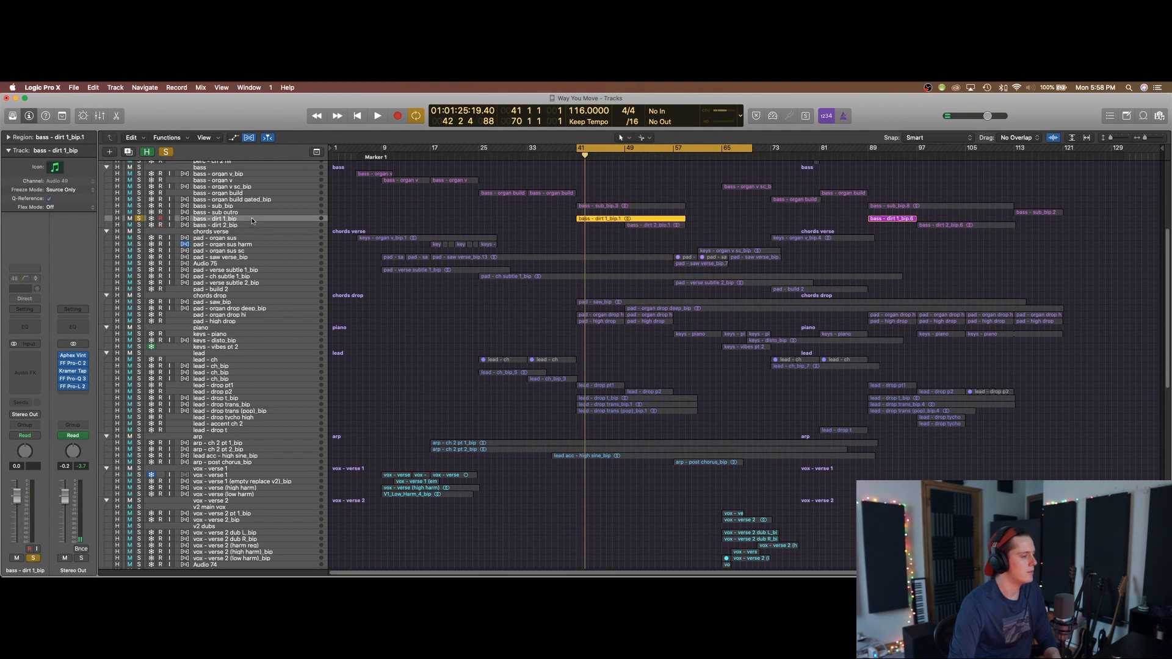
key(space)
key(space)
key(c)
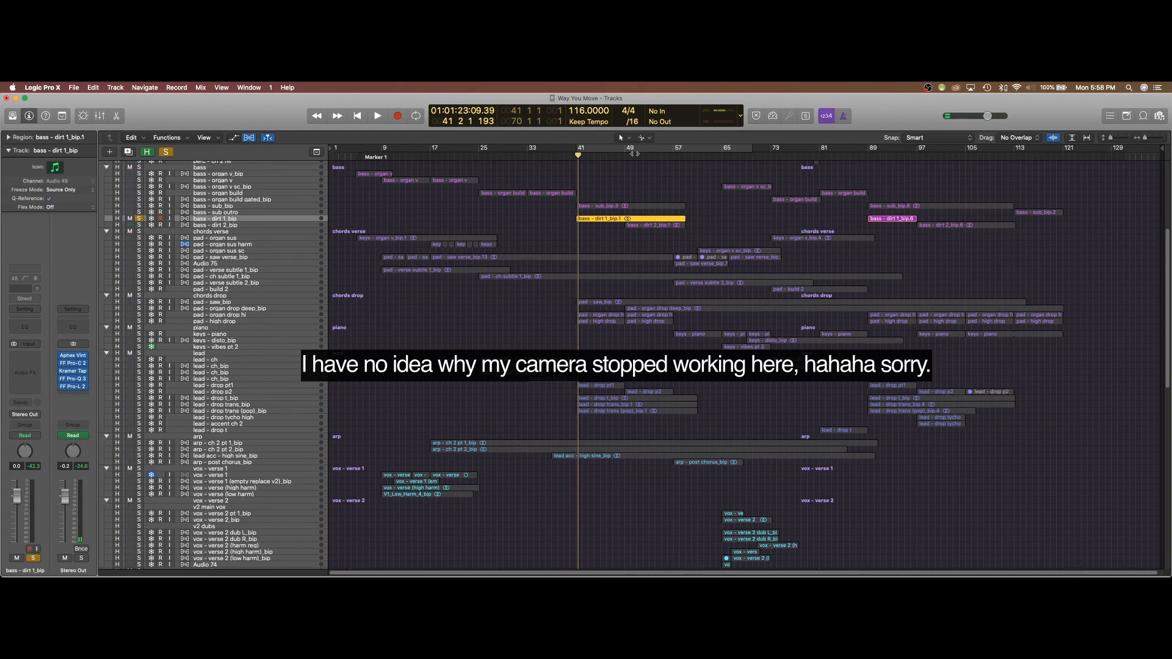
- Replay the soloed bass - dirt 1_bip track with the cycle switched on
key(c)
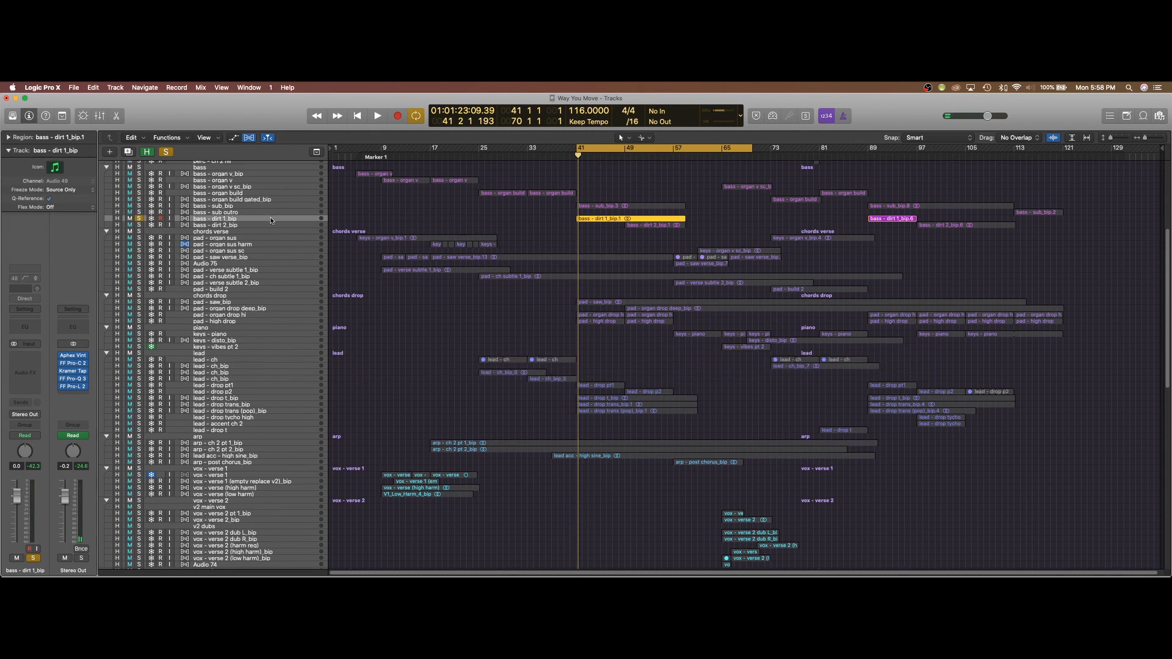
key(space)
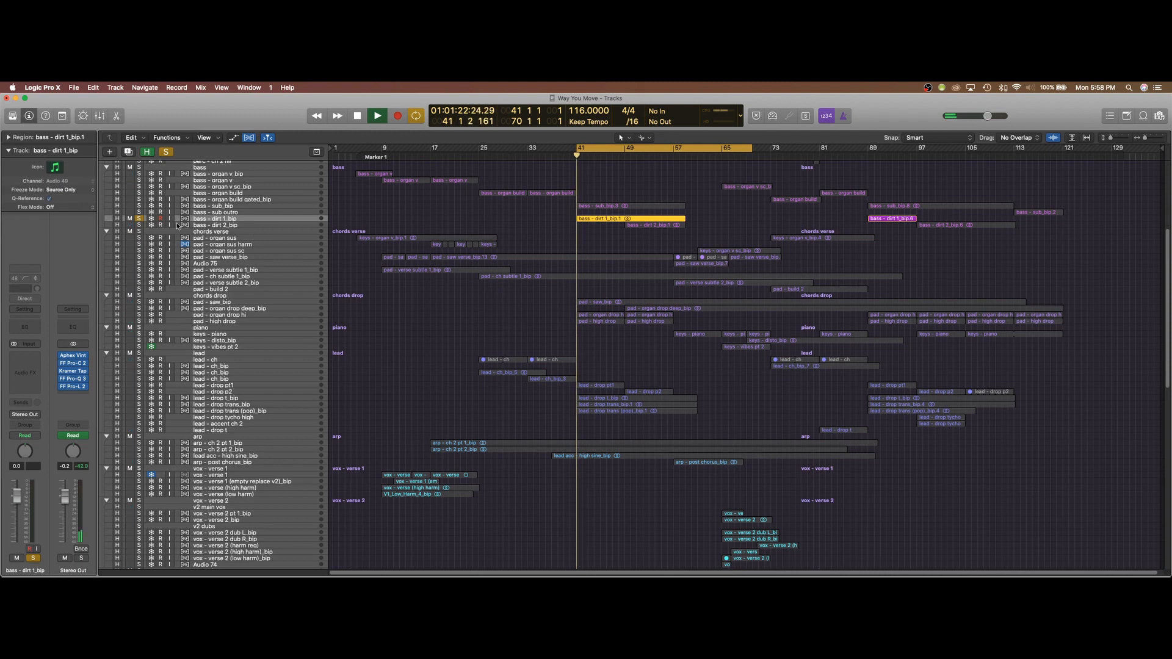
key(space)
- Solo and select bass - dirt 2_bip, set the cycle from bar 49 to bar 64 and audition the part
click(139, 225)
drag(631, 151, 715, 151)
click(237, 225)
key(space)
key(space)
- Switch the cycle off and clear the solos on bass - dirt 1_bip and bass - dirt 2_bip
click(139, 218)
key(c)
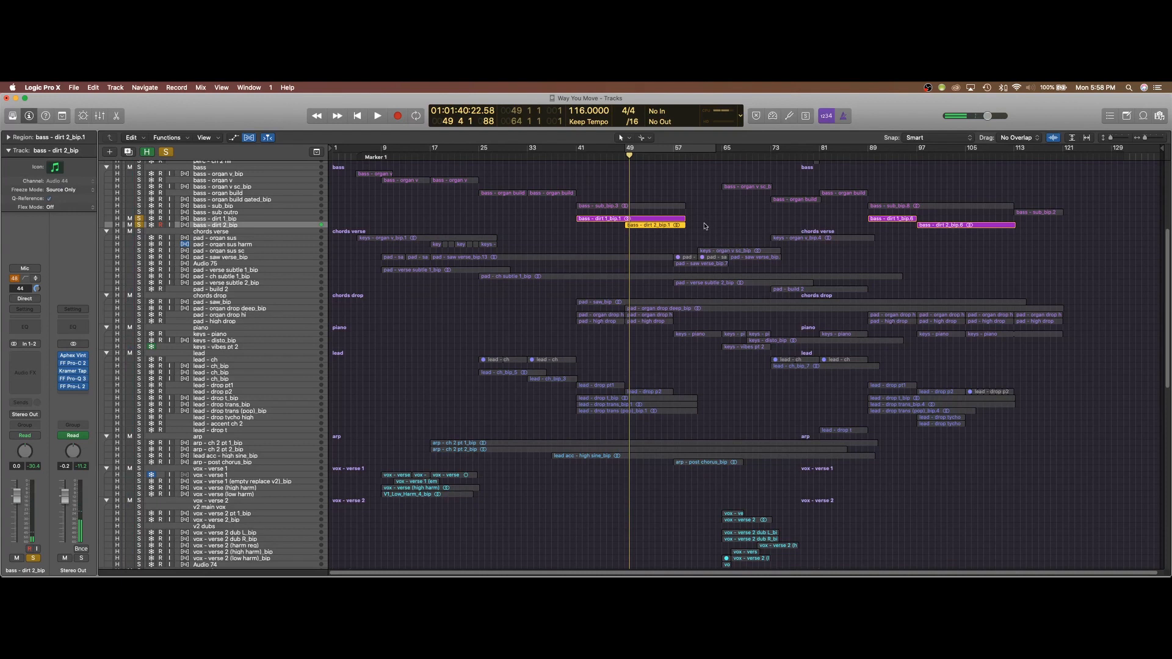
click(139, 218)
click(138, 225)
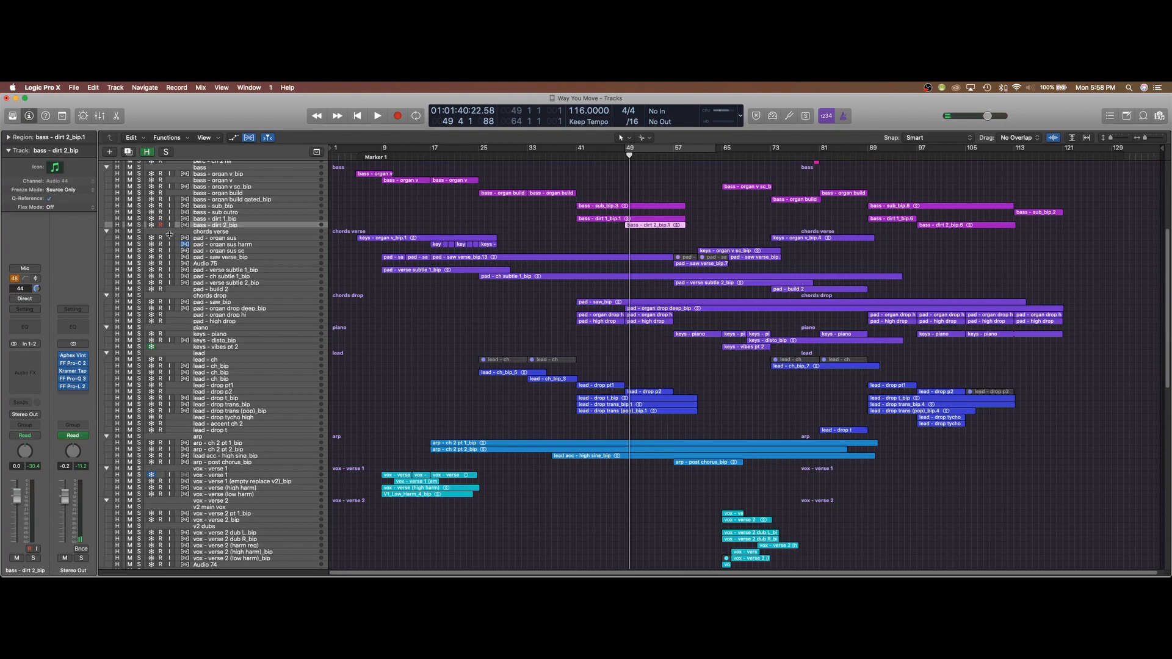
- Look through the vox, atmos and fx groups, select atmos verse - space R_bip and libs - accents, and return to the bass group
scroll(591, 226, down, 5)
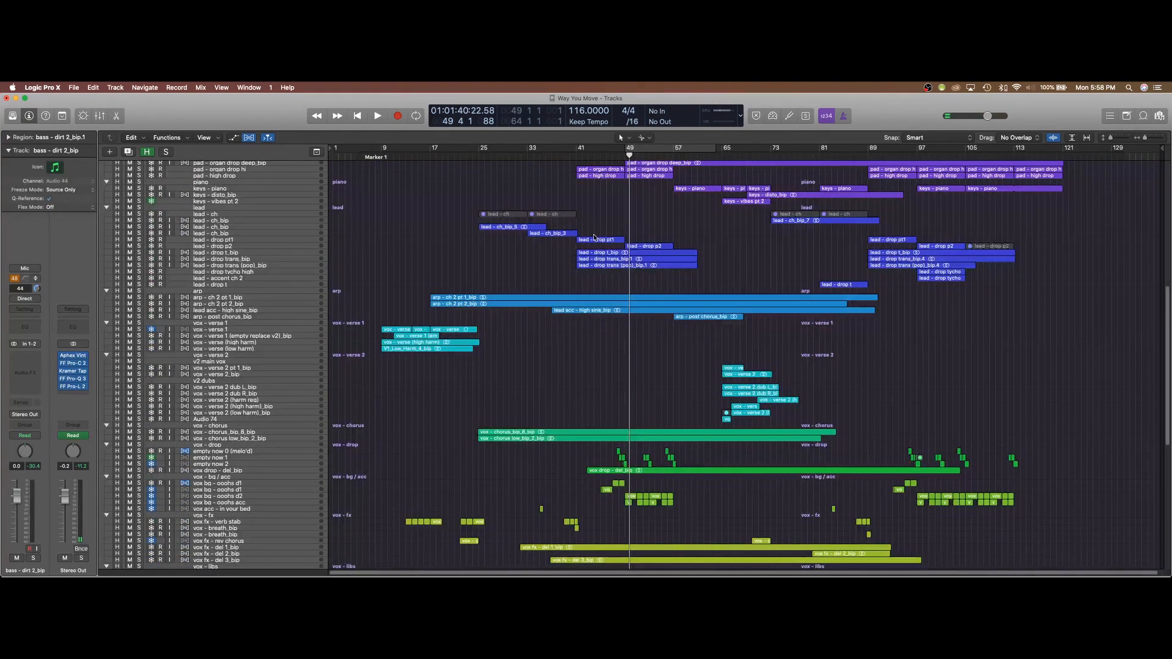
scroll(594, 238, down, 9)
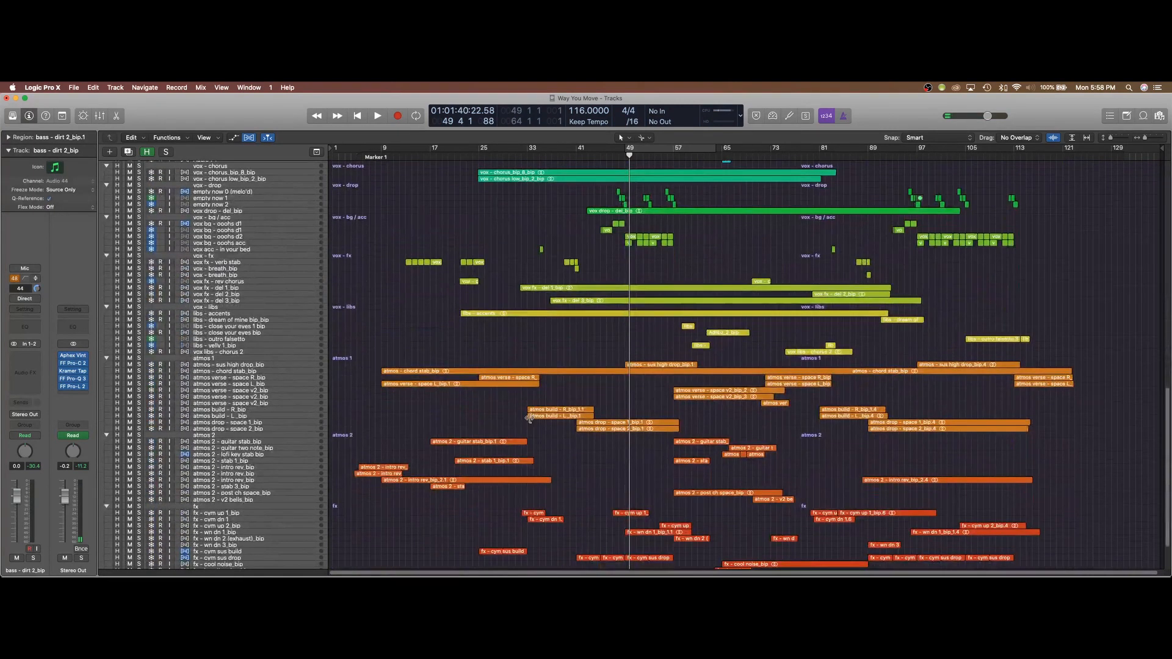
scroll(529, 418, down, 2)
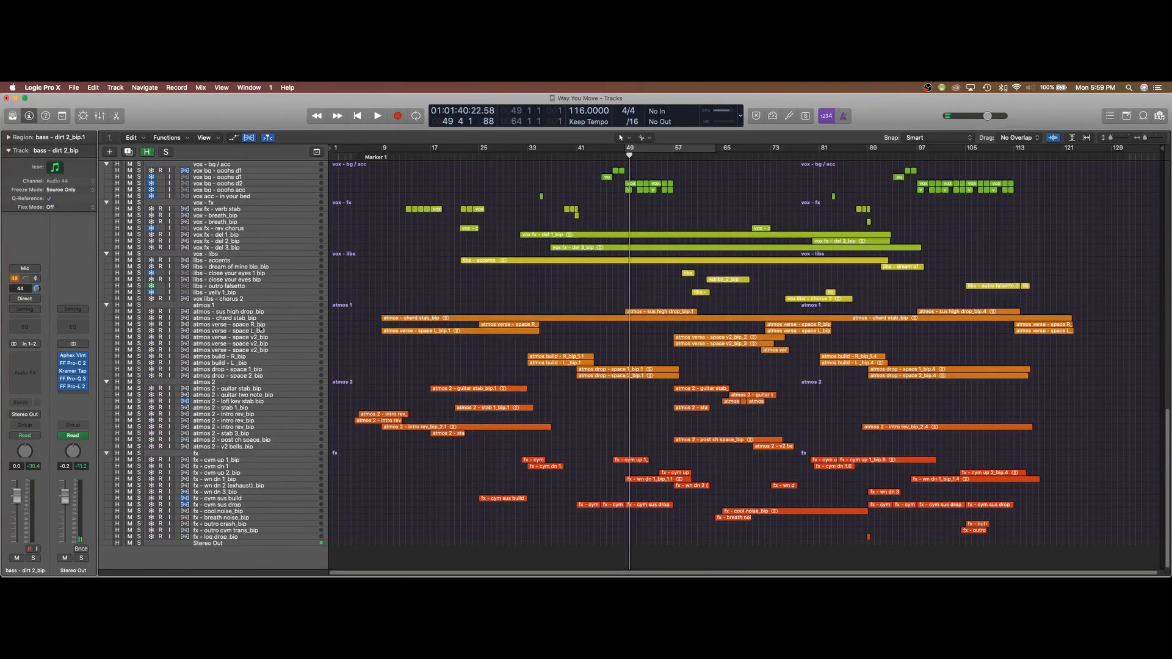
click(244, 325)
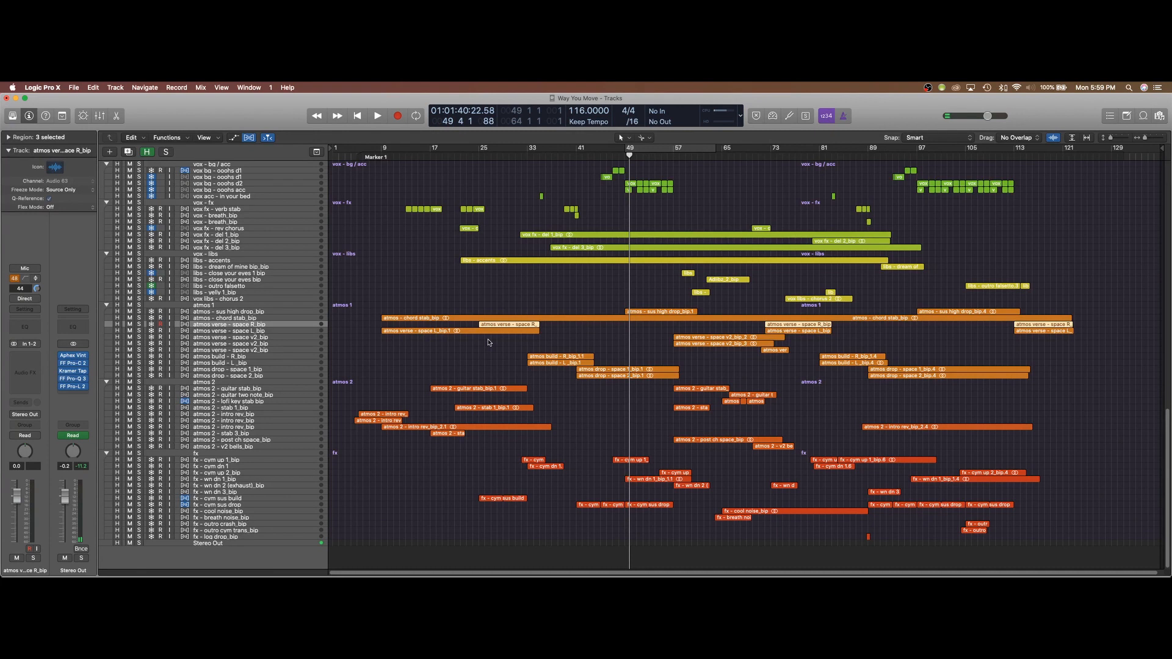
scroll(638, 340, up, 3)
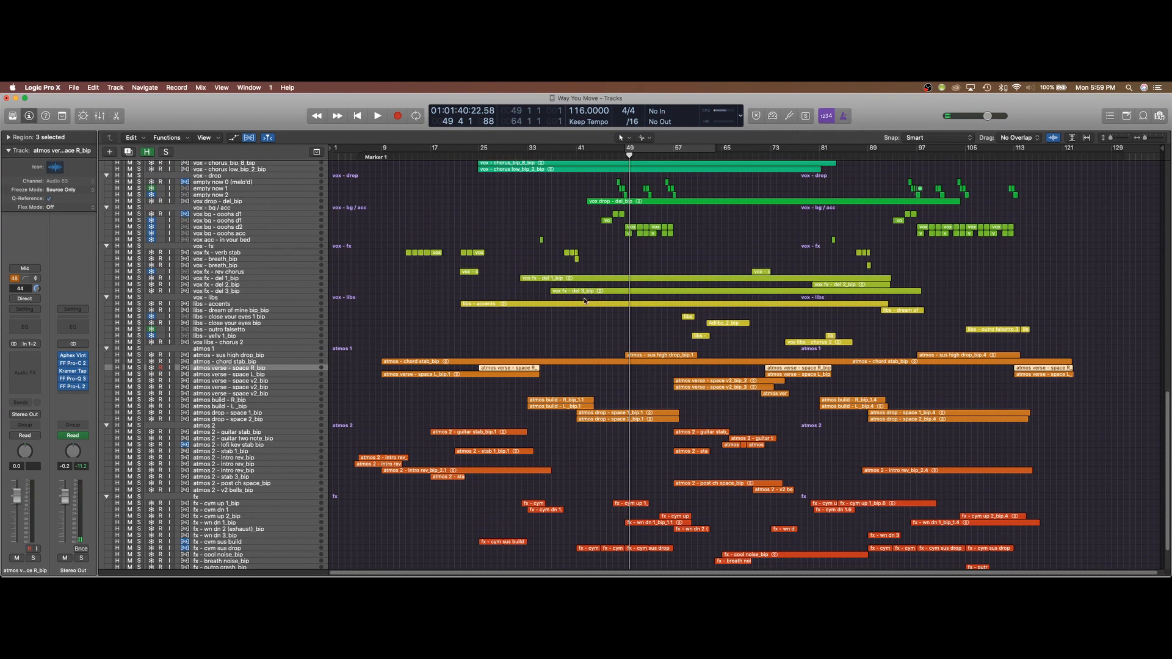
click(243, 304)
scroll(752, 229, up, 15)
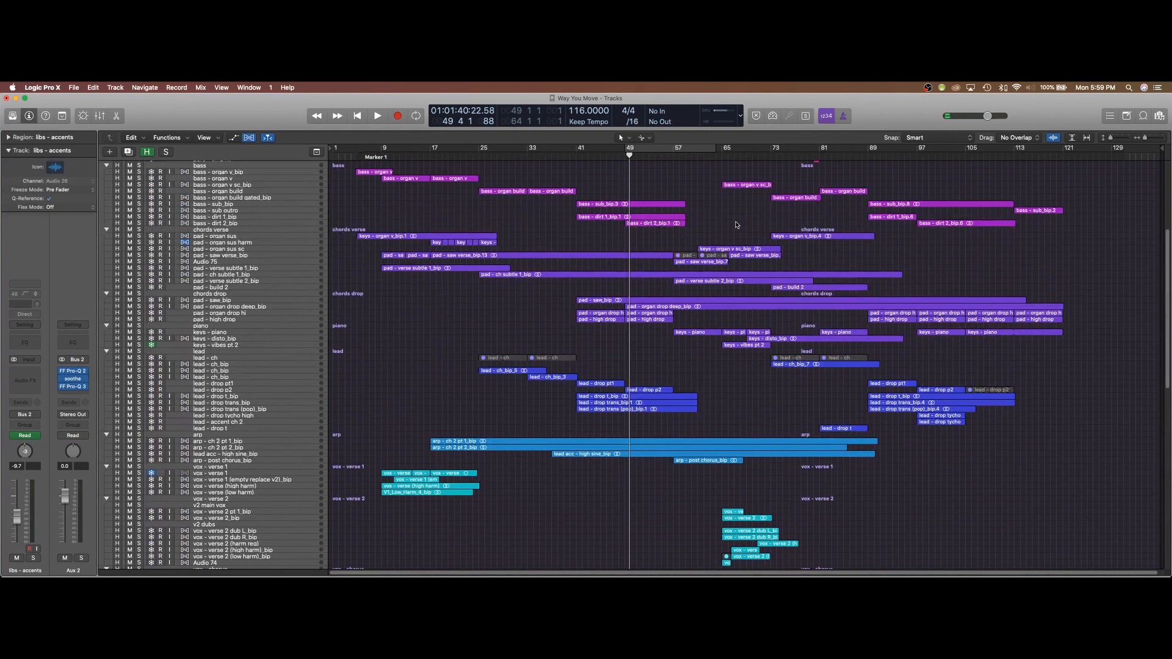
- Set the cycle range from bar 5 to bar 94, shorten it to bar 59 and switch the cycle off
drag(358, 150, 897, 177)
key(c)
scroll(781, 274, down, 6)
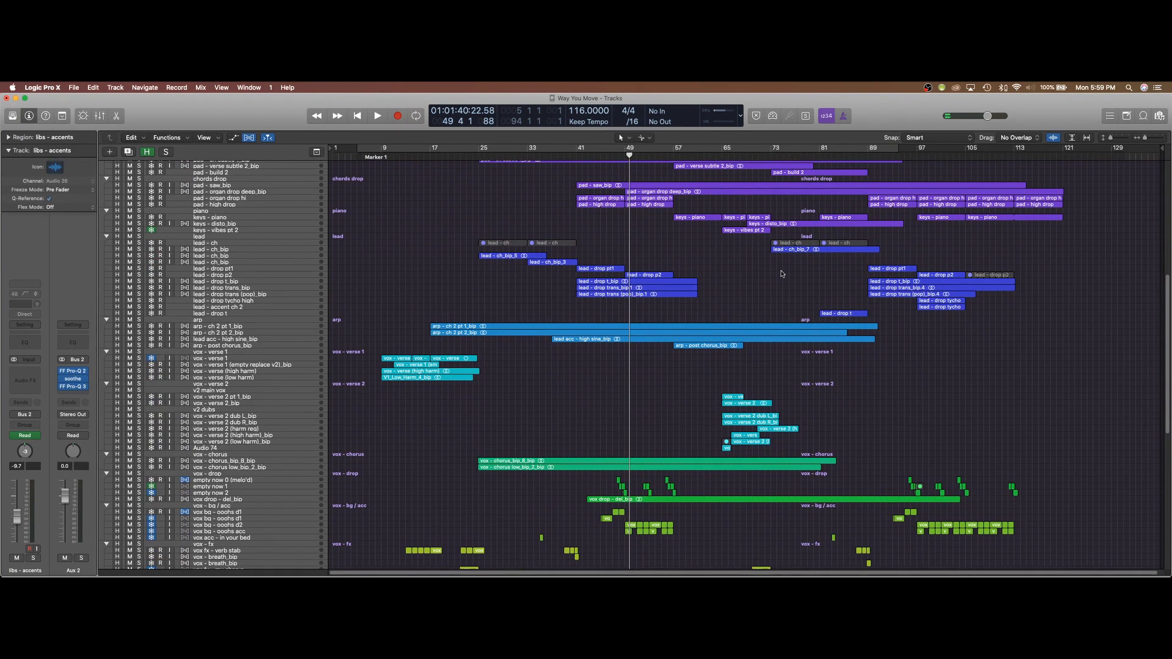
scroll(782, 274, up, 10)
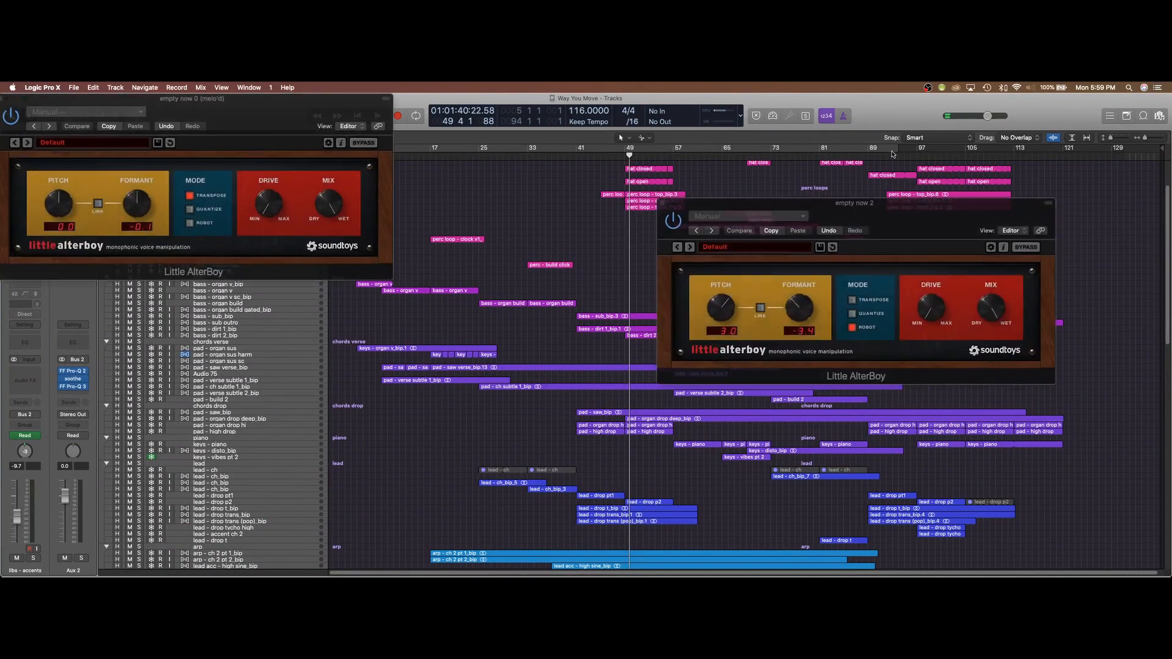
key(c)
drag(899, 149, 682, 179)
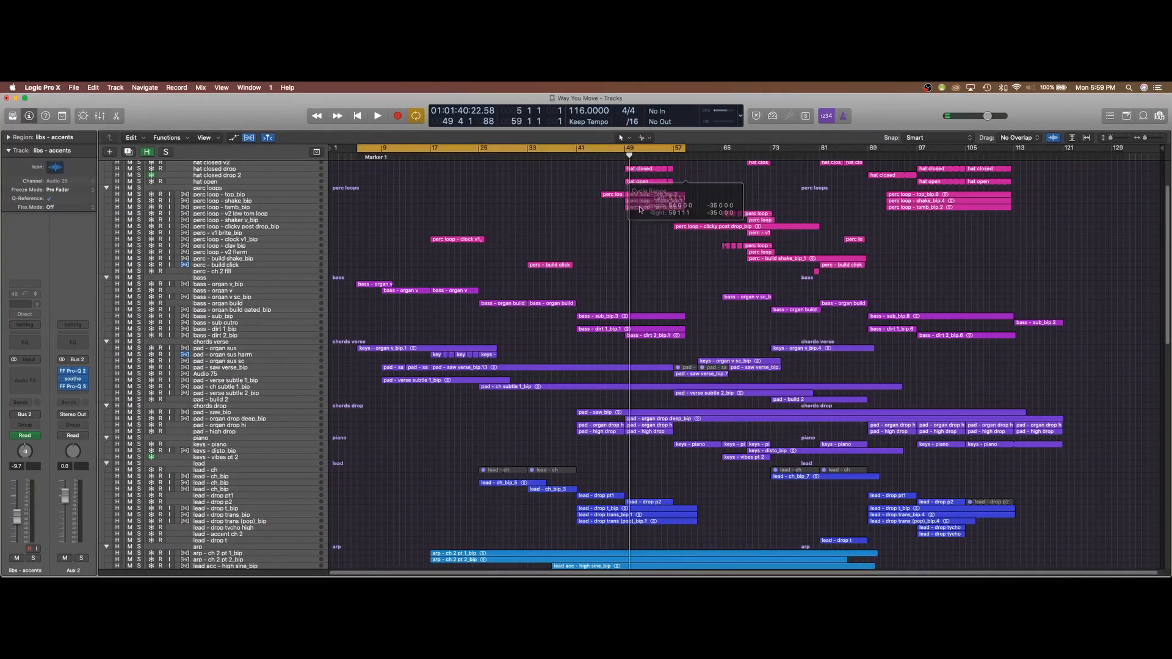
key(c)
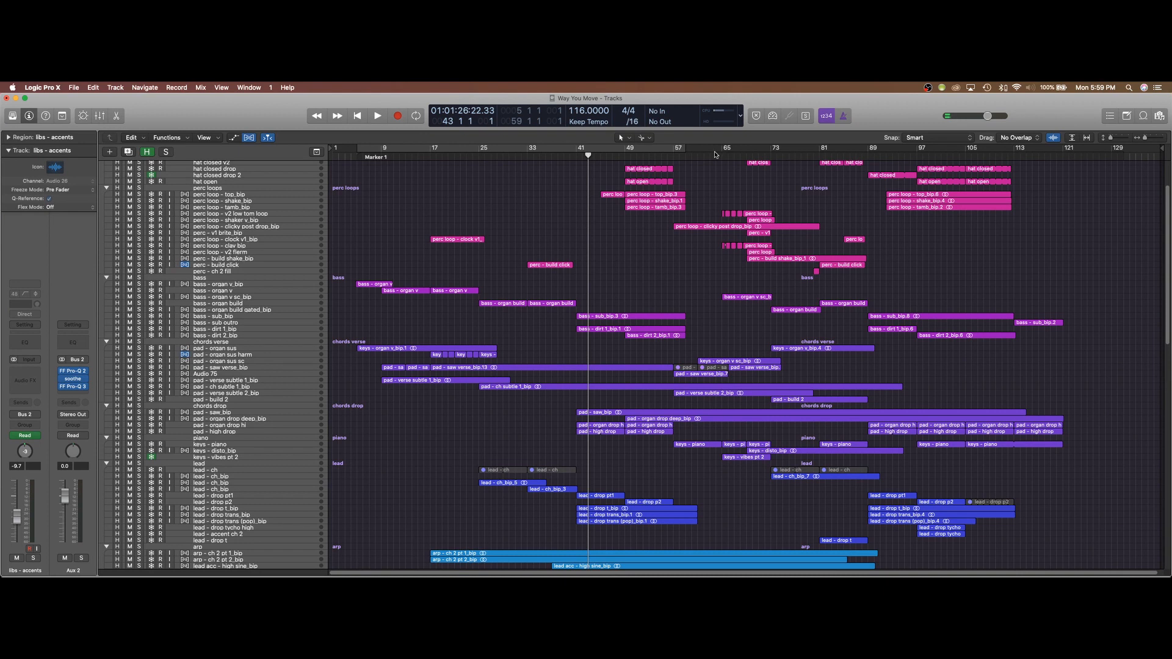
- Move the playhead to bar 61 and on to bar 65, and look at the parts in the second verse
click(697, 154)
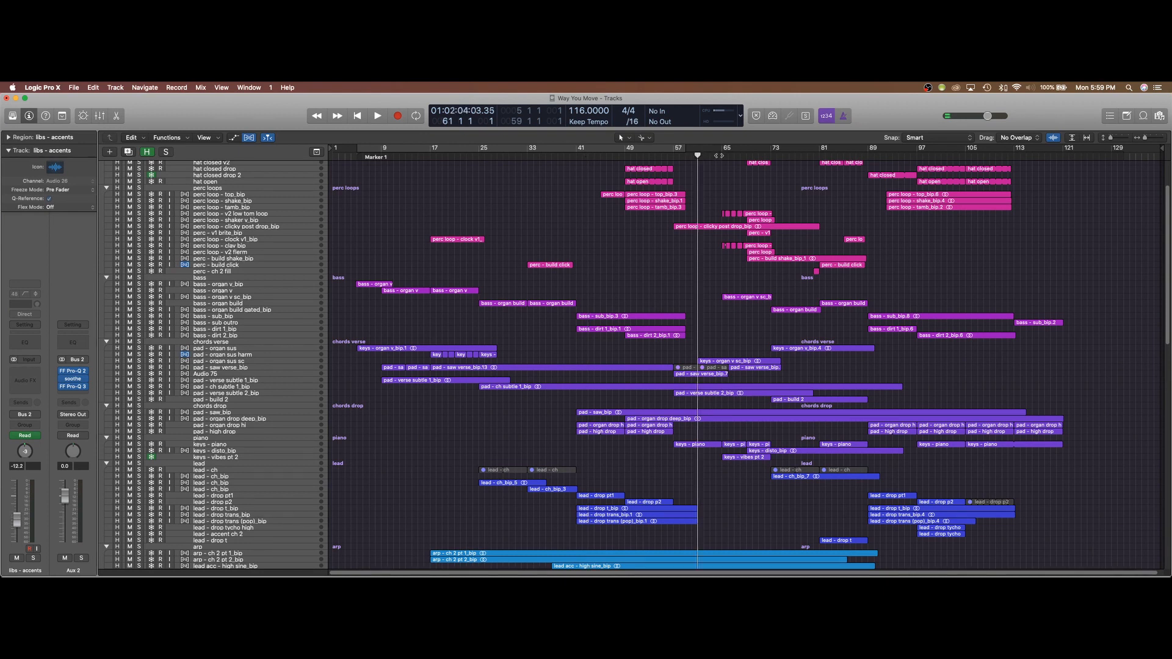
click(723, 156)
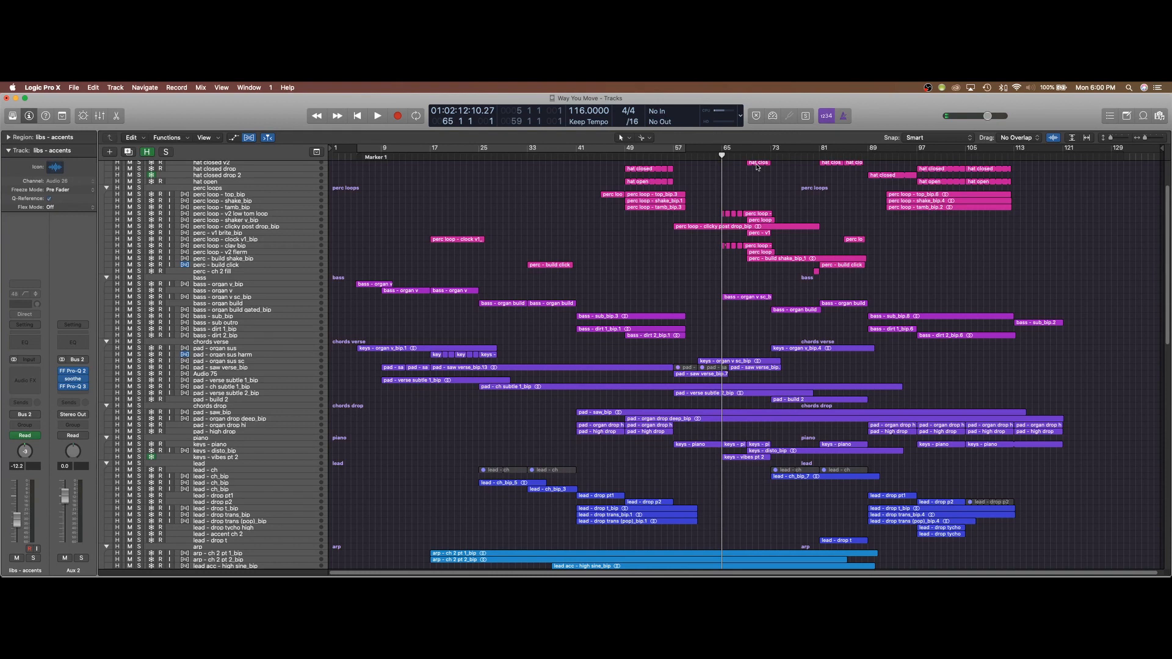
scroll(750, 289, down, 5)
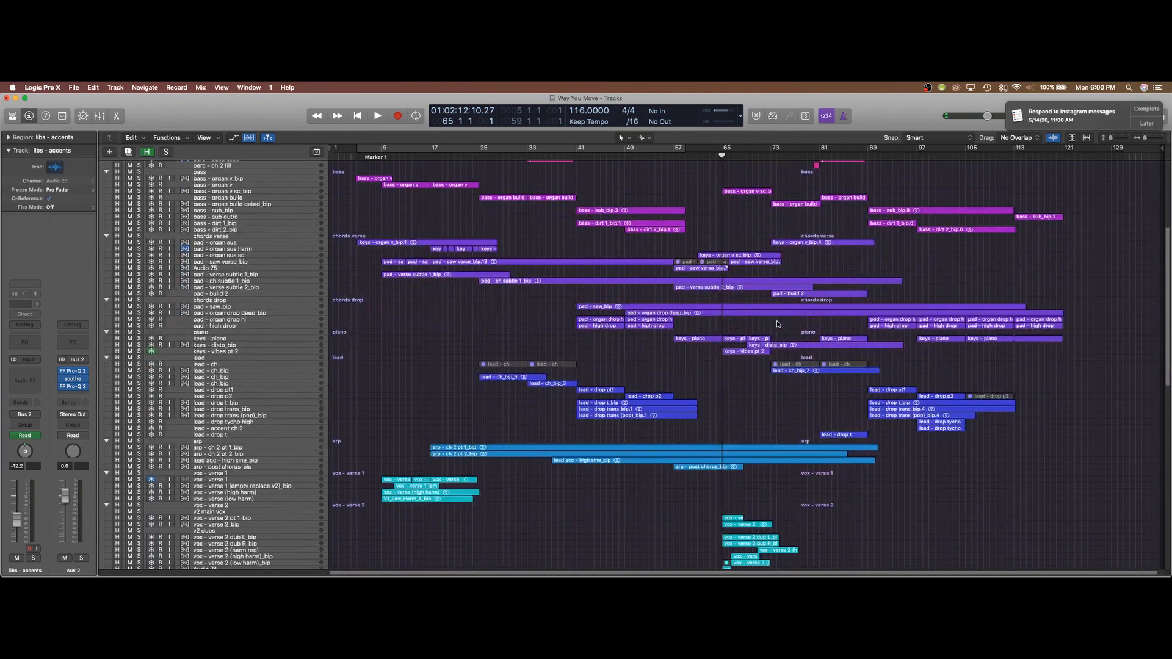
- Postpone the Instagram messages reminder by an hour and look over the tracks from the drums down to the verse vocals
click(1144, 125)
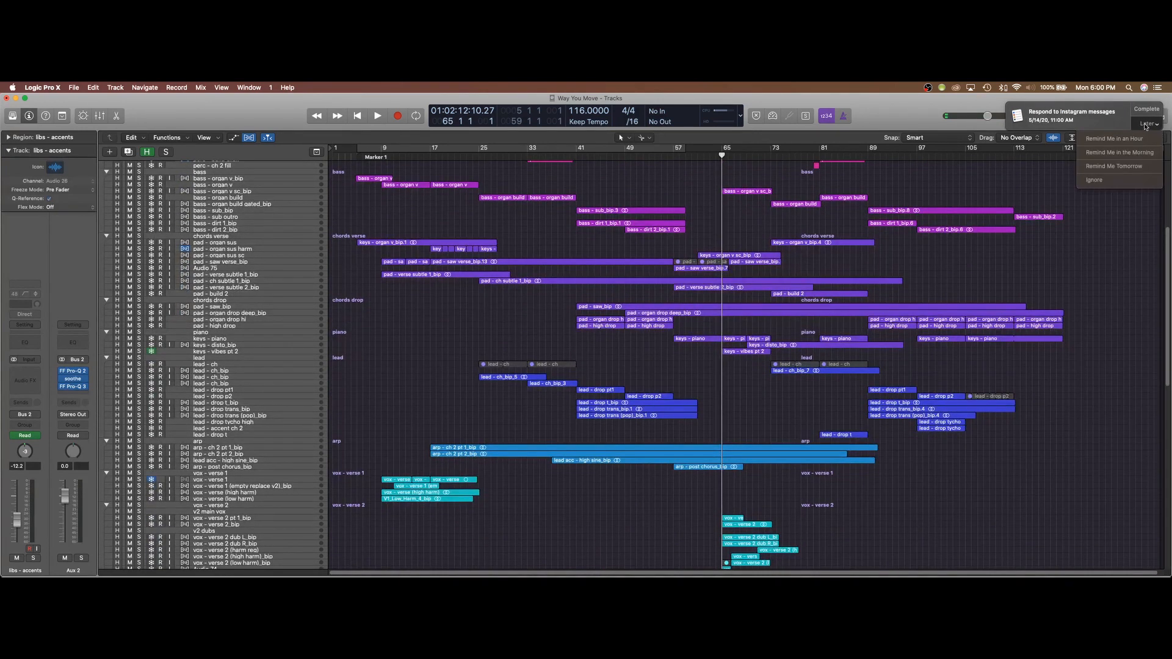
click(1115, 139)
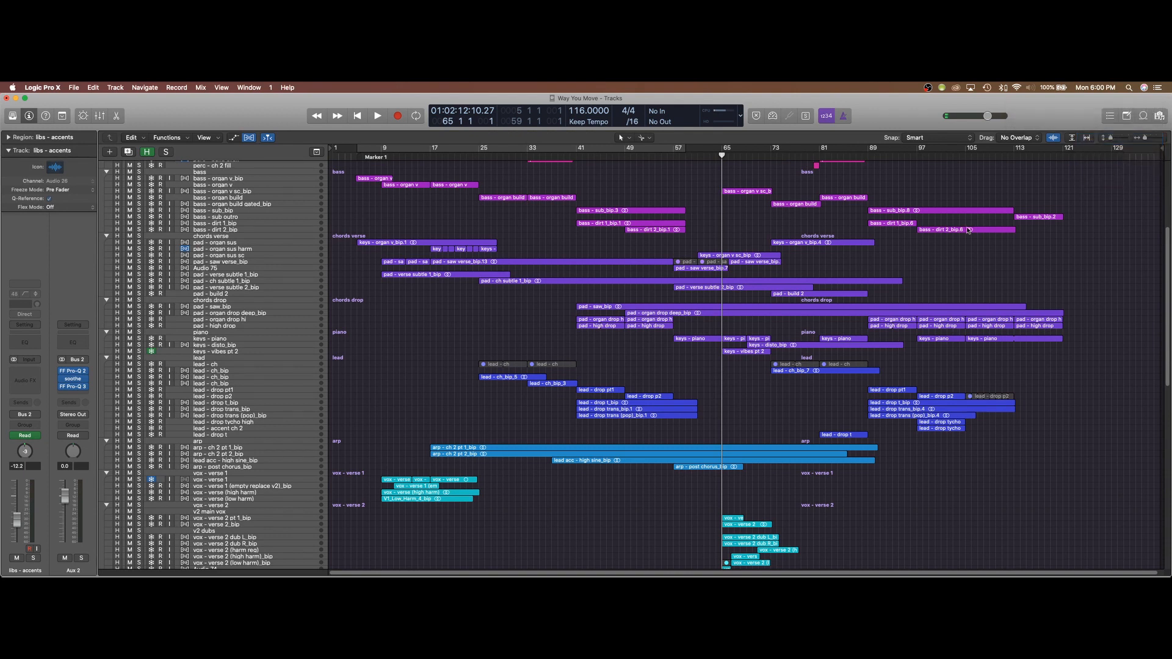
scroll(949, 290, down, 2)
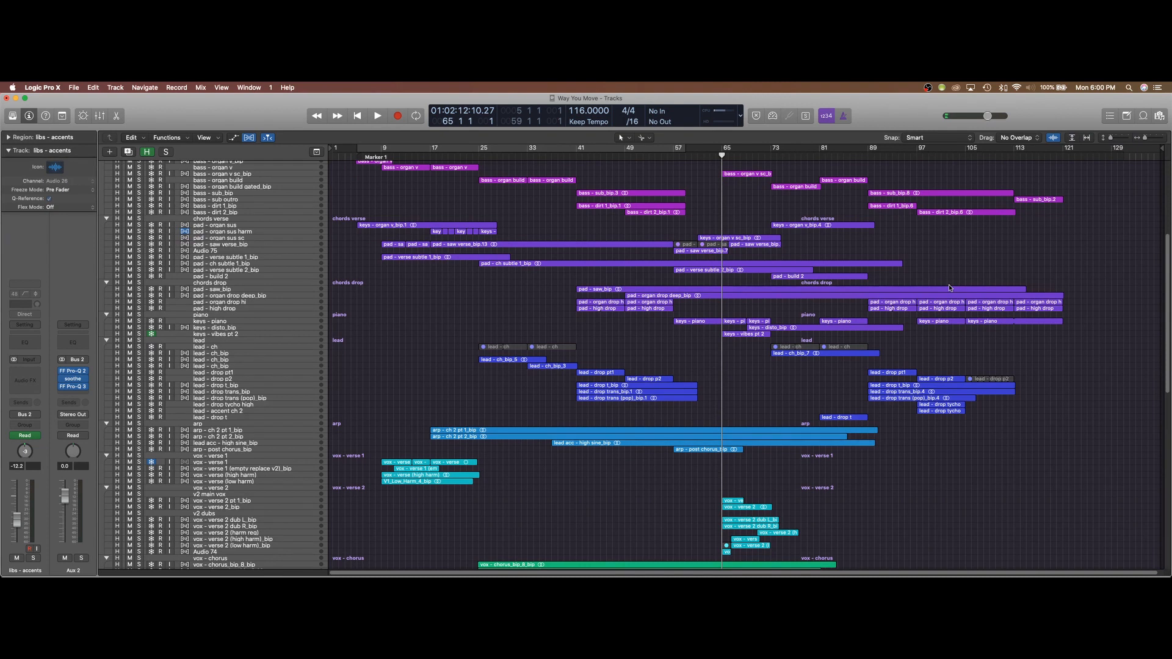
scroll(950, 288, up, 10)
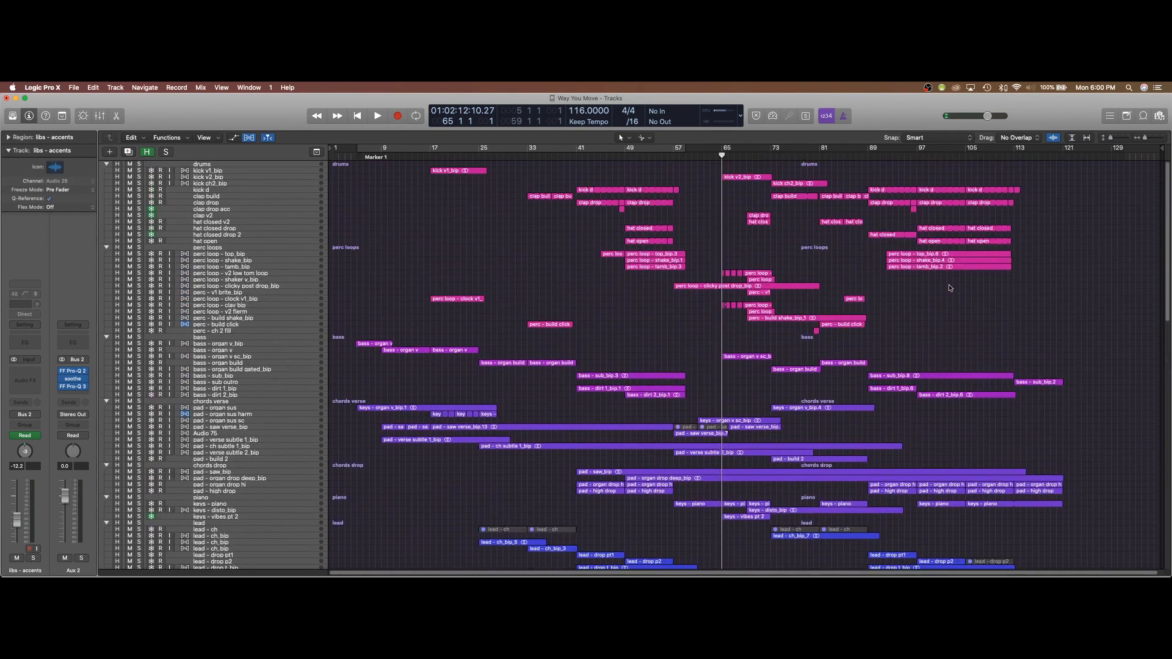
scroll(950, 288, down, 9)
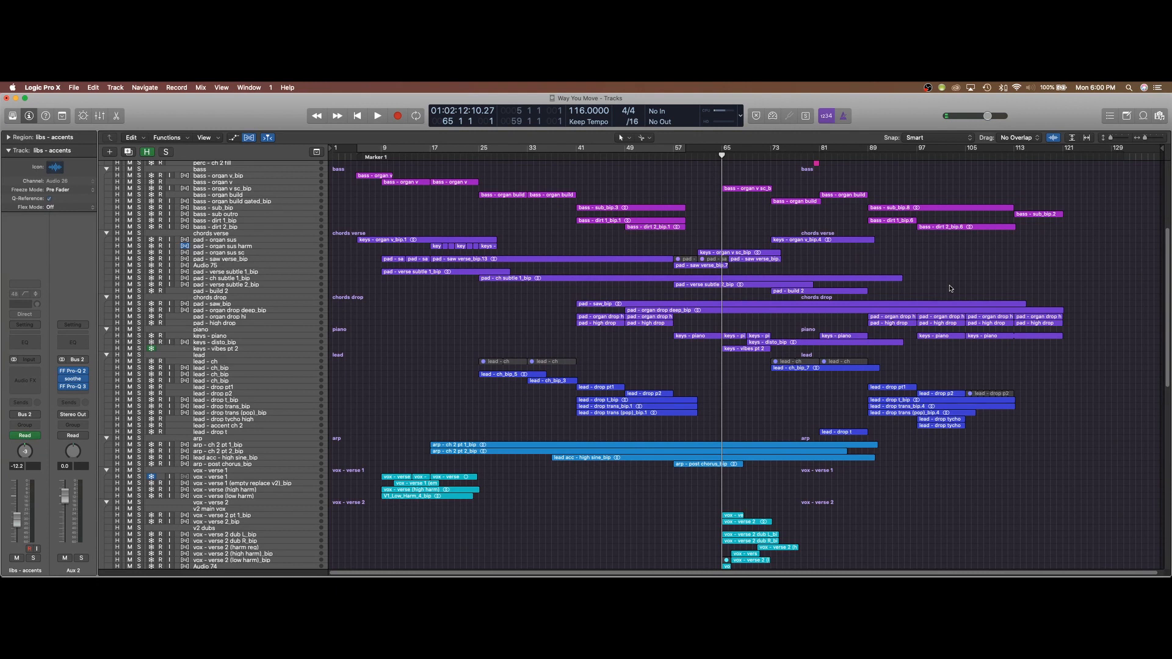
scroll(952, 289, up, 6)
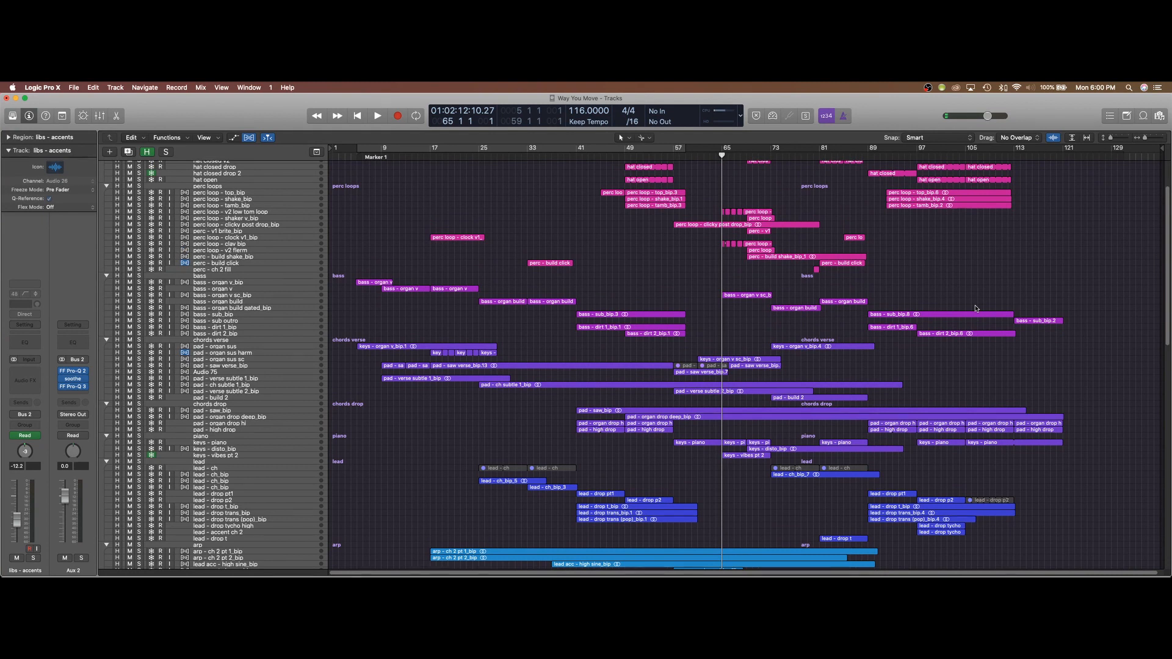
- Set the cycle range from bar 105 to bar 121 and play the song from bar 105
drag(961, 147, 1062, 148)
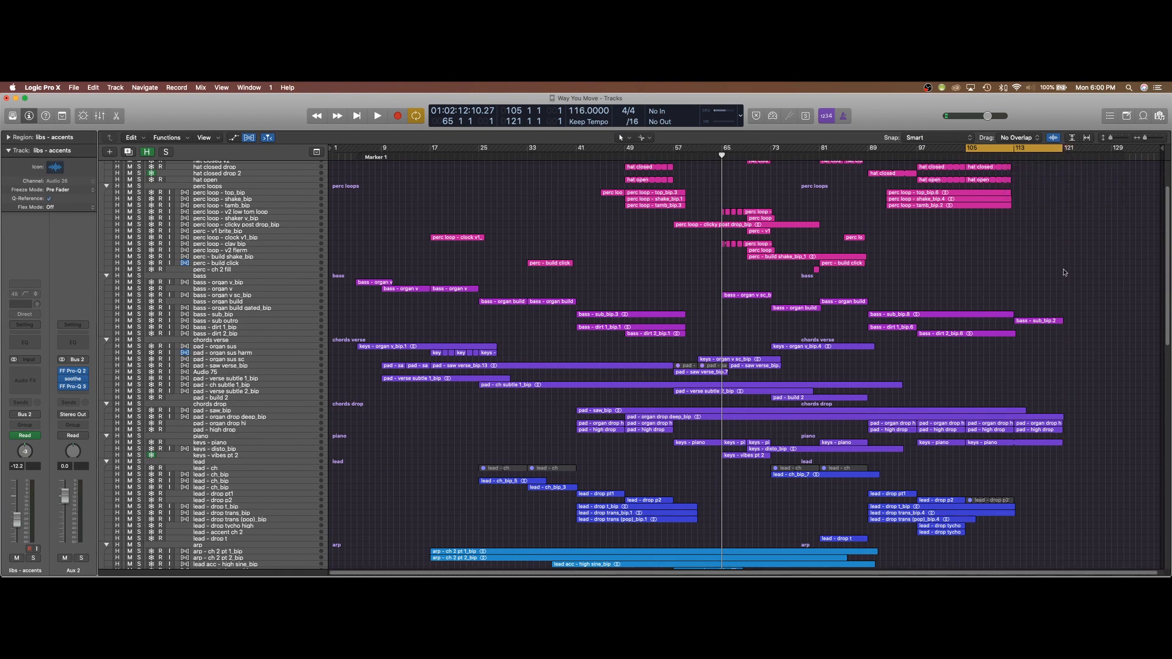
scroll(983, 454, down, 4)
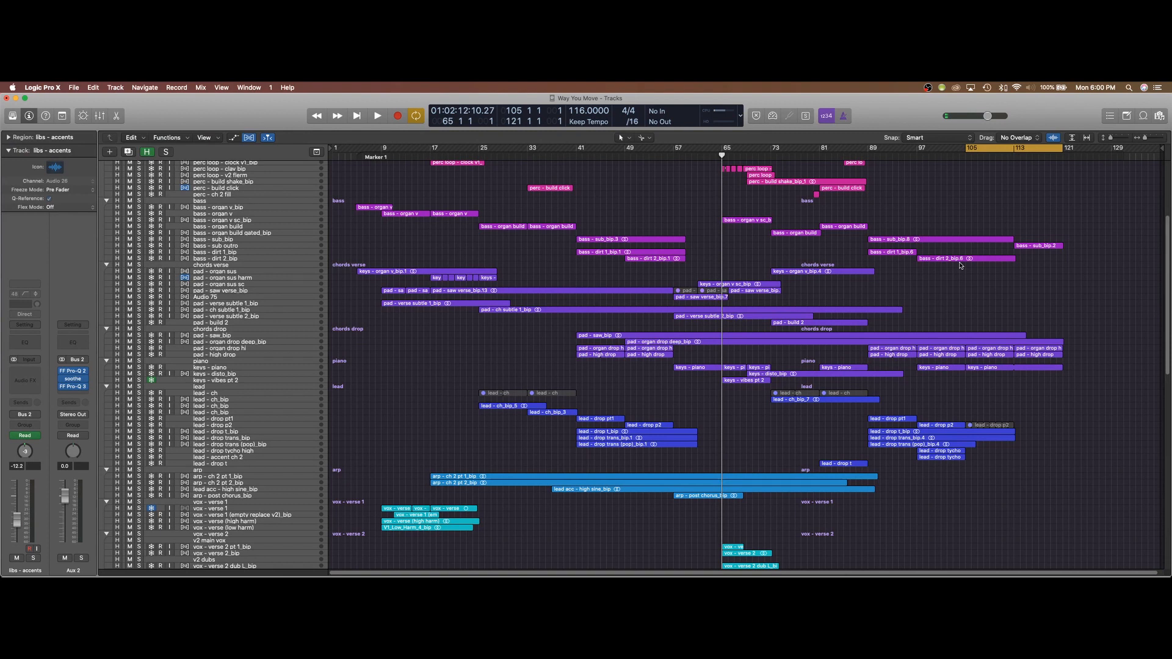
scroll(978, 271, up, 4)
key(space)
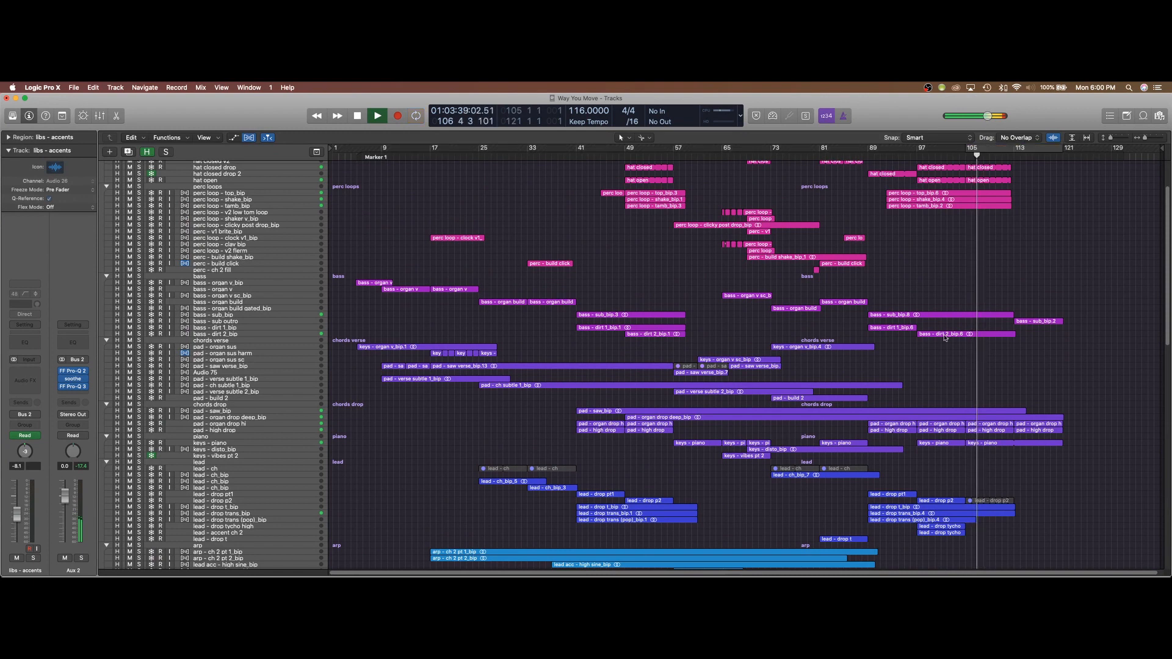
- Look through the tracks playing in the last section, stop playback and move the playhead to bar 113 and back to bar 104
scroll(958, 343, down, 4)
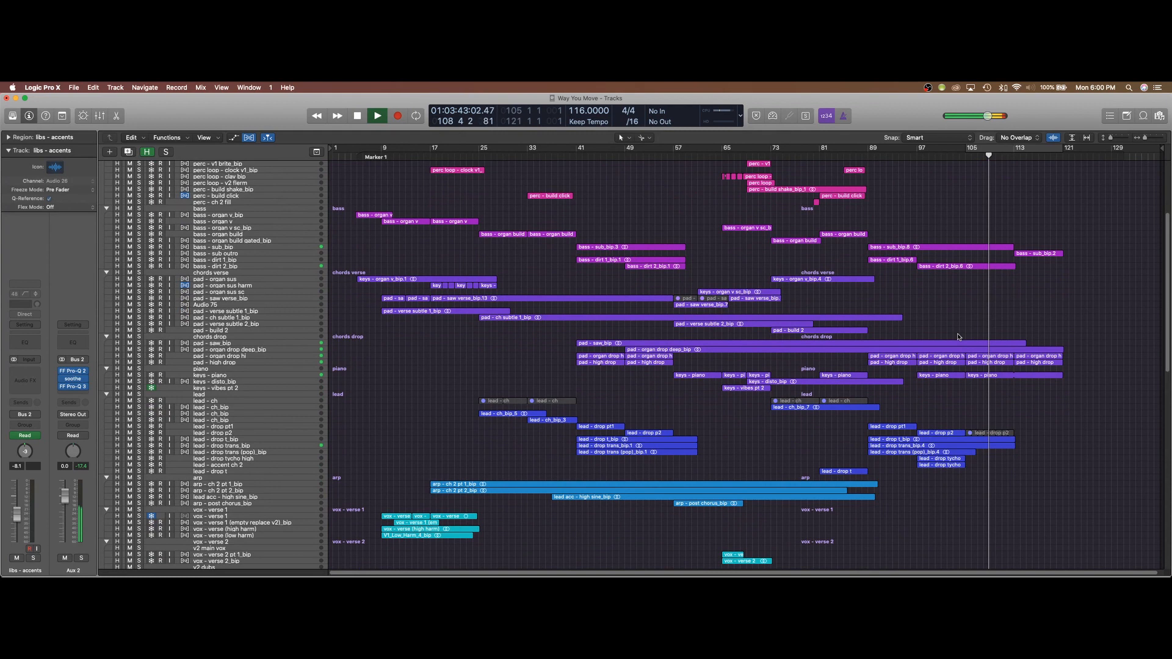
scroll(964, 343, down, 4)
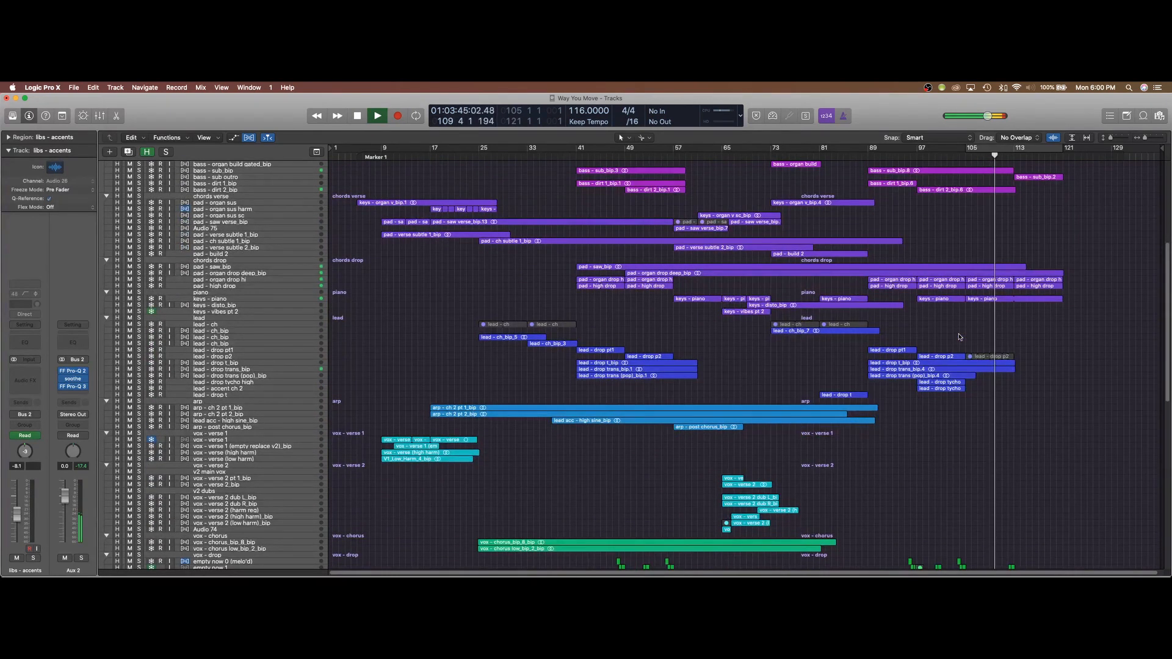
scroll(959, 337, up, 6)
key(space)
scroll(979, 327, up, 2)
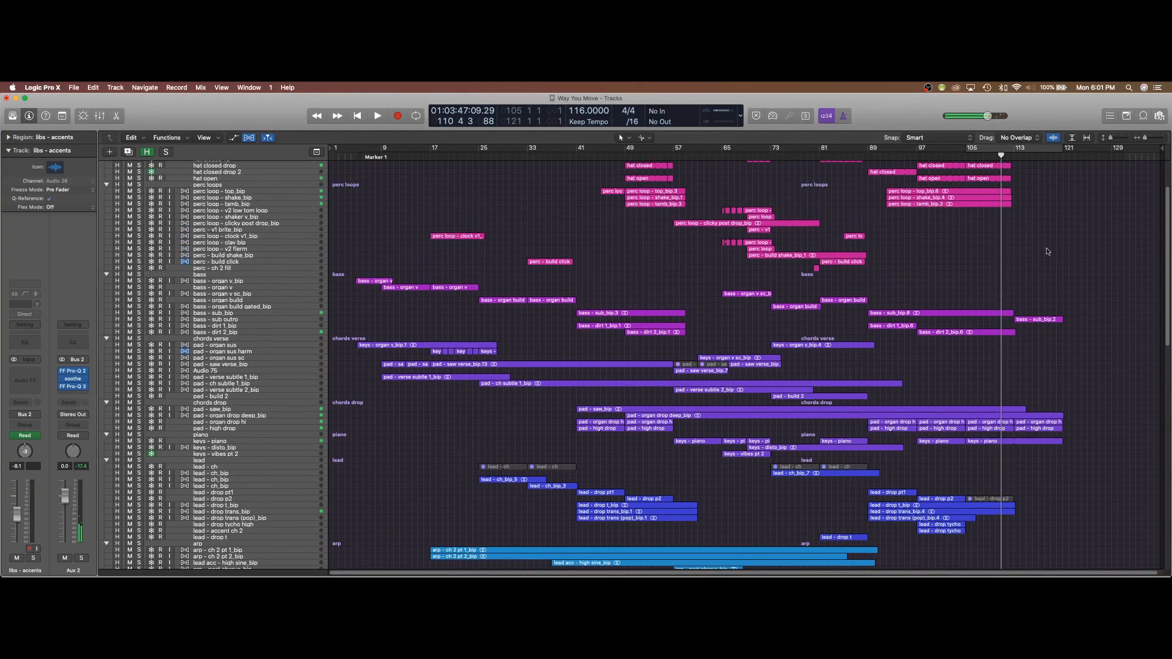
click(1013, 154)
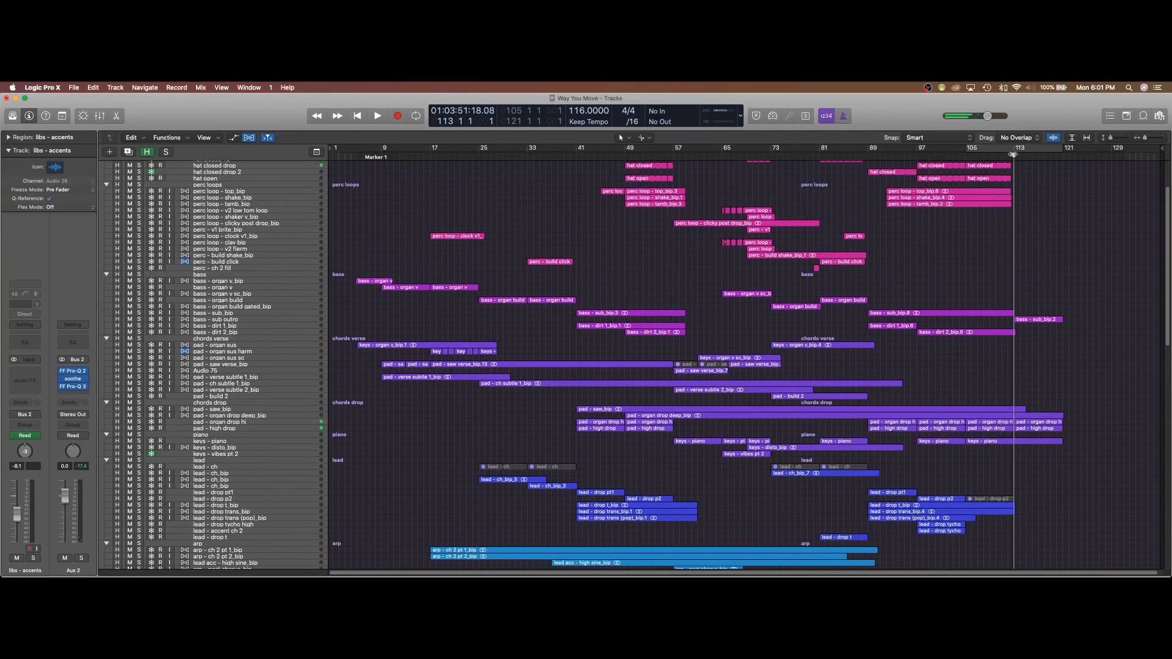
click(958, 155)
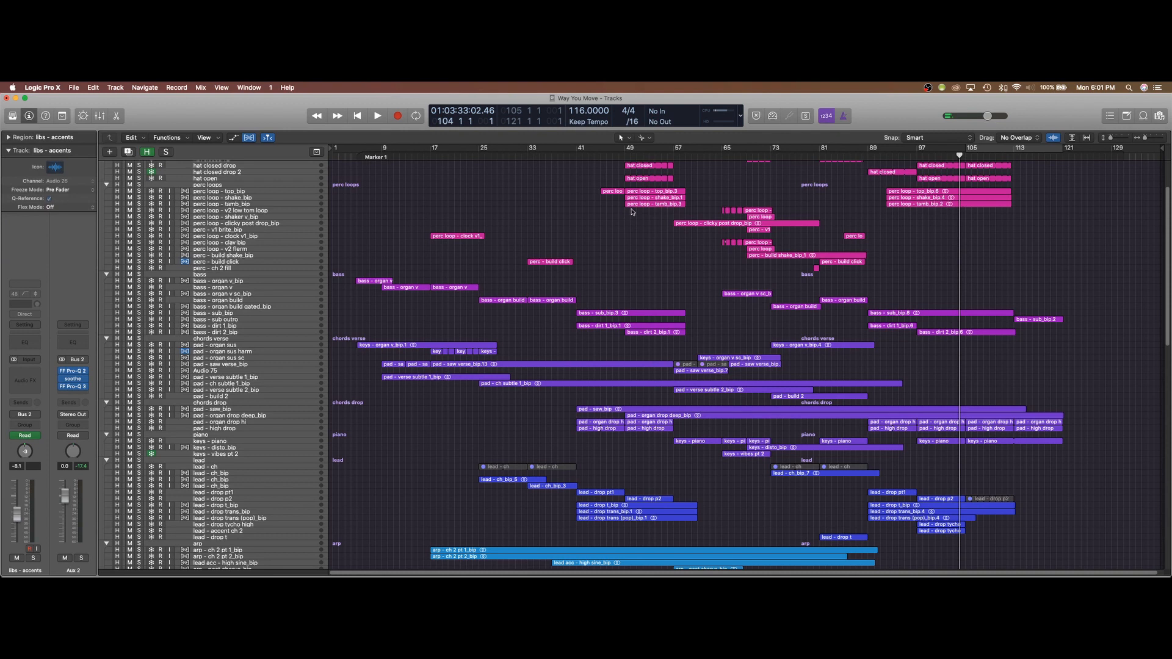
- Select the pad - saw_bip track in the chords drop group and enlarge the track heights to show its region
scroll(262, 342, down, 4)
click(251, 340)
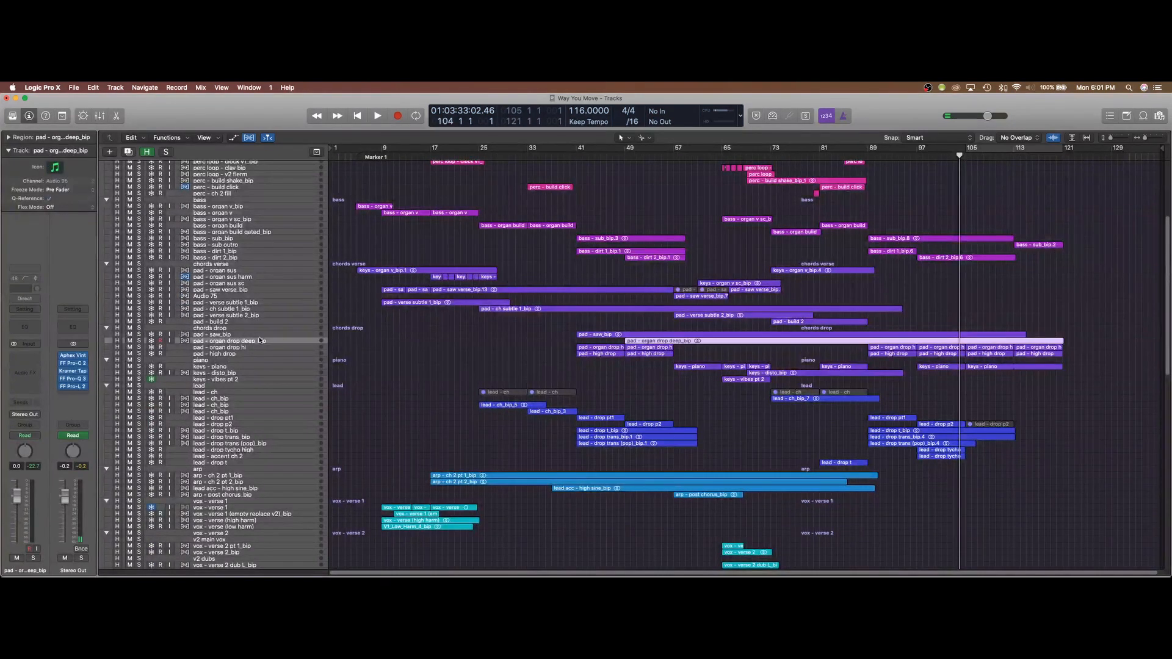
click(257, 335)
key(super+Down)
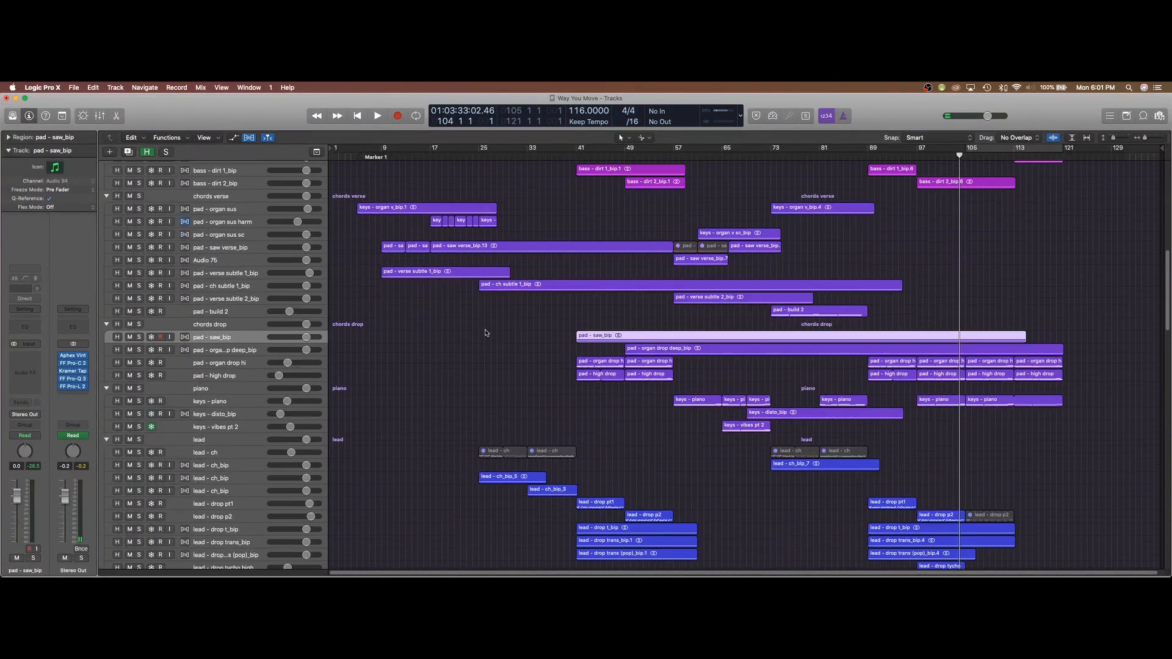
key(super+Down)
key(super+Down)
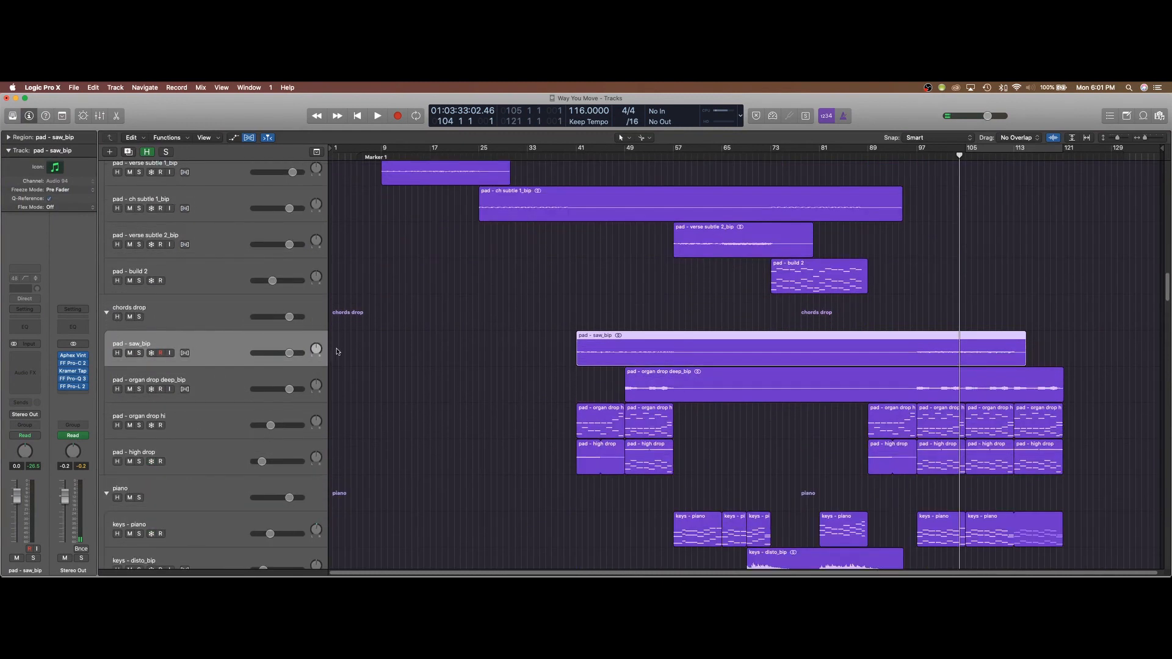
- Set the cycle from bar 41 to bar 57, select pad - organ drop hi and briefly solo the chords drop group
click(139, 317)
drag(577, 148, 673, 157)
click(195, 436)
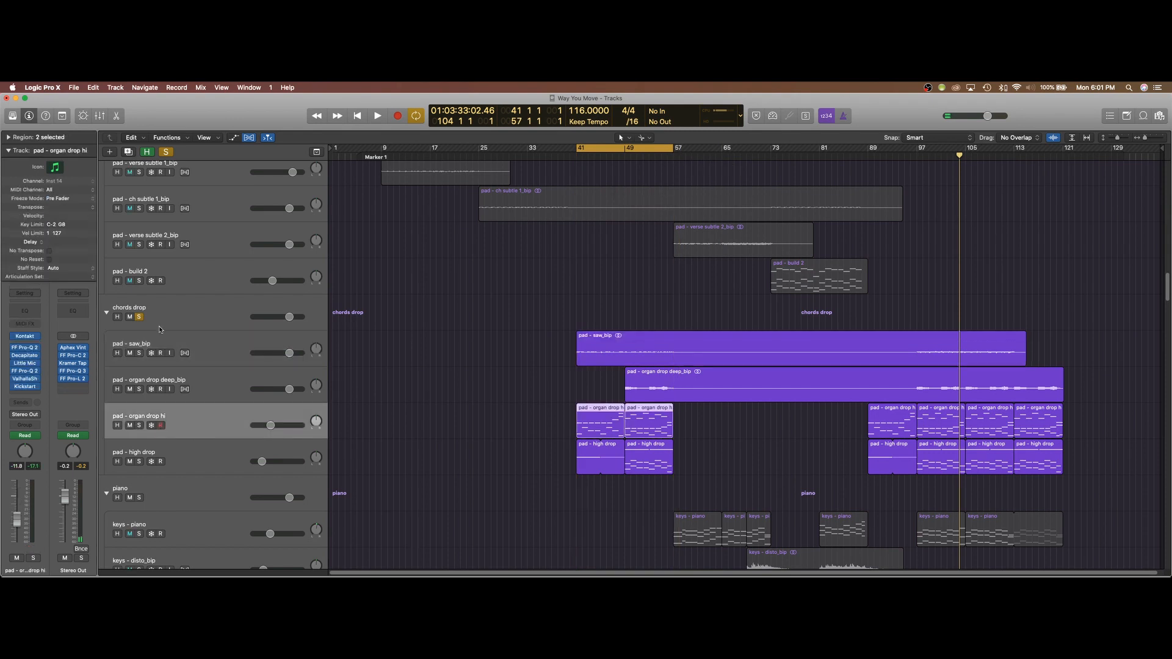
click(139, 317)
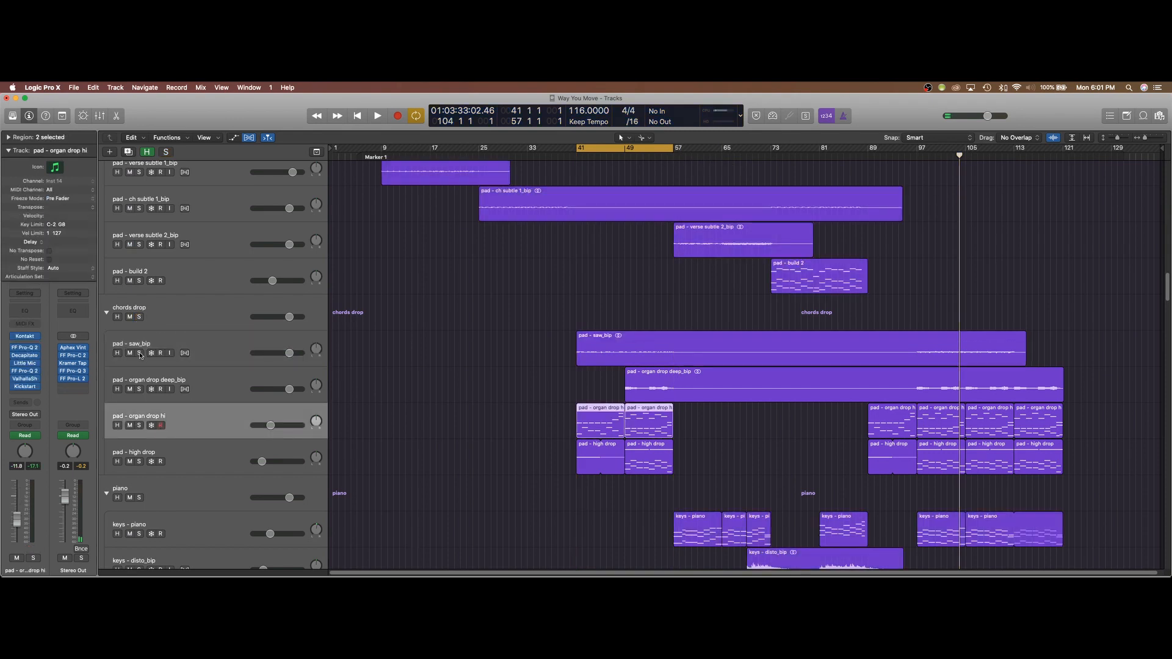
- Solo and select the pad - saw_bip track and audition it from bar 41
click(139, 353)
click(236, 348)
key(space)
key(space)
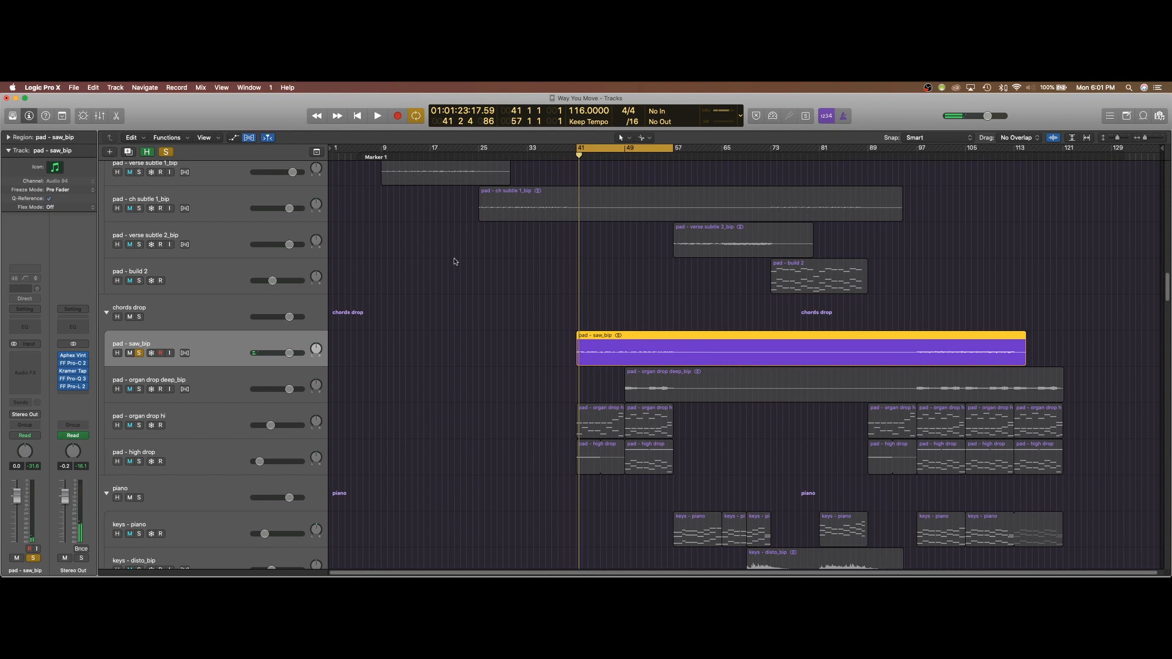
- Reduce the track heights, move the solo from pad - saw_bip to pad - organ drop hi and select that track
key(super+Up)
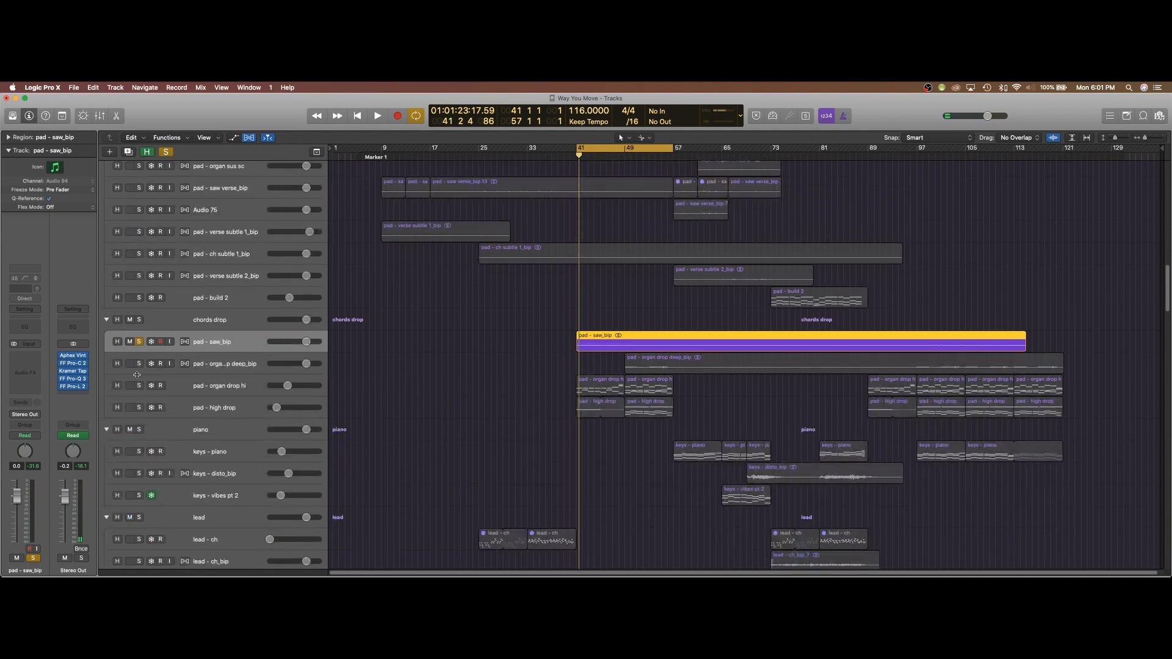
click(138, 386)
click(138, 342)
click(247, 388)
- Open the first pad - organ drop hi region, at bar 41, in the Piano Roll and audition its chords
click(523, 391)
click(591, 388)
double_click(591, 388)
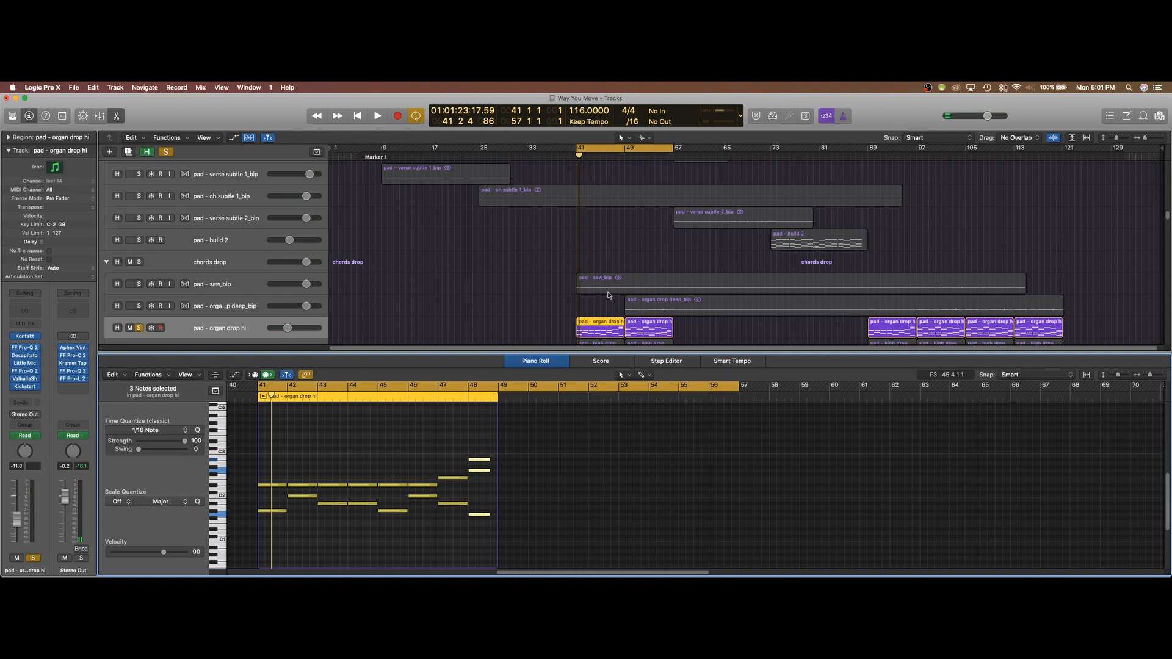
key(space)
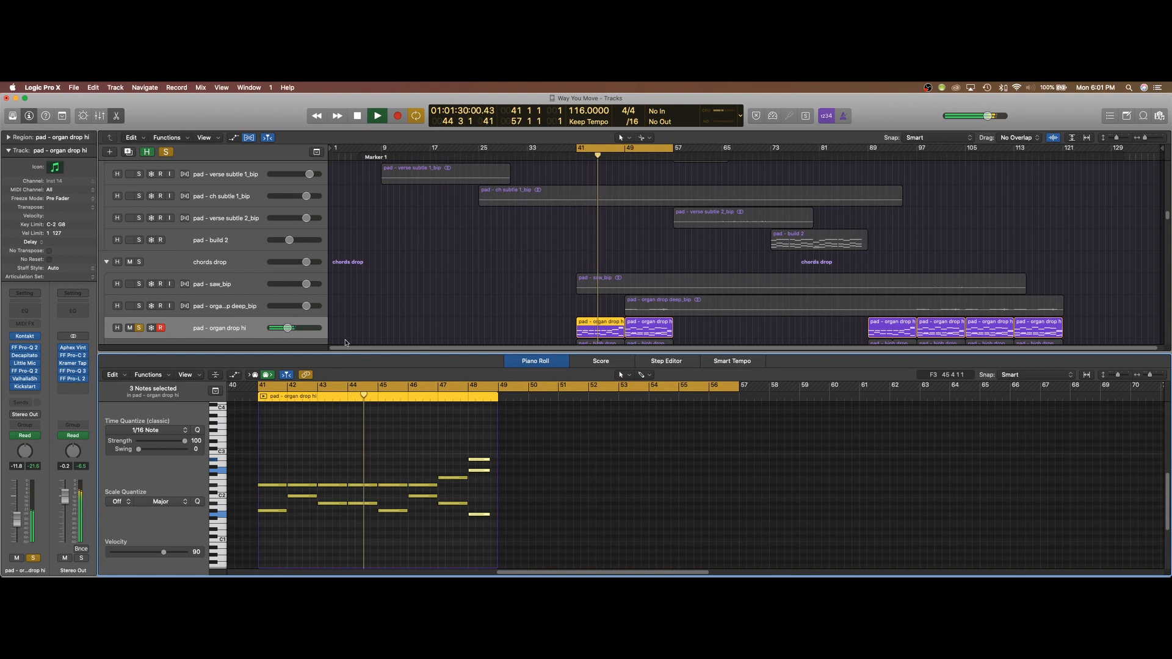
key(space)
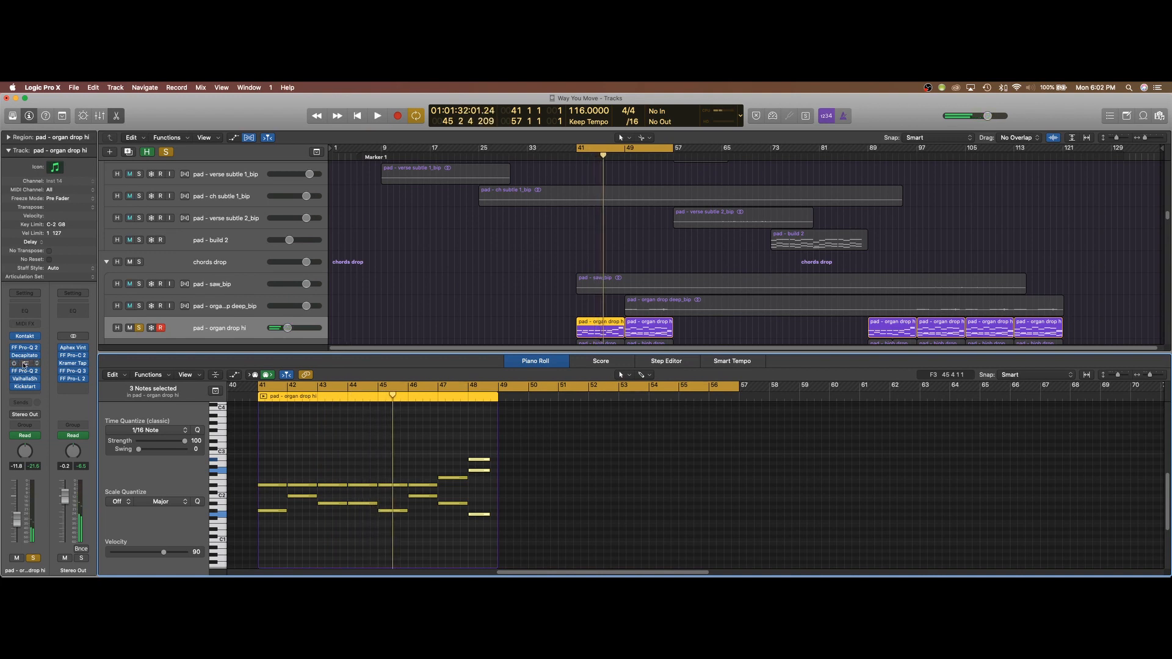
- Open the Little MicroShift effect on pad - organ drop hi, reposition its window and play the soloed pad
click(24, 365)
drag(39, 99, 221, 142)
click(179, 143)
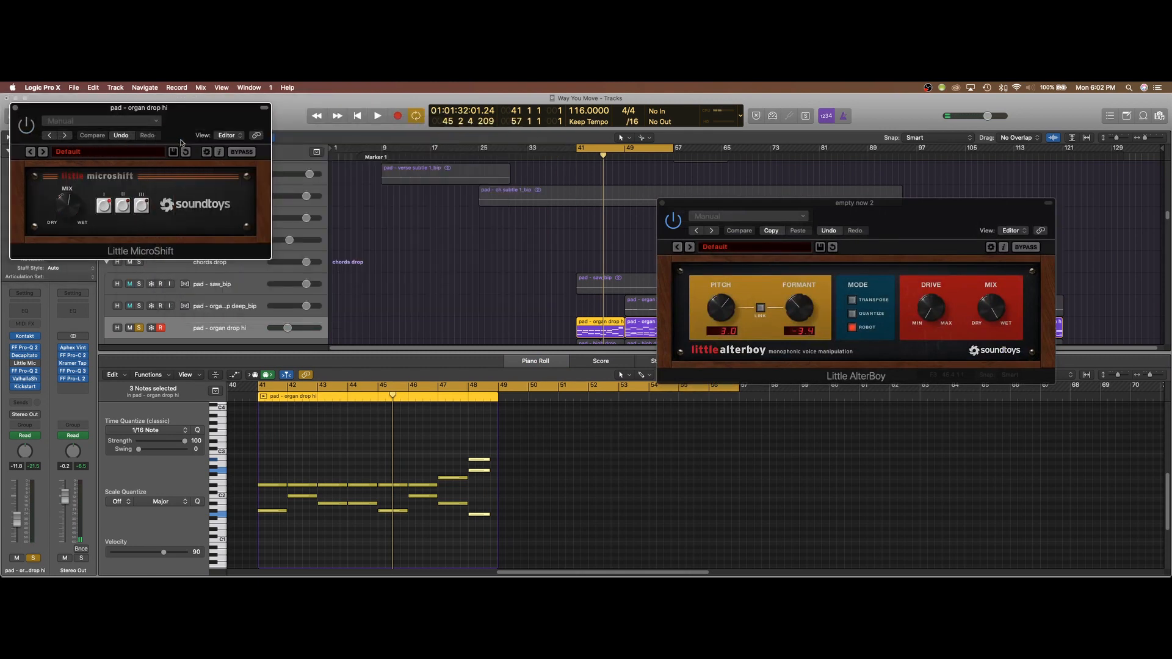
key(space)
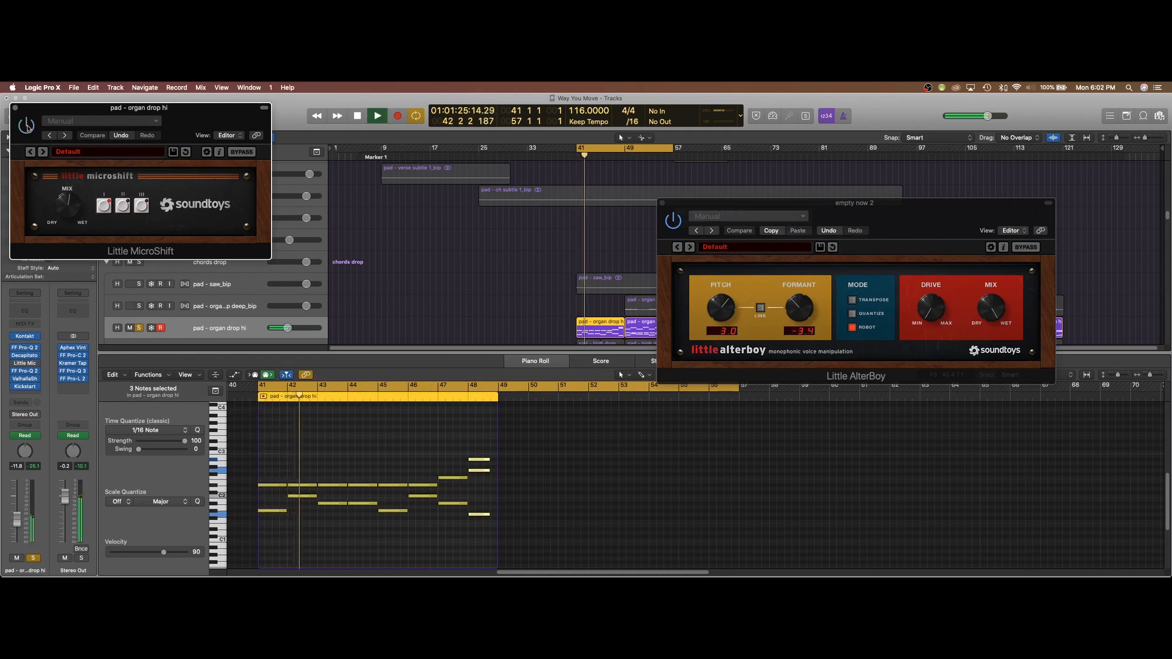
- Compare the soloed pad - organ drop hi with Little MicroShift bypassed and enabled during playback
click(27, 128)
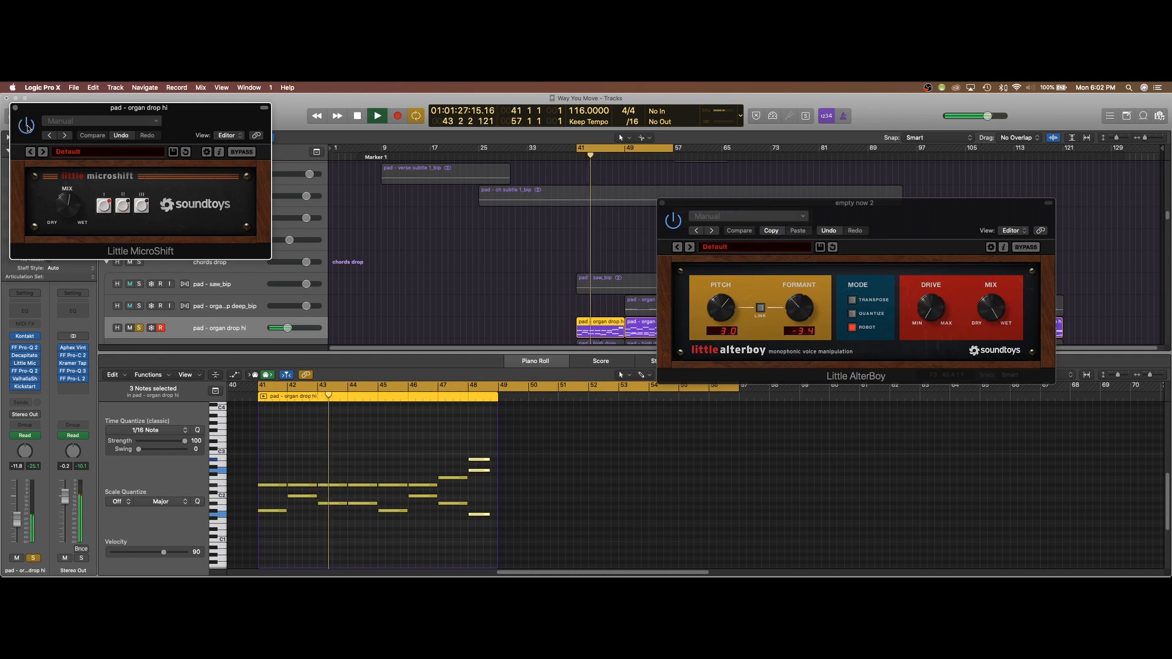
key(space)
click(15, 357)
key(space)
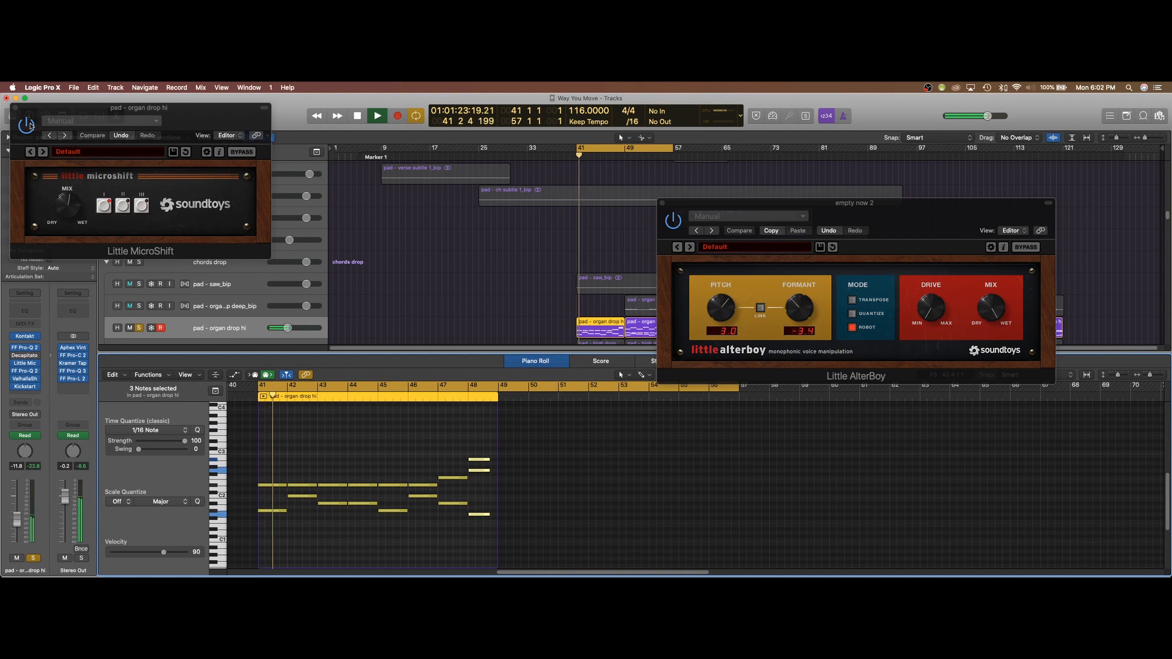
click(28, 127)
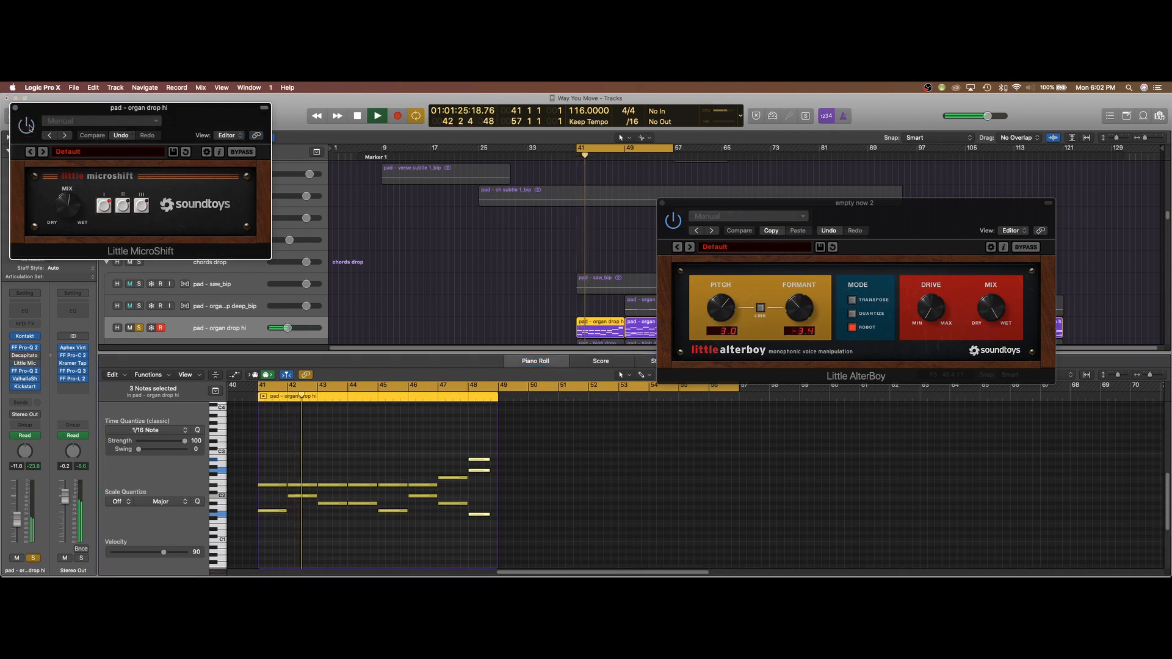
key(space)
click(14, 357)
- Turn off cycle playback, deselect the notes and examine the organ chords in the Piano Roll
key(c)
click(415, 439)
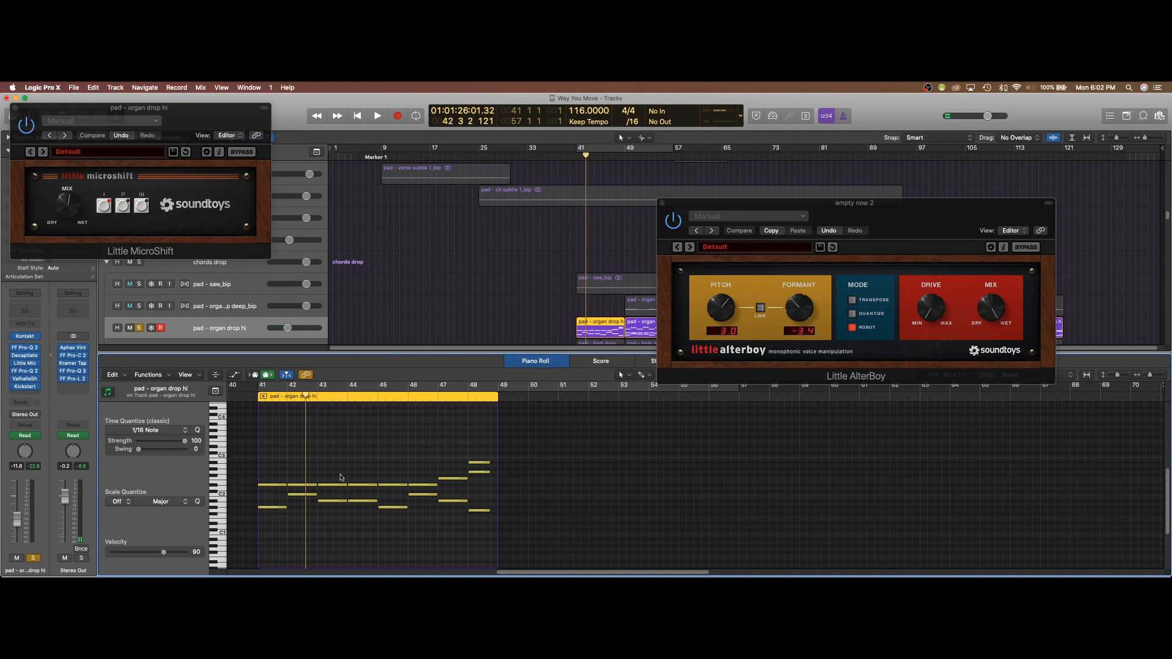
scroll(342, 473, down, 3)
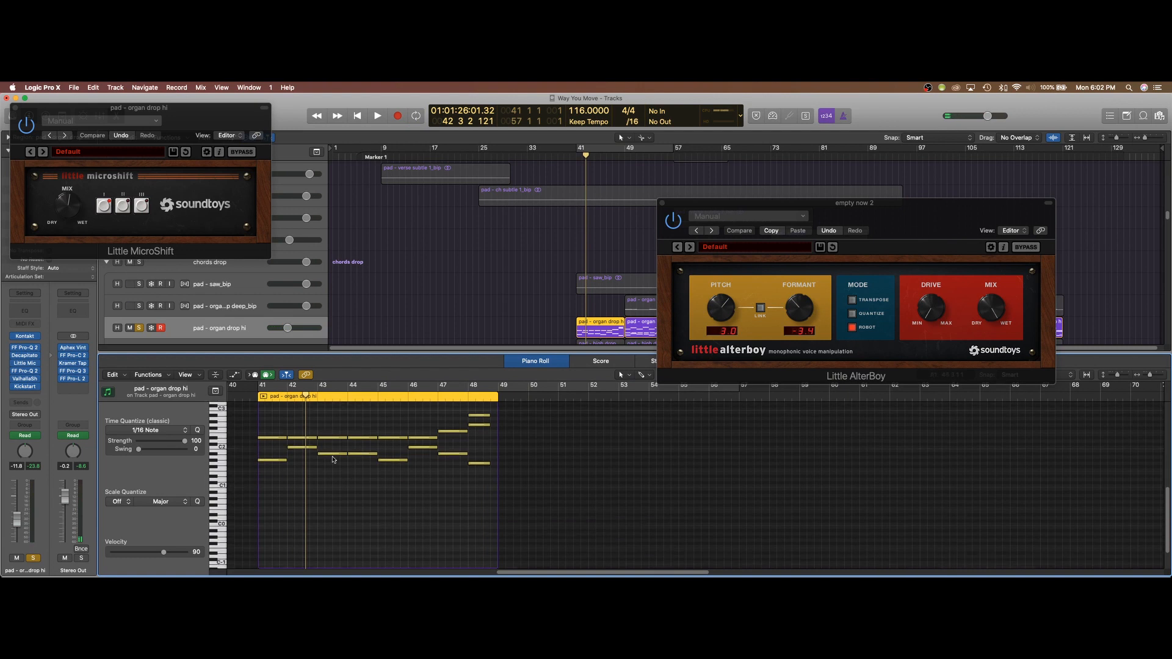
drag(271, 426, 417, 440)
click(304, 434)
- Inspect the Kontakt instrument on pad - organ drop hi, then close its window and the Little MicroShift window
click(25, 336)
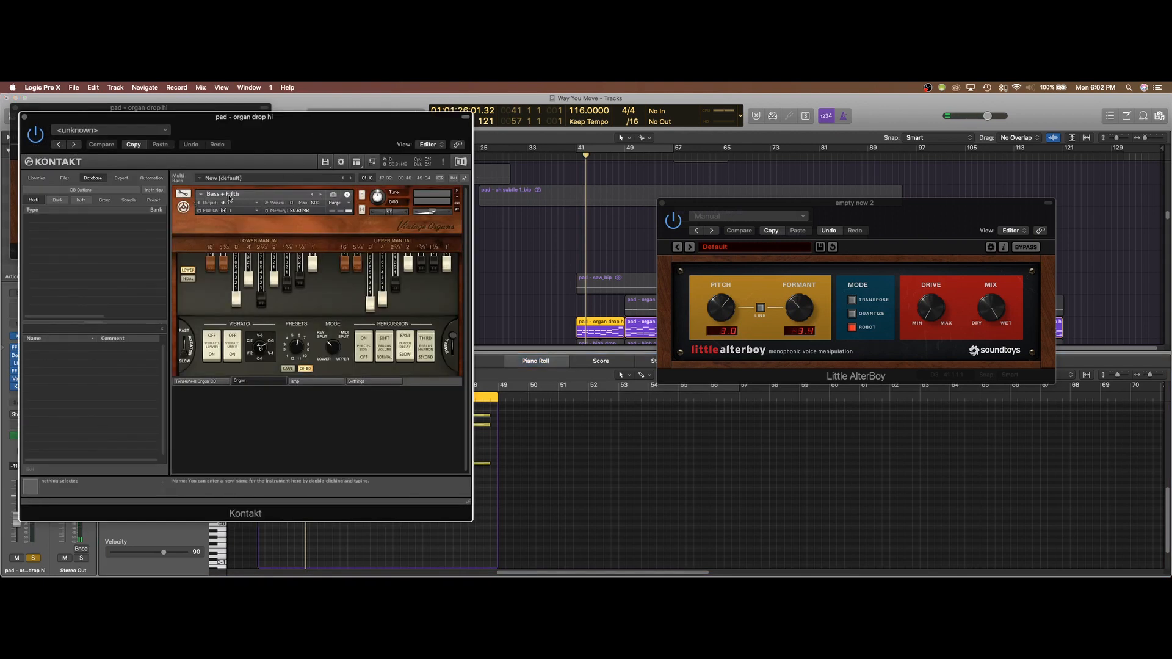
click(25, 117)
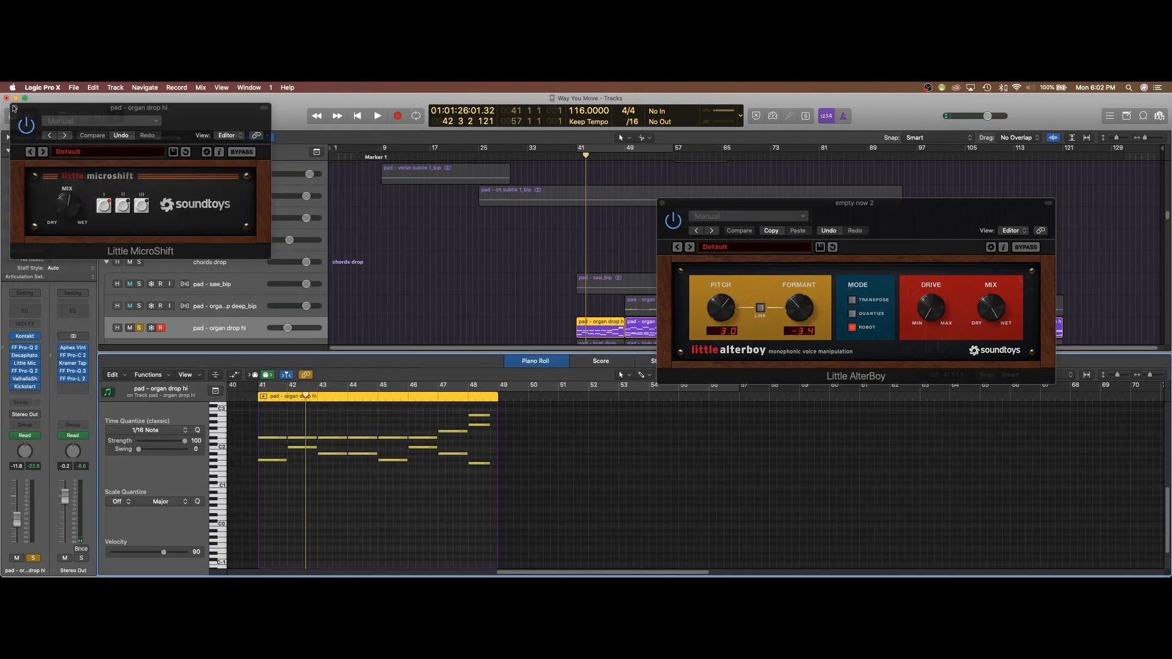
click(17, 116)
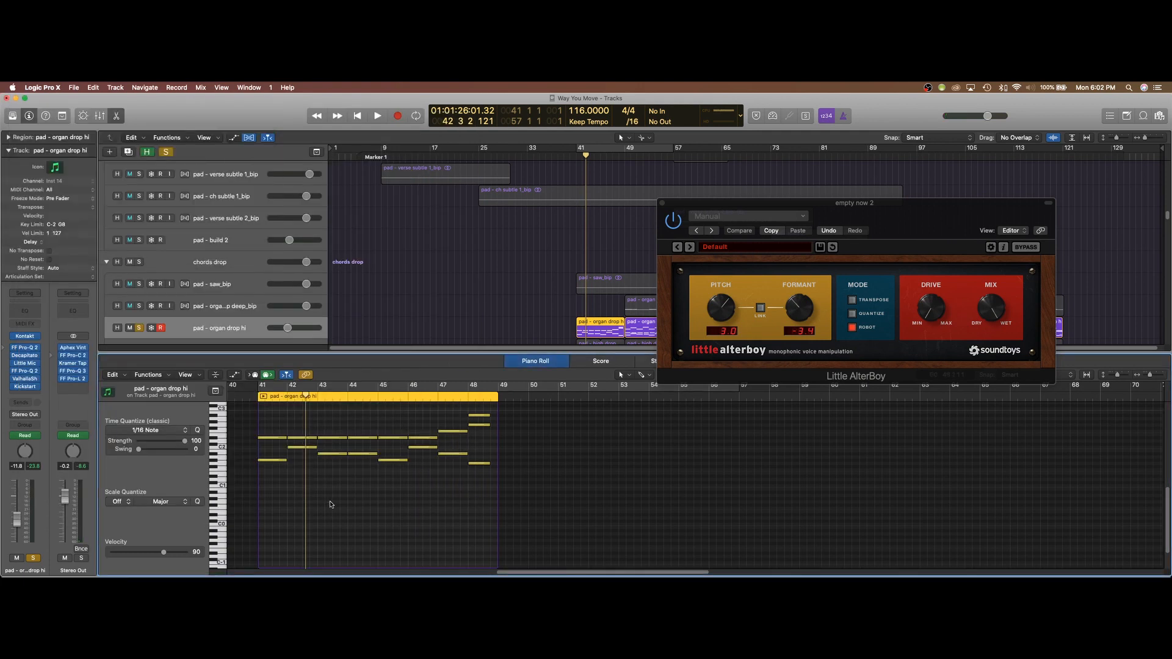
- Set the cycle range to bars 41–49 and audition the organ chords from bar 41
click(259, 396)
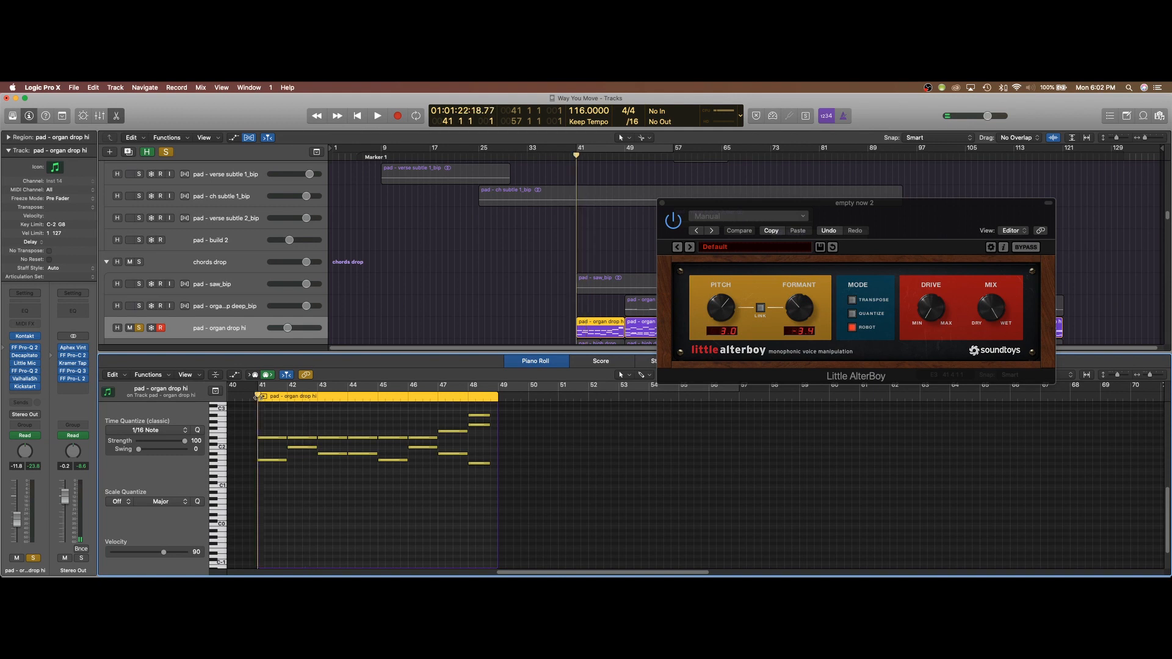
key(space)
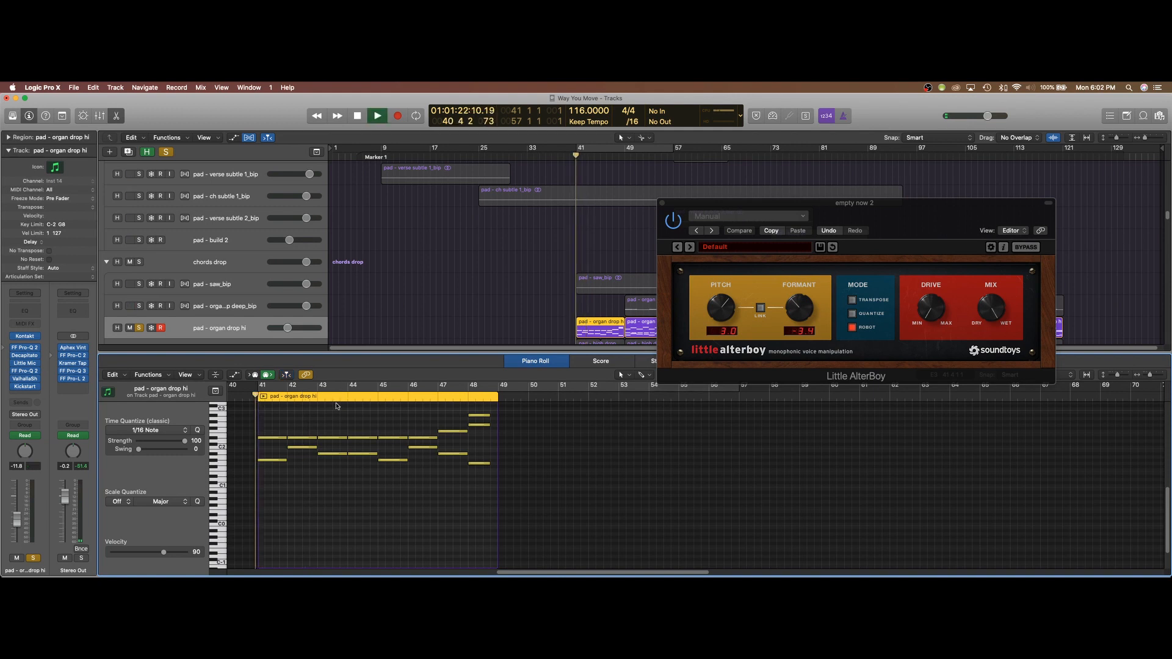
click(652, 268)
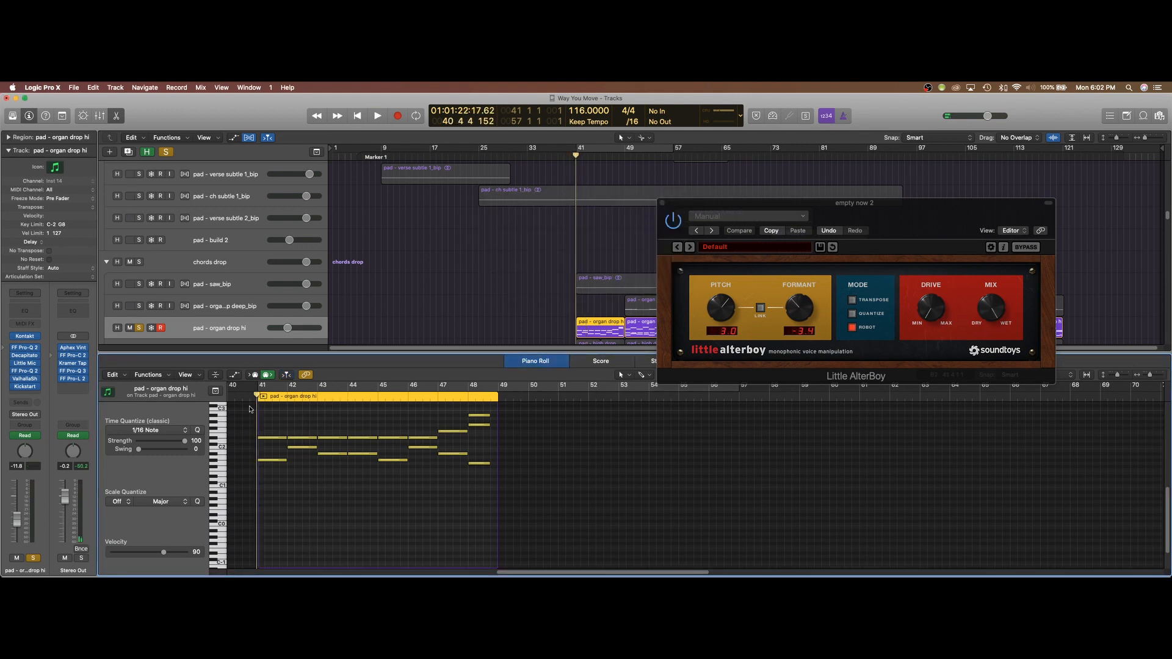
drag(257, 391, 498, 386)
key(space)
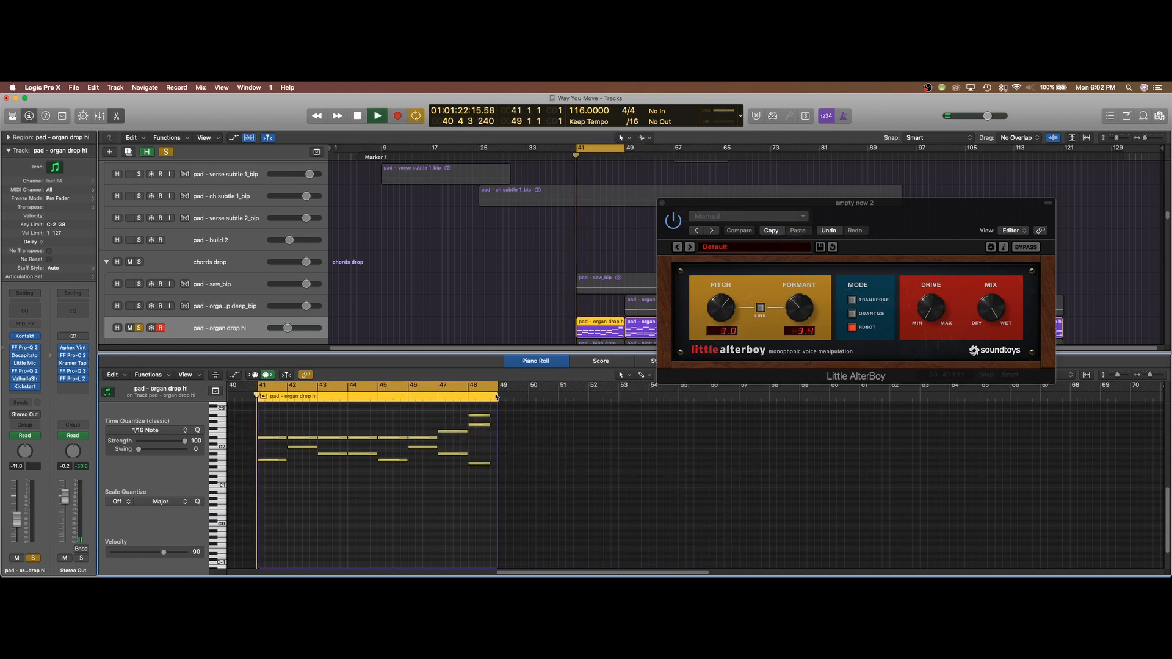
key(space)
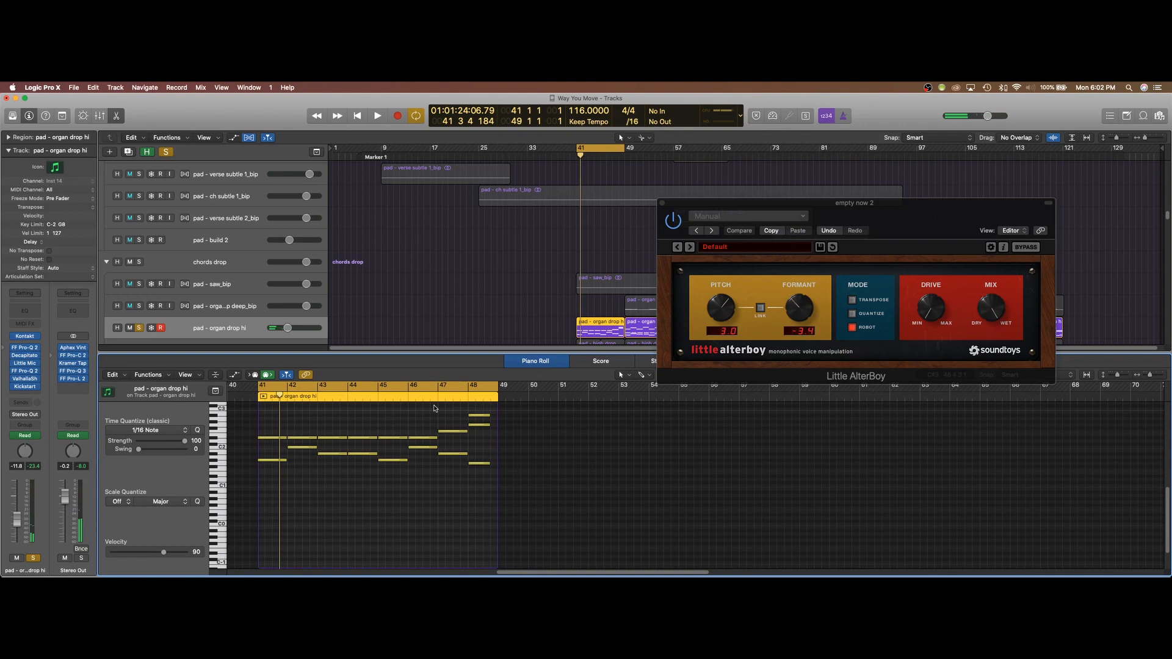
- Turn off cycle playback, play the organ chords from bar 42 and select the two-note chord at bar 45
key(c)
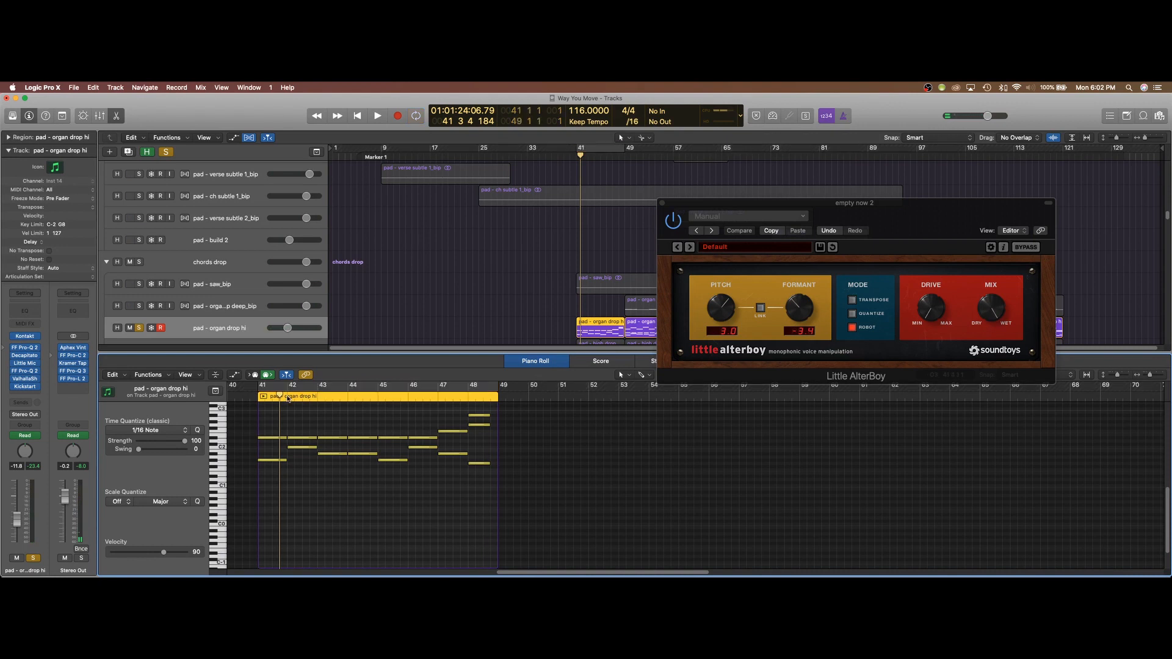
drag(280, 396, 257, 397)
click(296, 399)
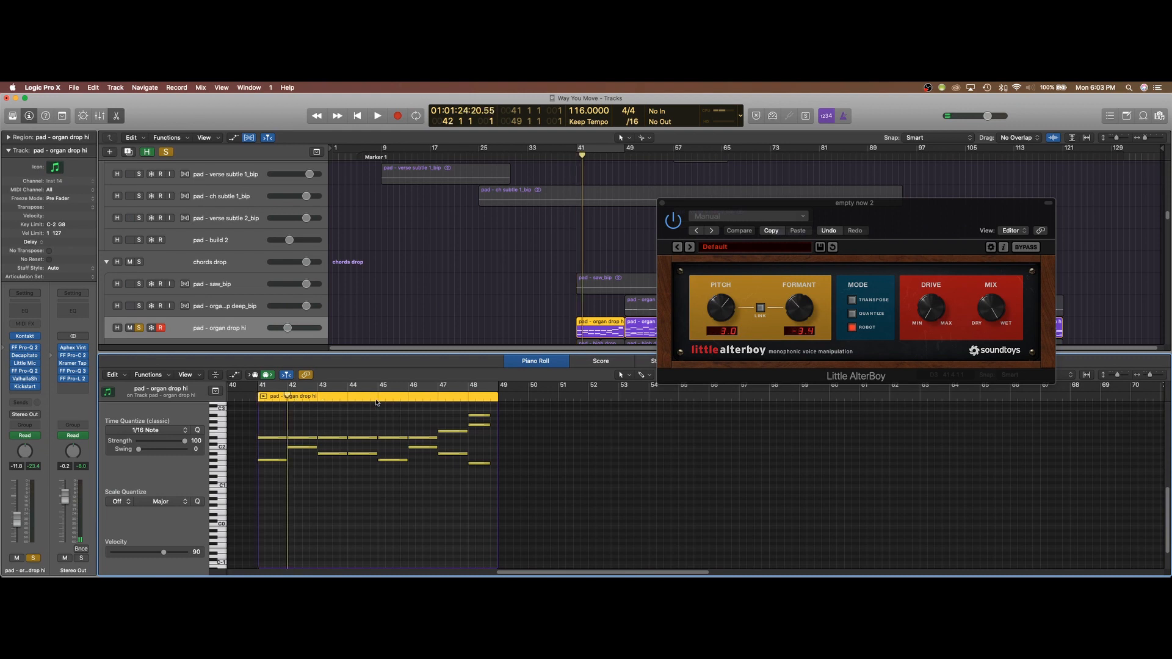
key(space)
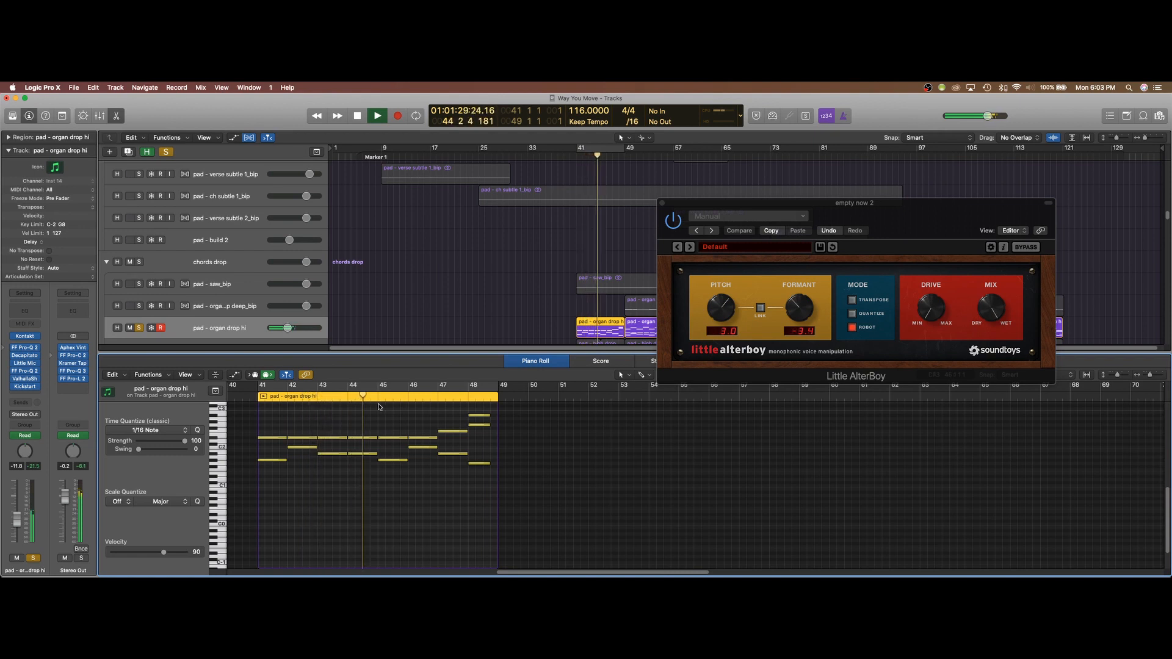
key(space)
drag(391, 421, 389, 471)
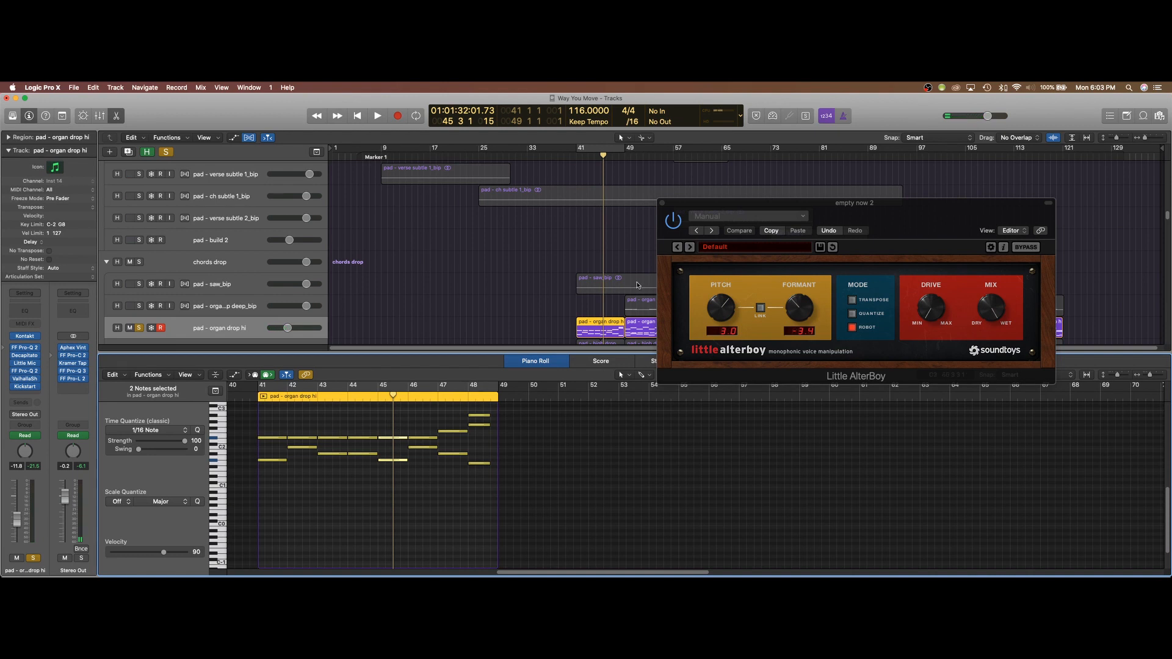
- Close Little AlterBoy, move the solo from pad - organ drop hi to pad - high drop and select that track
click(662, 203)
scroll(619, 232, down, 4)
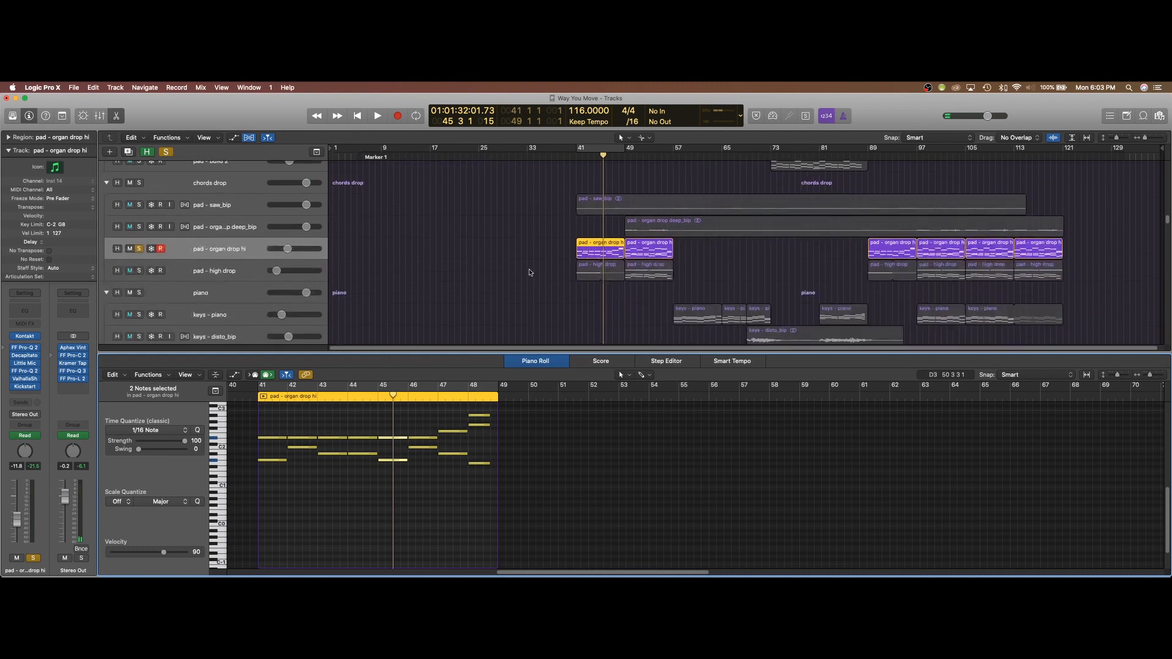
click(140, 271)
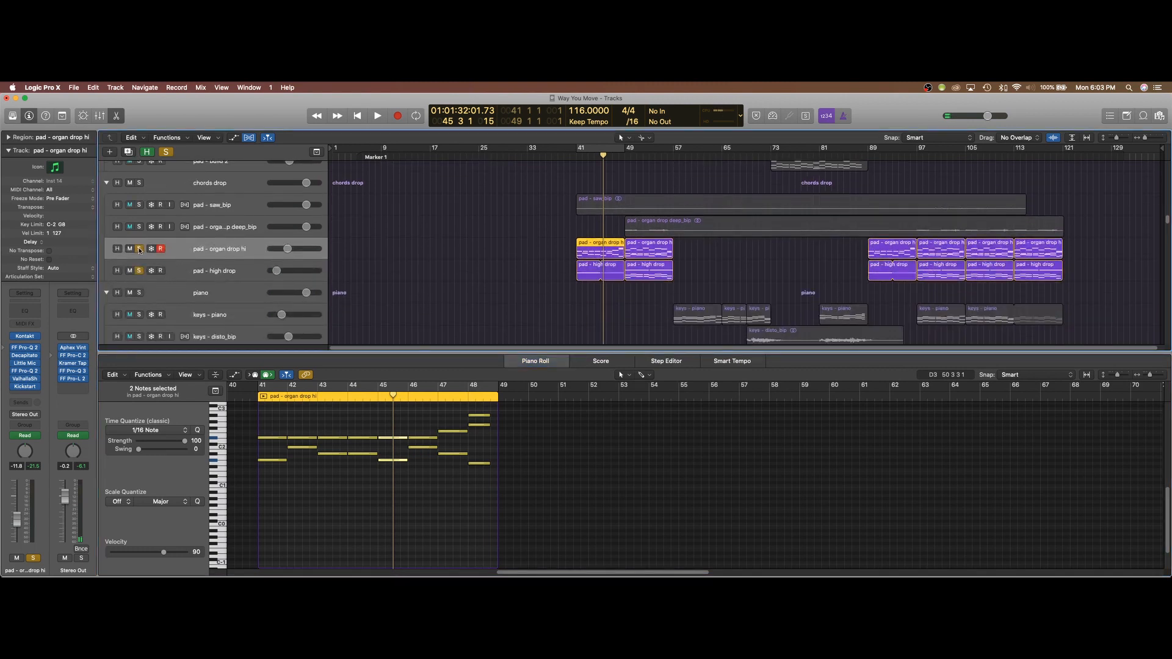
click(139, 249)
click(214, 271)
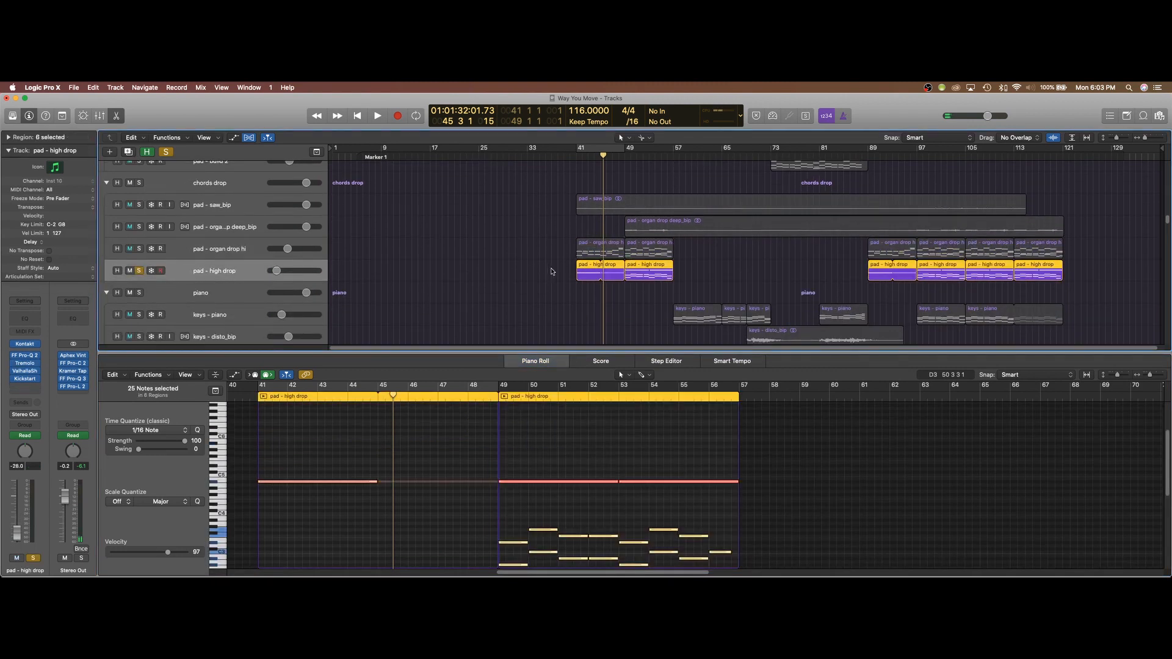
- Audition the pad - high drop region at bar 41 and set the cycle range to bars 49–57
key(c)
click(546, 276)
click(581, 274)
key(space)
key(c)
drag(627, 150, 672, 153)
- Stop playback, inspect the Kontakt instrument on pad - high drop and close its window
key(space)
click(27, 347)
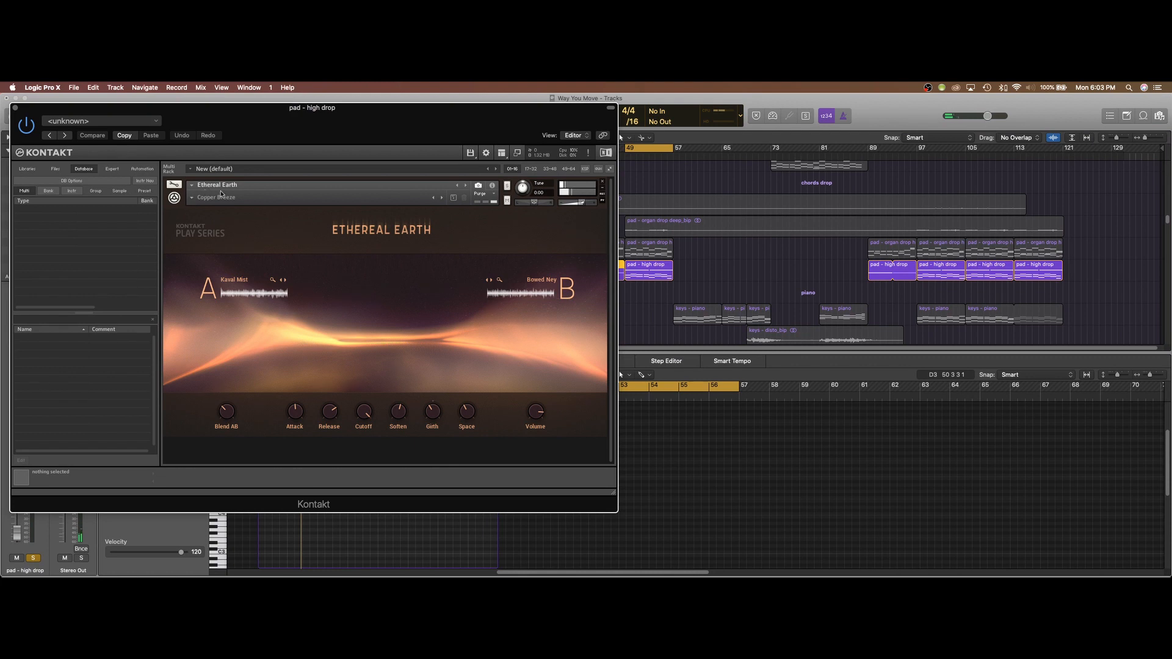
click(16, 109)
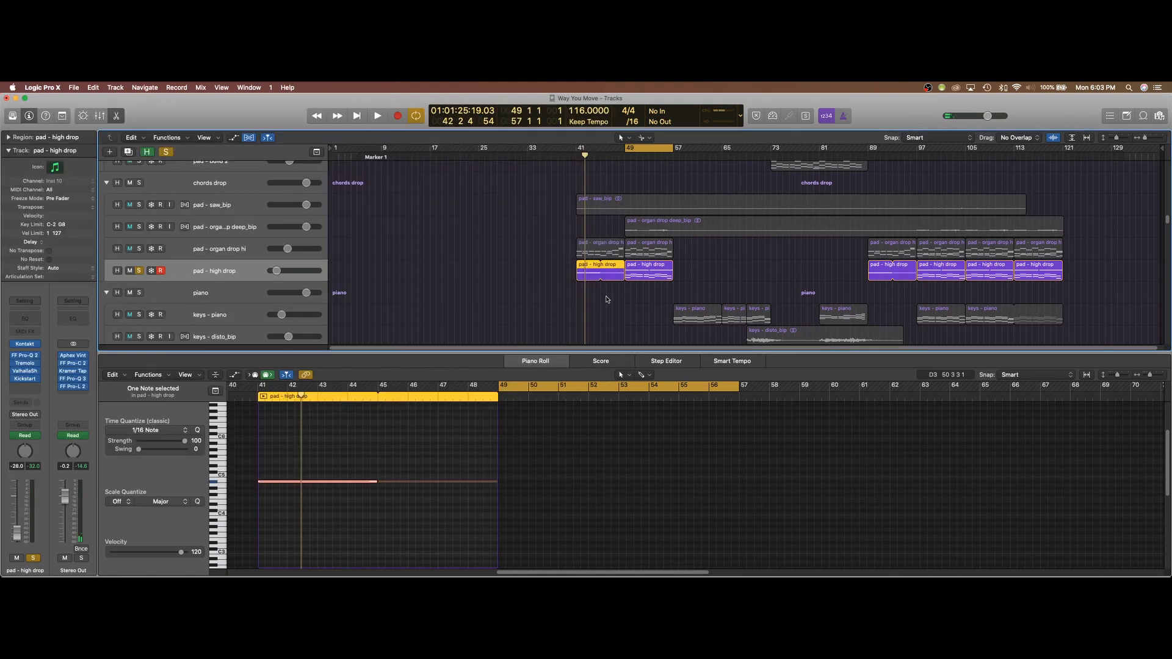
- Show the pad - high drop region at bar 49 in the Piano Roll and audition its notes
click(633, 274)
scroll(591, 512, down, 5)
click(555, 501)
key(space)
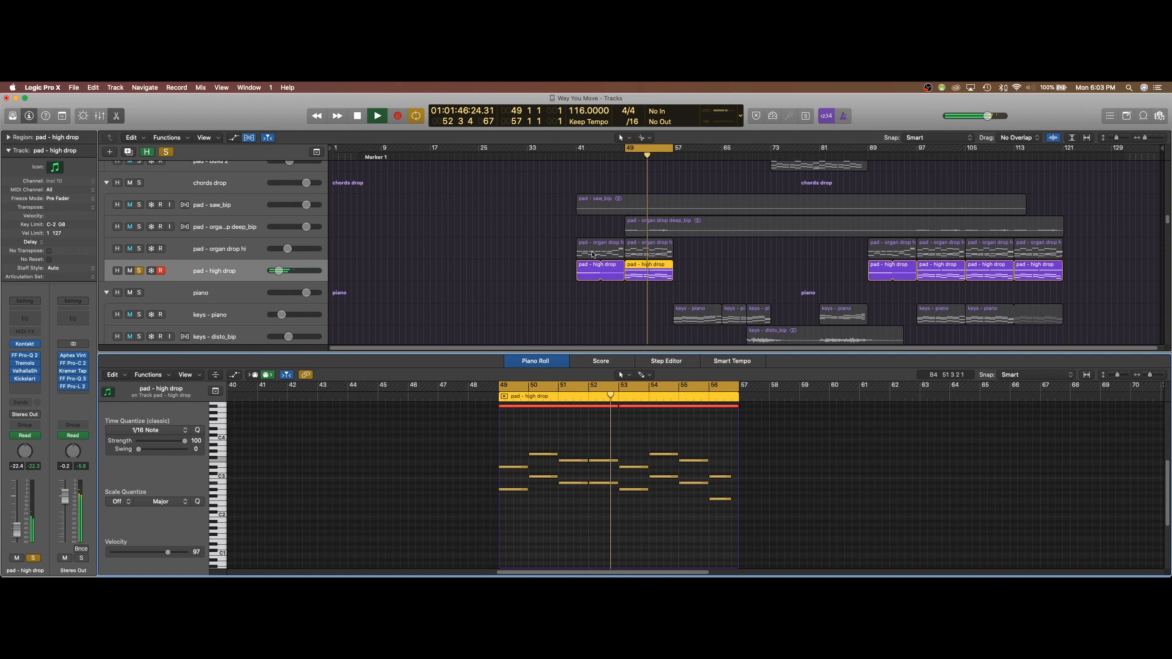
key(space)
- Solo the whole chords drop group, play its layers together from bar 49 and close the lower editor area
drag(140, 249, 140, 183)
key(space)
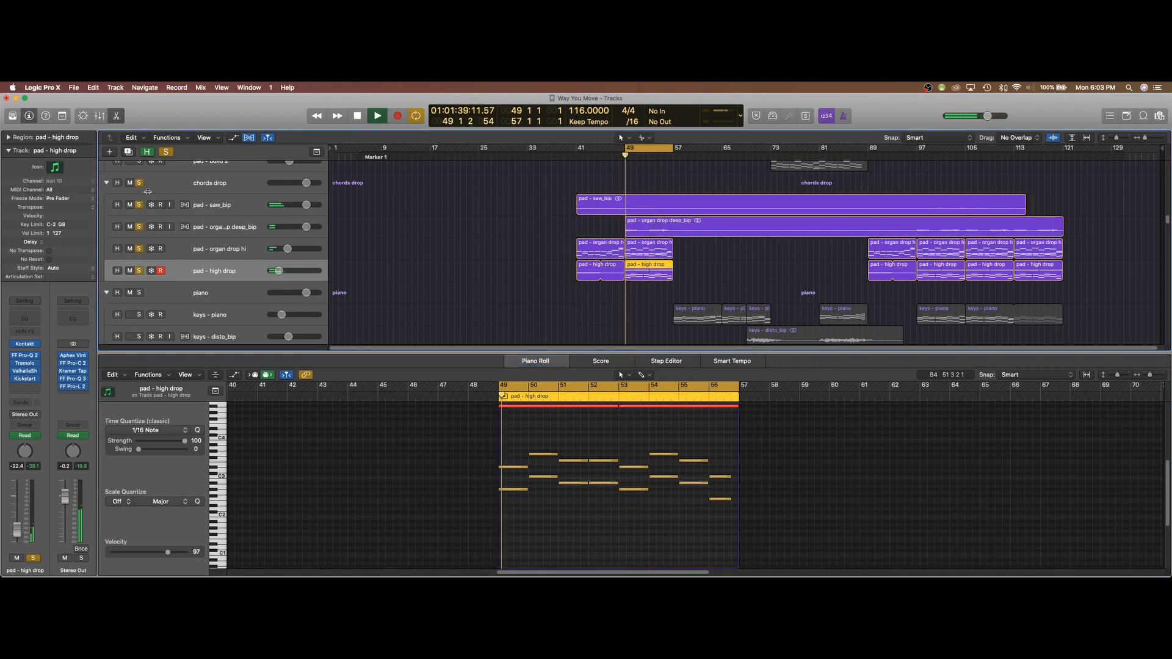
key(x)
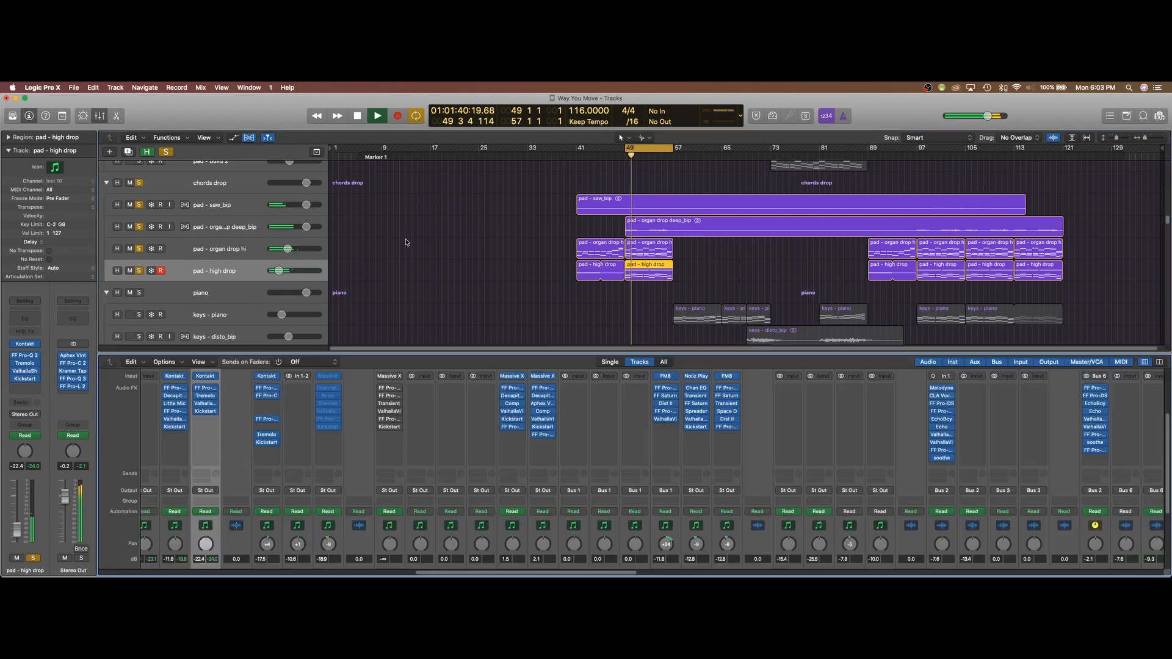
key(x)
- Reduce the track heights and add the bass group to the solo to hear it with the drop chords
key(super+Up)
key(super+Up)
scroll(422, 266, up, 5)
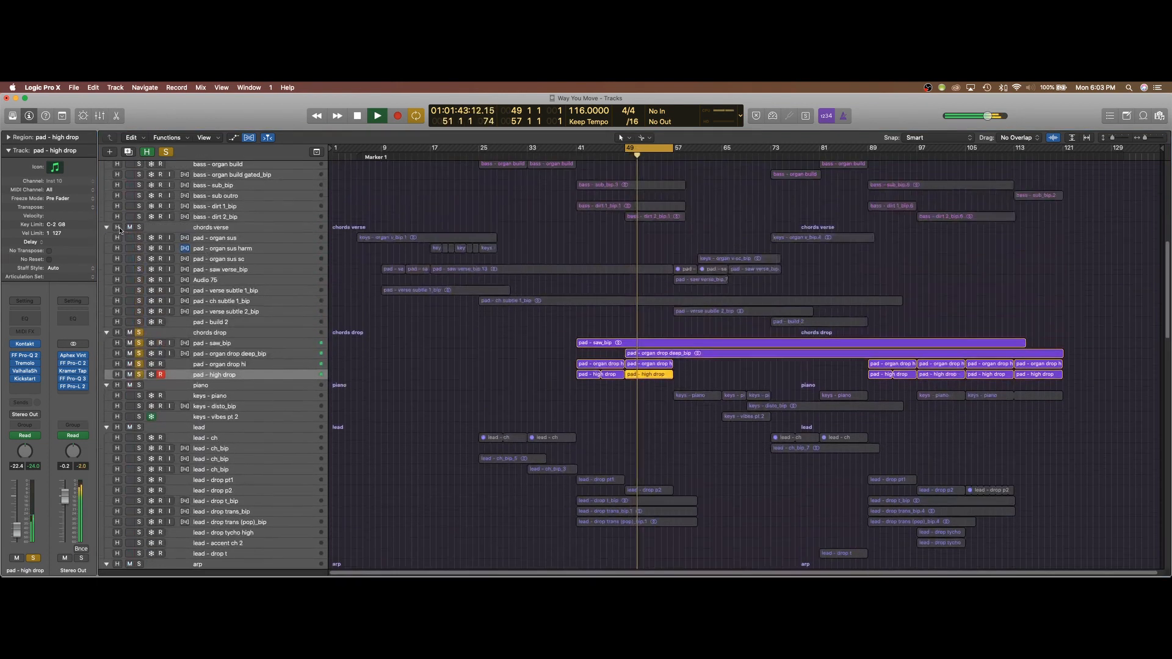
scroll(122, 238, up, 6)
click(139, 247)
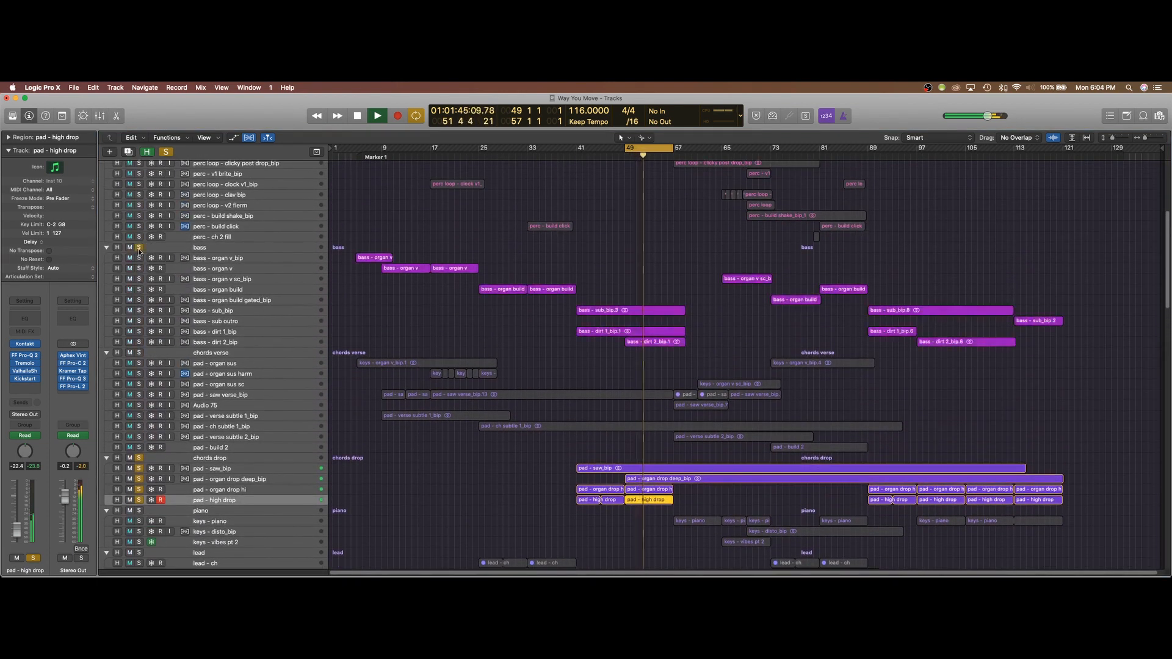
scroll(497, 281, down, 5)
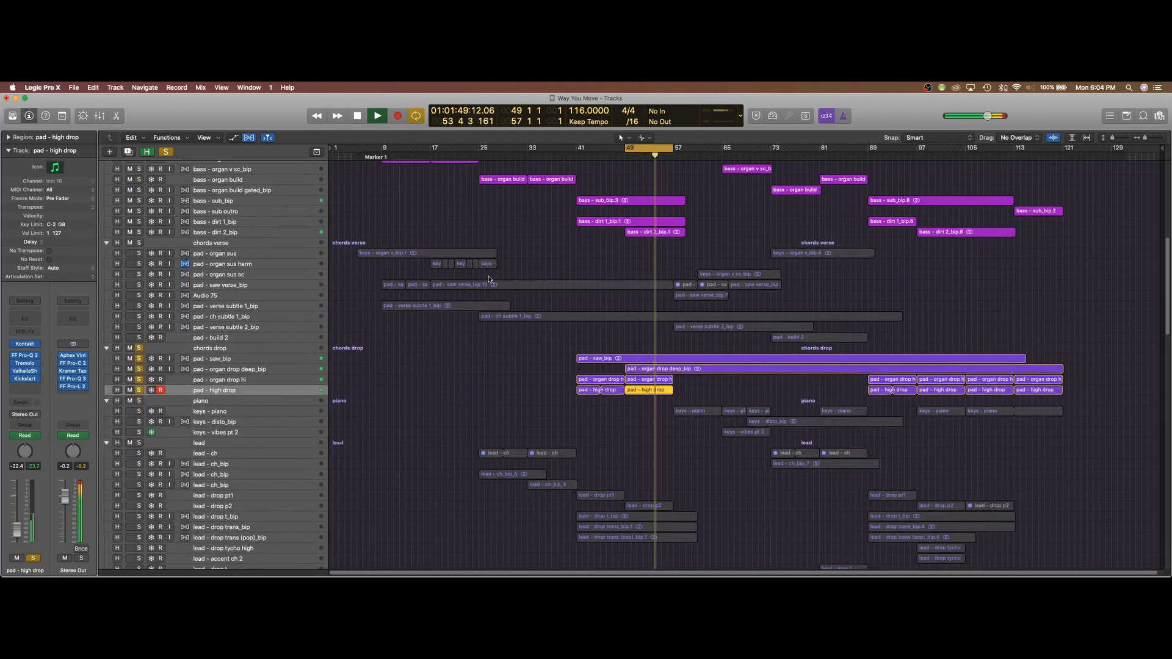
key(super+Up)
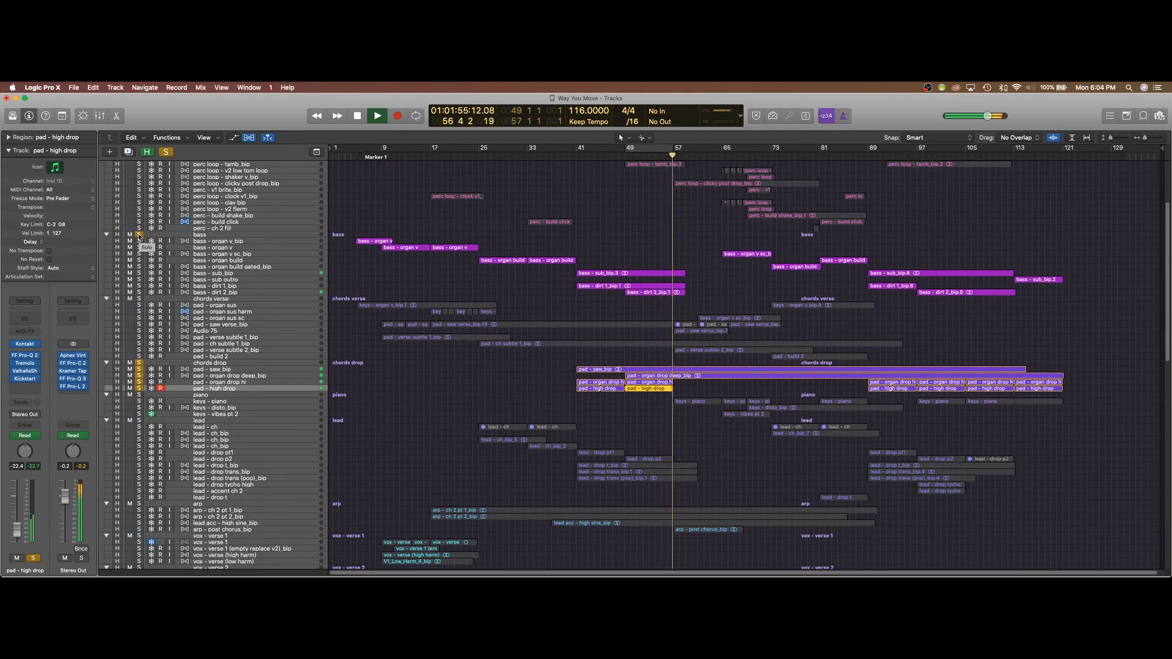
- Stop playback and clear the solos on the bass and chords drop groups
key(space)
click(139, 236)
click(139, 363)
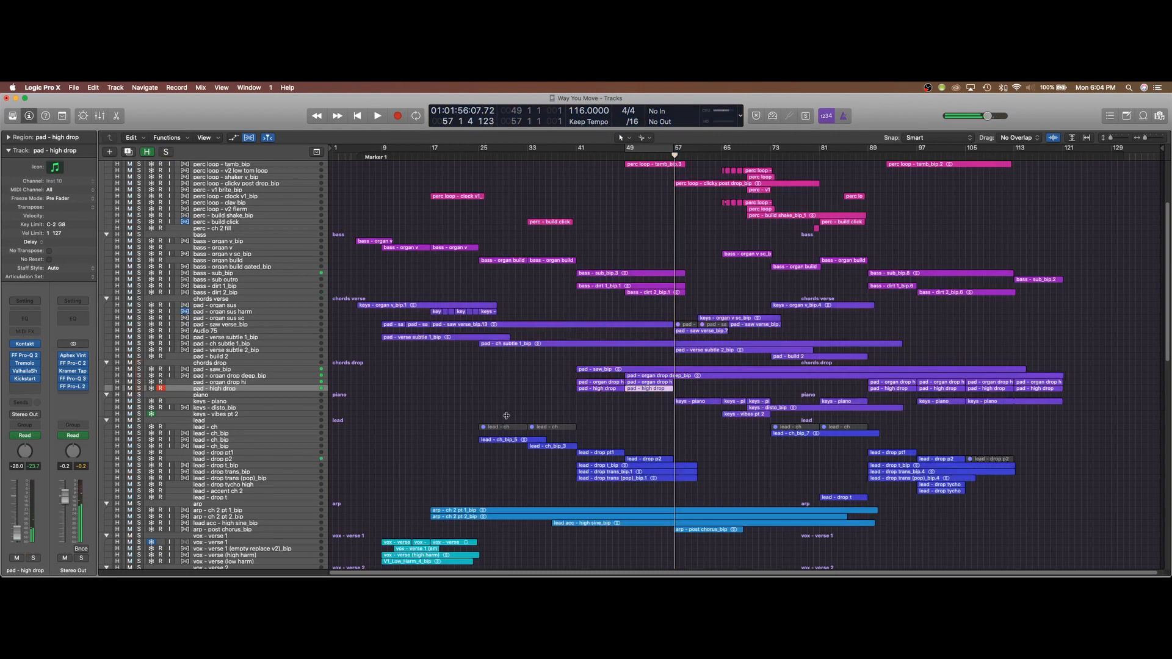
scroll(665, 379, down, 5)
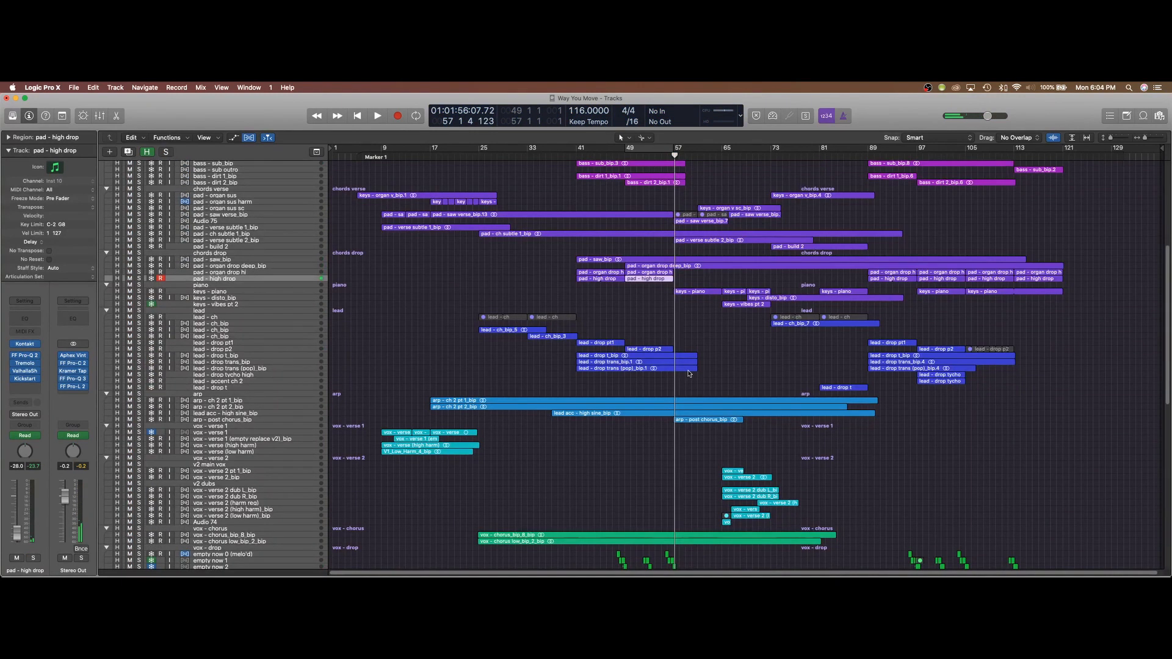